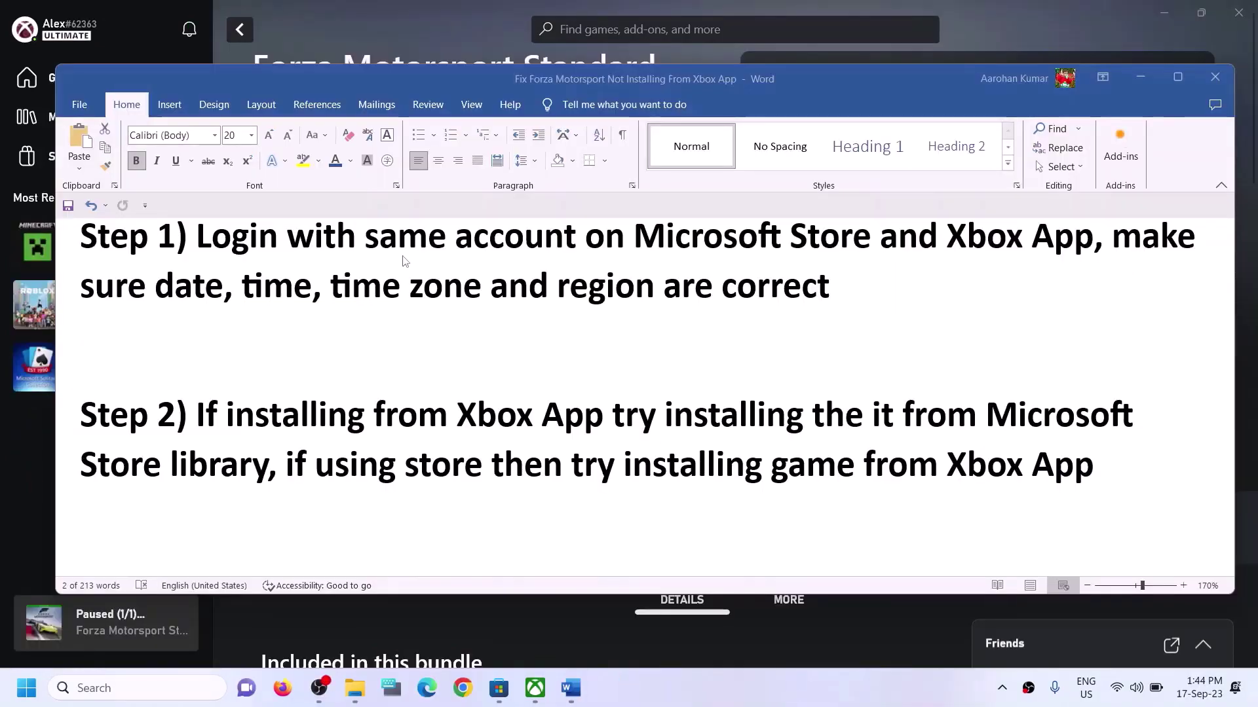
- Highlight the Step 1 instruction about logging in with the same account, and sign out of the account in Microsoft Store
drag(197, 237, 1094, 239)
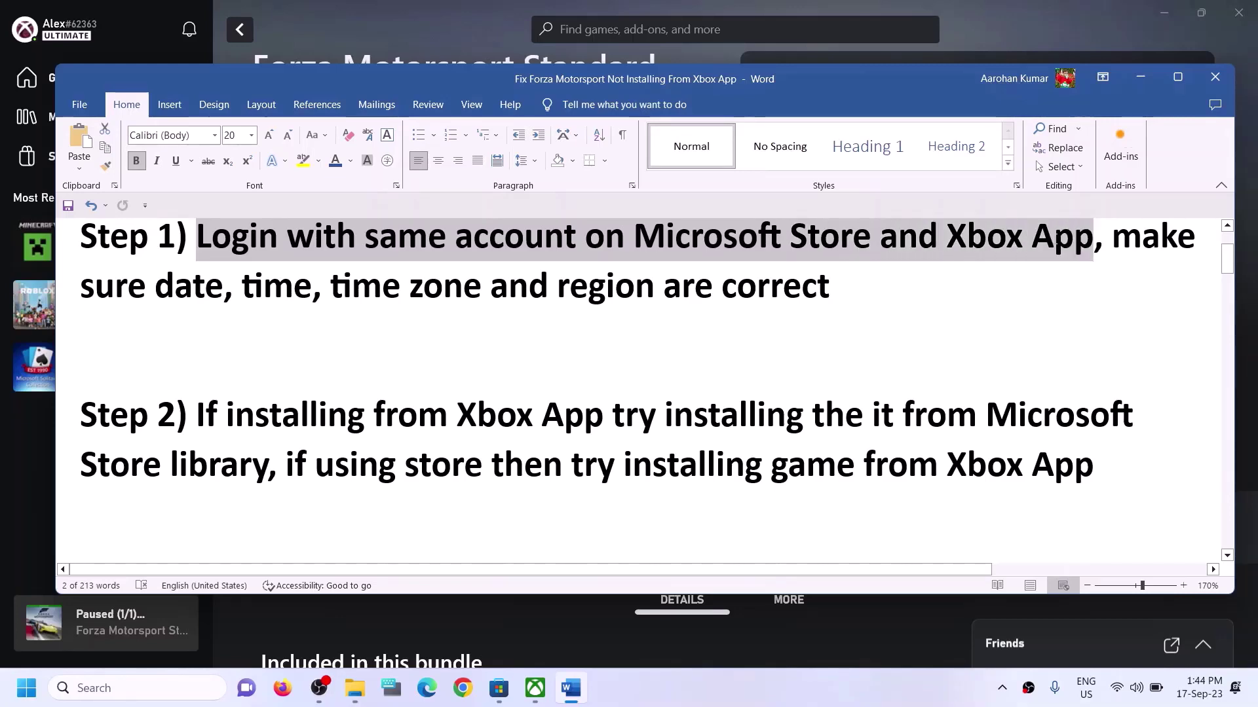
click(506, 693)
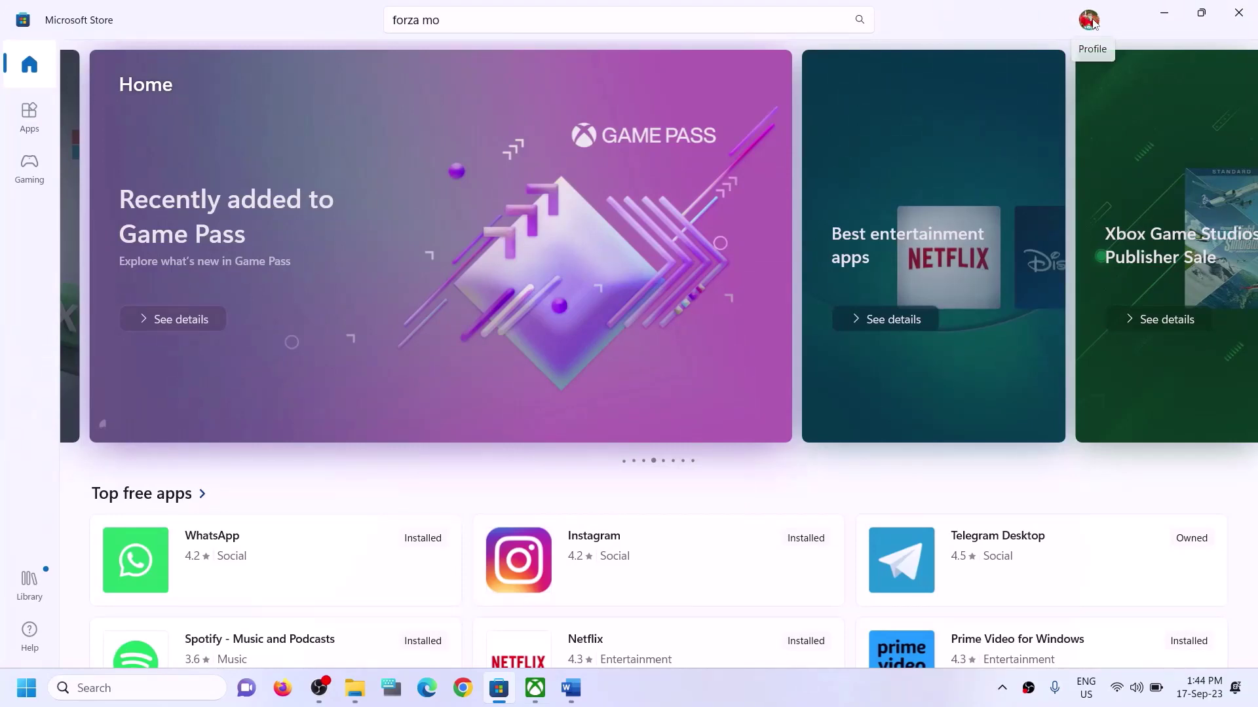
click(1093, 24)
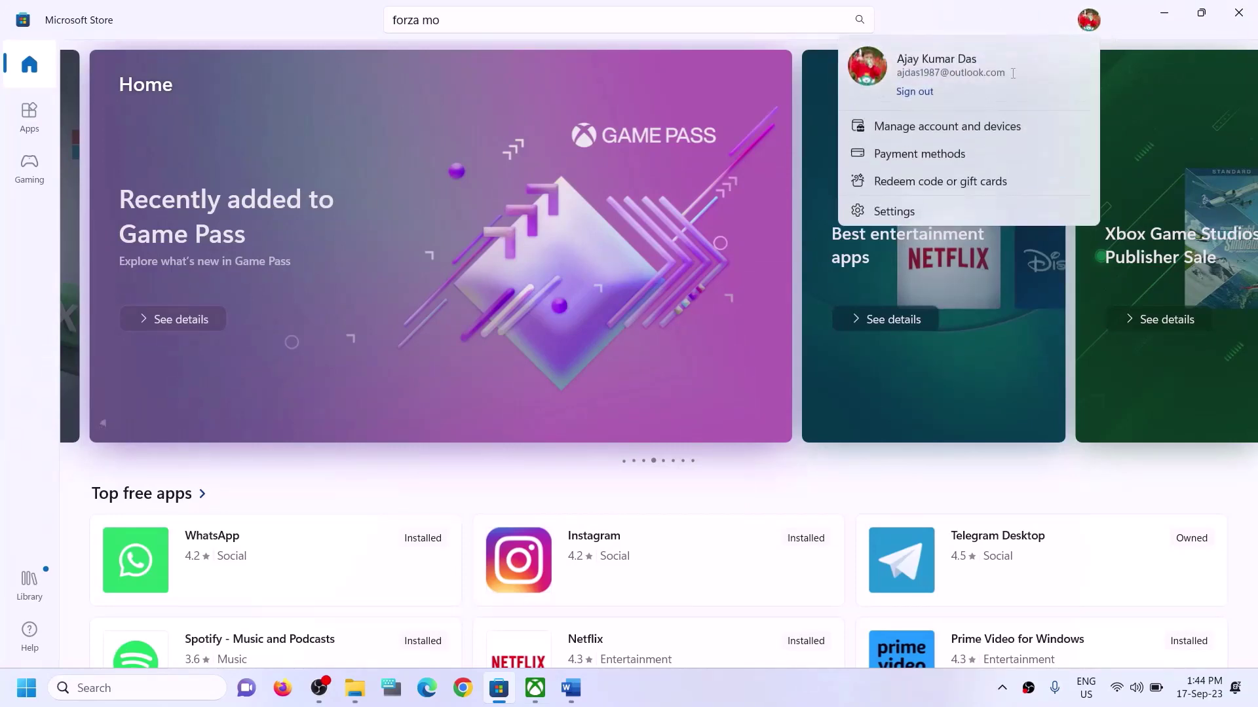
click(924, 92)
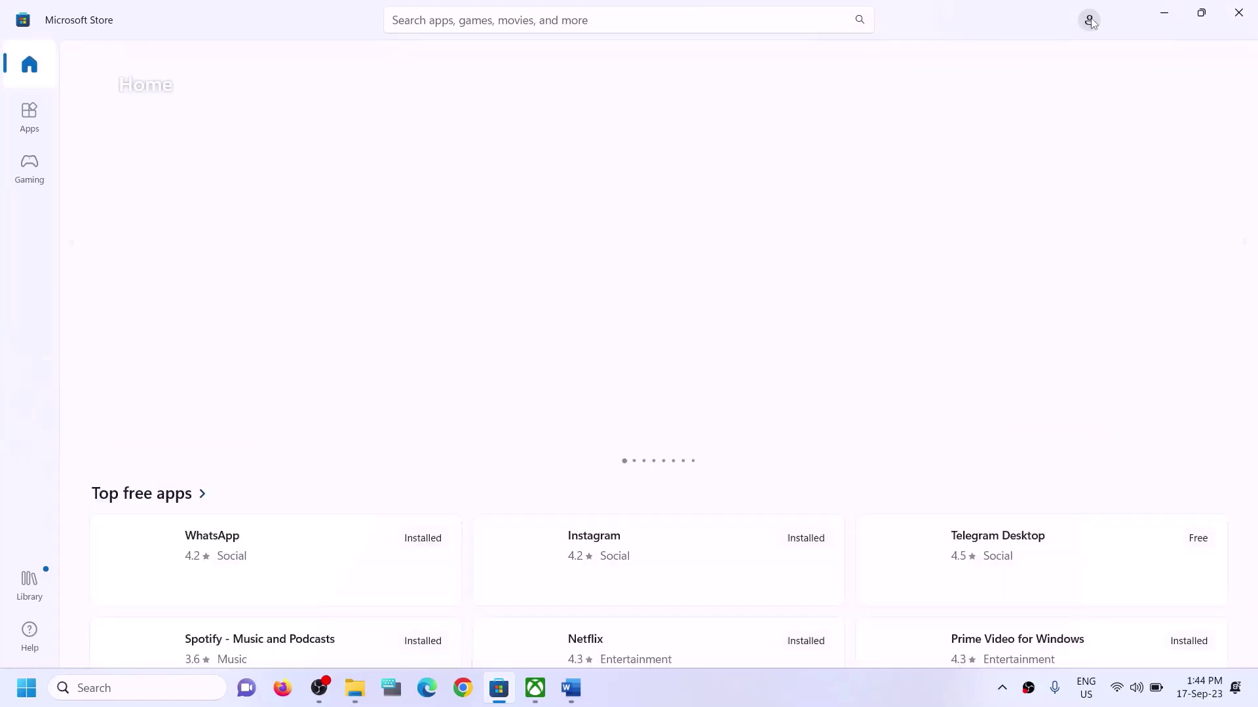
- Sign back in to Microsoft Store with the saved Outlook account, entering the Windows PIN to verify identity
click(1090, 21)
click(930, 50)
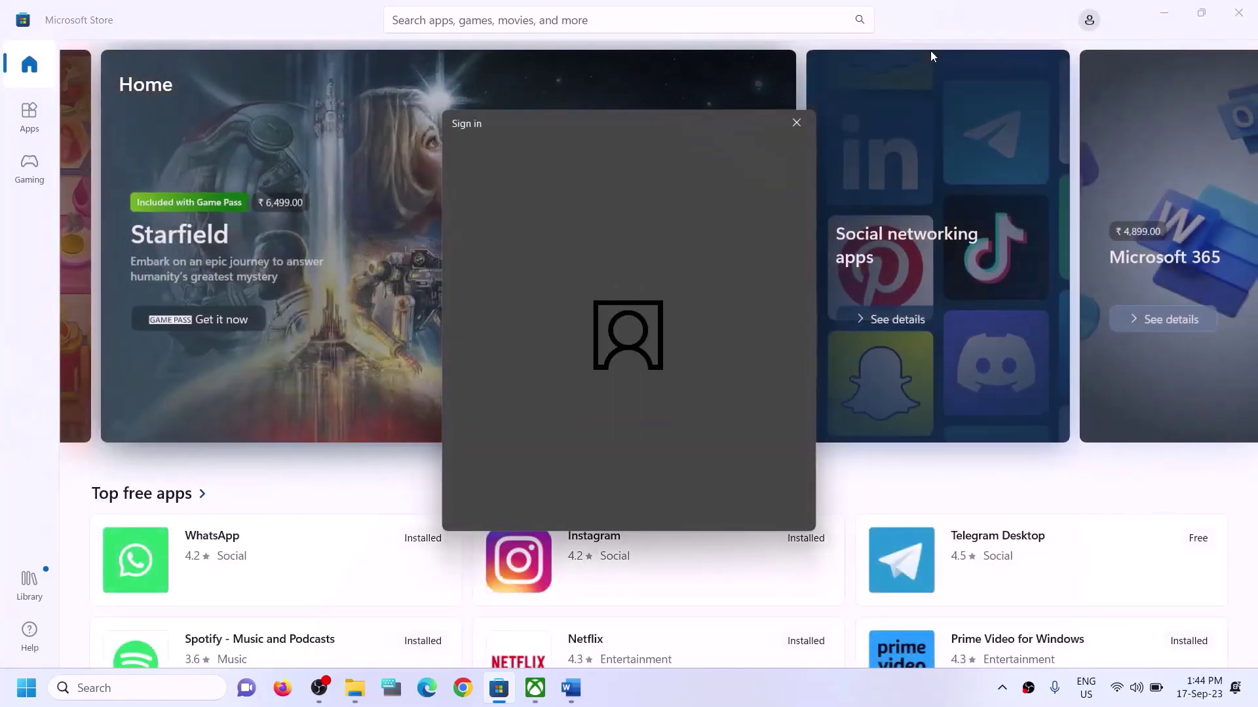
click(564, 305)
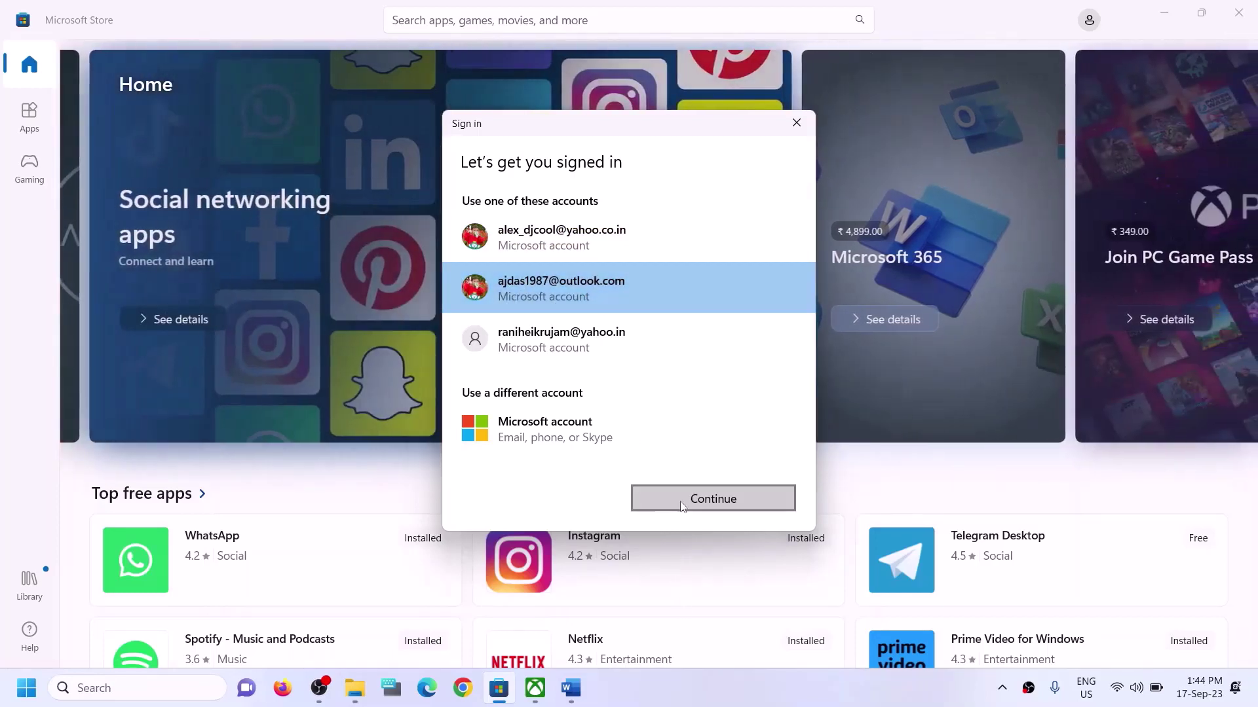
click(681, 504)
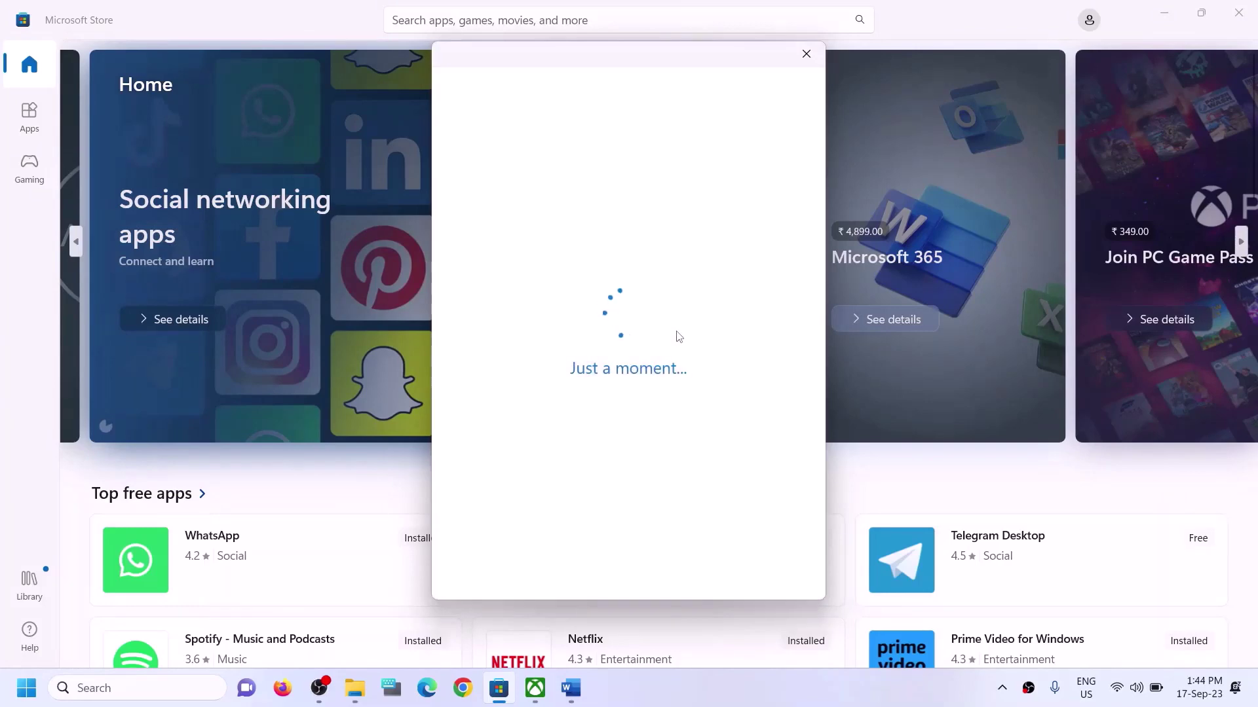
text(••)
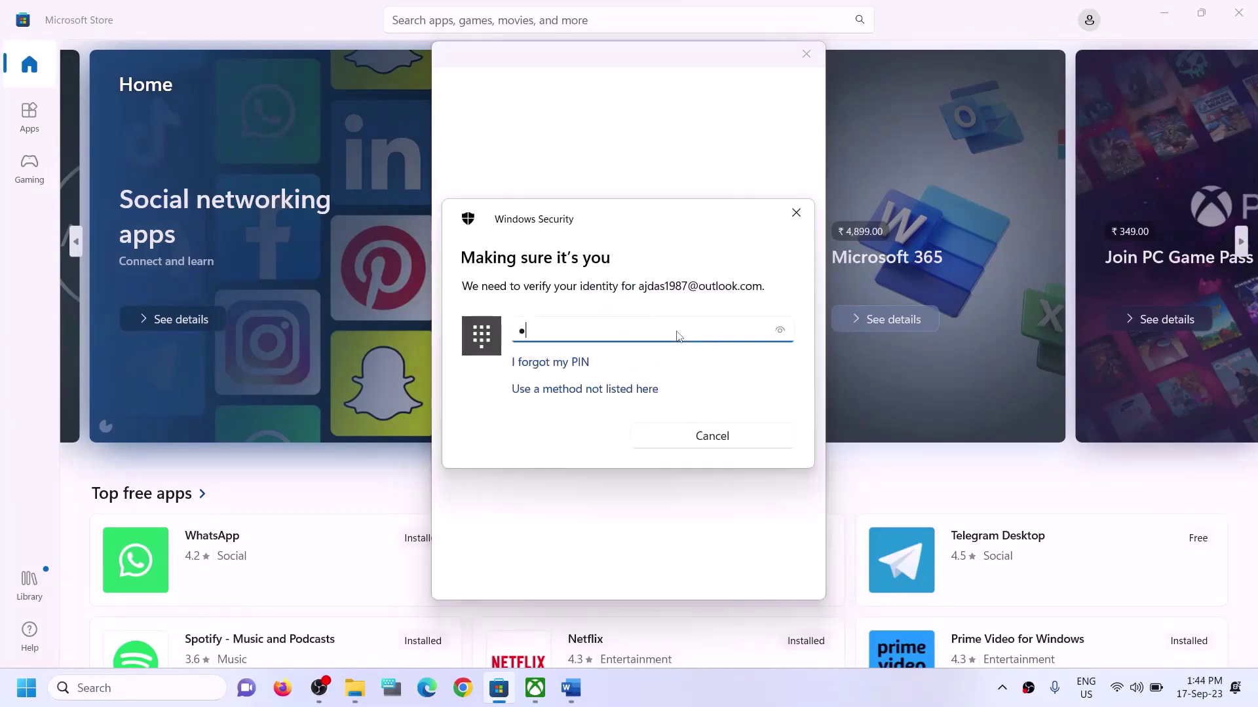
text(••)
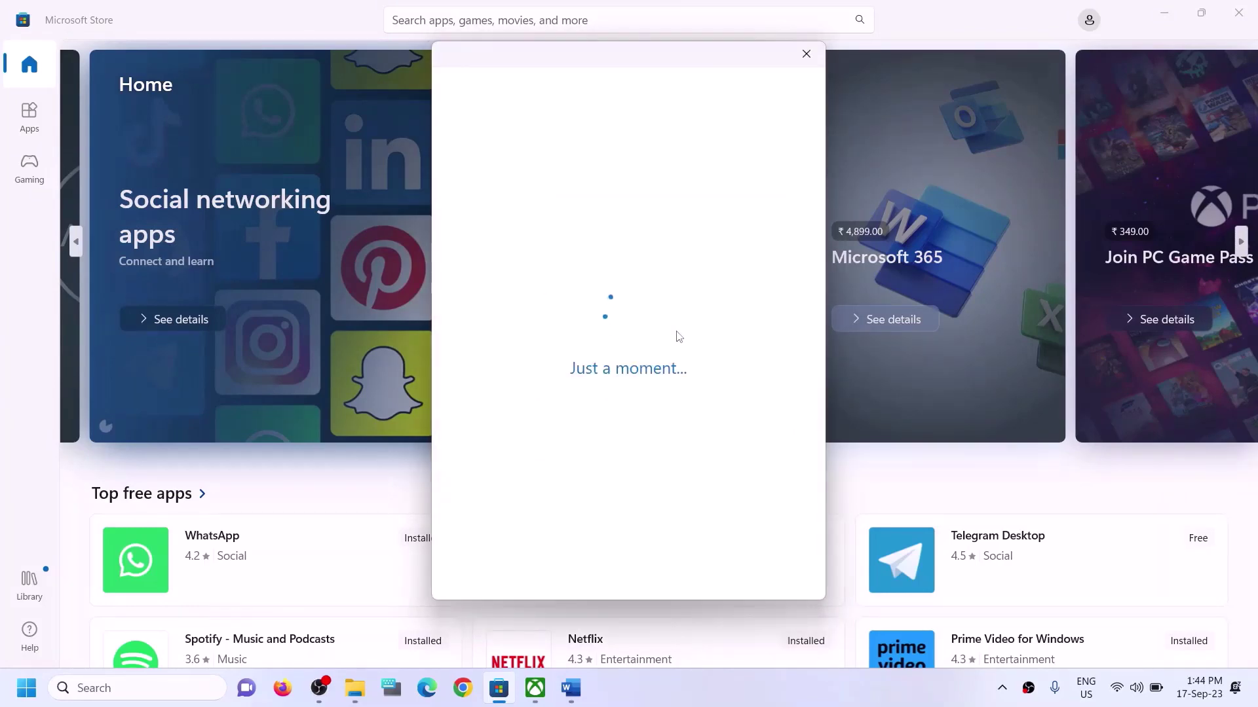
- Switch to the Xbox app and sign out of the current account
click(538, 695)
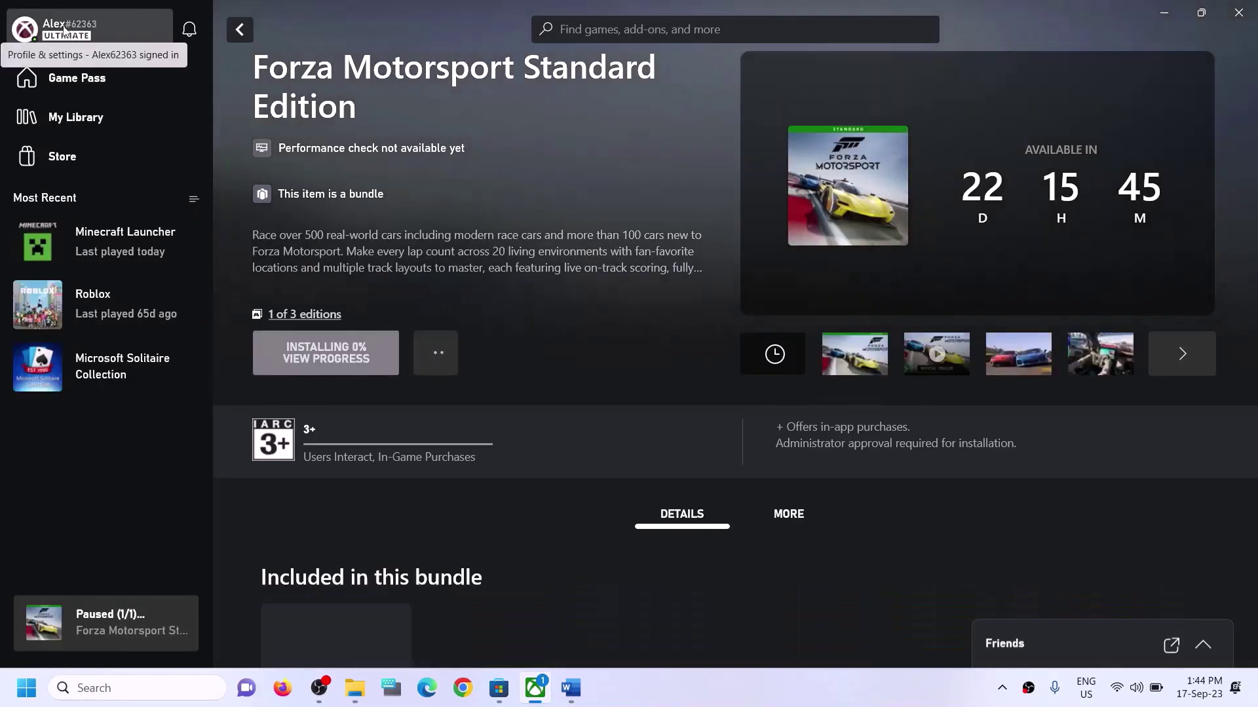
click(64, 30)
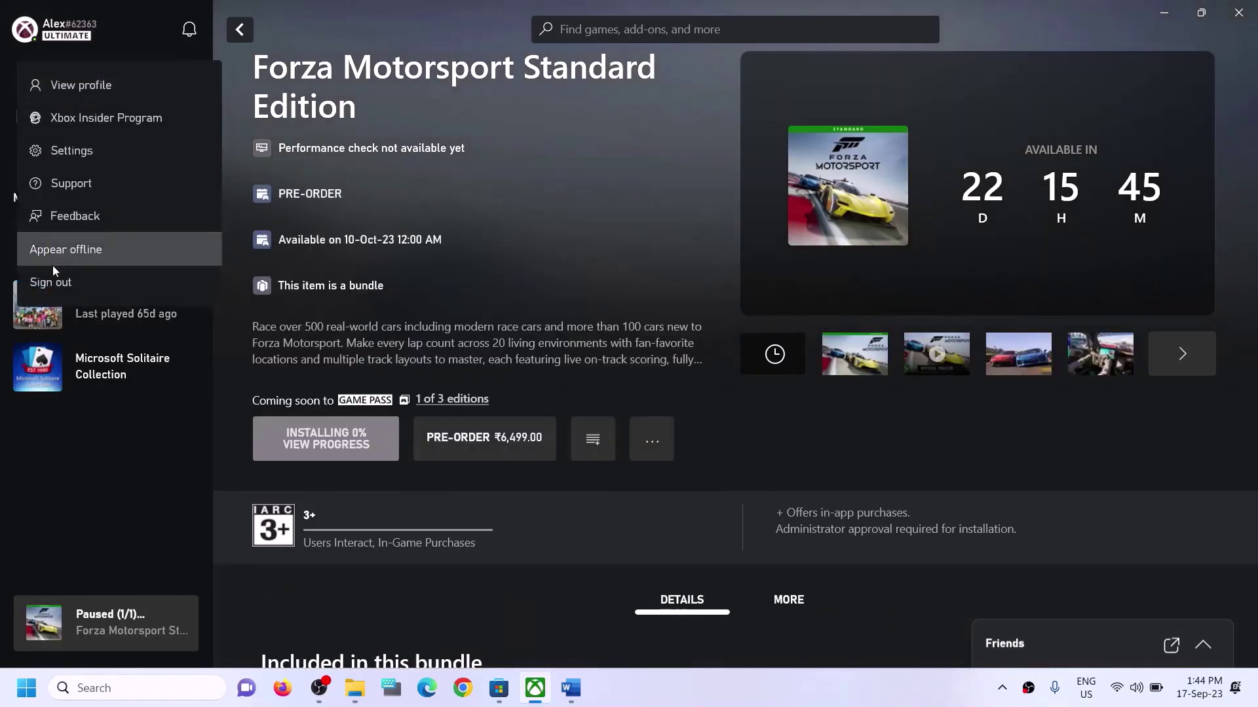
click(47, 283)
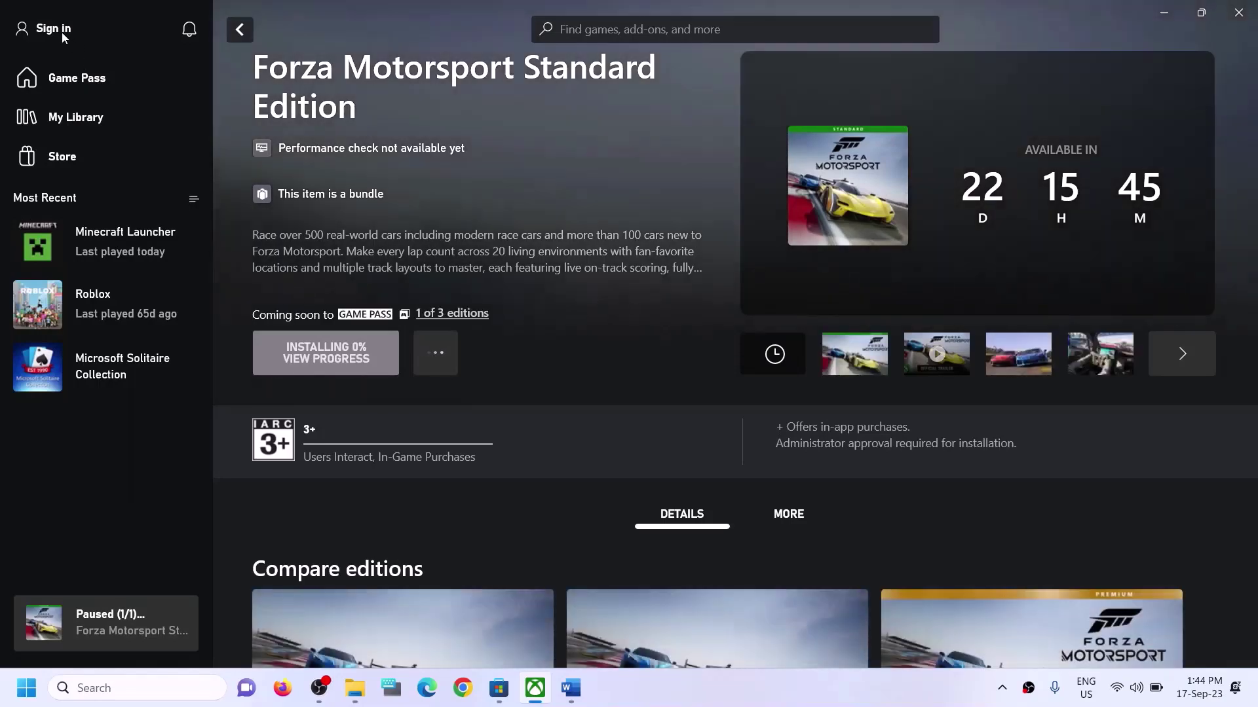
- Sign in to the Xbox app, switching to the same Outlook account used in Microsoft Store
click(62, 32)
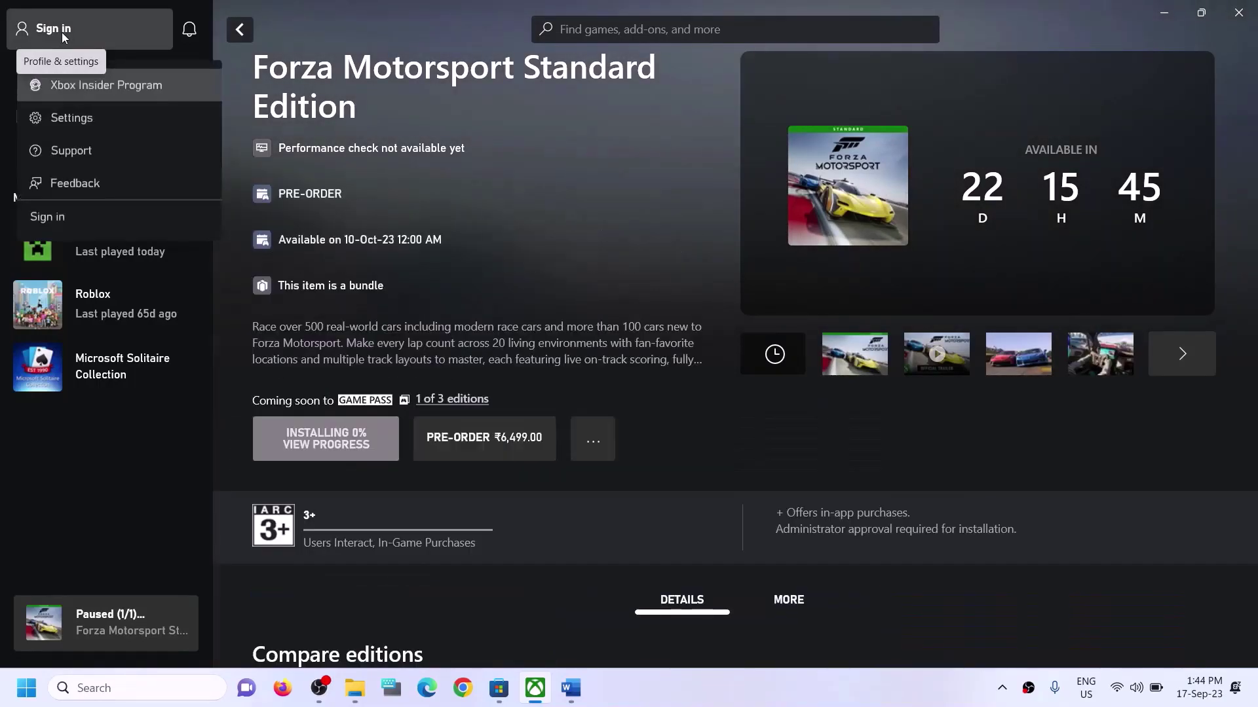
click(45, 219)
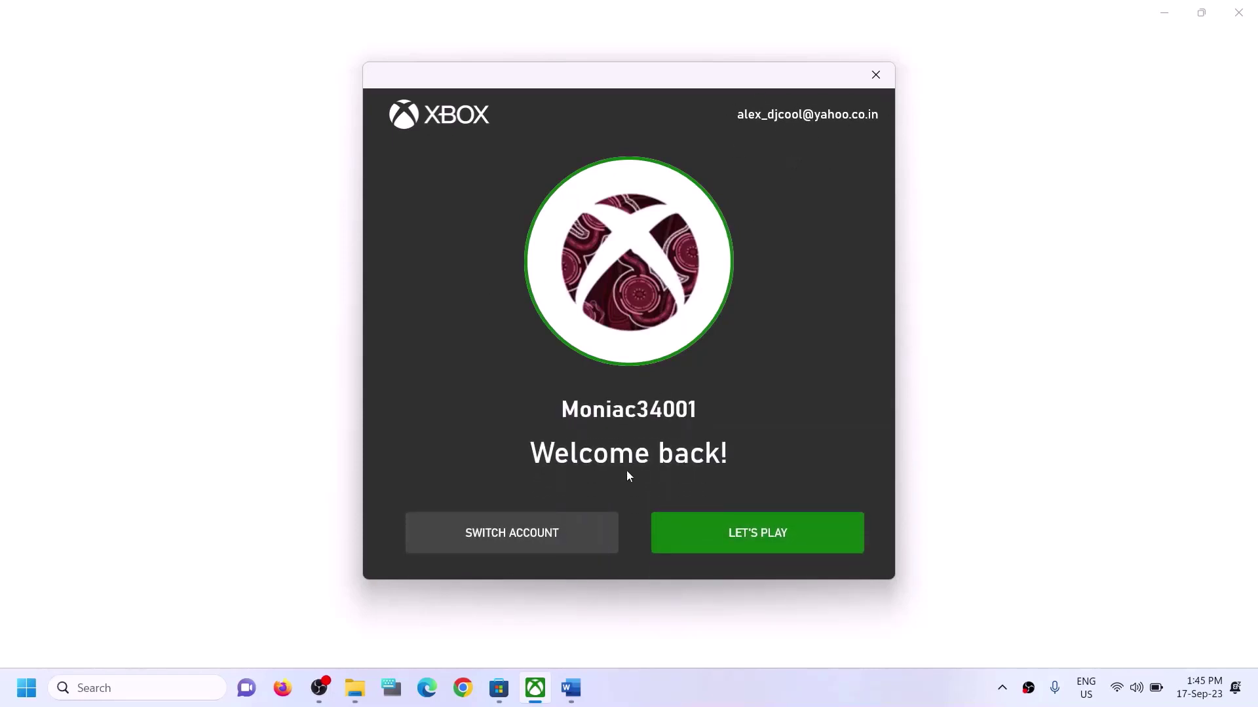
click(504, 532)
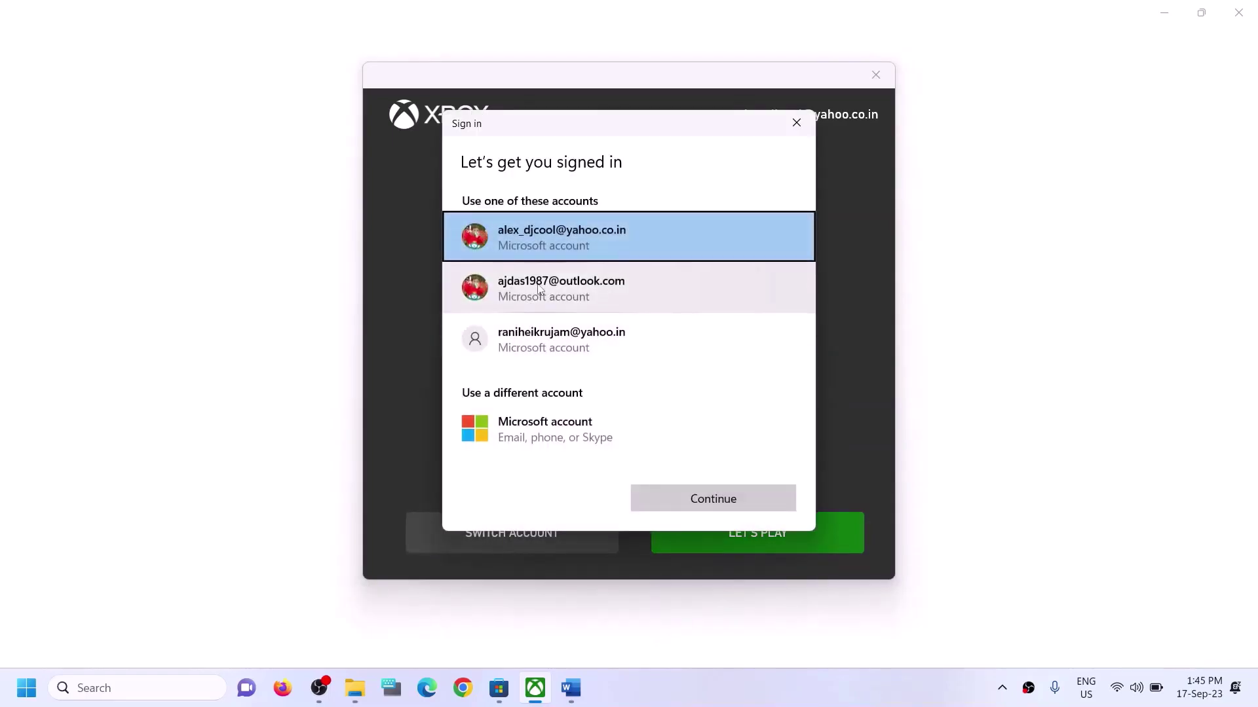
click(538, 289)
click(722, 508)
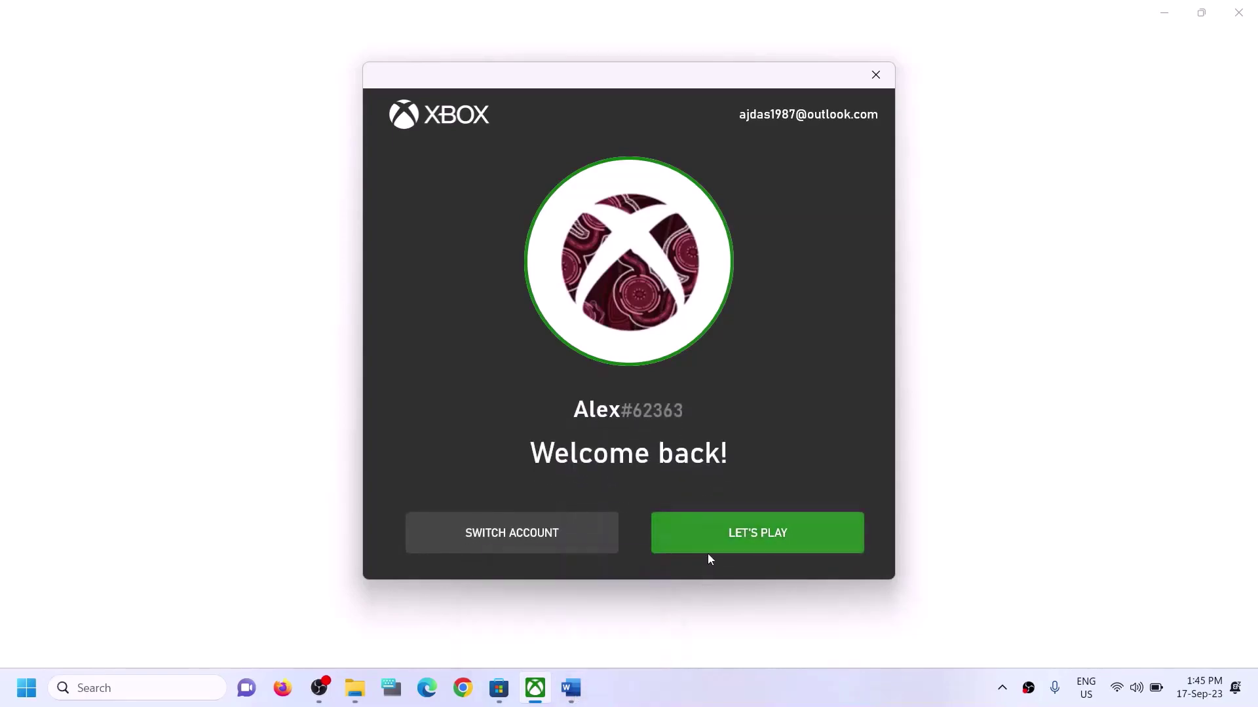
click(709, 536)
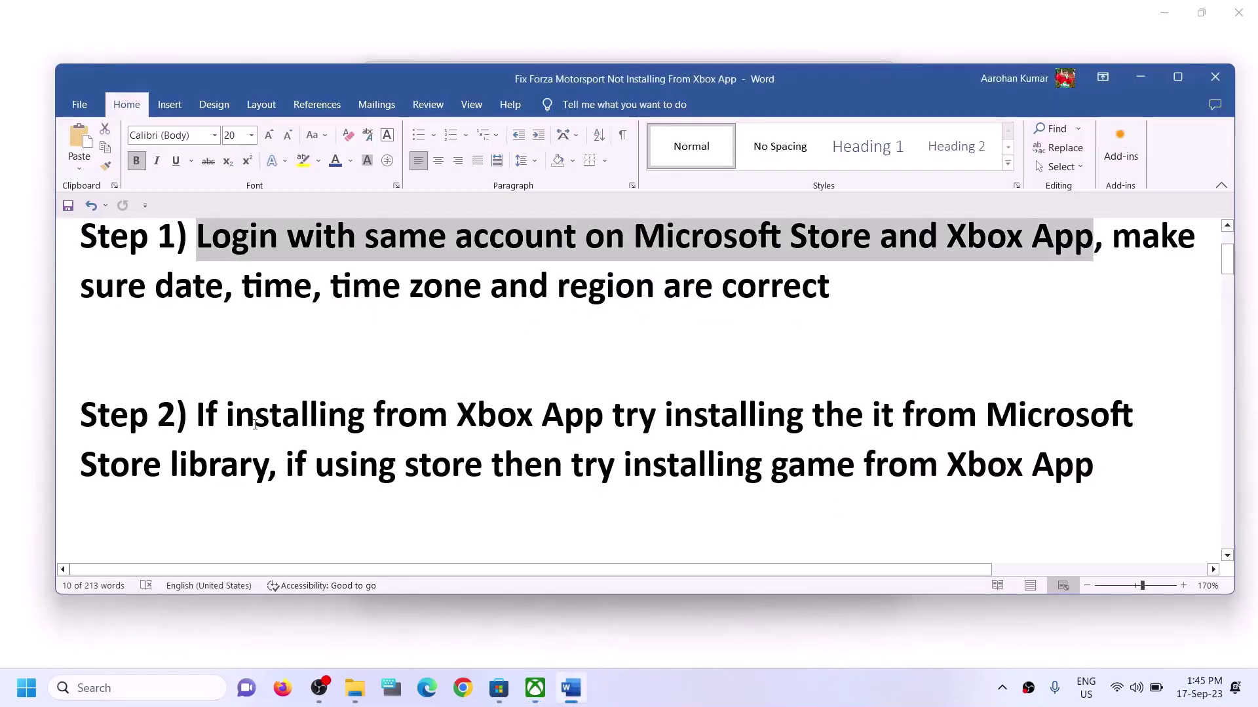
- Highlight the Step 2 advice about installing from the Microsoft Store library, and open the library in Microsoft Store
drag(199, 416, 268, 471)
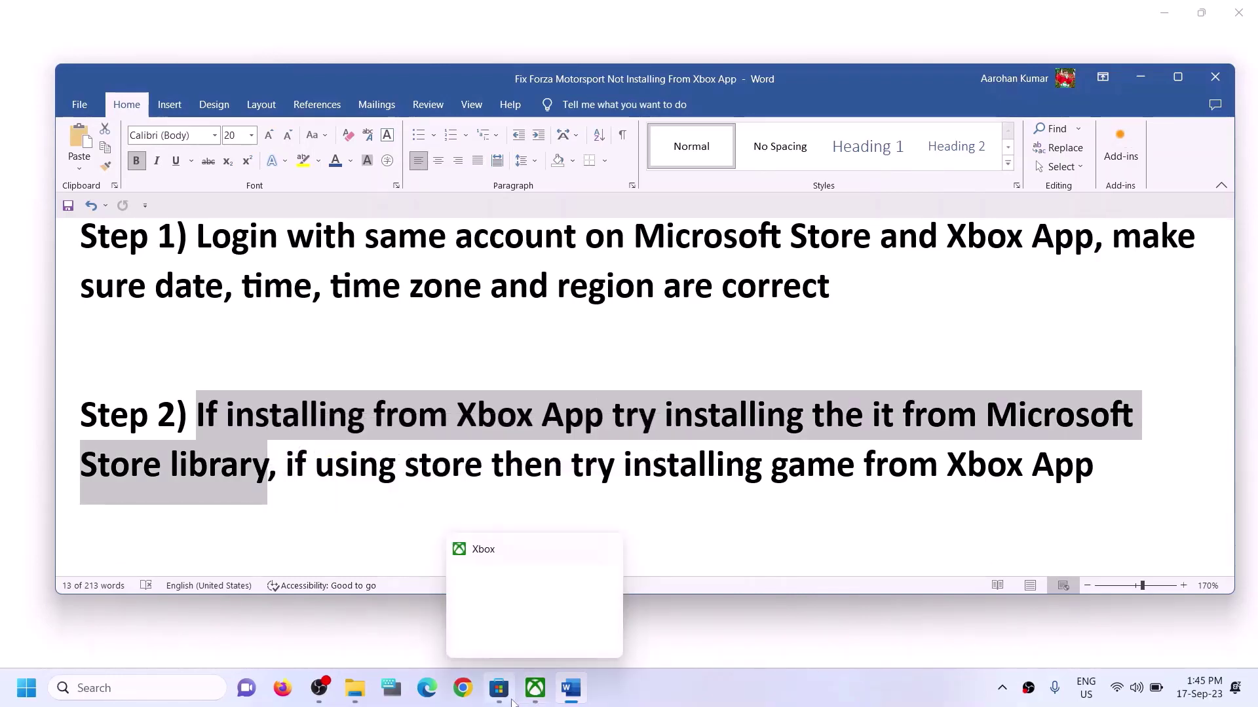
click(501, 689)
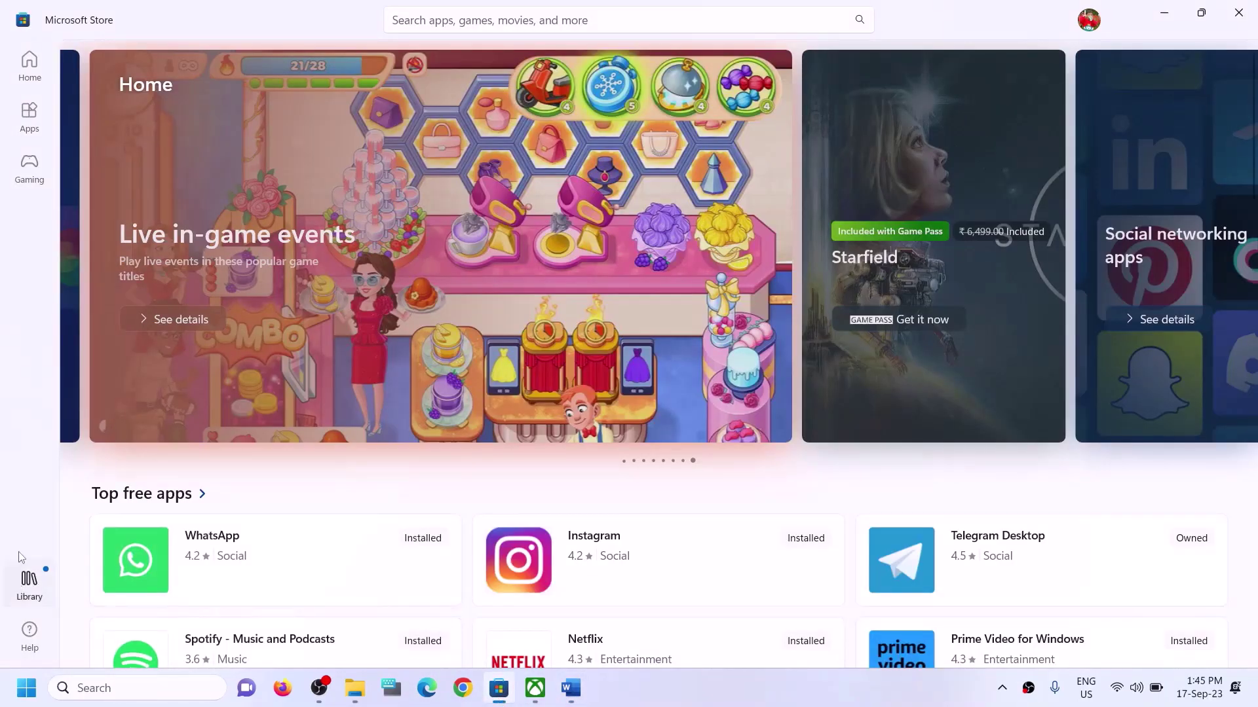
click(33, 590)
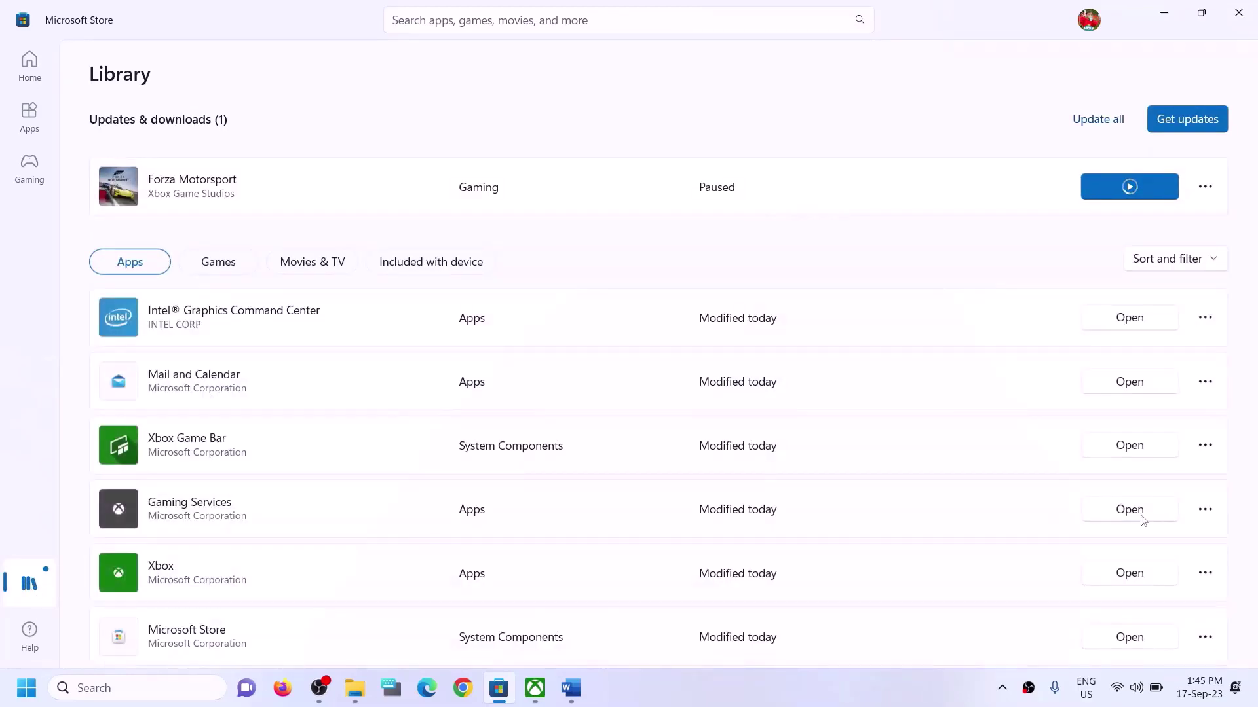
- Check the game's page in the Xbox app, and try to resume the Forza Motorsport download from the Microsoft Store library
click(536, 688)
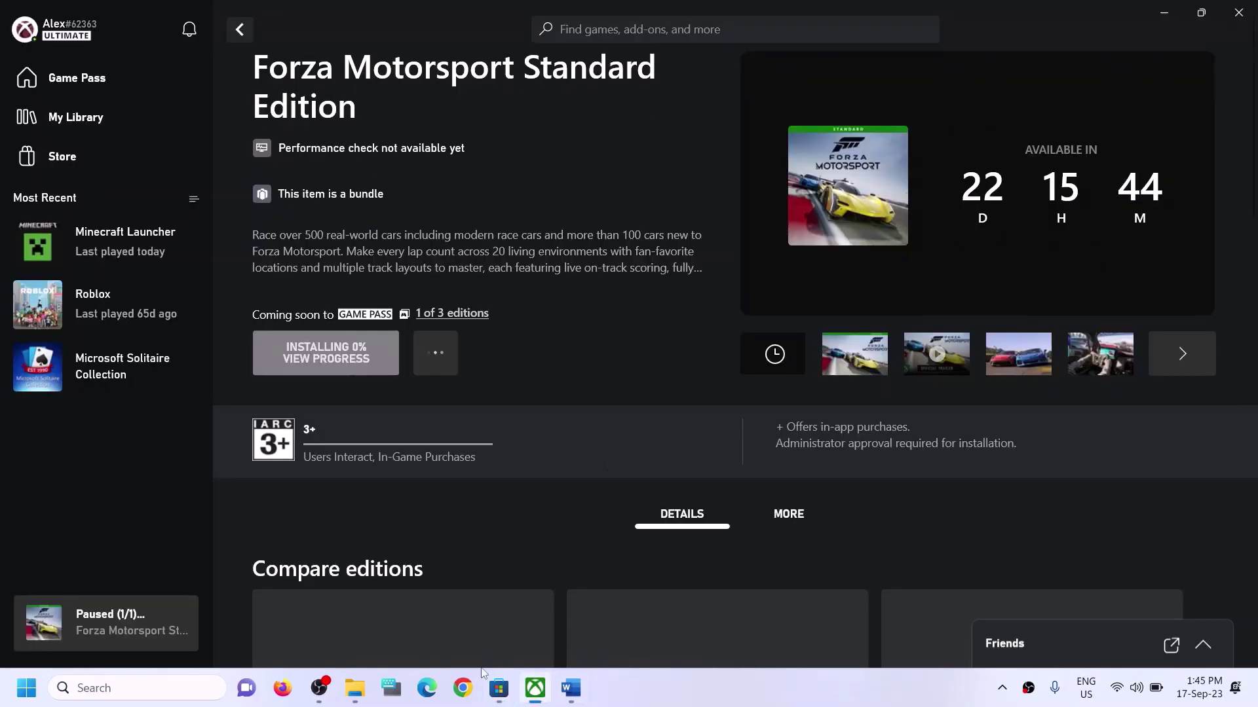
click(504, 690)
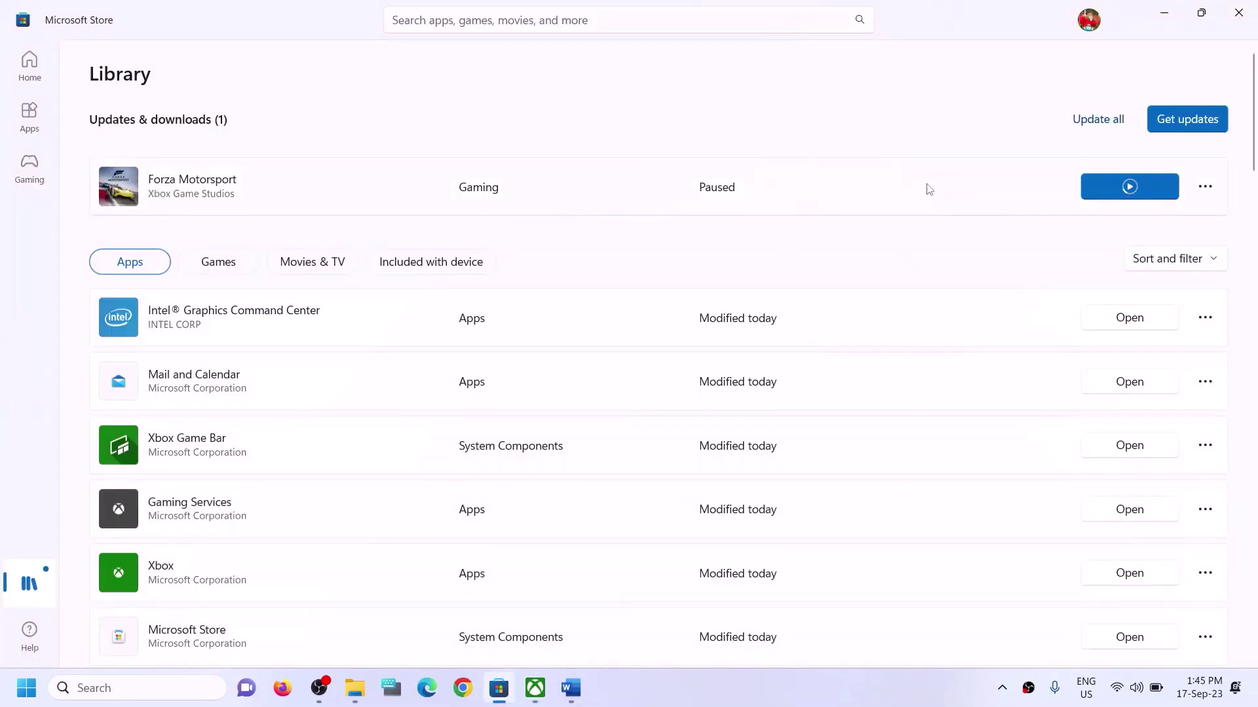
scroll(912, 418, down, 2)
scroll(912, 418, down, 10)
scroll(904, 522, up, 11)
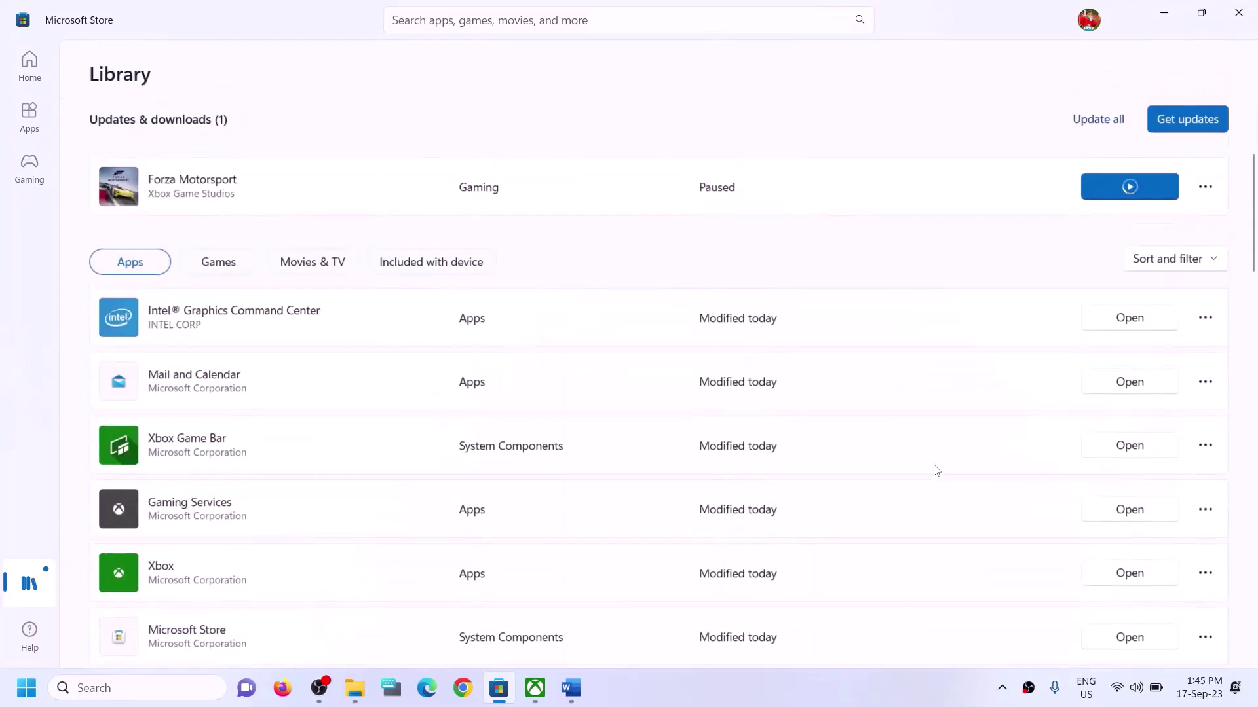
click(1125, 188)
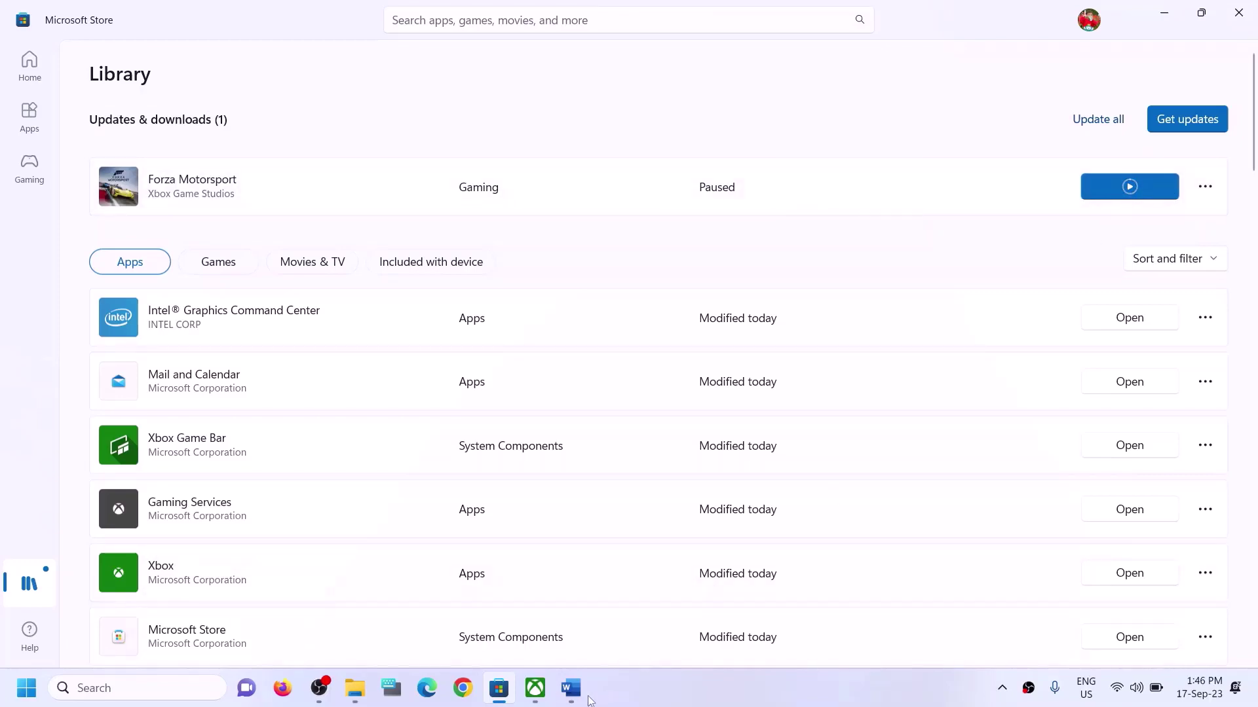
- Switch to Word and highlight the Step 2 advice for store users to try installing the game from the Xbox App
click(571, 687)
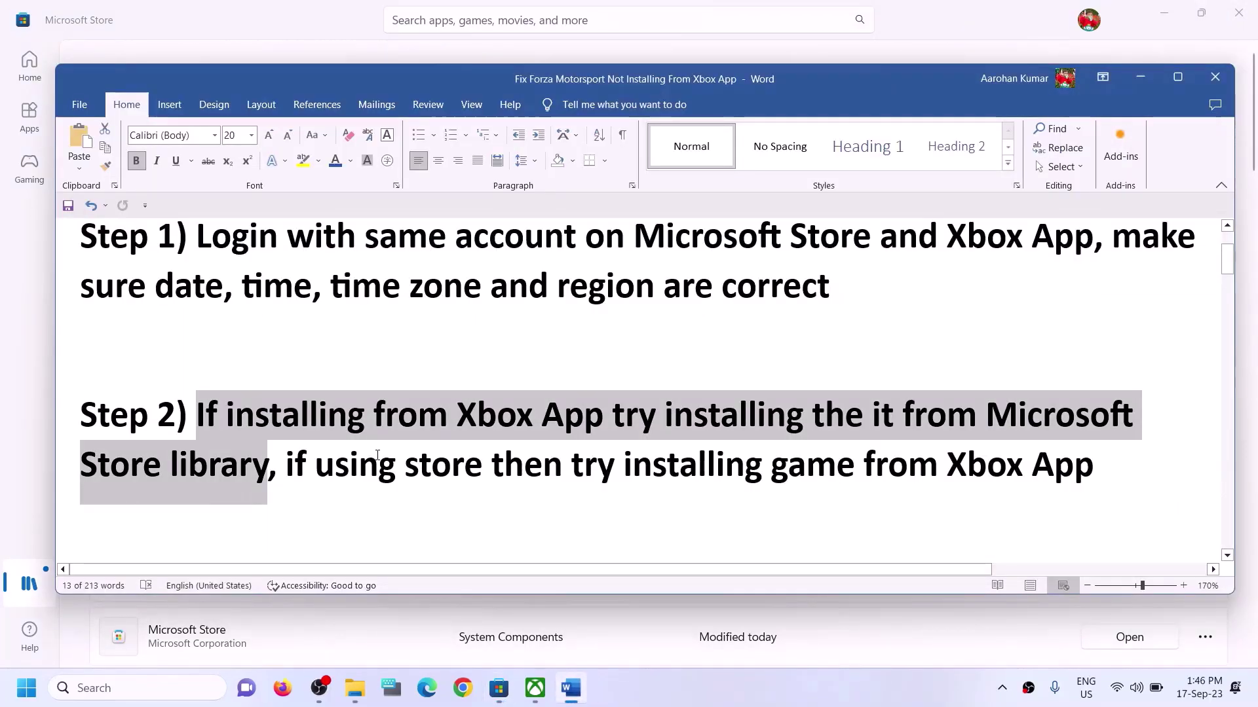
click(313, 467)
drag(286, 488, 862, 466)
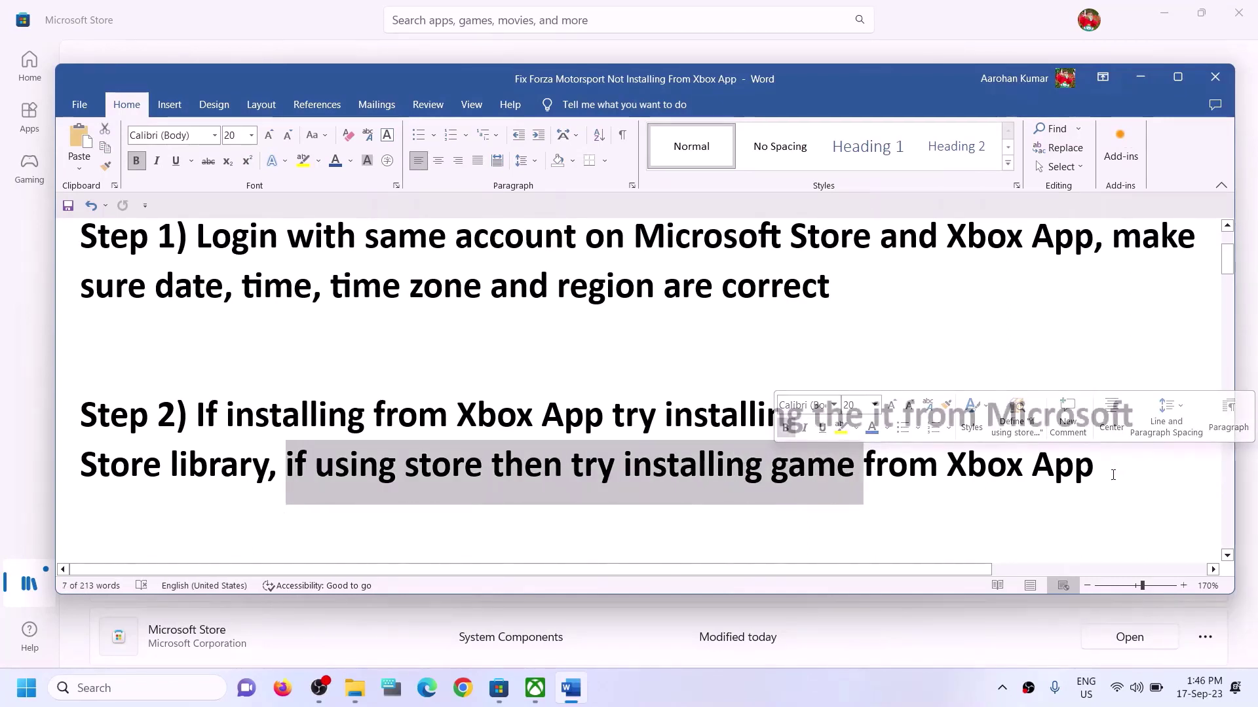
click(484, 483)
drag(288, 467, 491, 467)
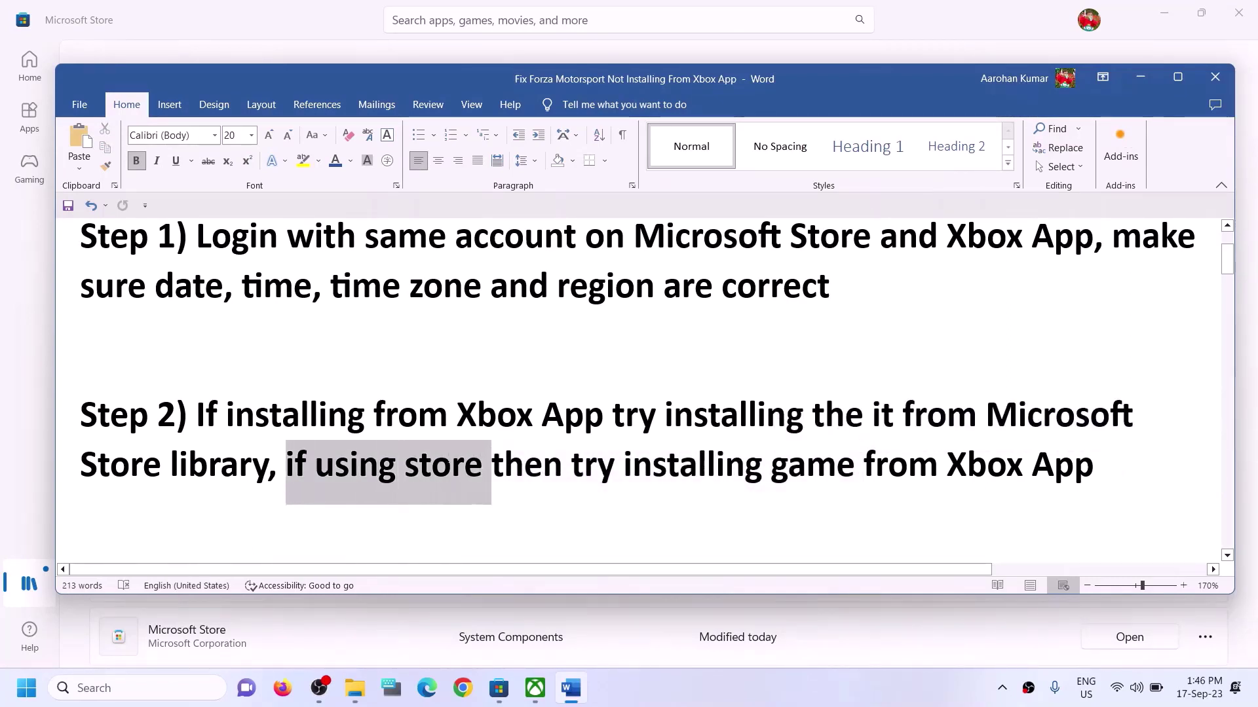
drag(623, 466, 1093, 466)
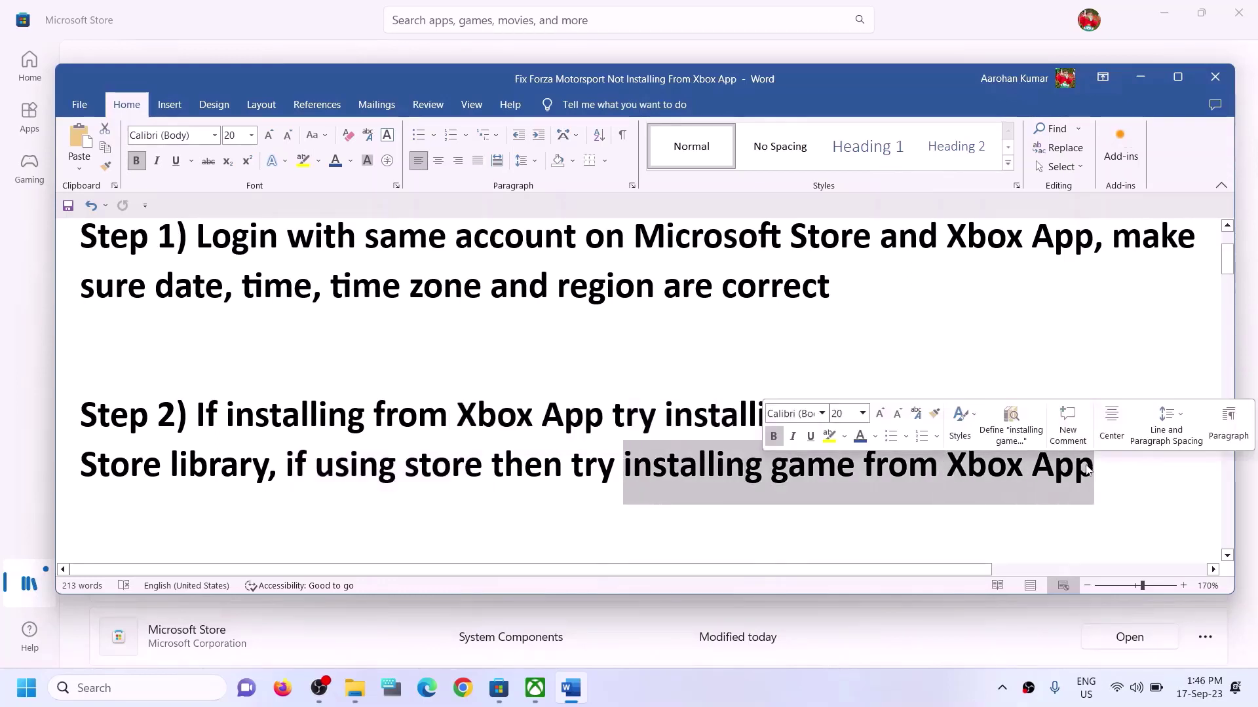
click(454, 472)
click(298, 19)
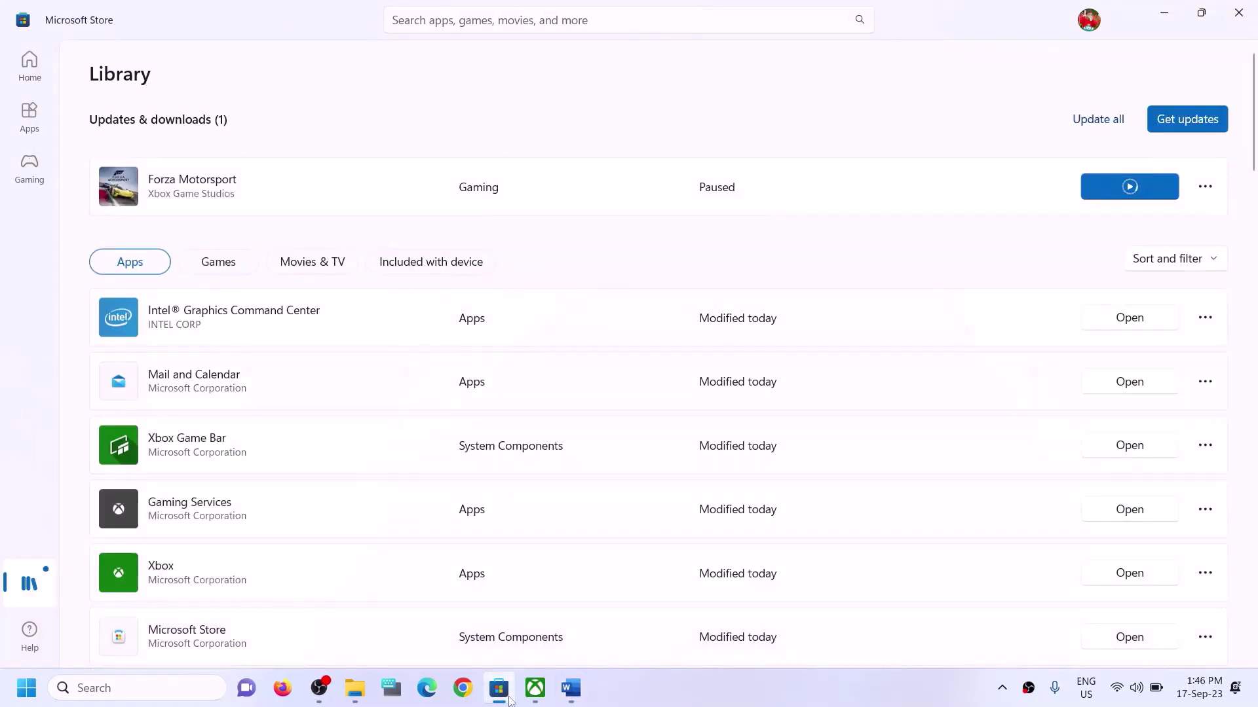
- Switch to the Xbox app and search for "forza", then dismiss the suggestions
click(544, 694)
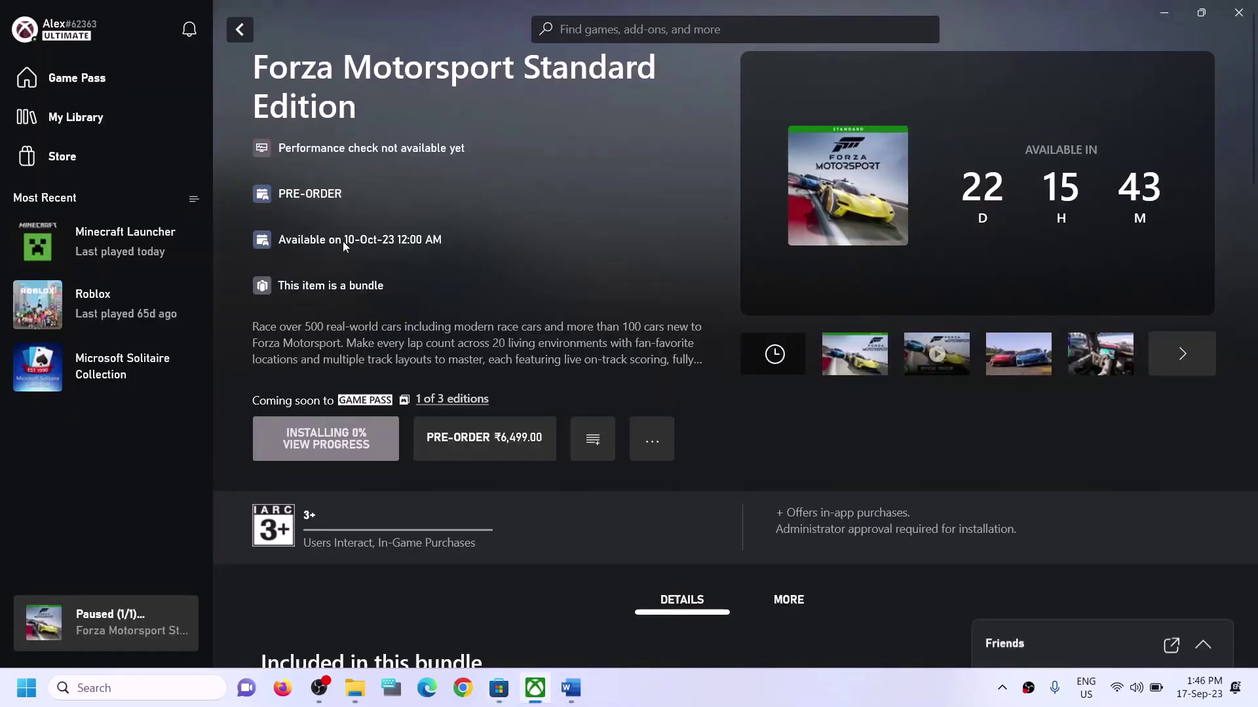
click(651, 28)
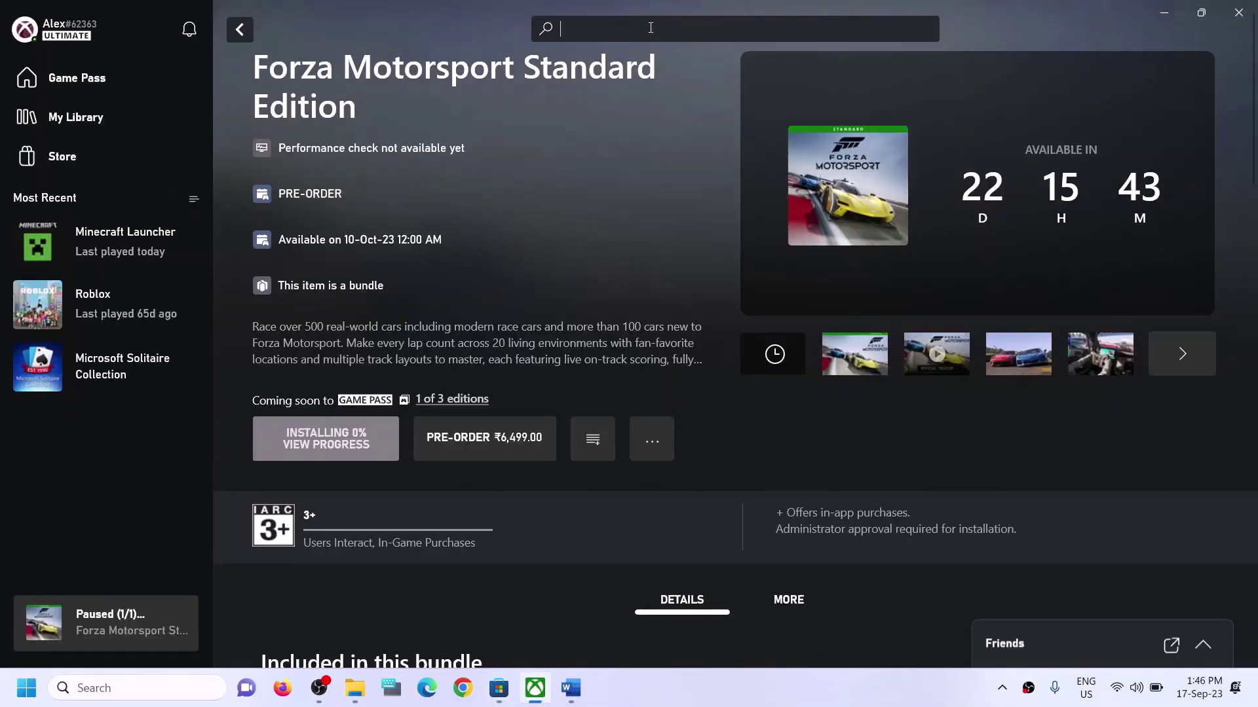
text(forza)
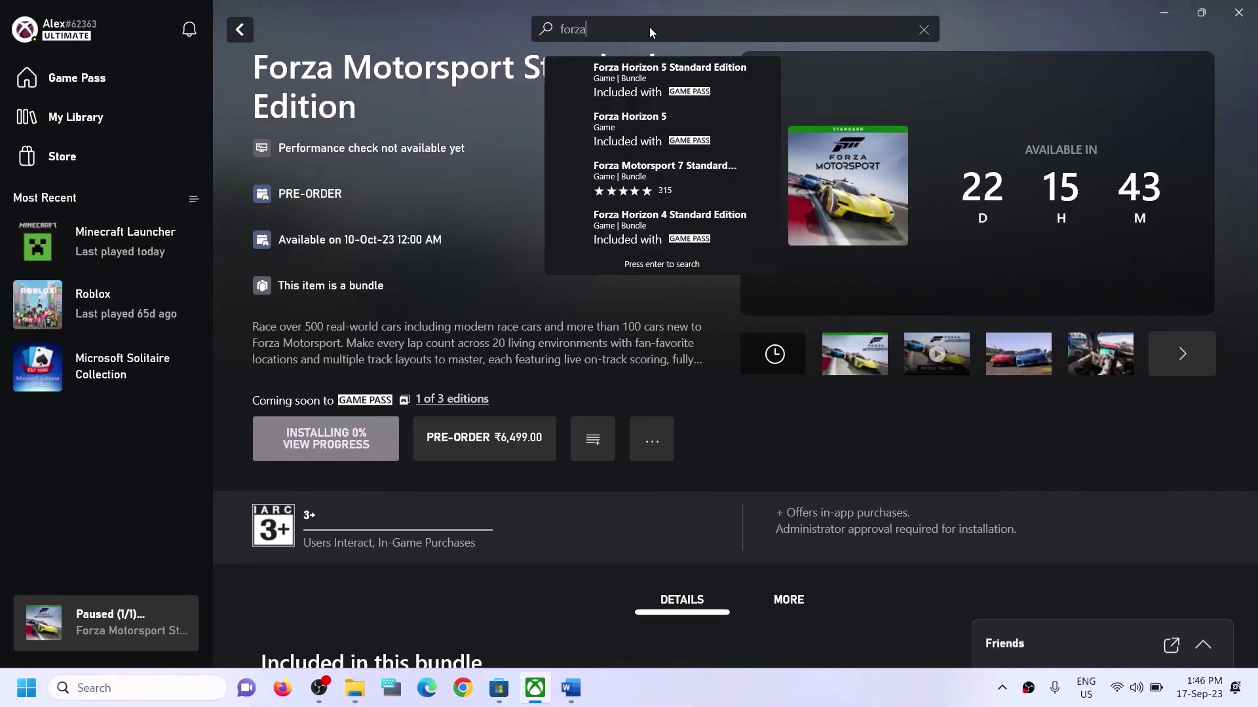
click(516, 286)
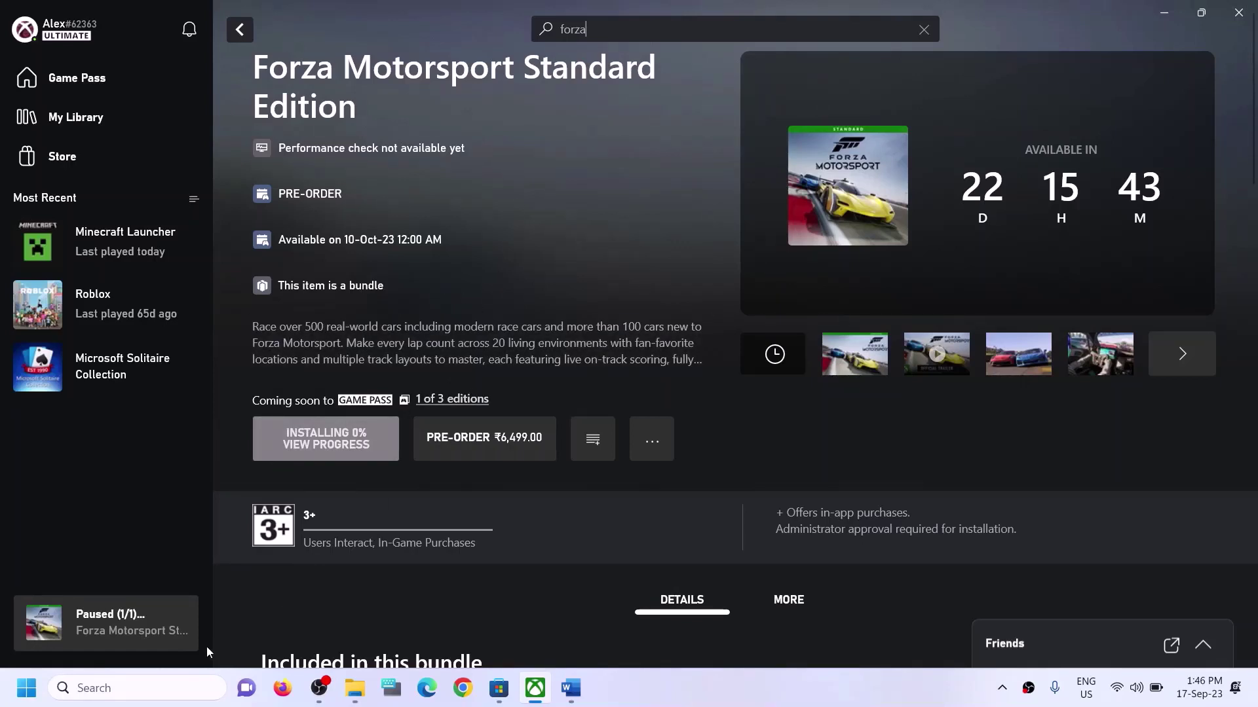
- Search Windows for "xbox" to locate the Xbox app, and dismiss the results
click(140, 689)
text(xbo)
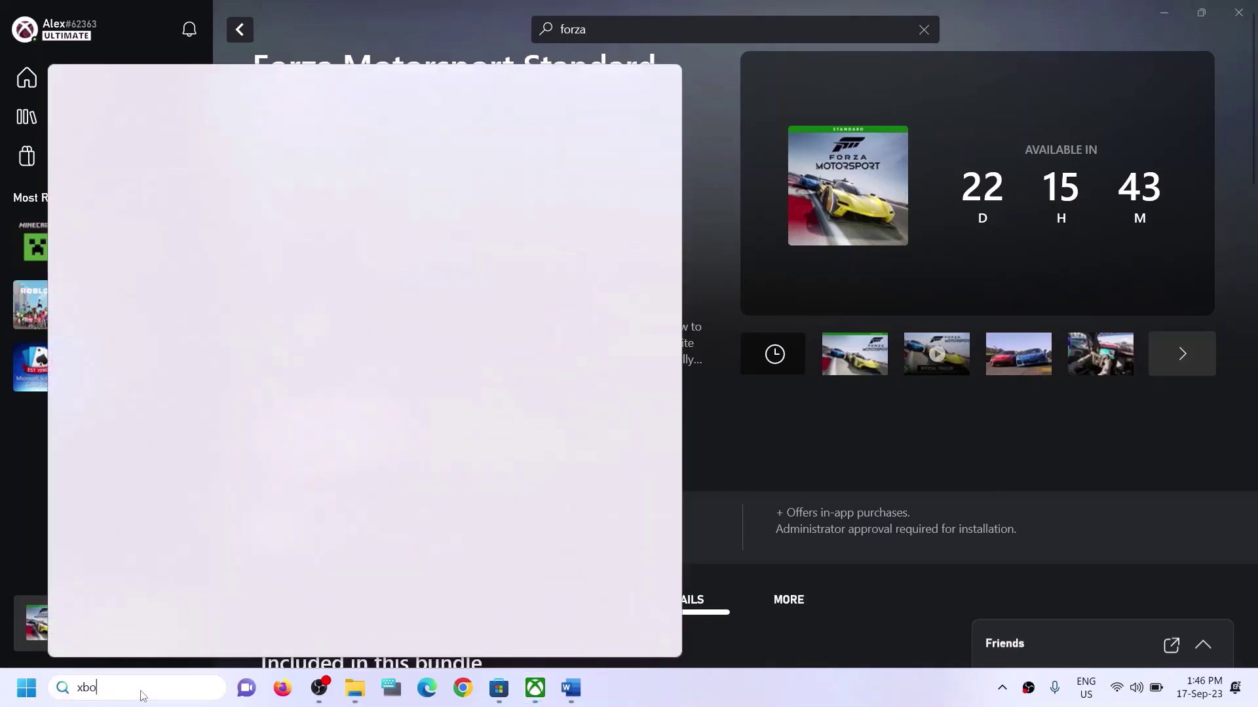
text(x)
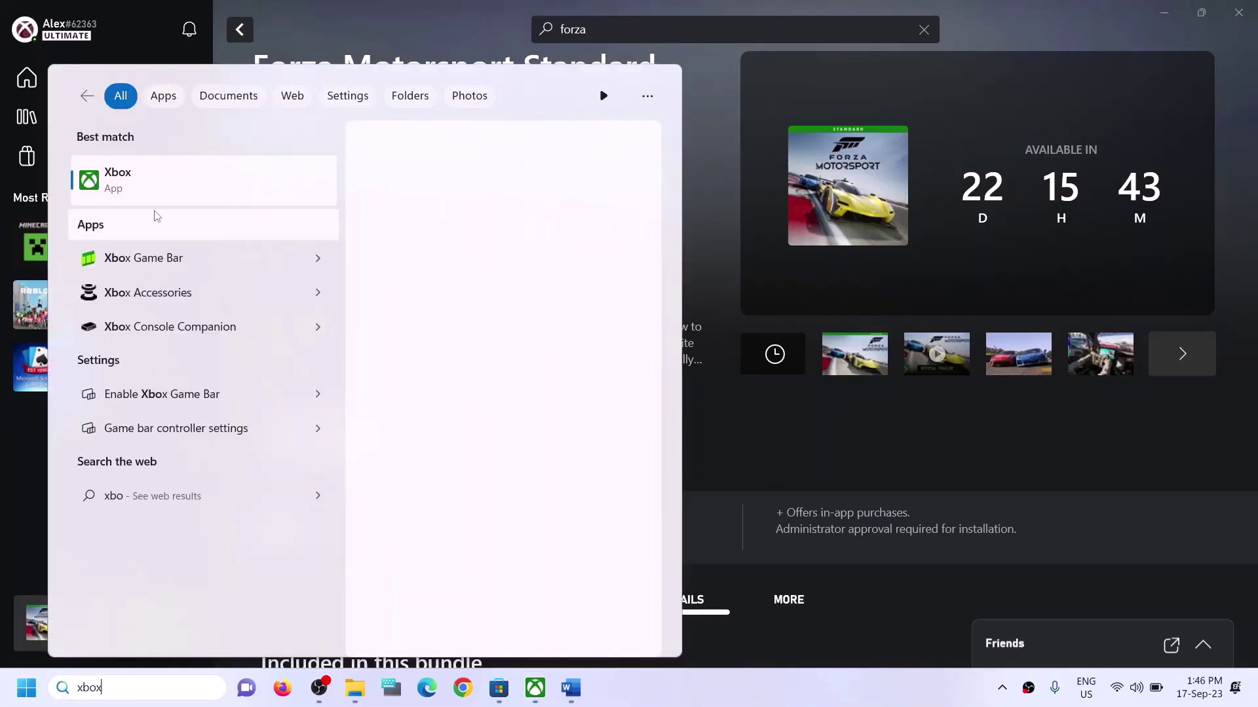
click(706, 167)
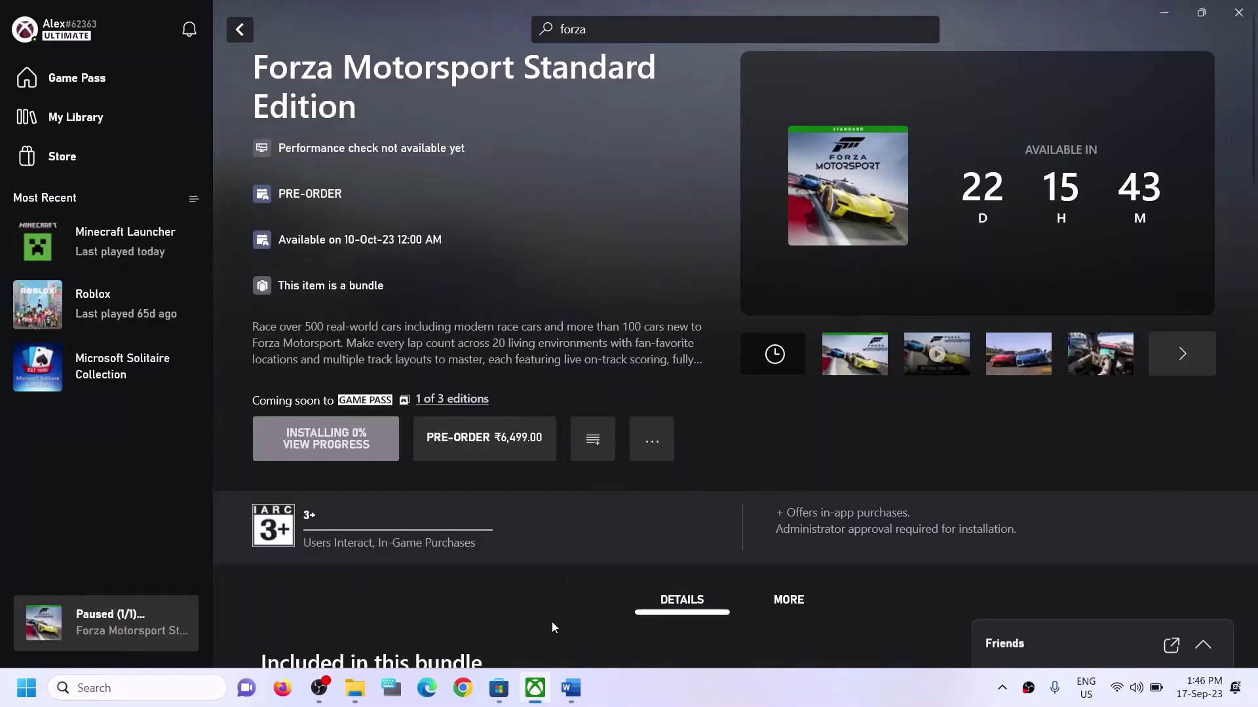
- Switch to Word and copy the full Get-AppxPackage -AllUsers command under Step 3
click(571, 687)
scroll(467, 432, down, 3)
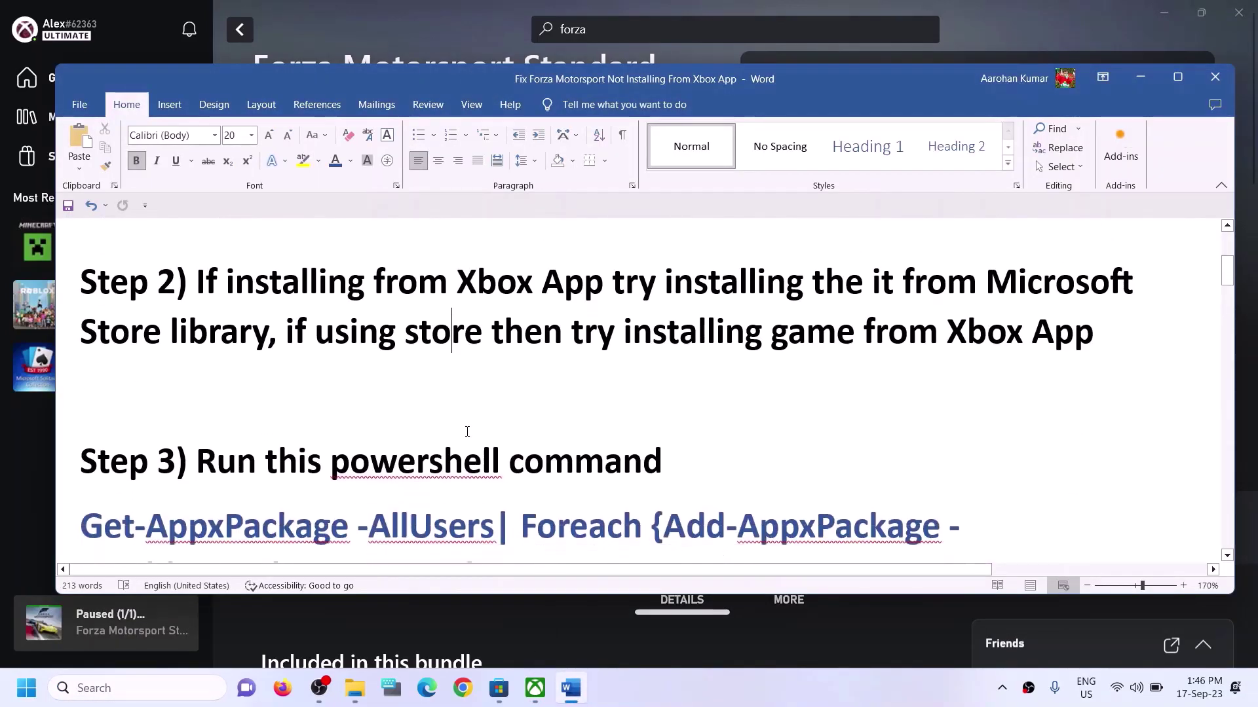
scroll(467, 432, down, 3)
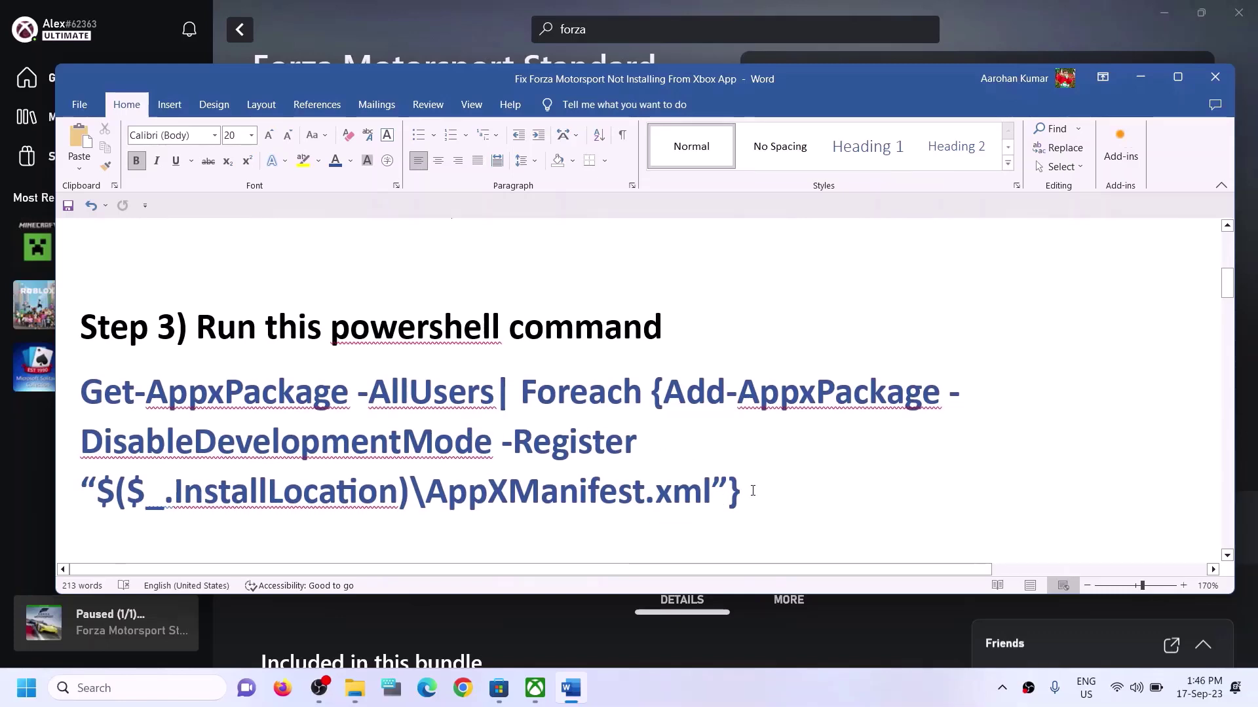
drag(753, 491, 128, 415)
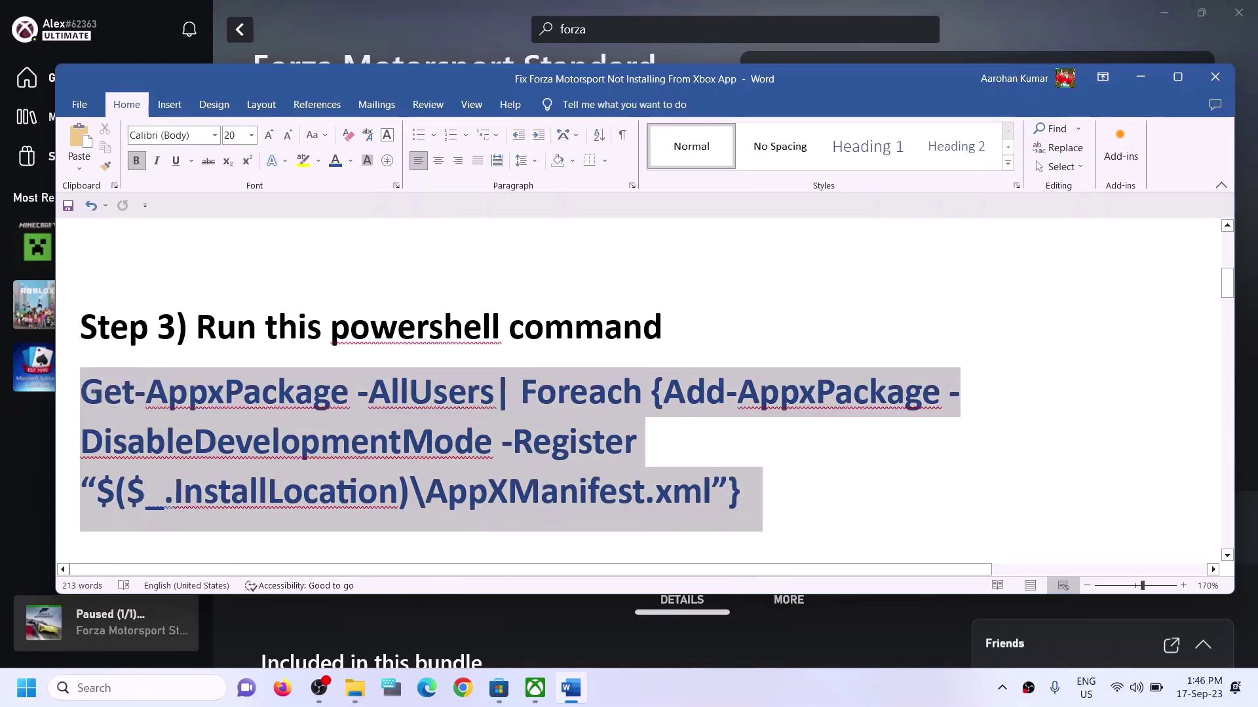
right_click(129, 415)
click(171, 217)
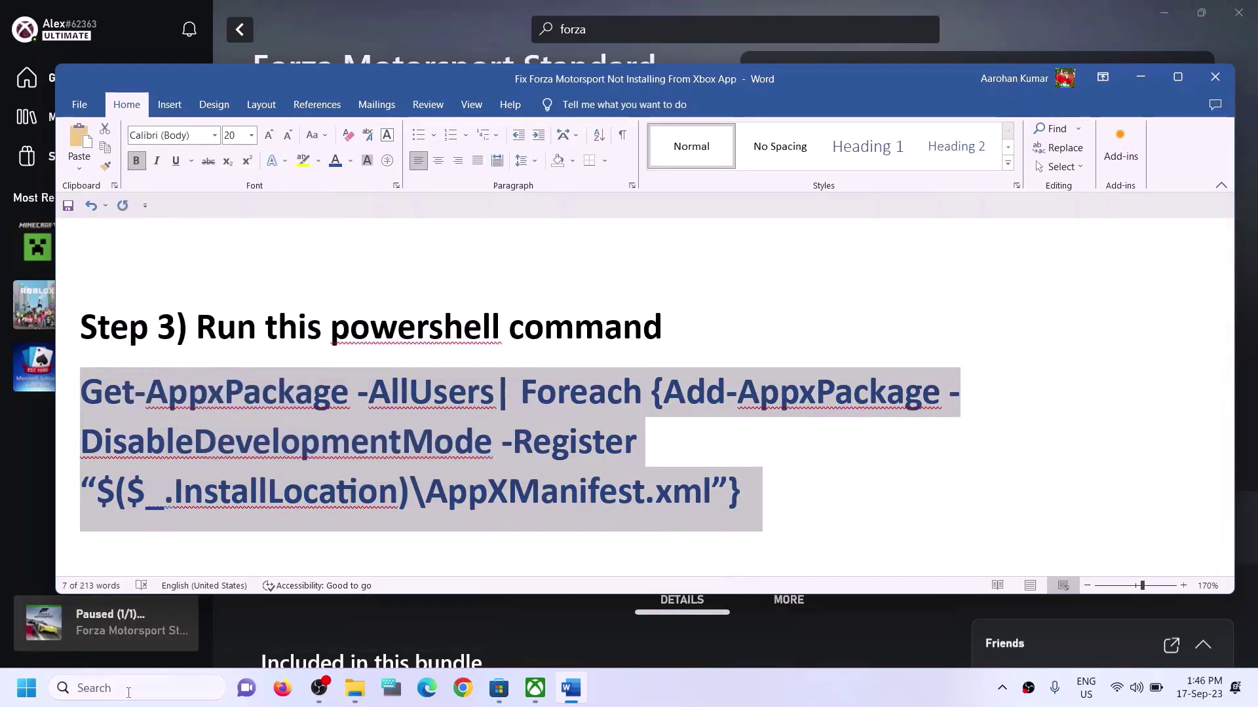
- Search Windows for "powershell" and launch Windows PowerShell as administrator, allowing it to make changes to the device
click(128, 693)
text(powe)
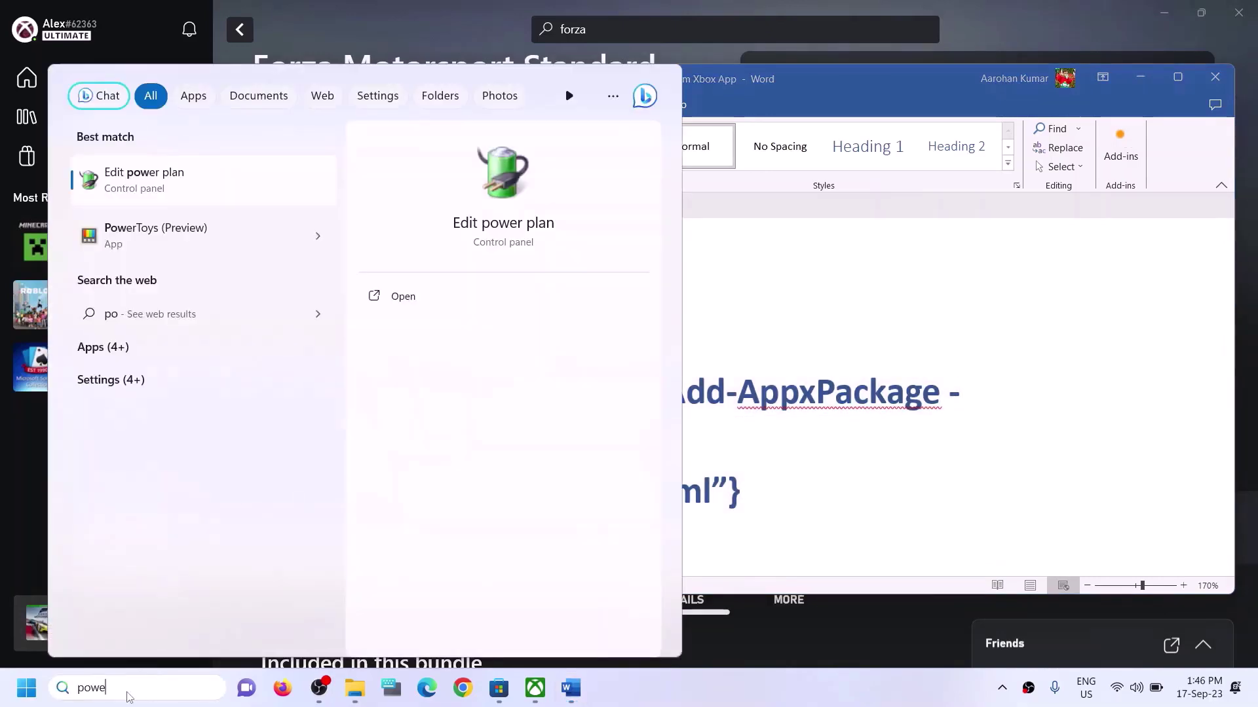
text(rshell)
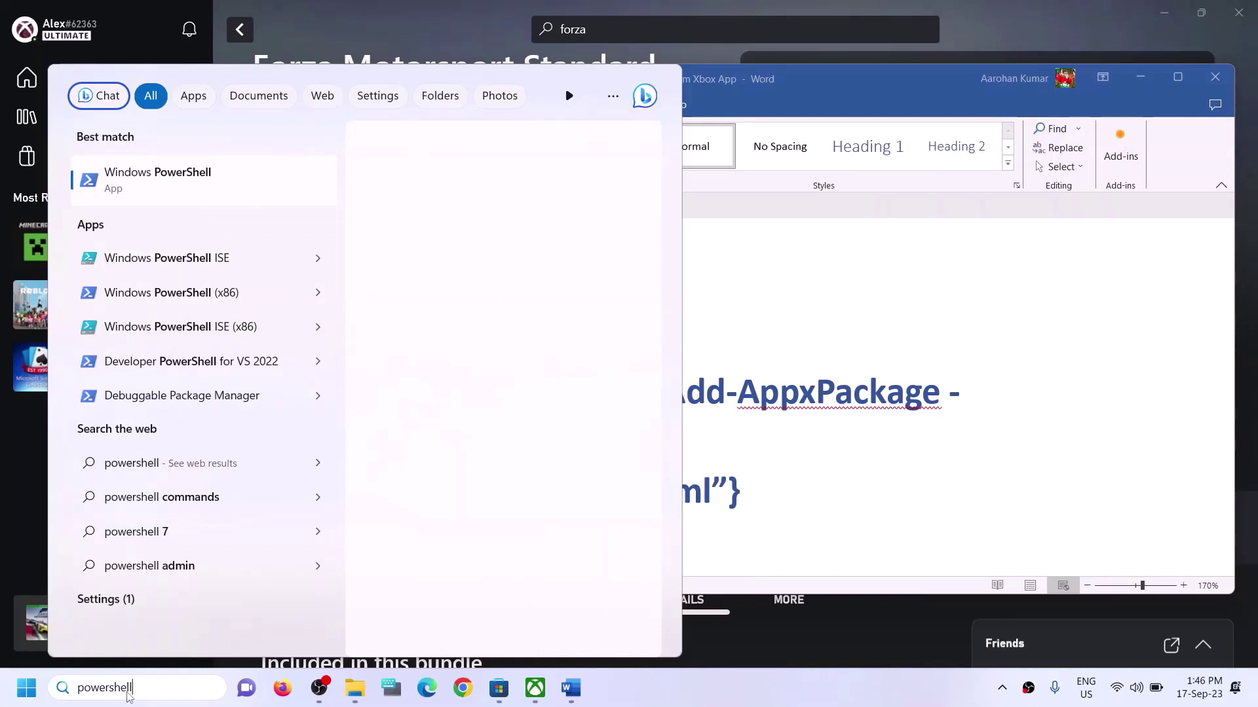
right_click(282, 206)
click(260, 208)
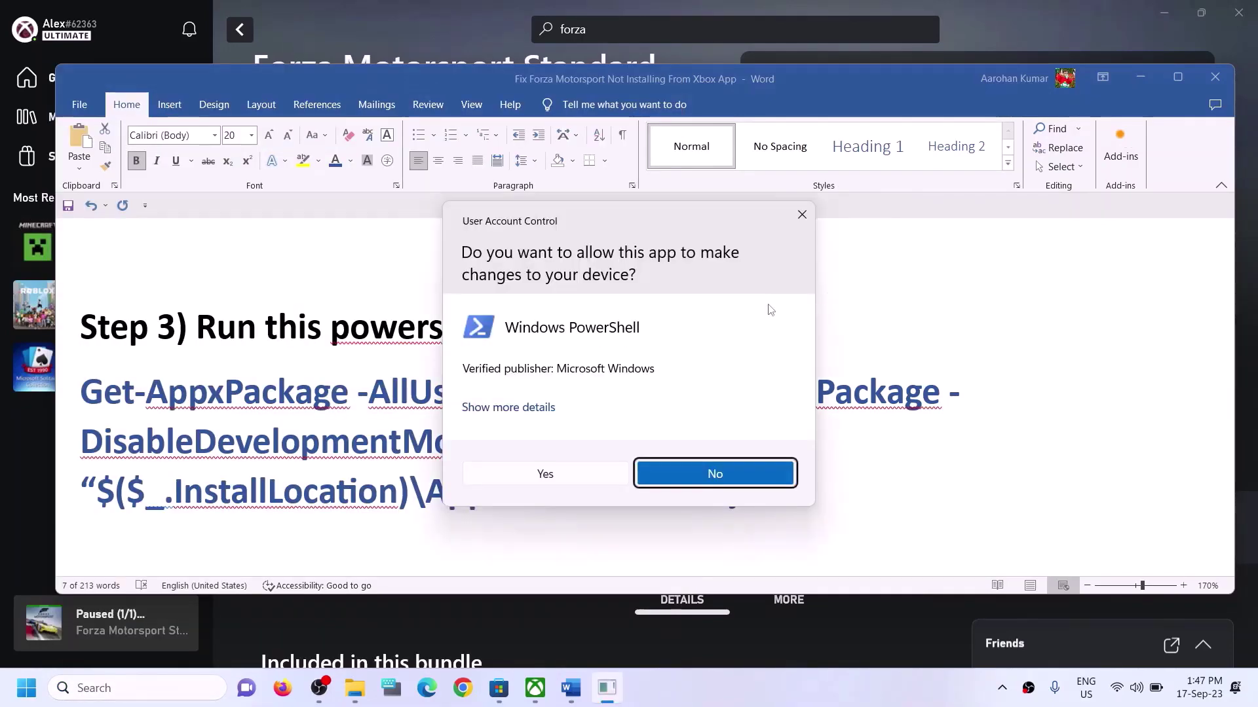
click(545, 474)
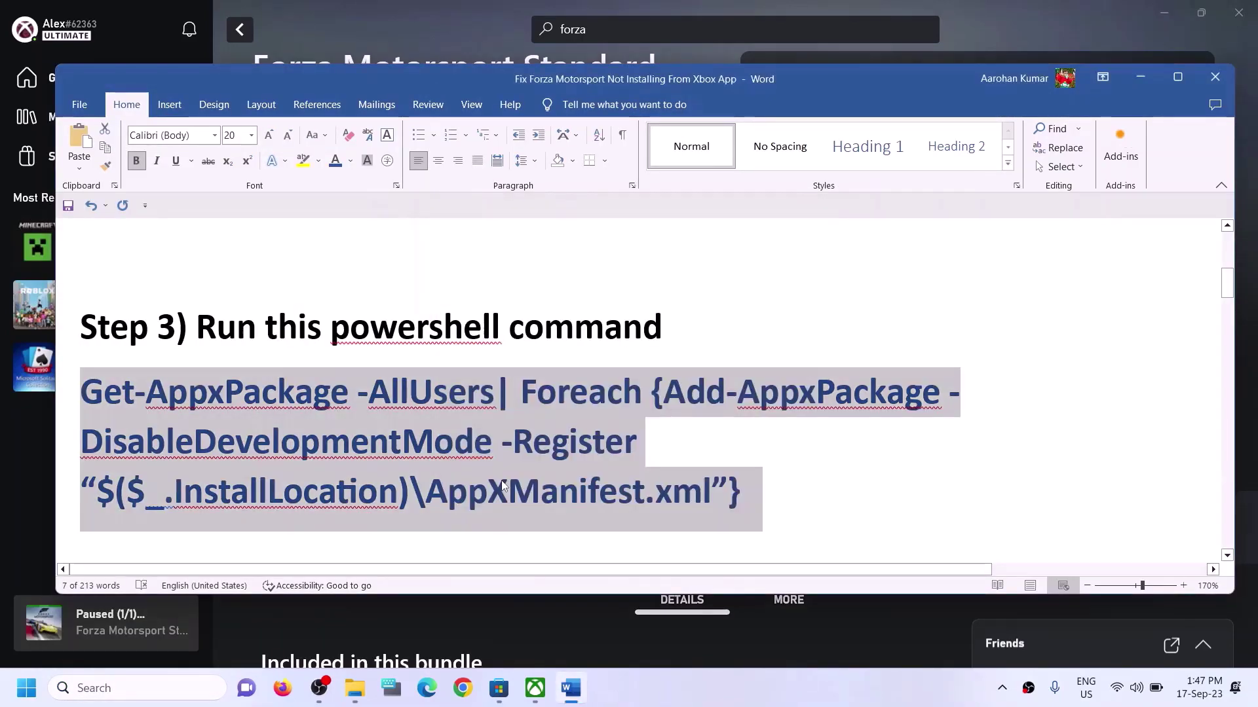
- Move the PowerShell window over the document, then paste and run the copied Get-AppxPackage re-registration command
drag(327, 53, 534, 364)
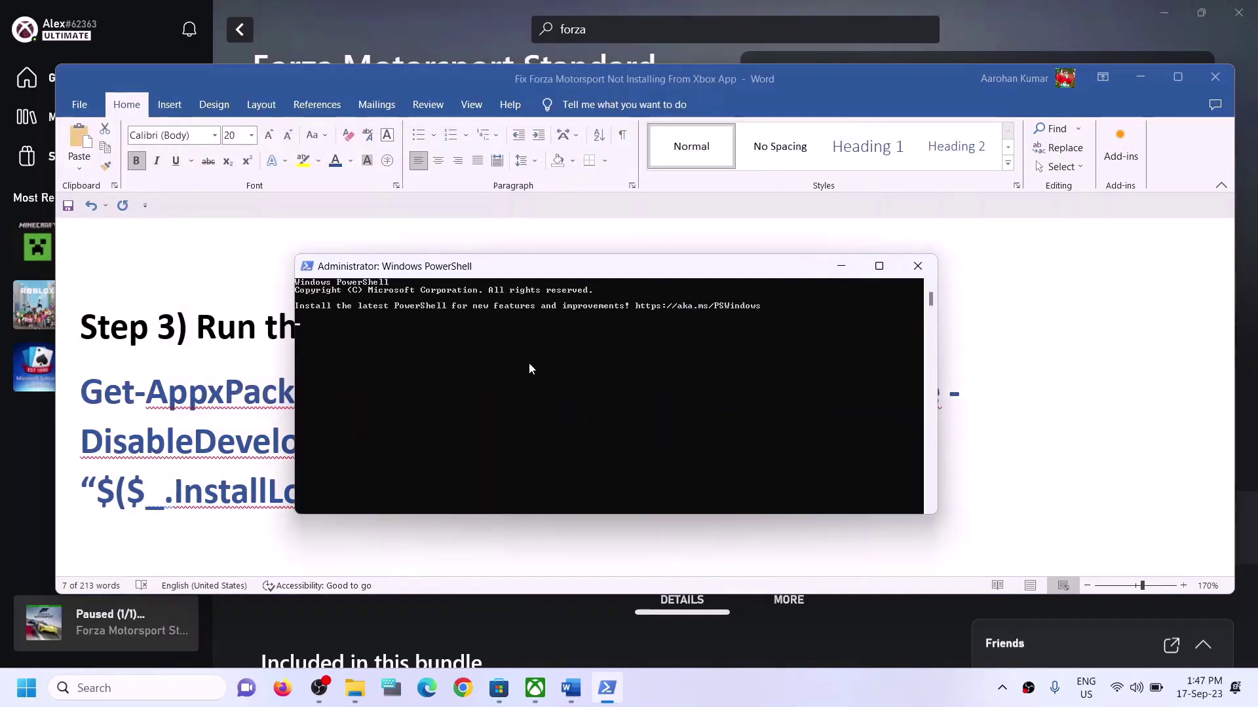
right_click(529, 365)
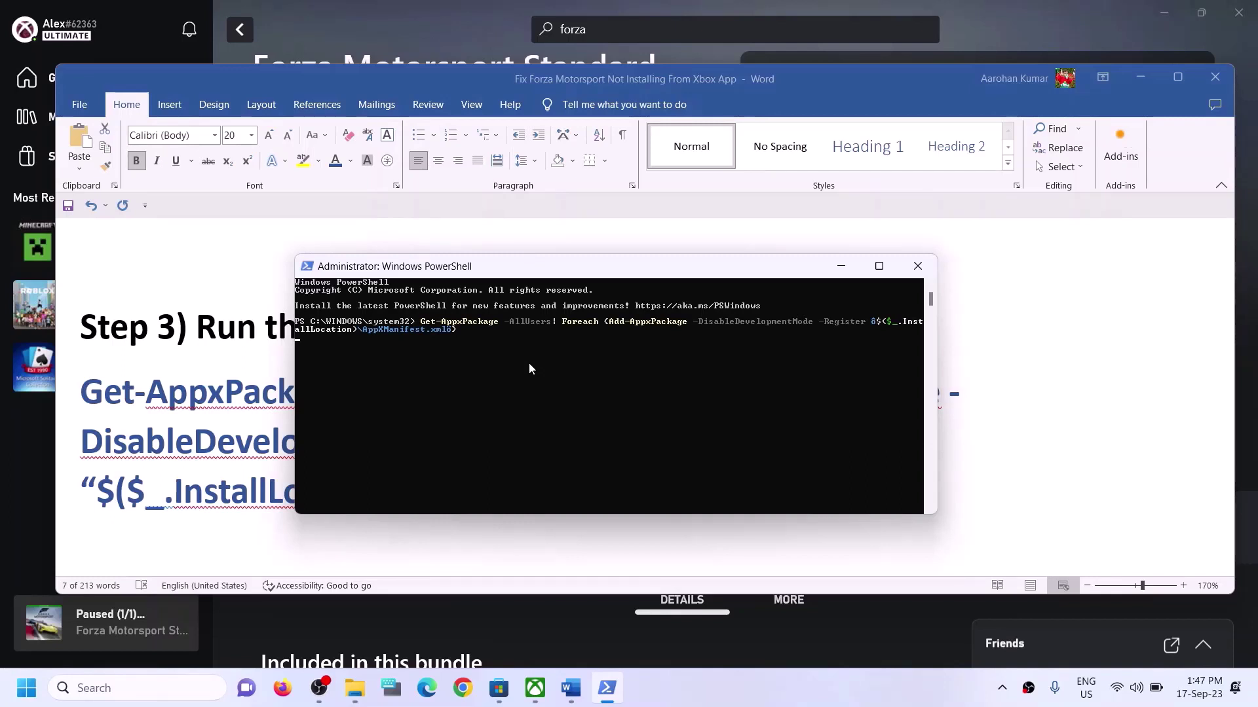
key(Return)
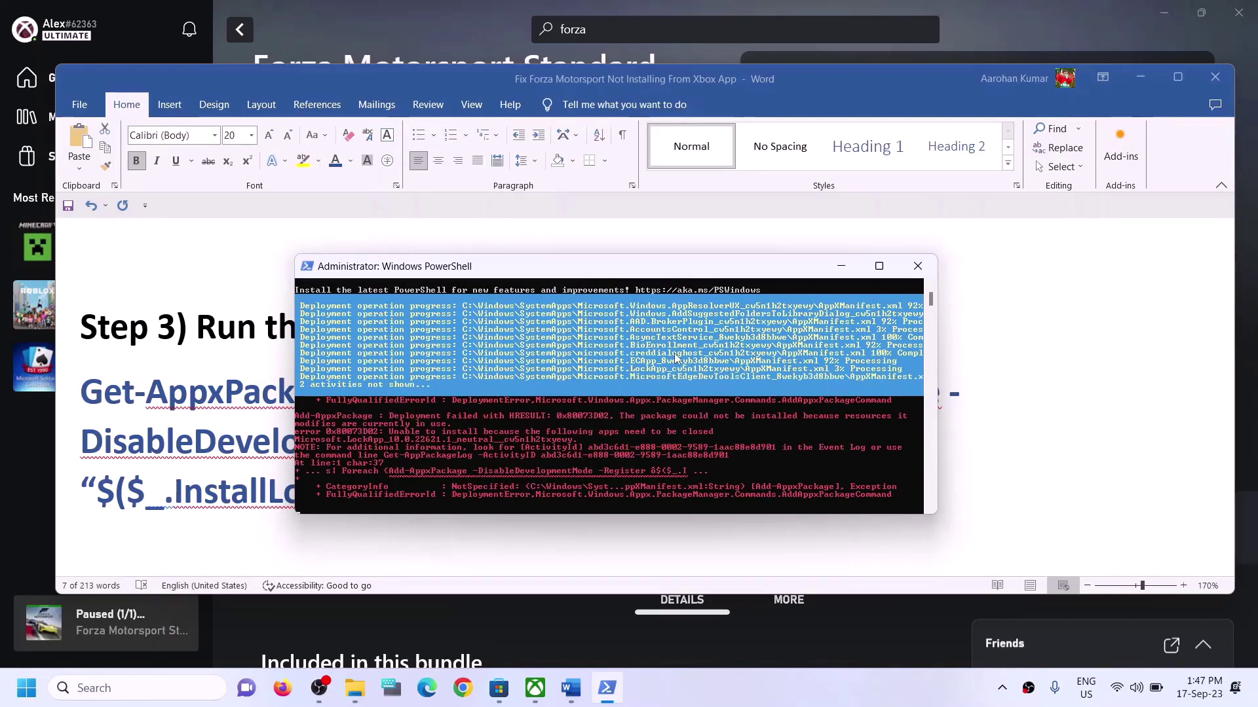
- Return to Word and highlight the Step 4 heading text "Delete Microsoft Store Local Cache Files"
key(alt+Tab)
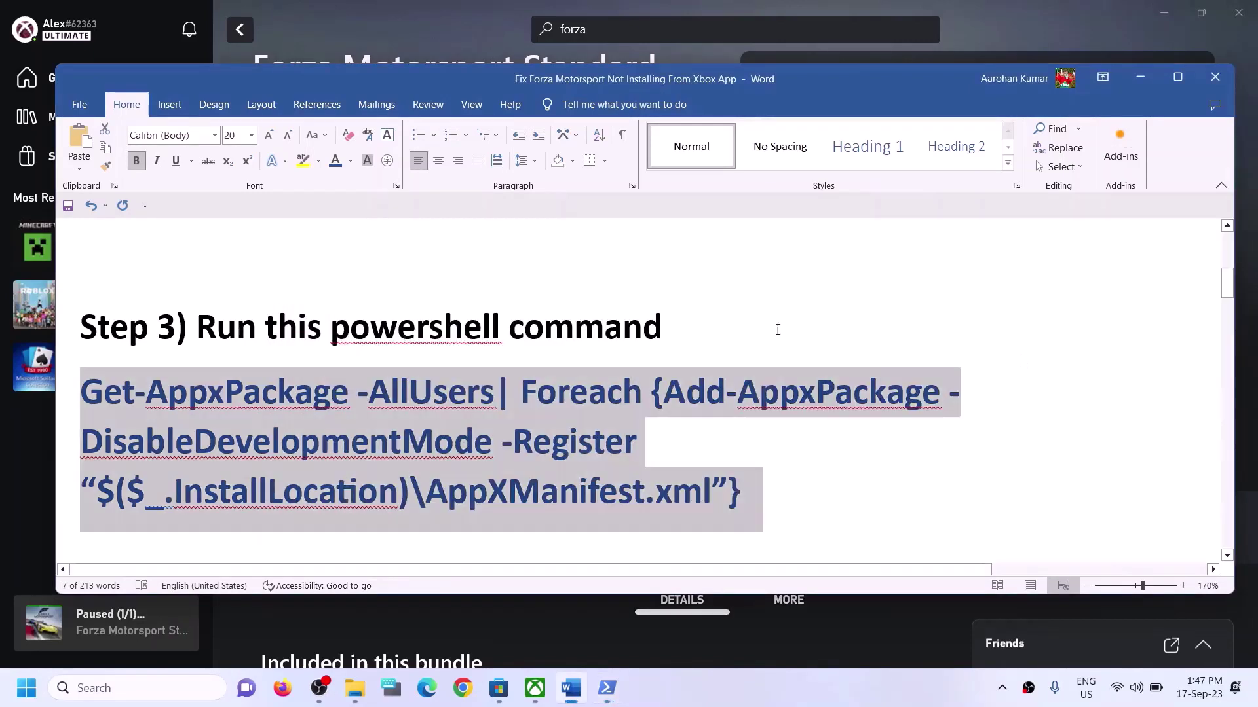
scroll(390, 409, down, 1)
scroll(393, 401, down, 3)
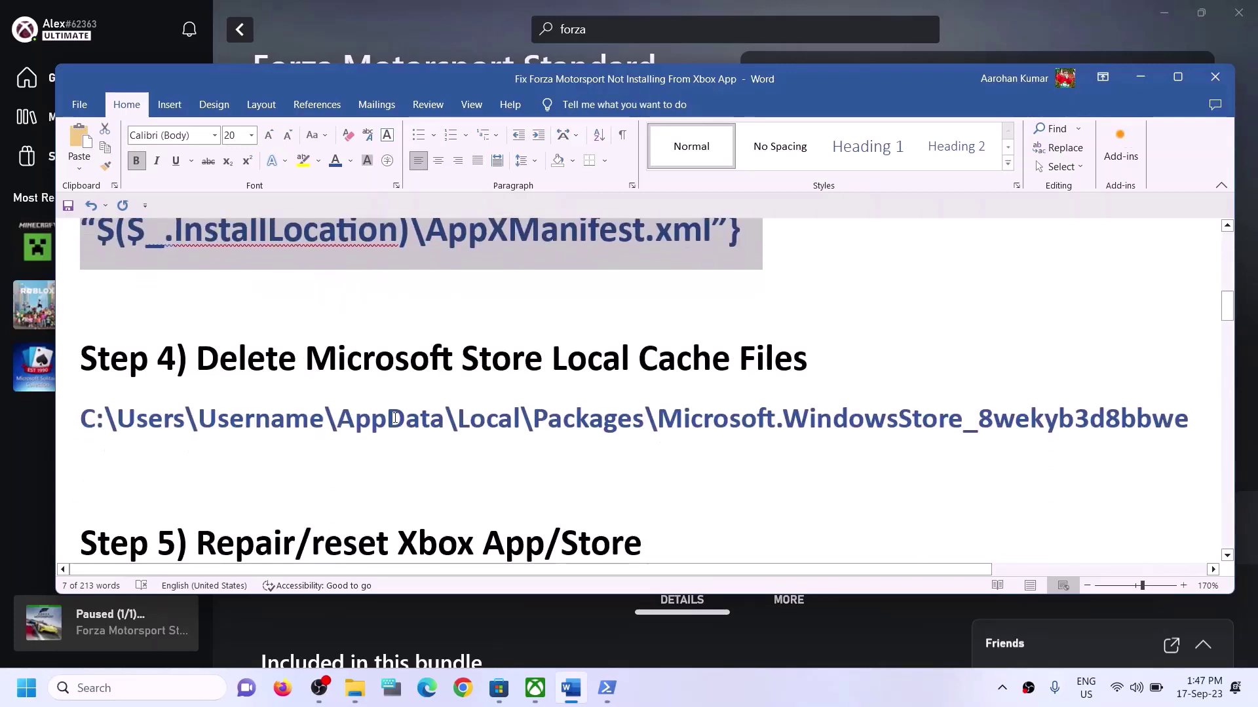
scroll(284, 408, up, 1)
drag(285, 407, 807, 422)
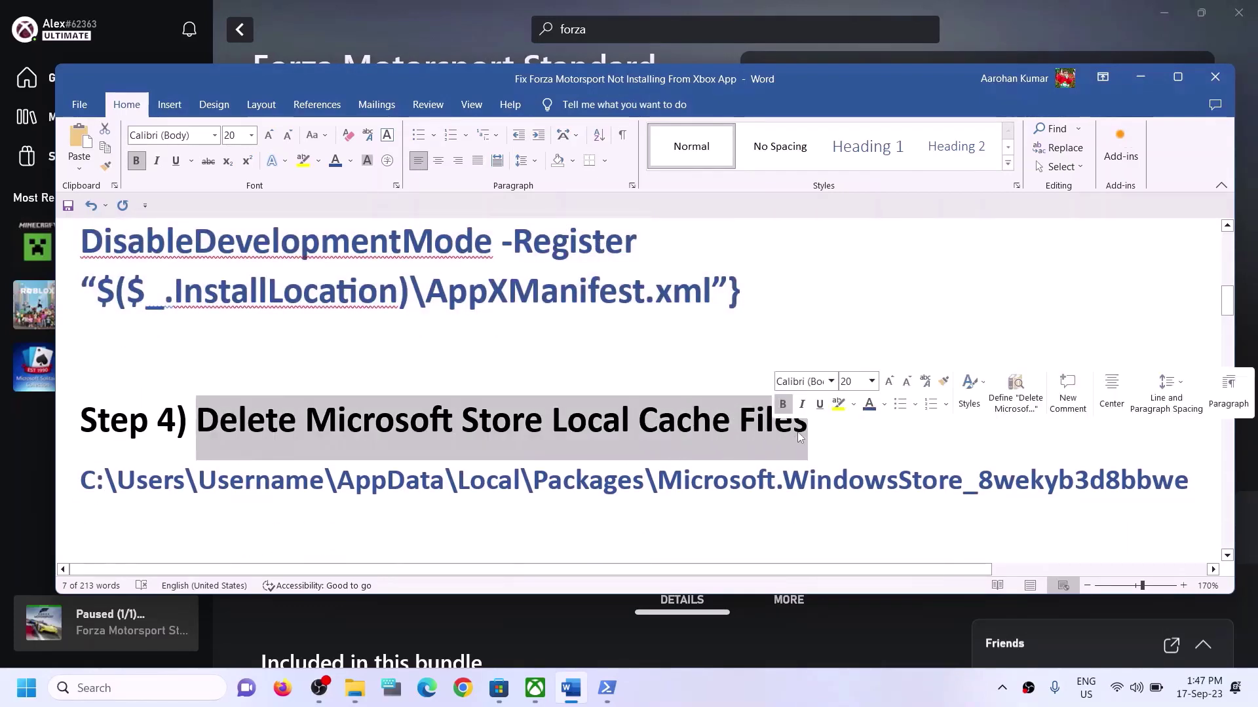
- Switch to File Explorer and open the user's profile folder "Test" under C:\Users
click(371, 677)
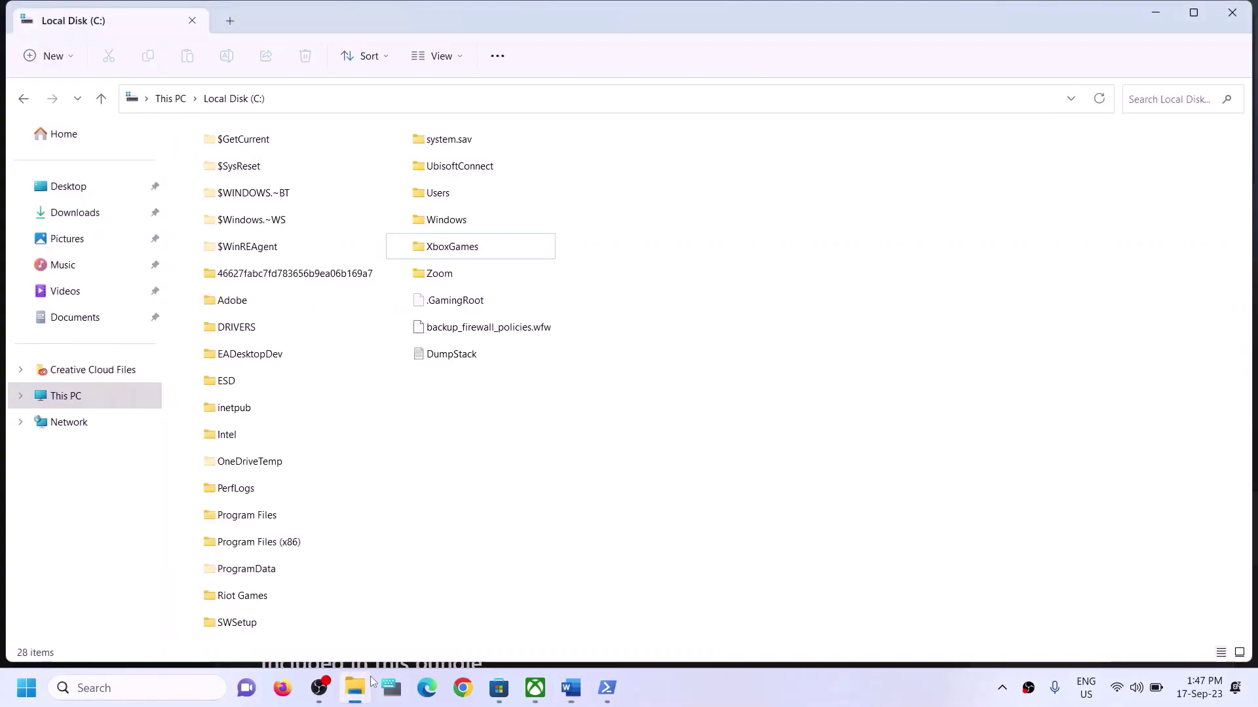
click(84, 395)
key(Tab)
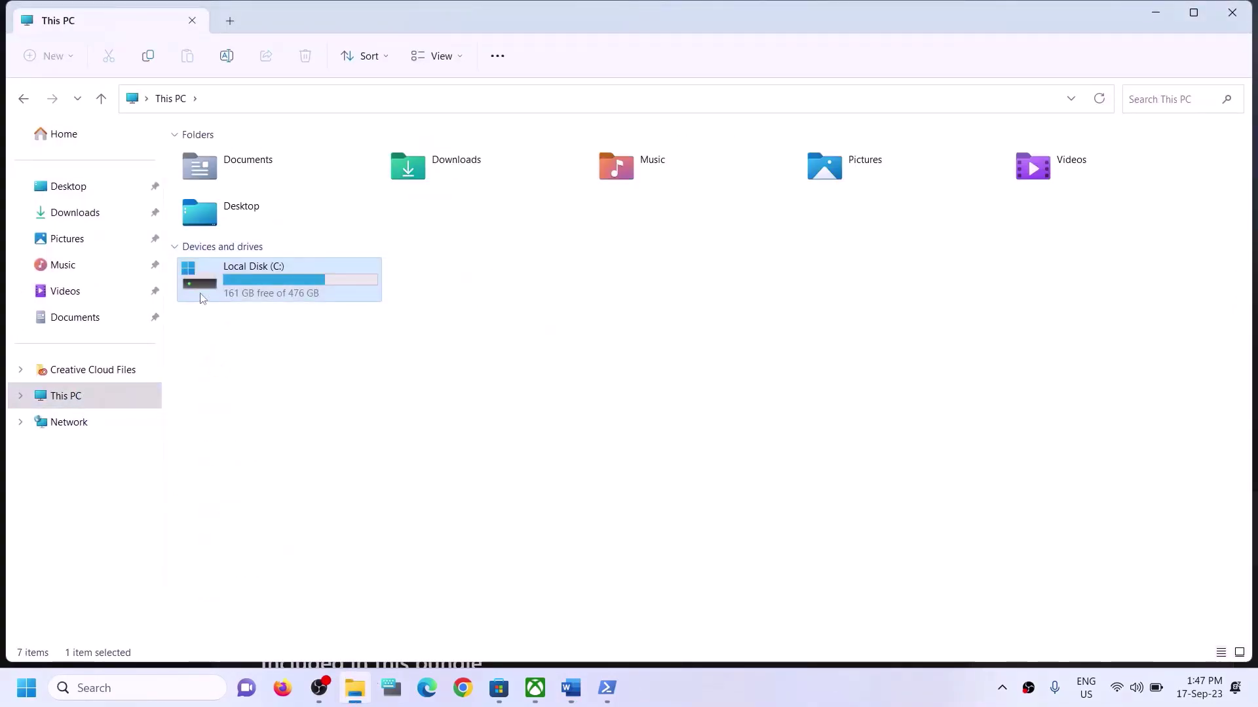
key(Return)
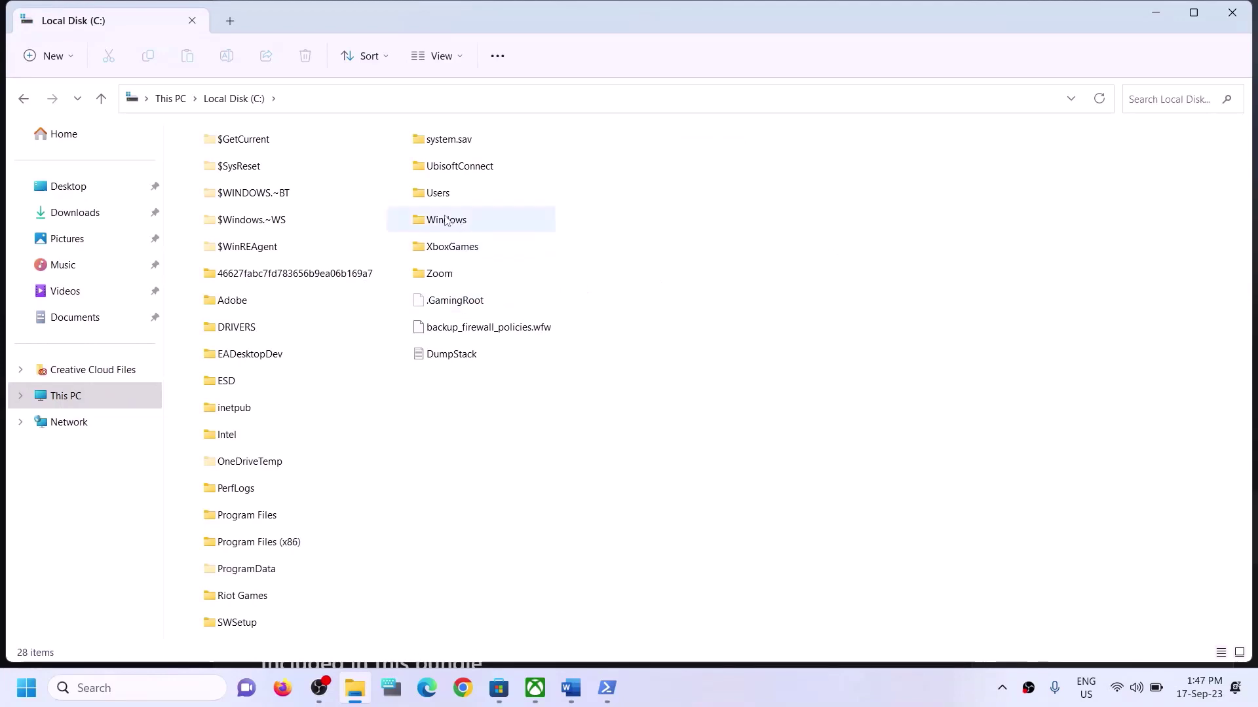
click(453, 196)
double_click(453, 196)
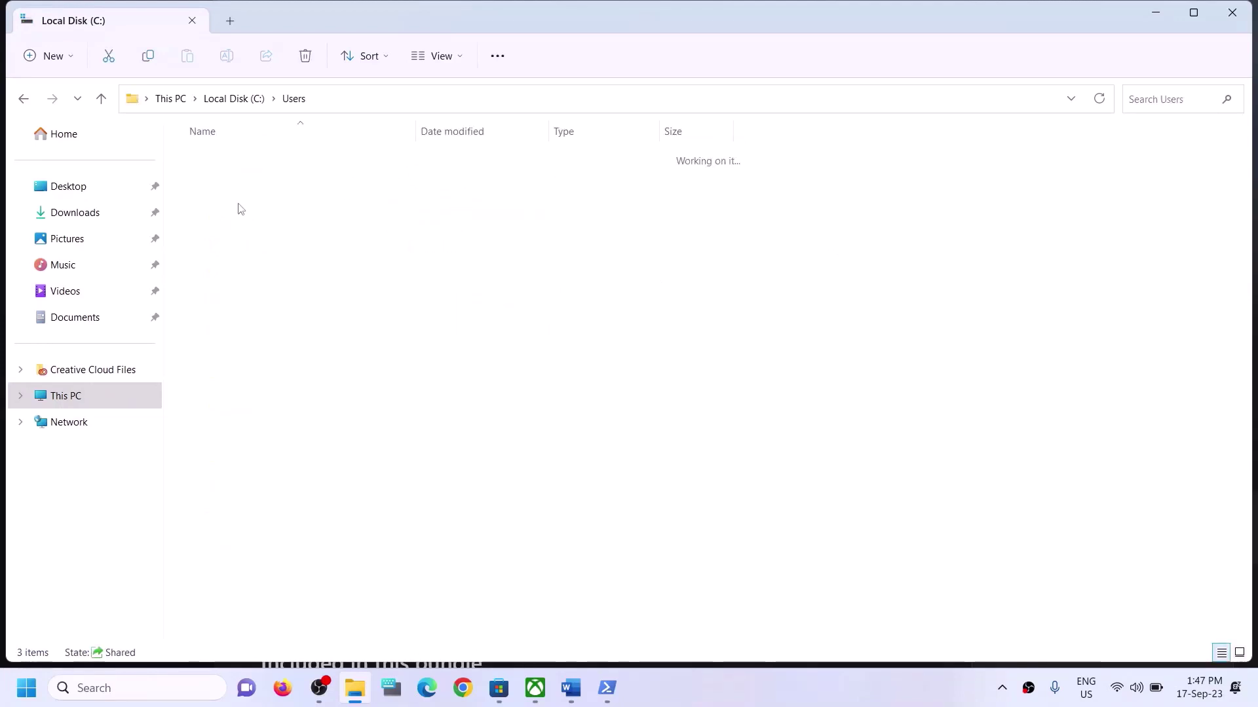
click(279, 211)
double_click(238, 208)
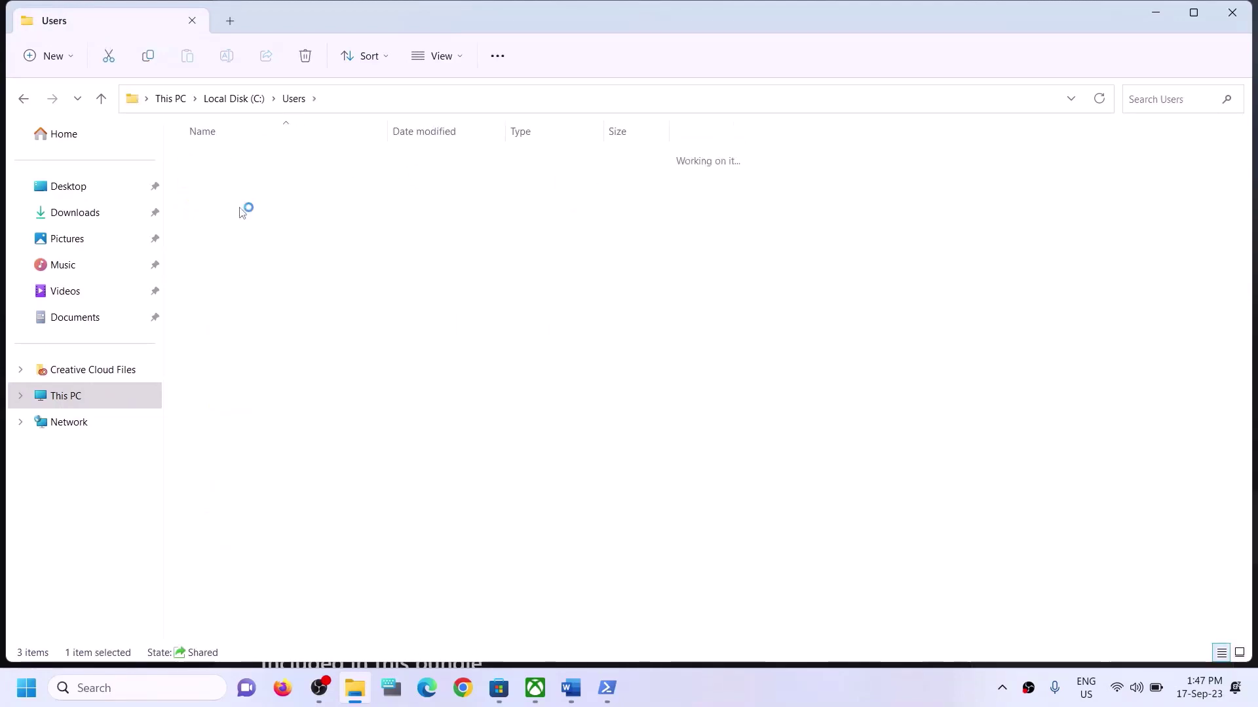
- Select the AppData folder and check that the view option for showing hidden items is enabled
click(282, 325)
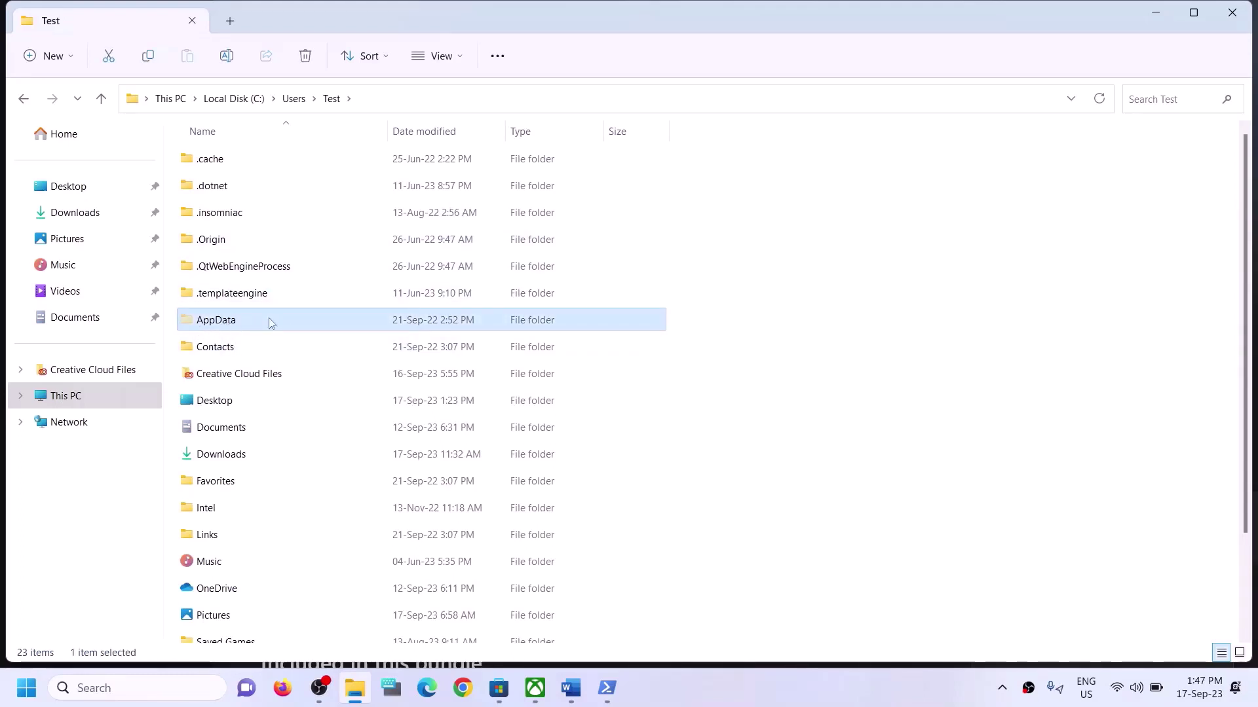
click(458, 57)
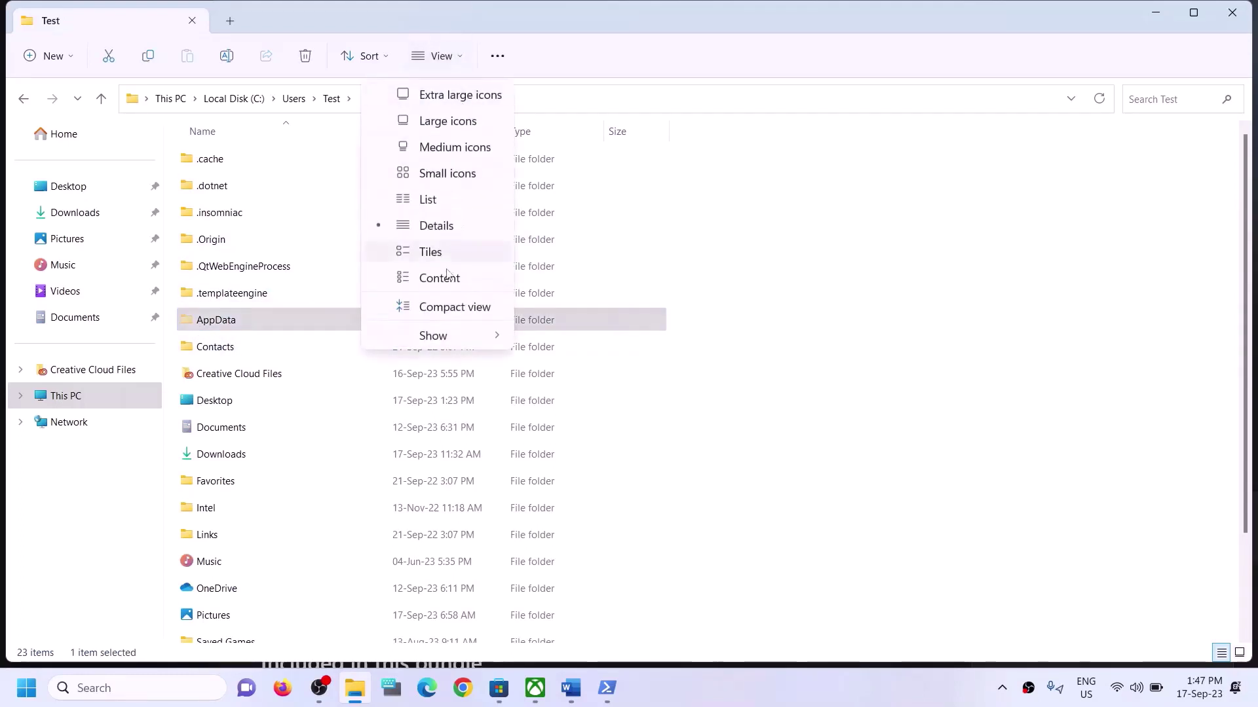
mouse_move(452, 336)
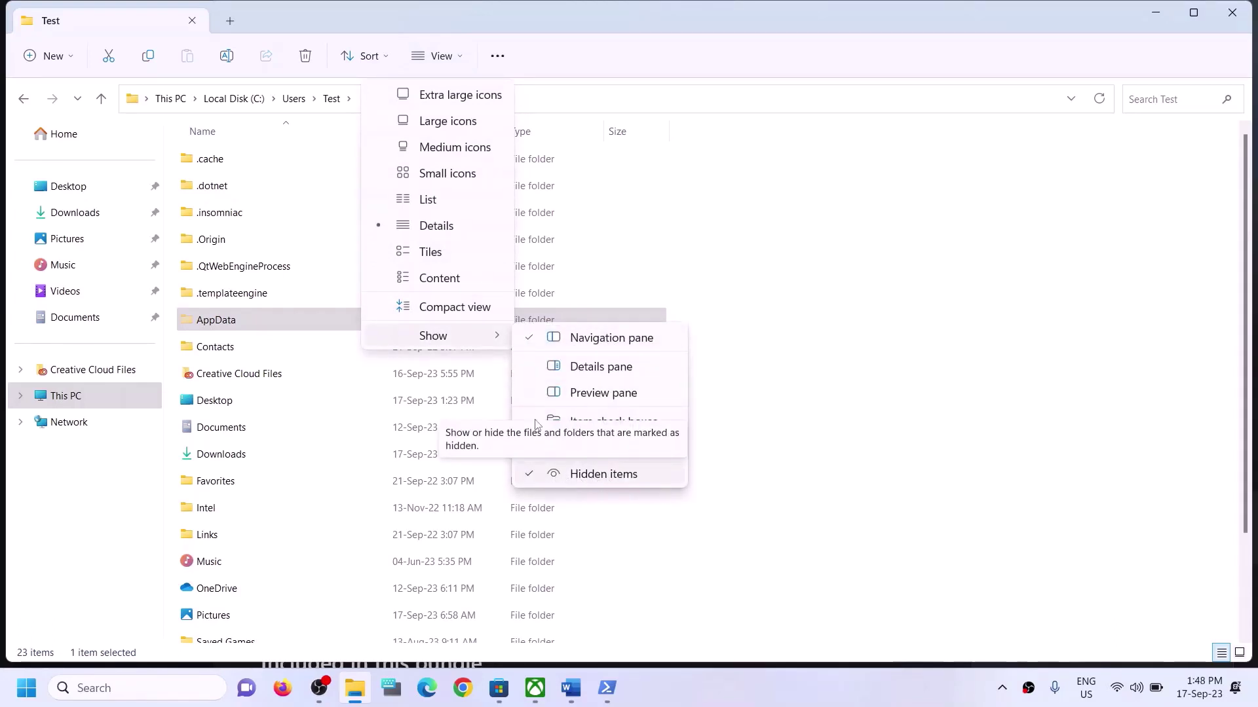
click(234, 324)
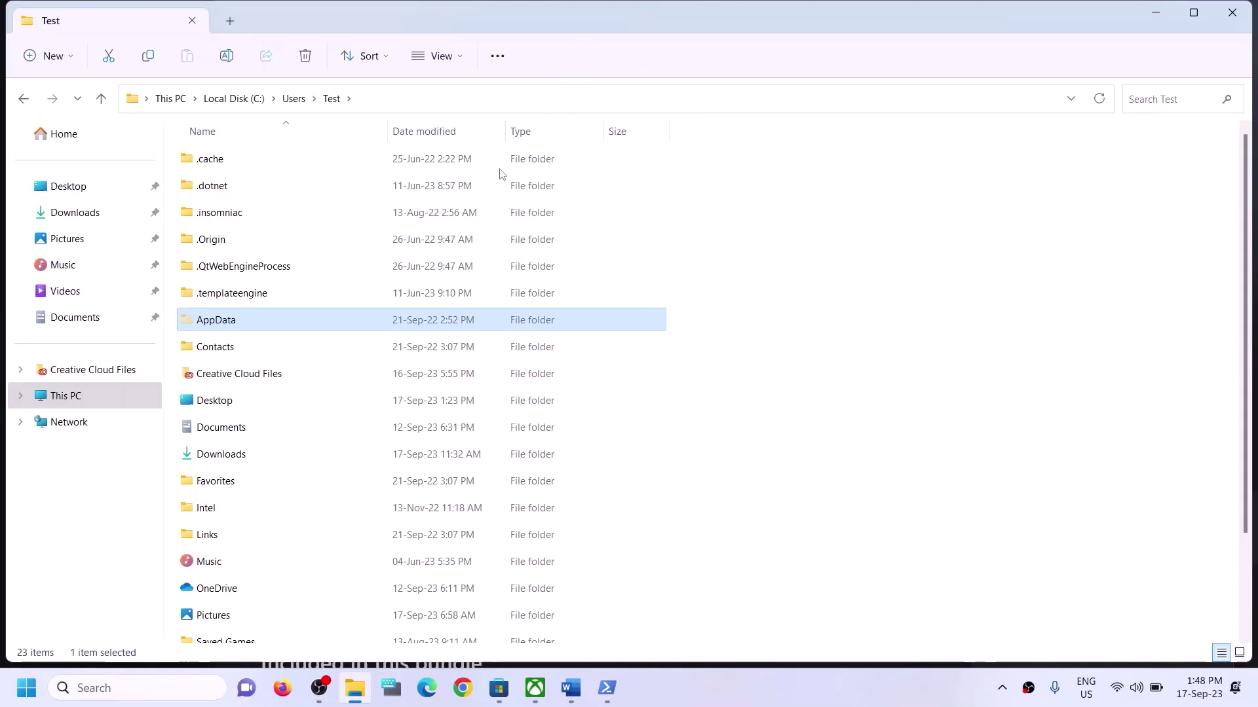
- Open the AppData\Local\Packages folder inside the user's profile folder
click(207, 322)
click(270, 317)
double_click(269, 318)
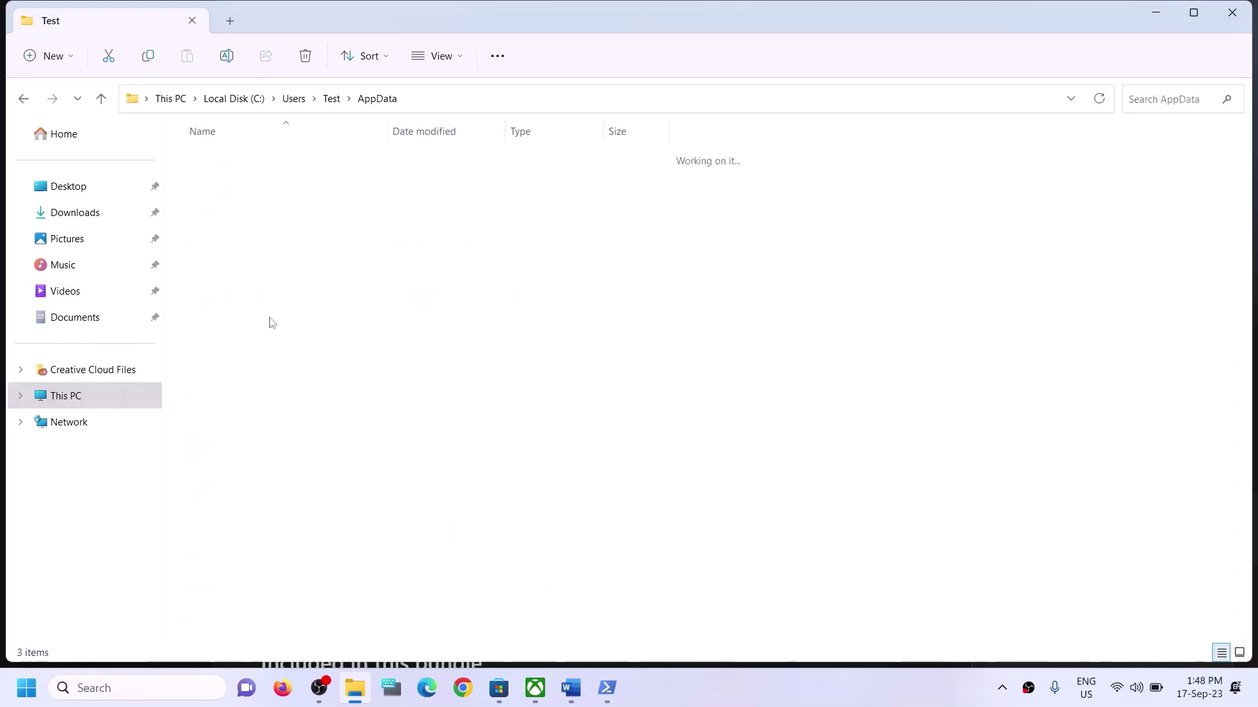
click(267, 159)
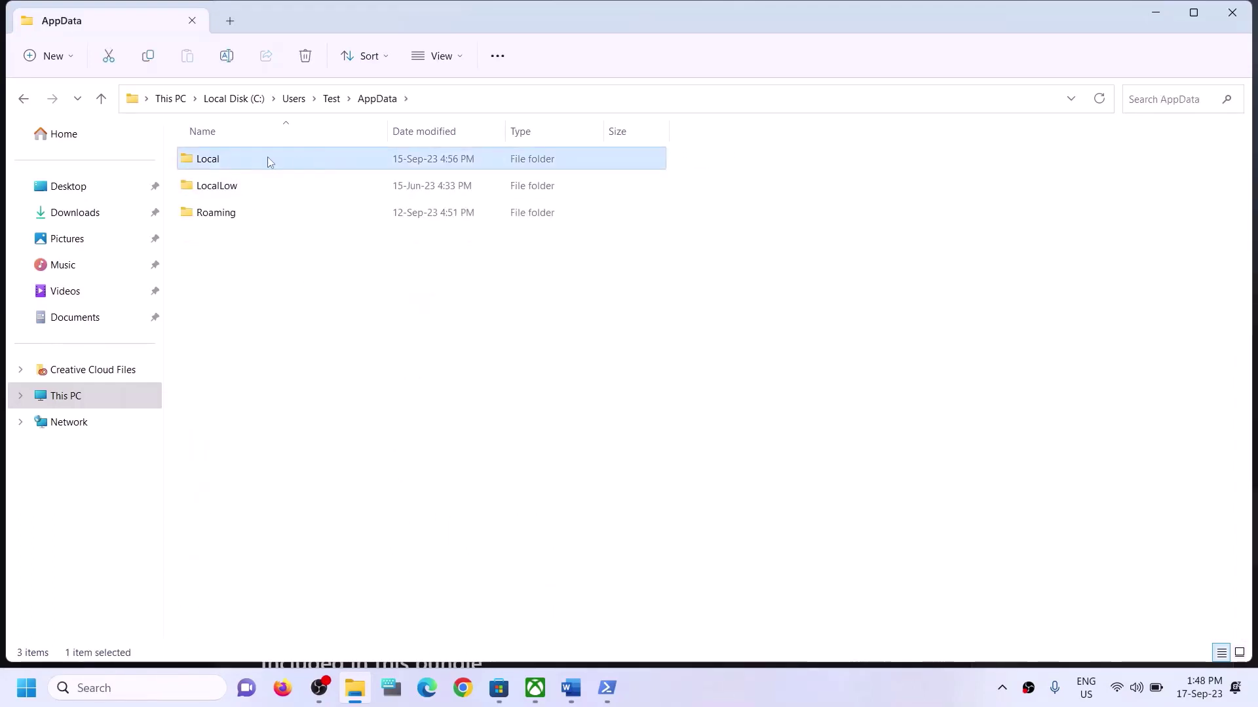
double_click(268, 158)
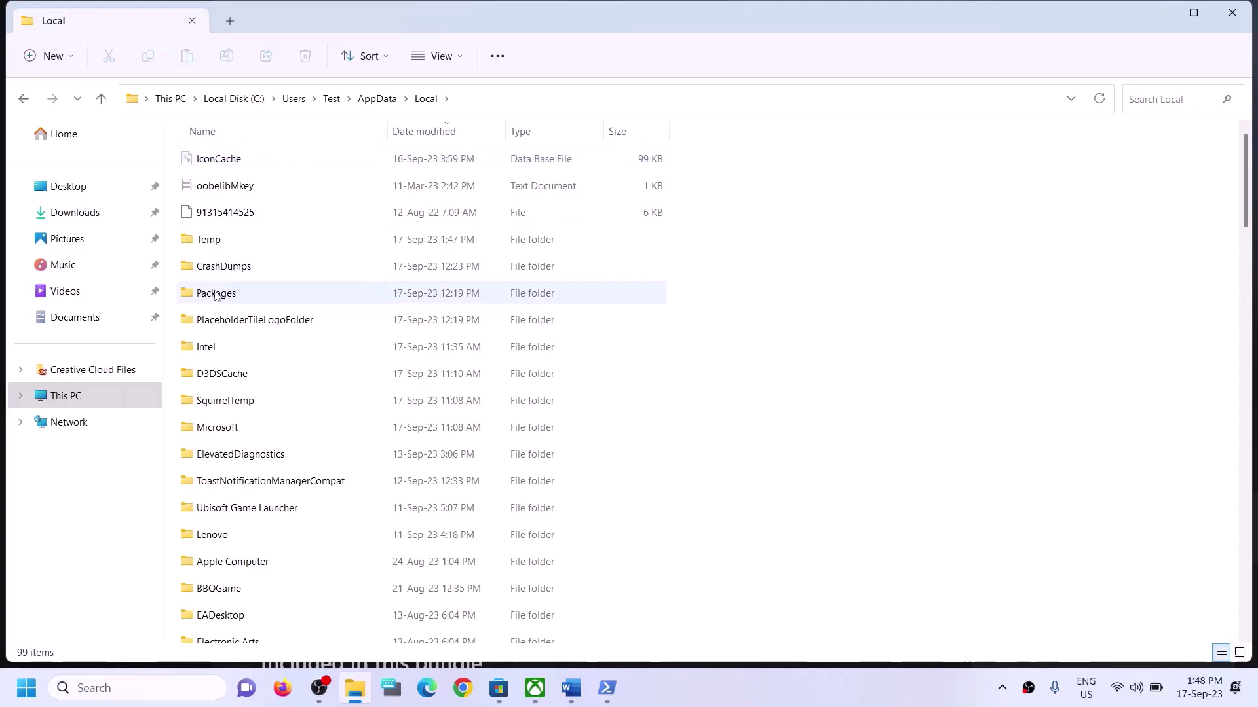
click(216, 296)
double_click(255, 298)
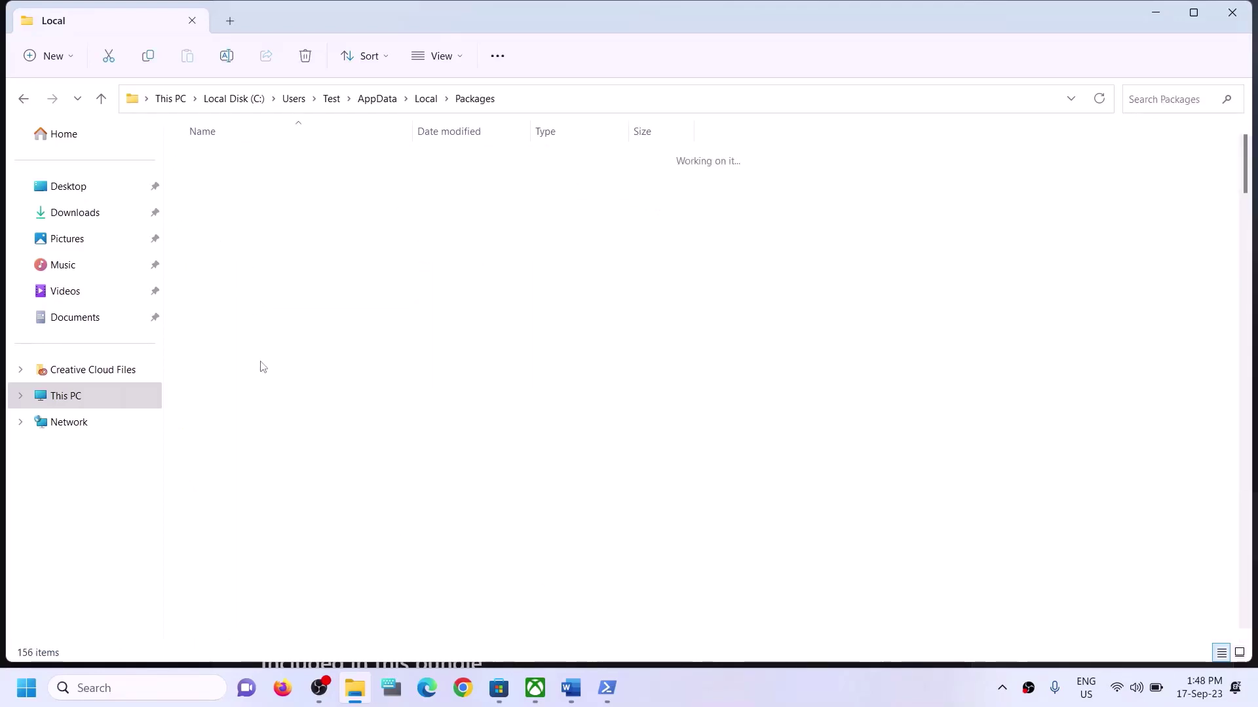
- Find the Microsoft.WindowsStore_8wekyb3d8bbwe folder inside the Packages folder and open it
click(270, 400)
scroll(282, 435, down, 20)
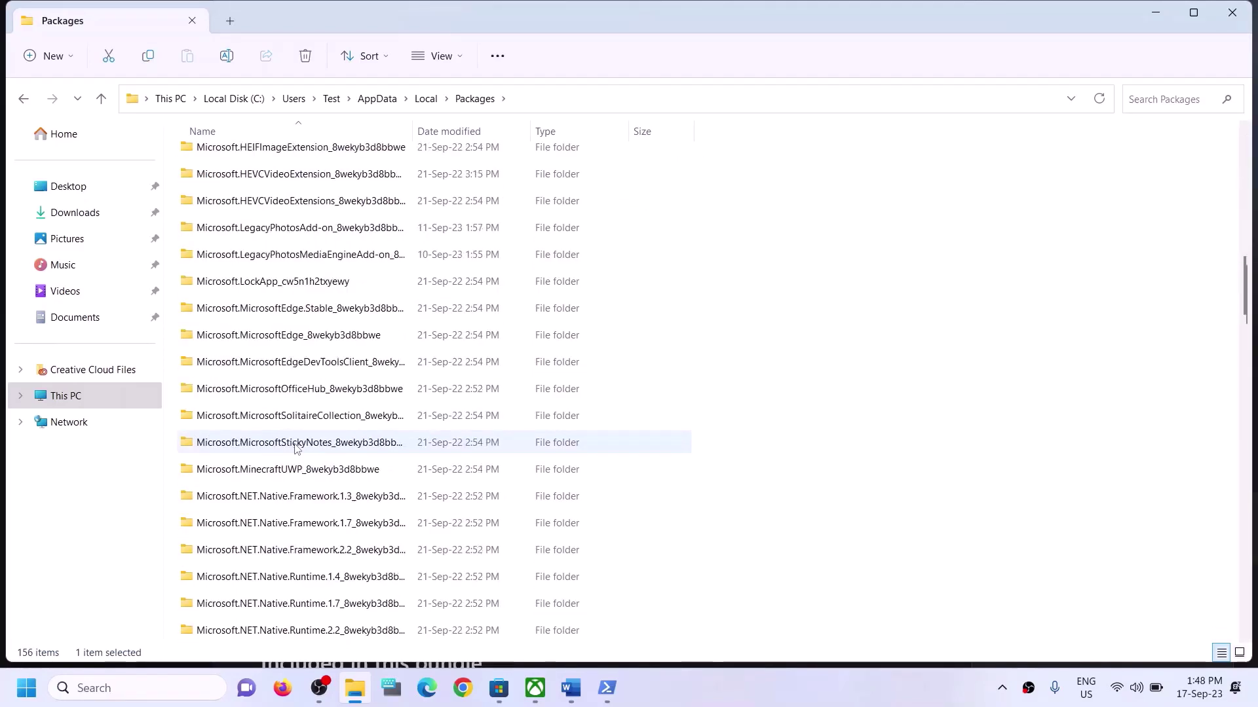
scroll(294, 448, down, 15)
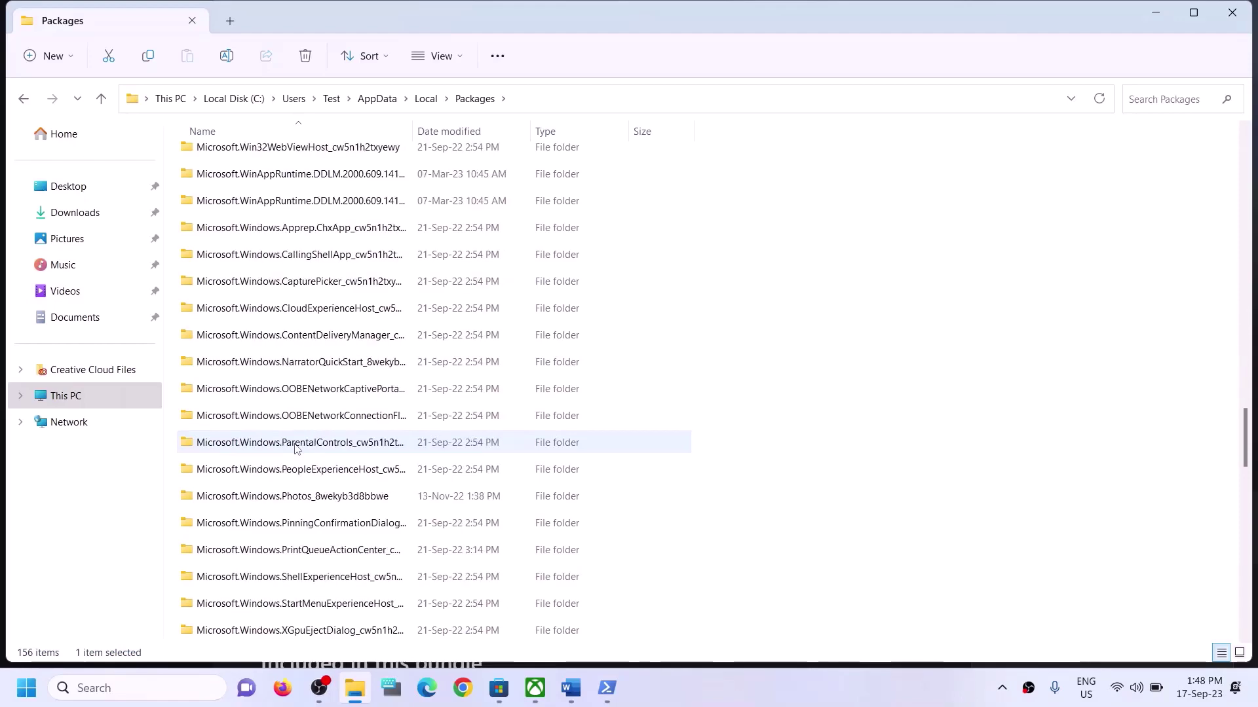
scroll(295, 448, down, 1)
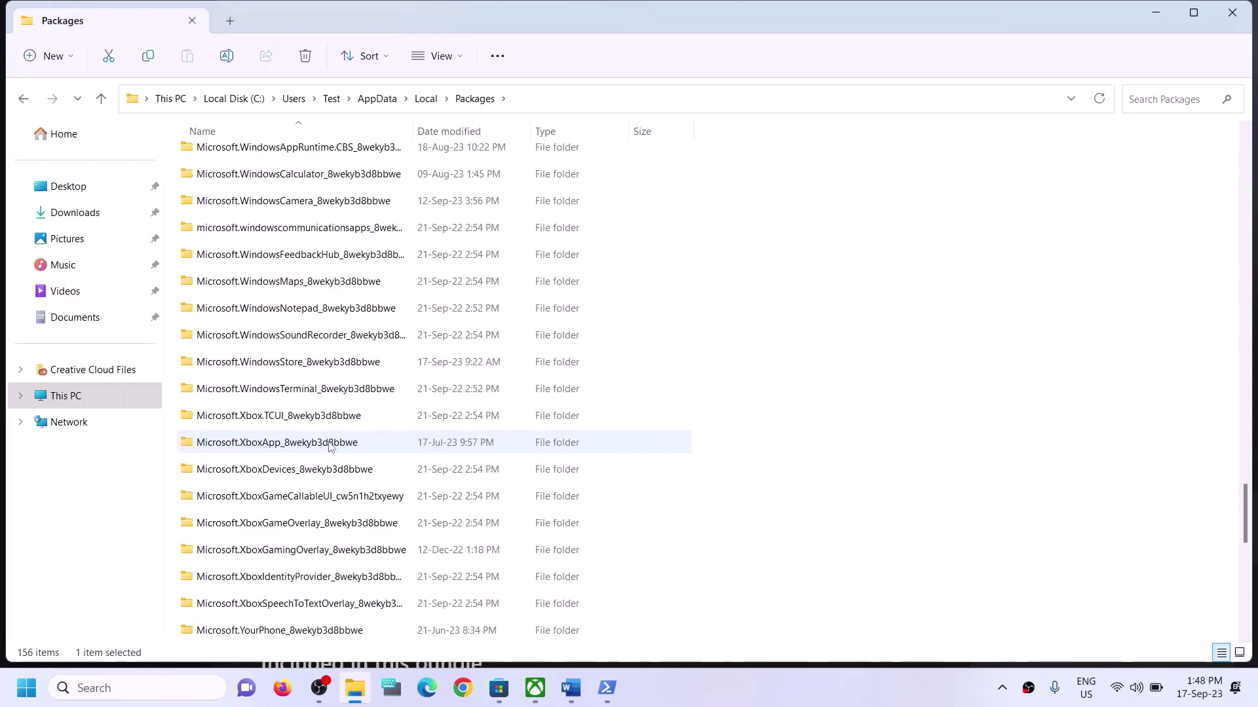
scroll(330, 445, down, 3)
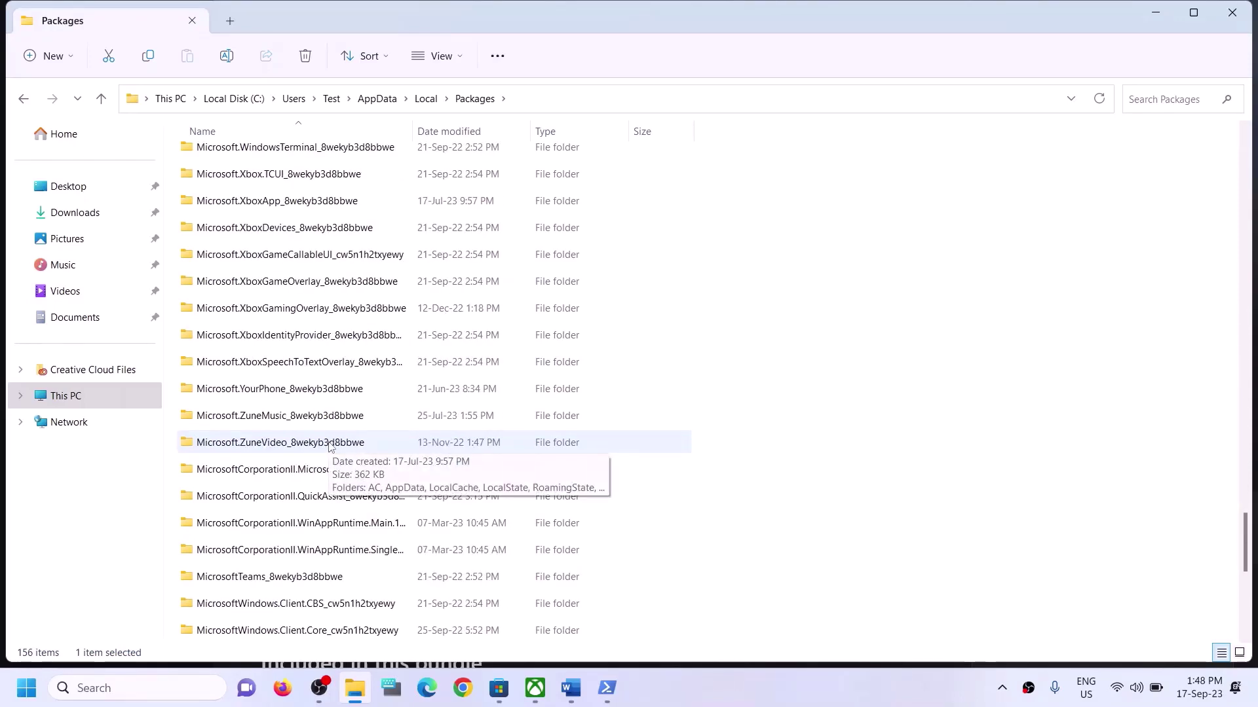
scroll(330, 445, down, 4)
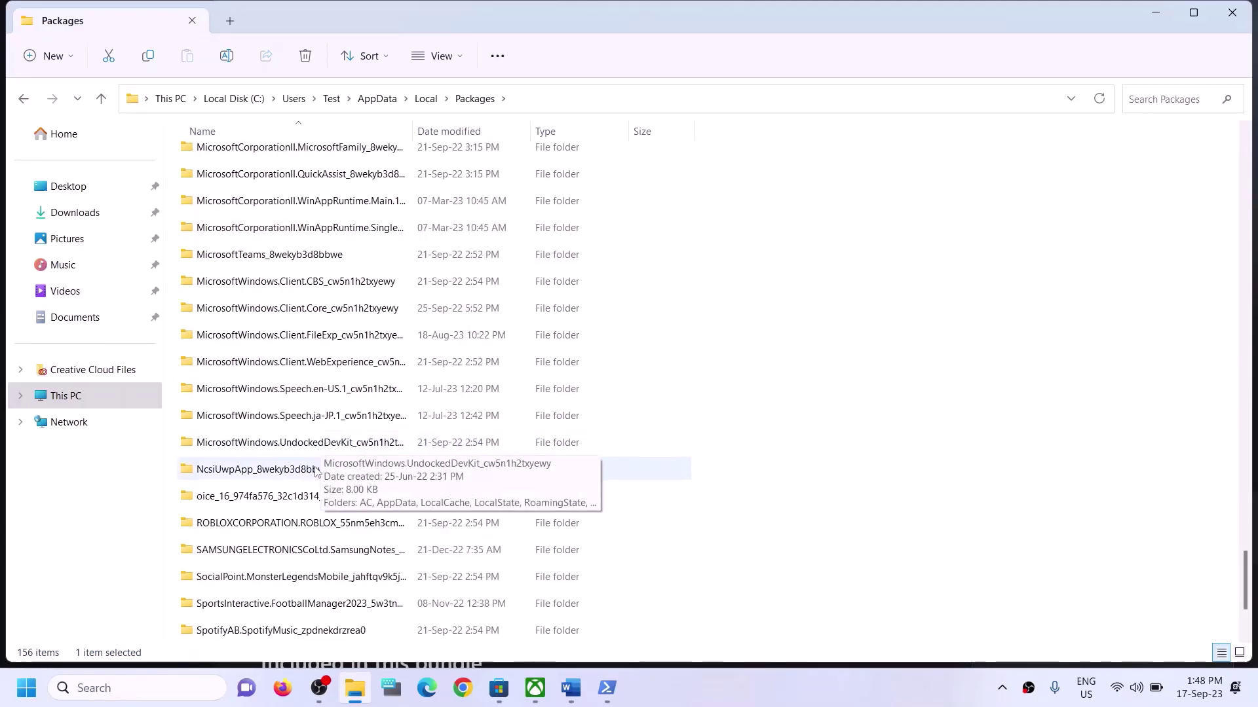
scroll(308, 498, down, 2)
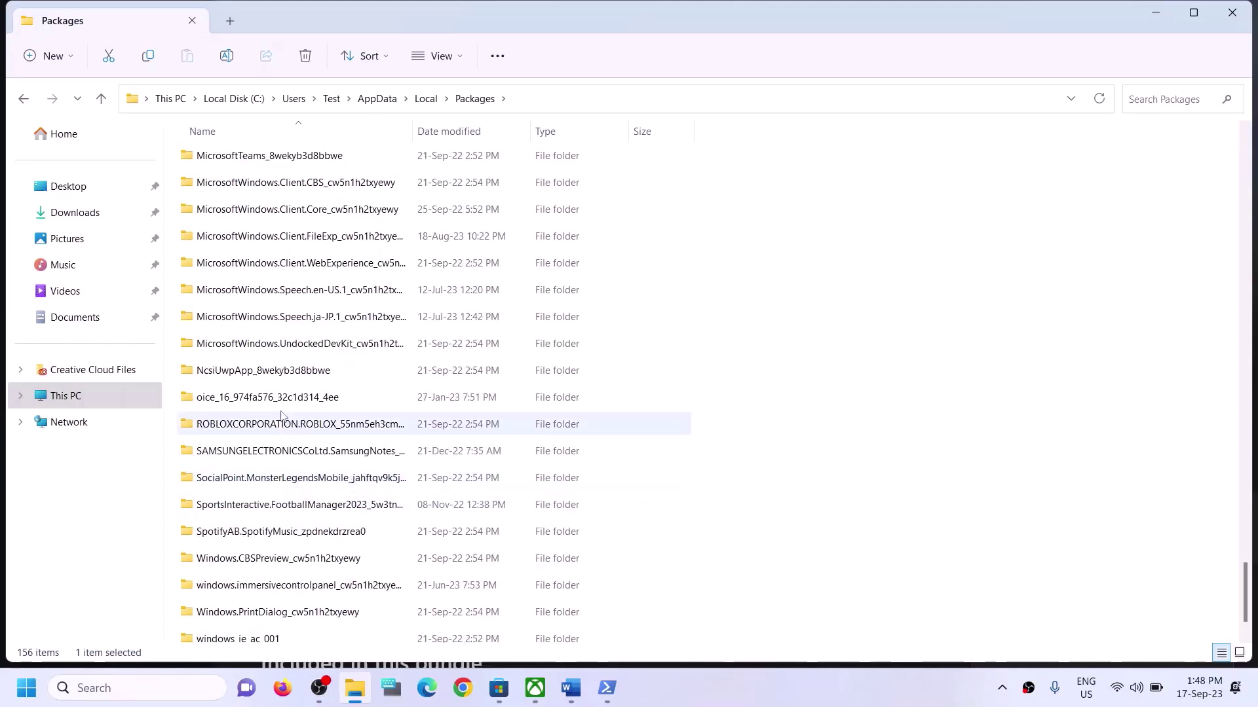
scroll(332, 289, up, 2)
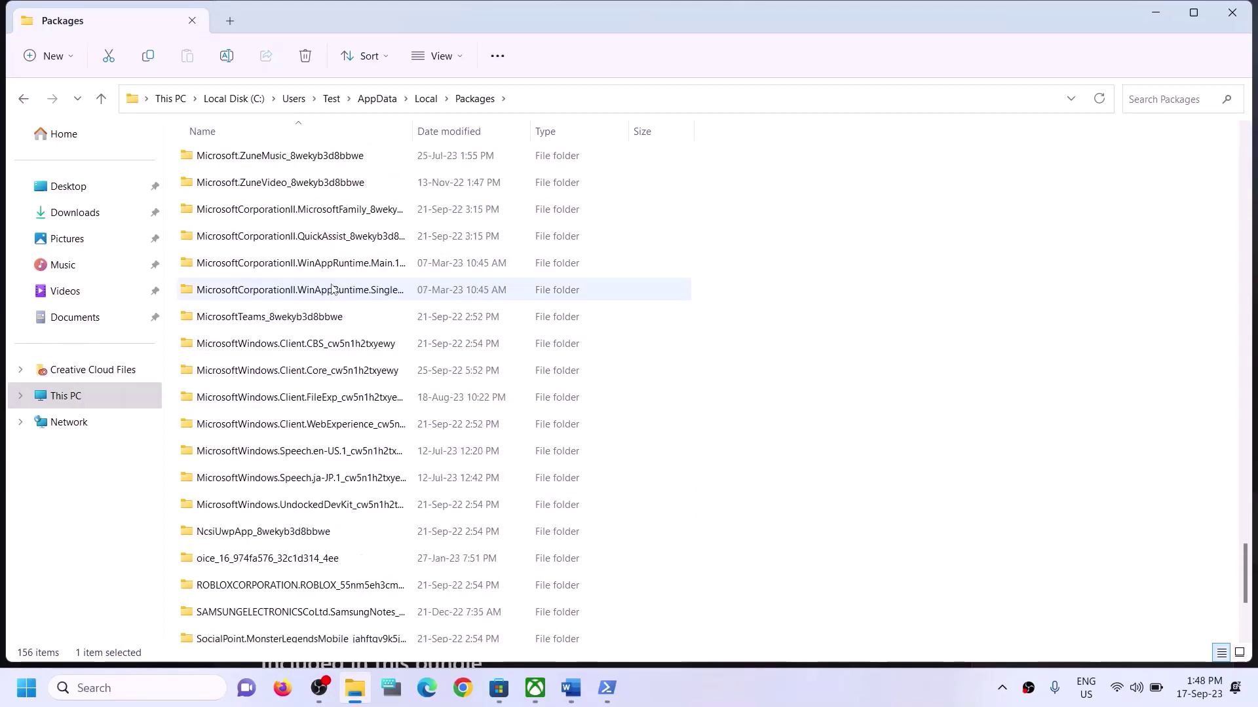
click(312, 512)
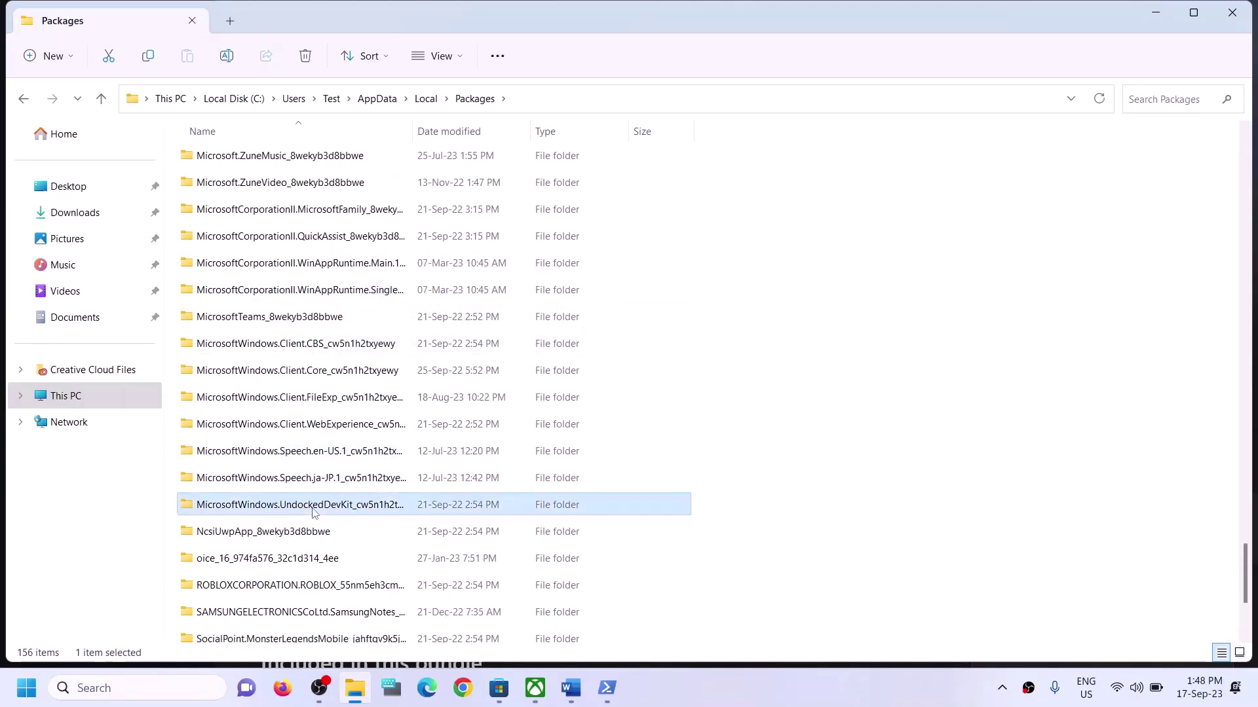
click(321, 344)
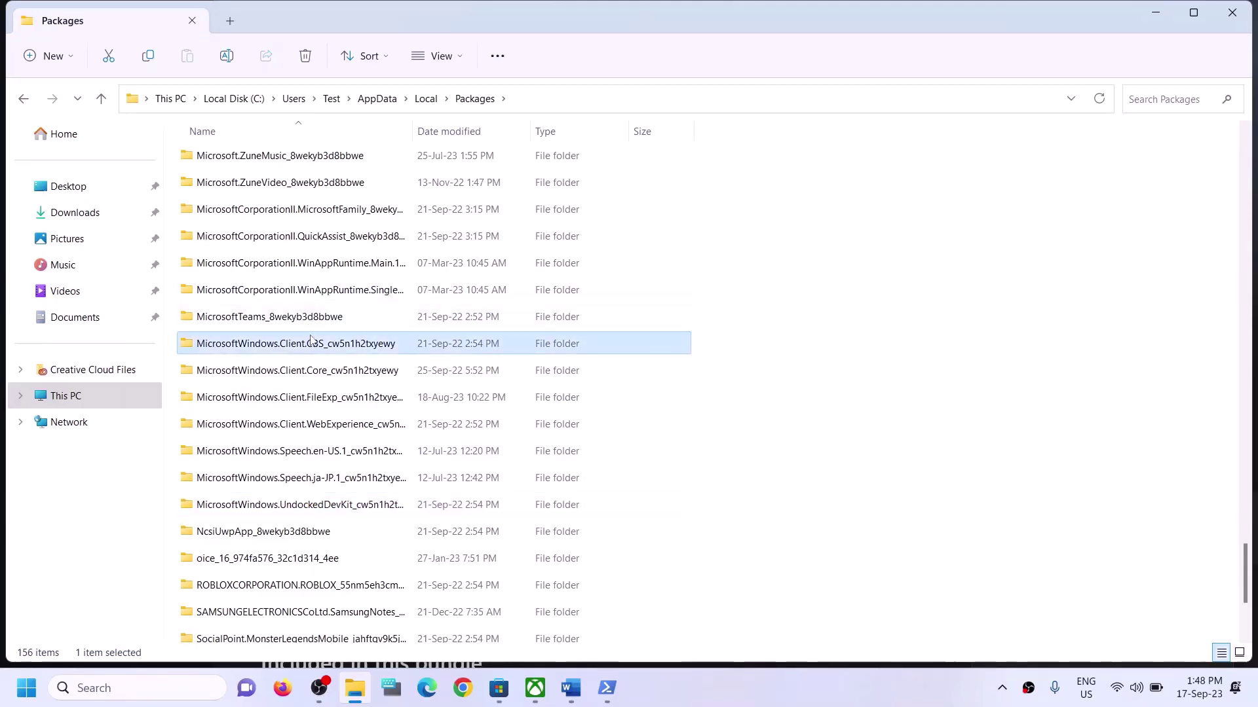
click(322, 425)
click(323, 464)
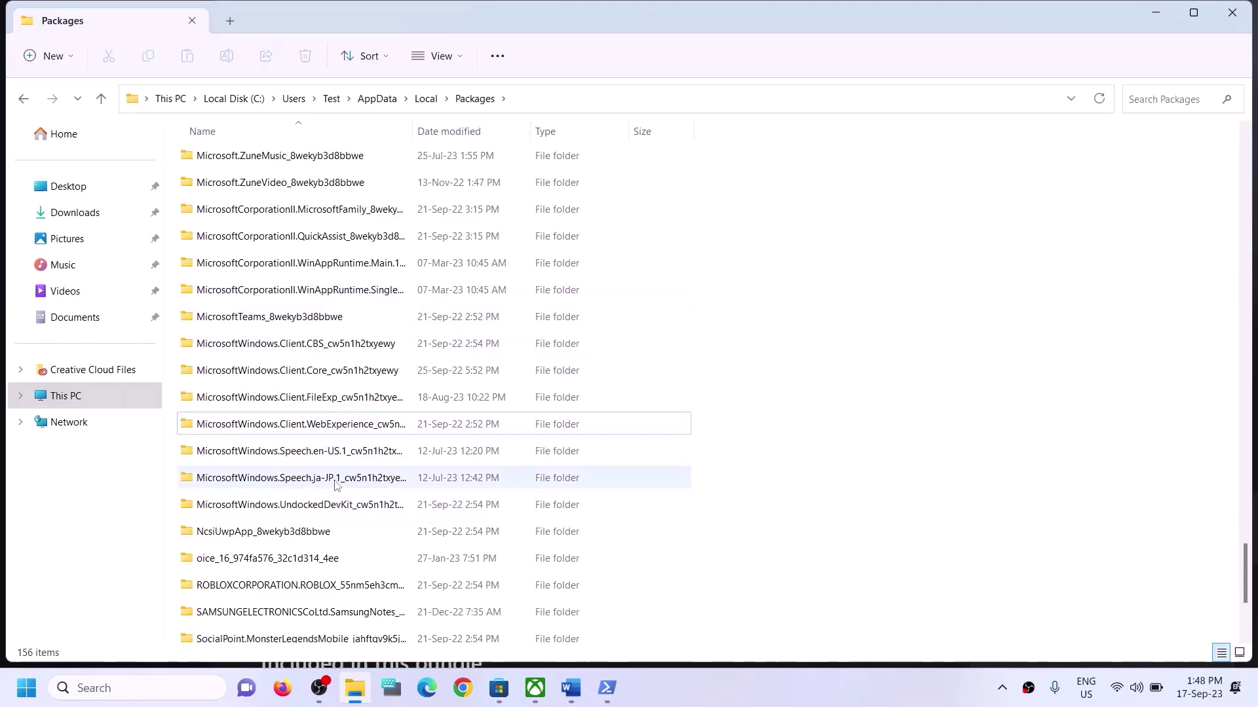
scroll(334, 481, down, 1)
scroll(334, 482, up, 3)
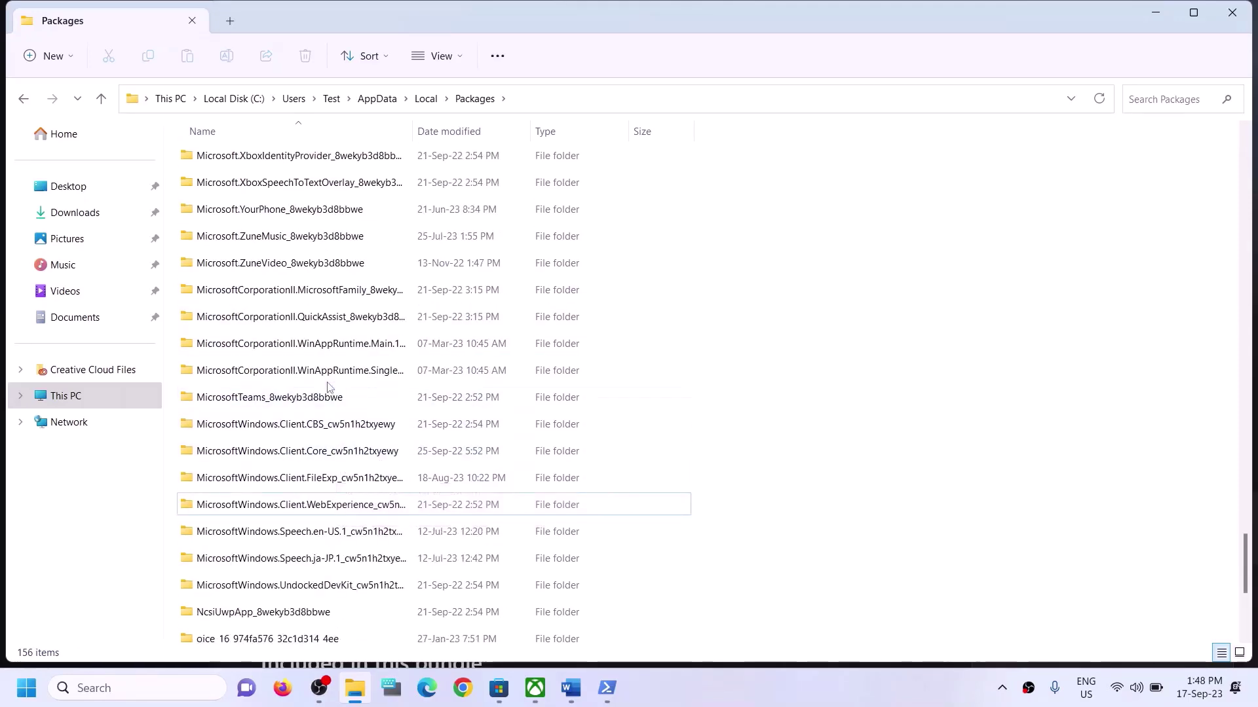
scroll(327, 347, up, 2)
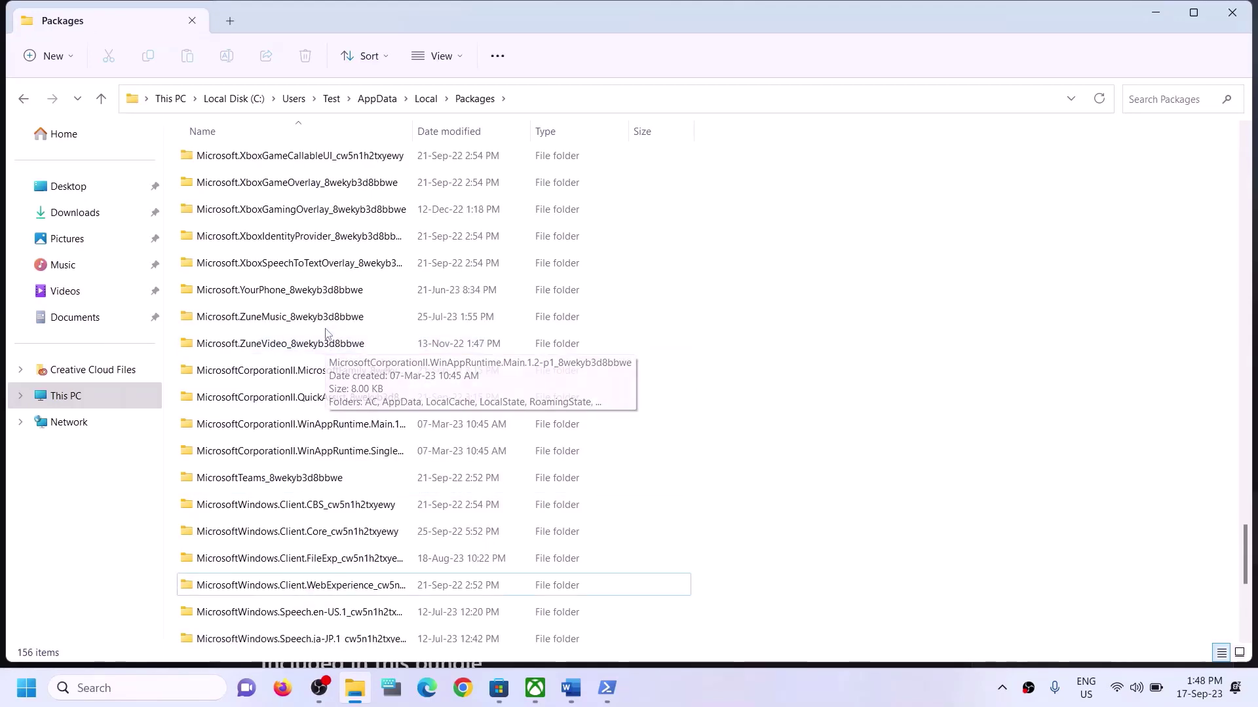
scroll(324, 336, up, 3)
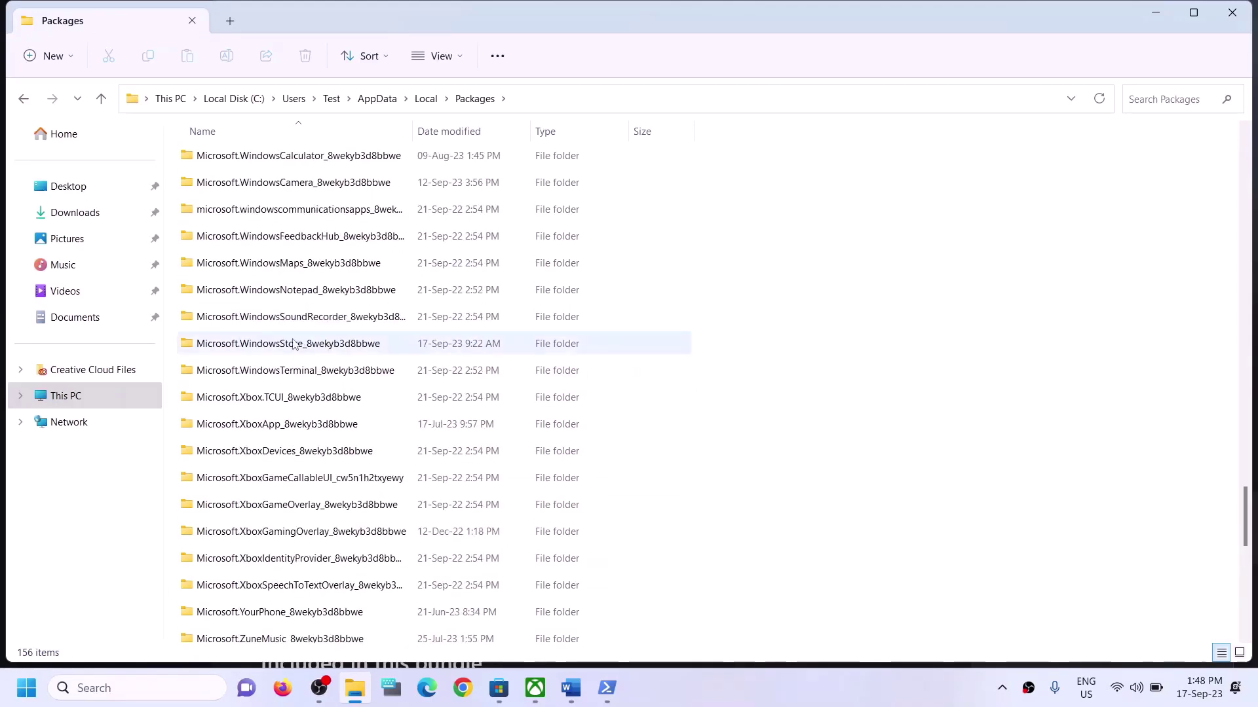
click(286, 346)
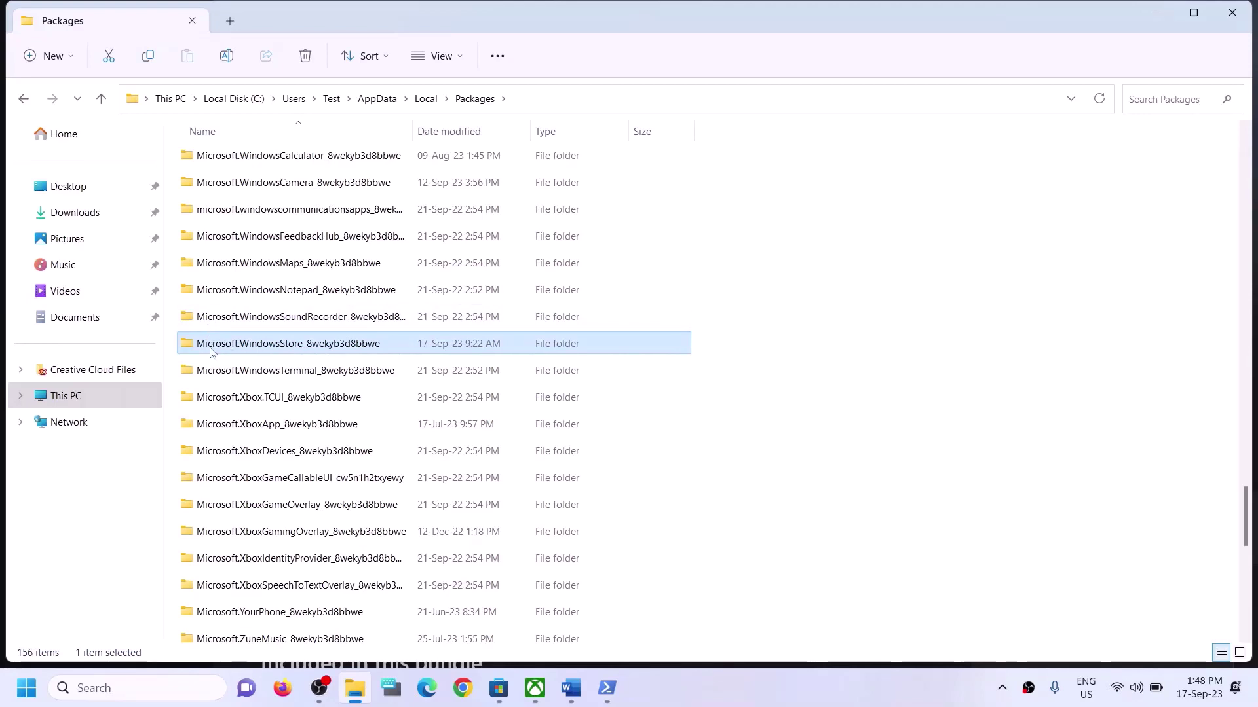
mouse_move(237, 352)
double_click(263, 345)
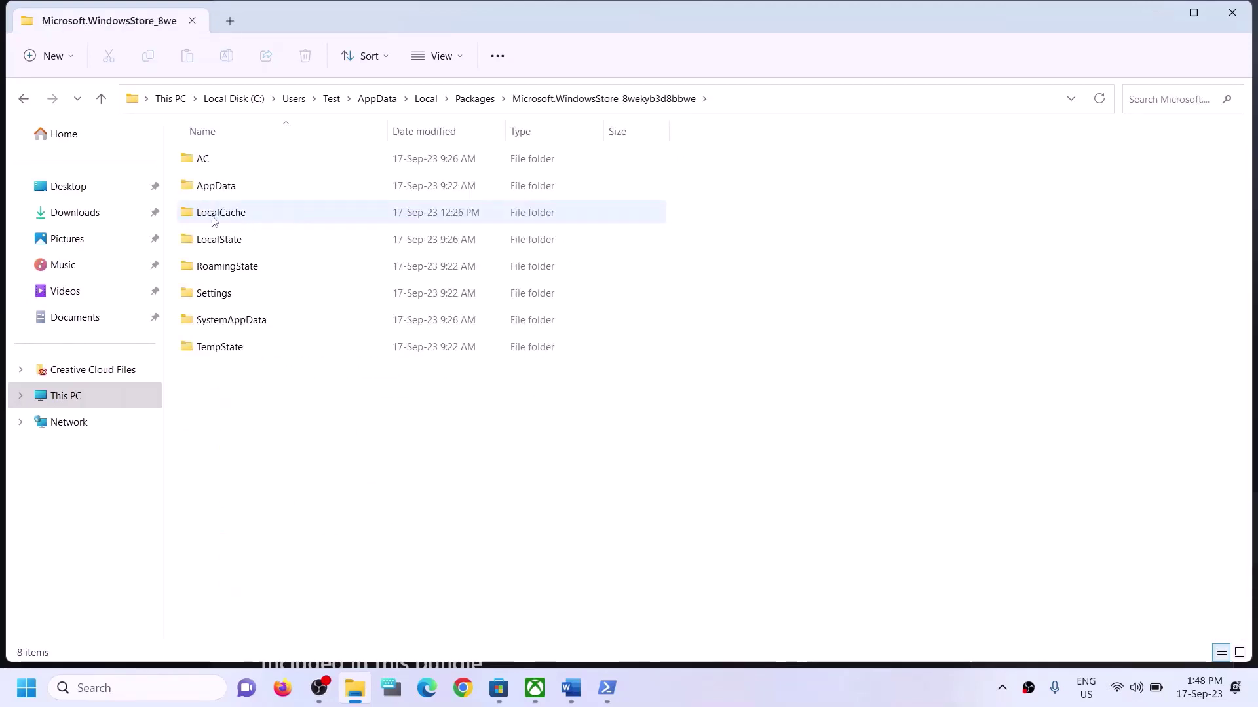
- Try to delete the LocalCache folder of the Microsoft Store package and close the File Explorer window
click(213, 222)
right_click(248, 216)
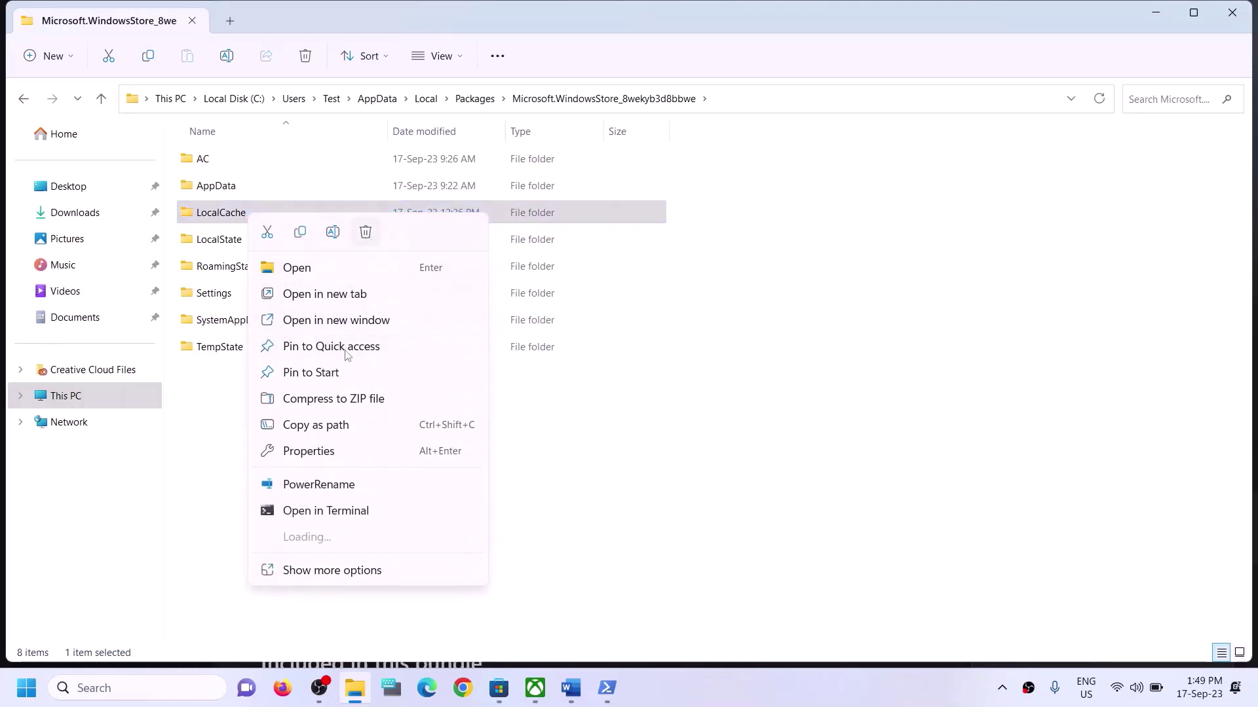
click(365, 233)
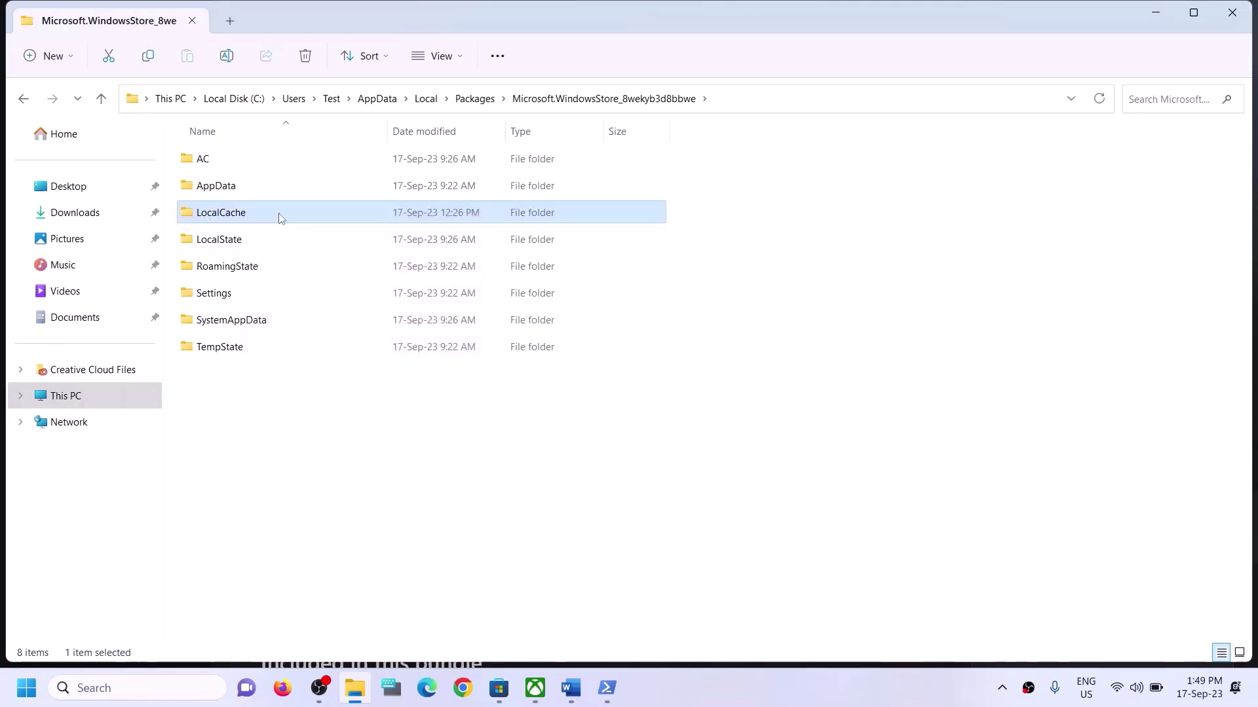
click(1227, 20)
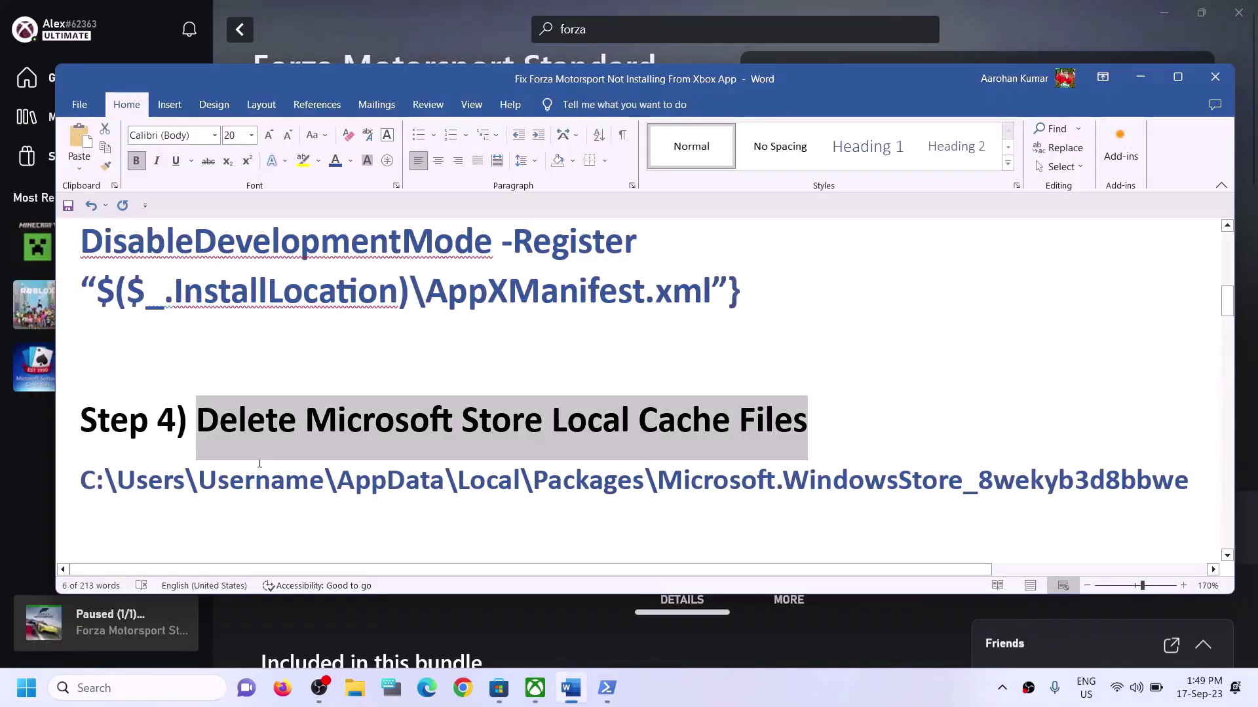
- Highlight the Step 5 heading text "Repair/reset Xbox App/Store" in the Word document
scroll(258, 451, down, 3)
scroll(259, 452, up, 1)
drag(198, 473, 581, 490)
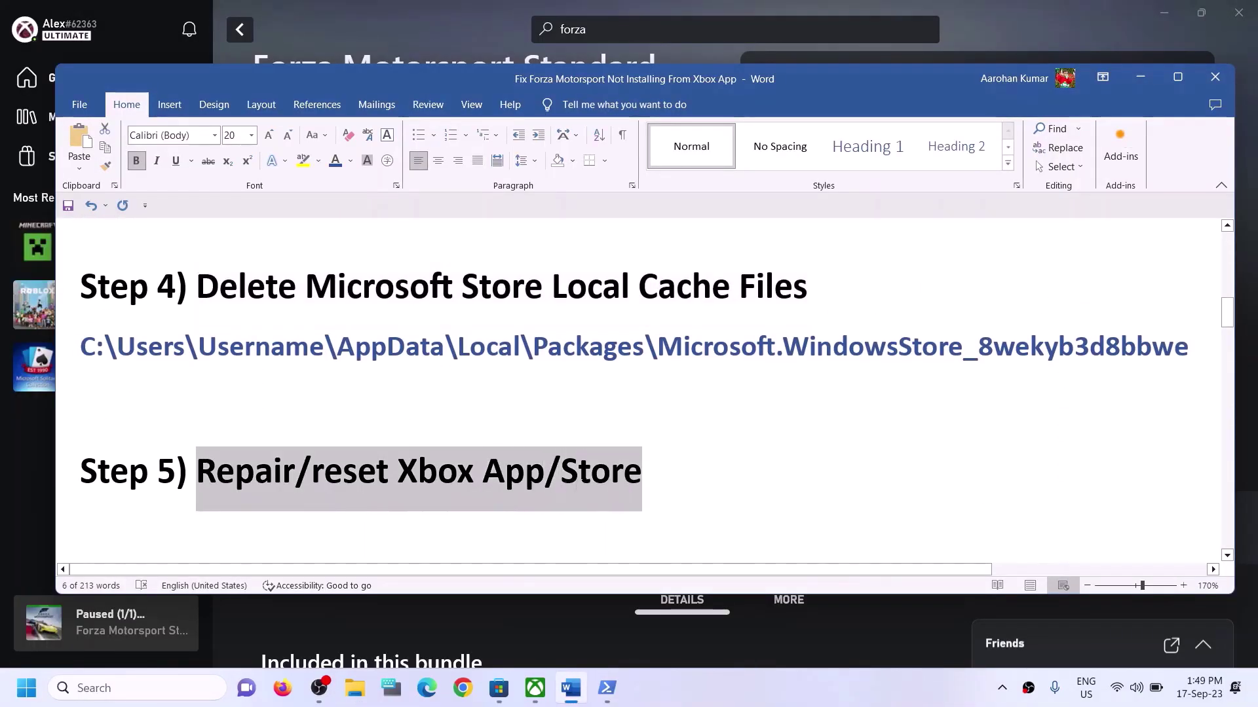
- Search Windows for "xbox" and open the app settings of the Xbox app
click(172, 691)
text(xb)
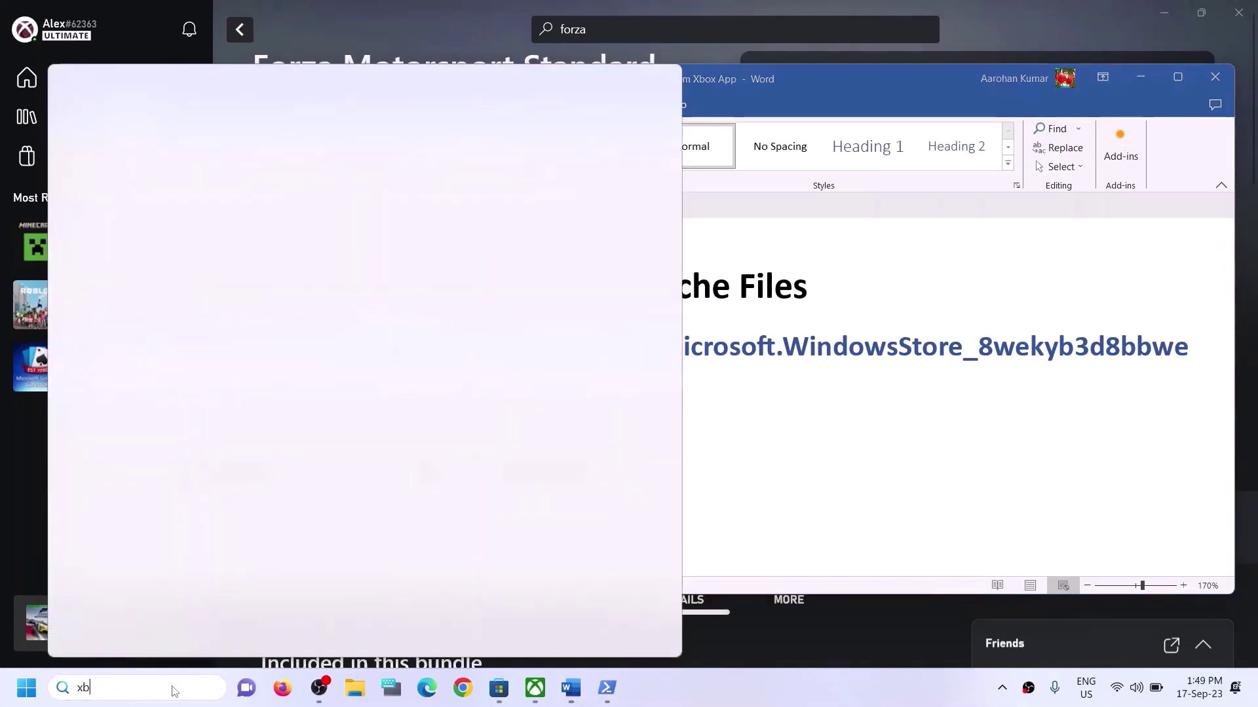
text(ox)
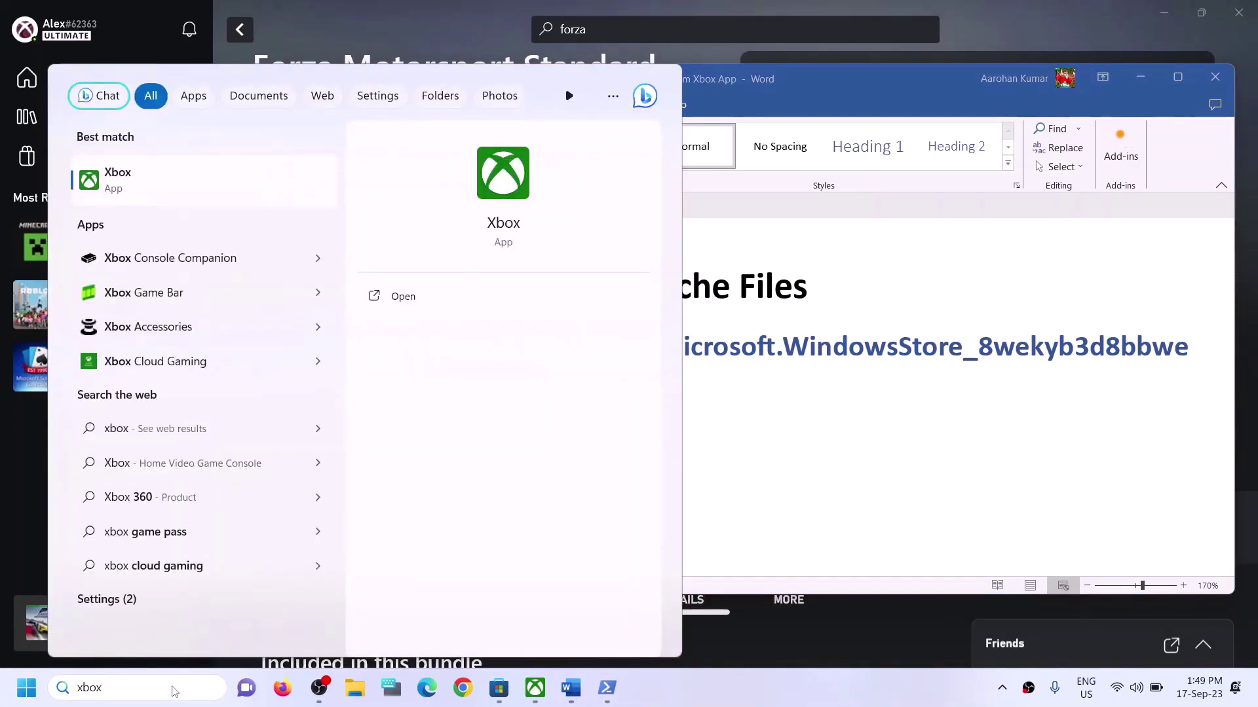
right_click(156, 185)
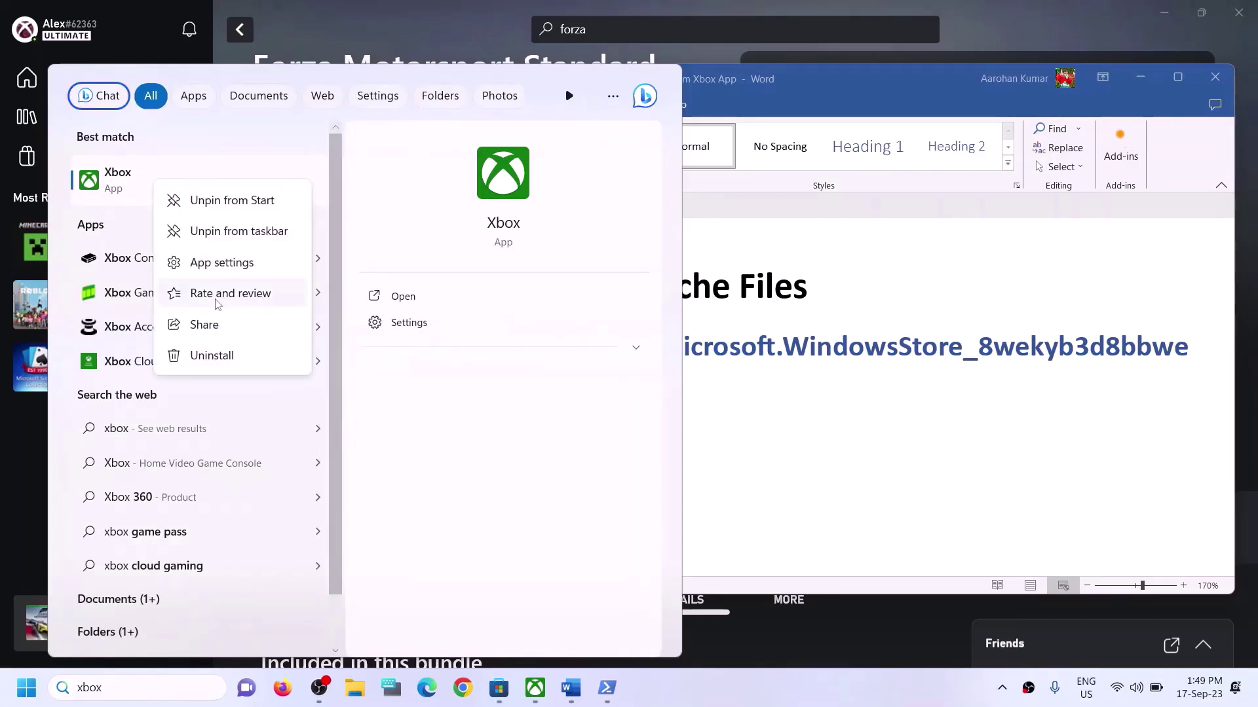
click(218, 264)
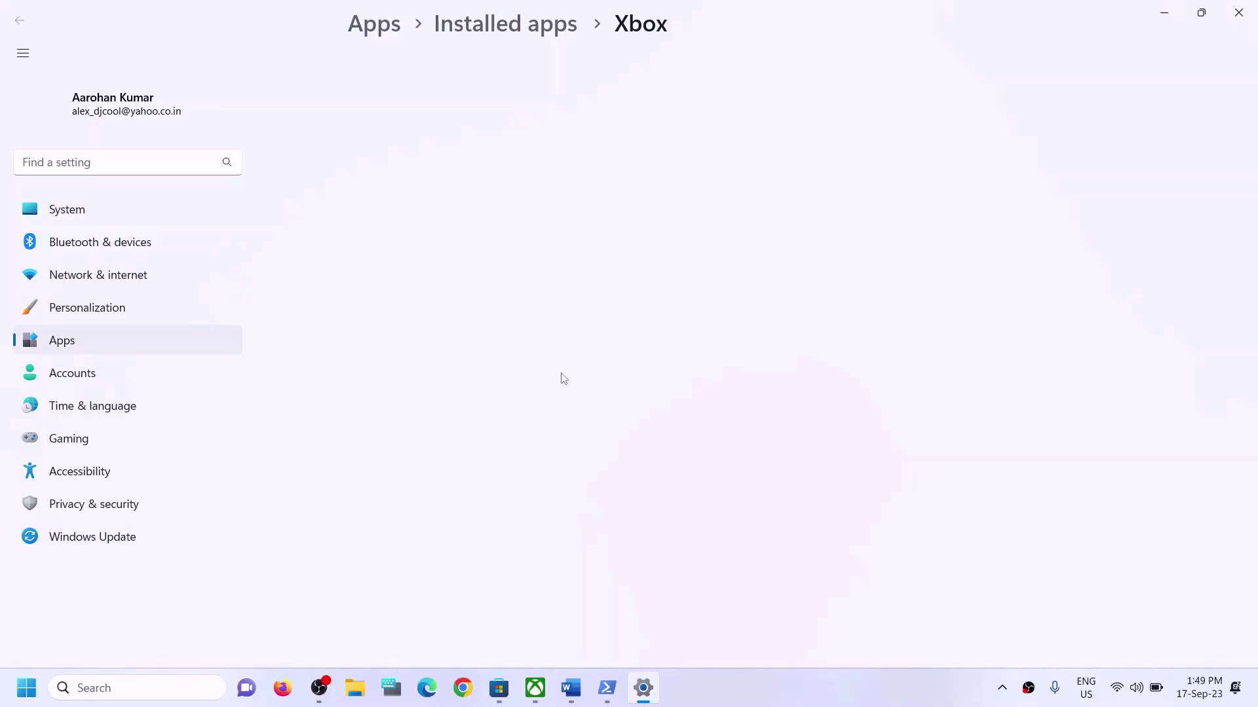
- Repair the Xbox app and reset it, confirming the deletion of its app data
scroll(533, 376, down, 5)
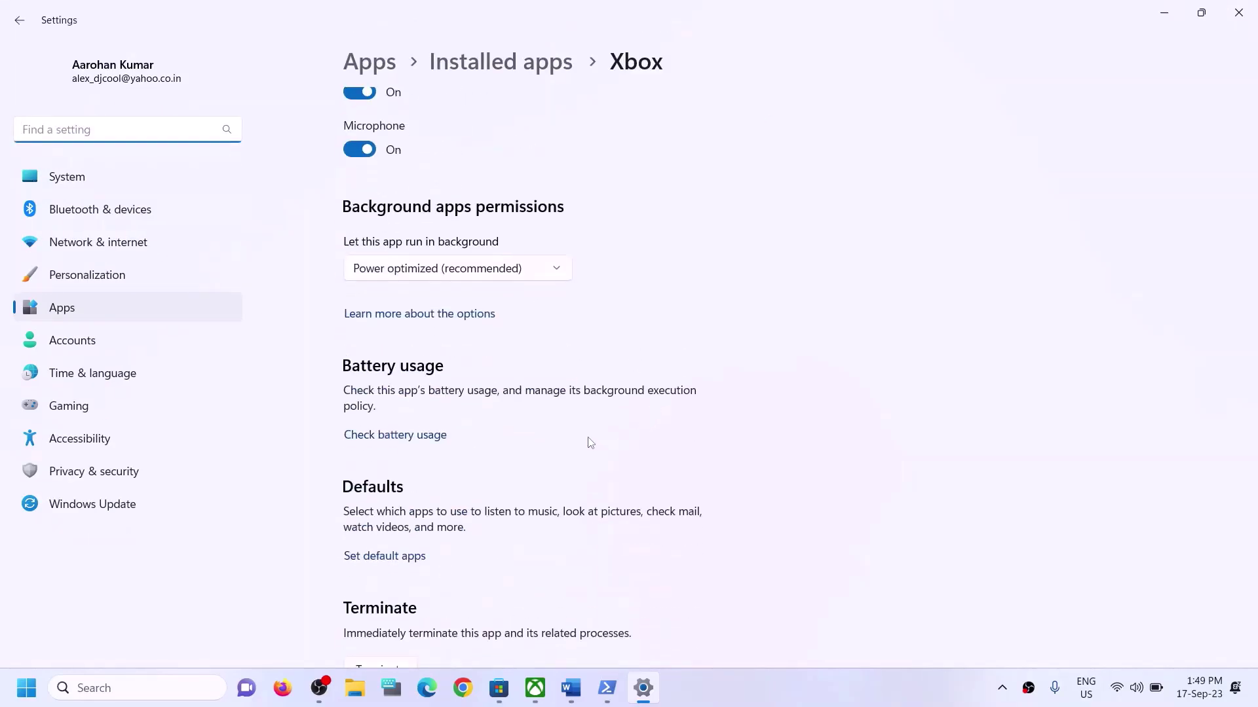
scroll(609, 429, down, 8)
scroll(503, 339, up, 3)
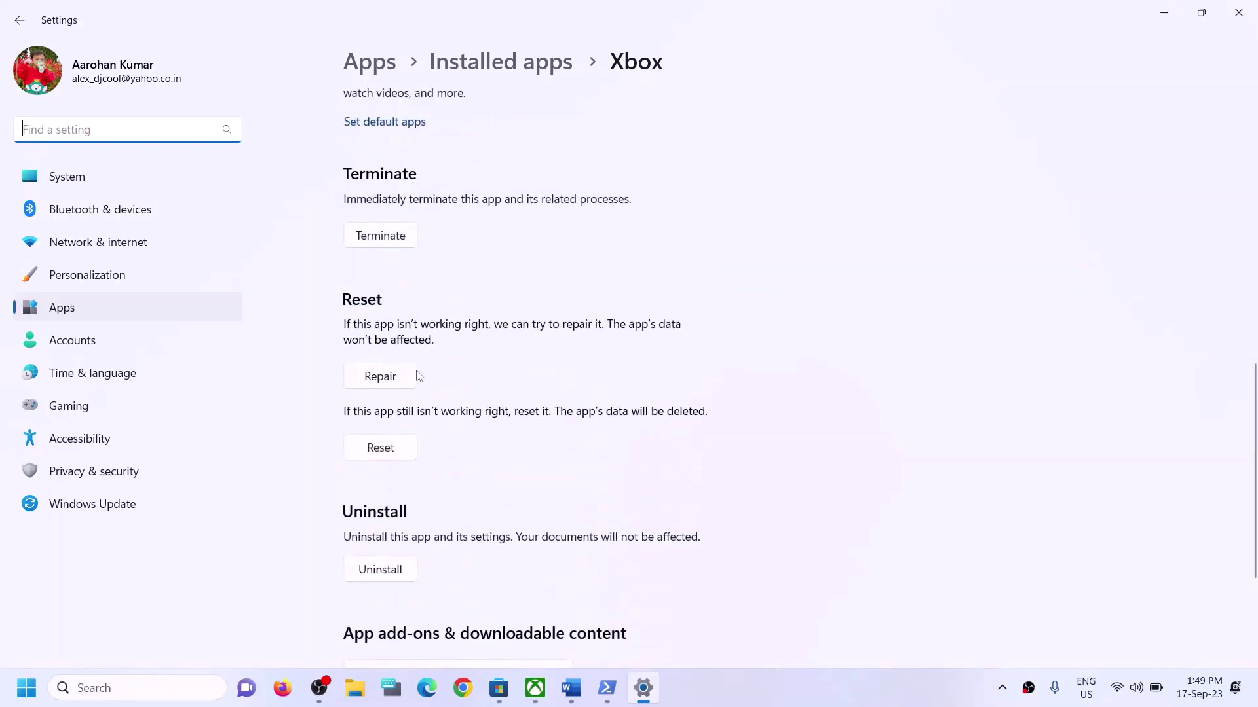
click(386, 379)
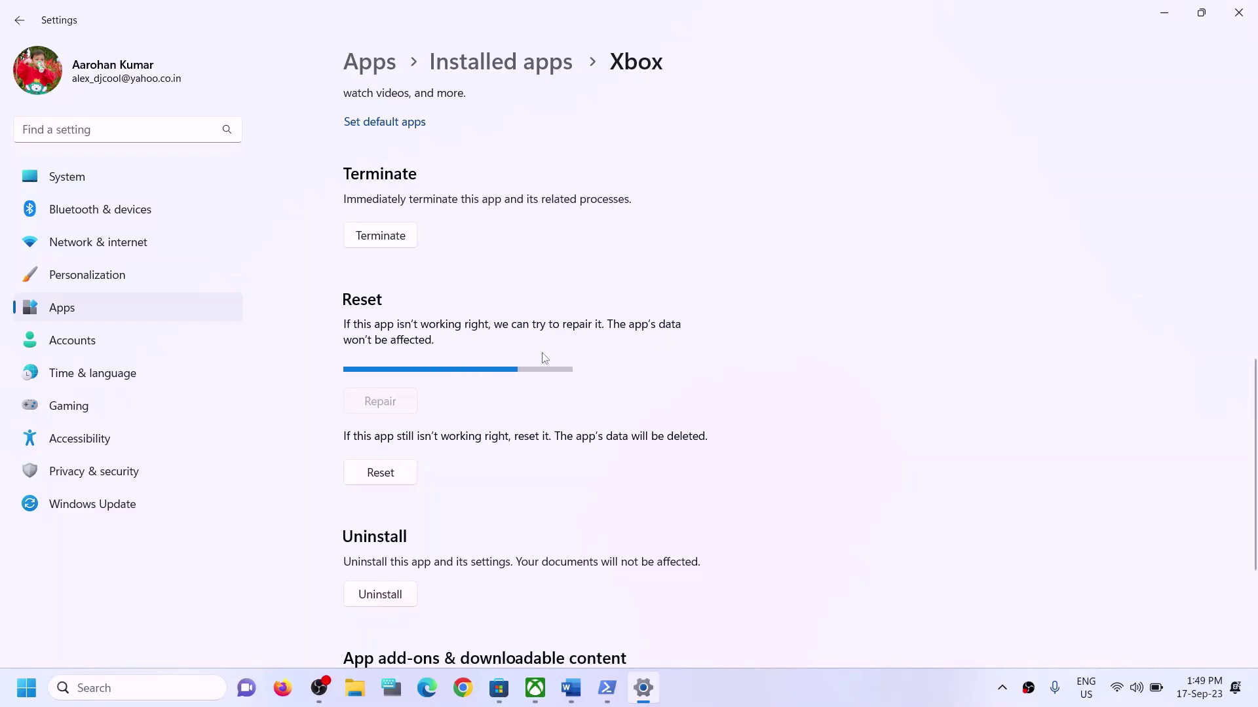
click(386, 463)
click(453, 401)
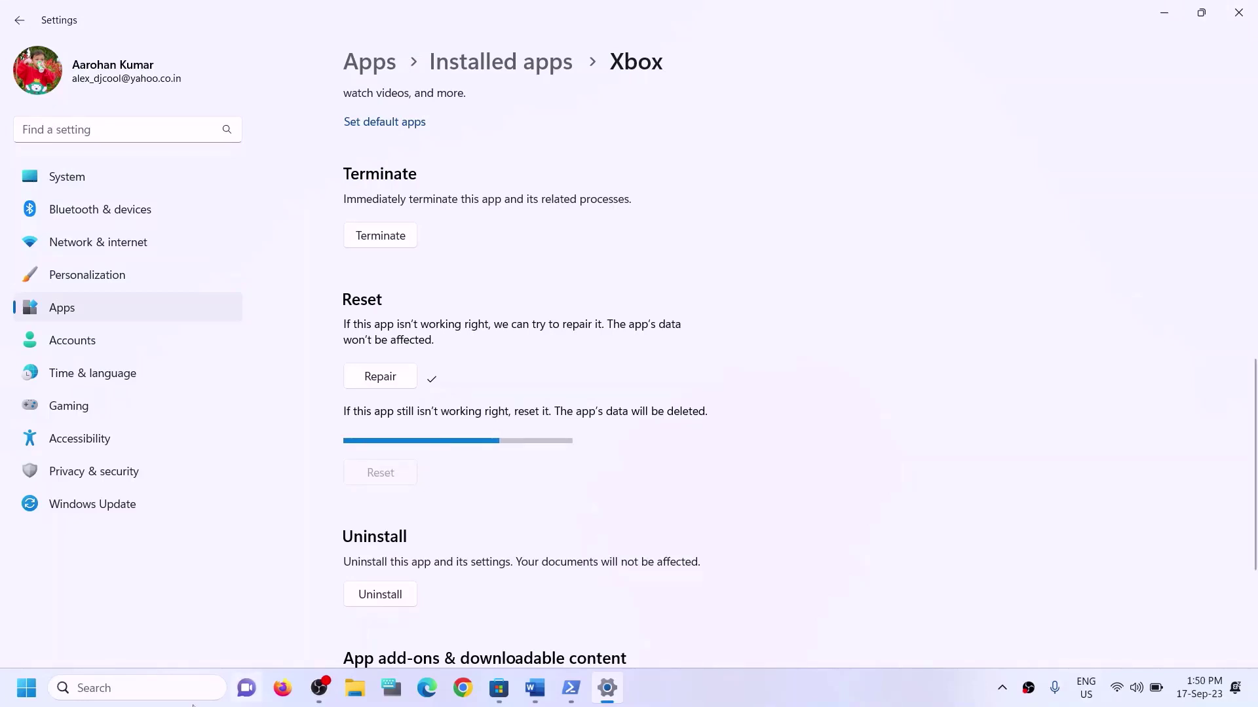
- Search Windows for "store" and open the app settings of Microsoft Store
click(151, 689)
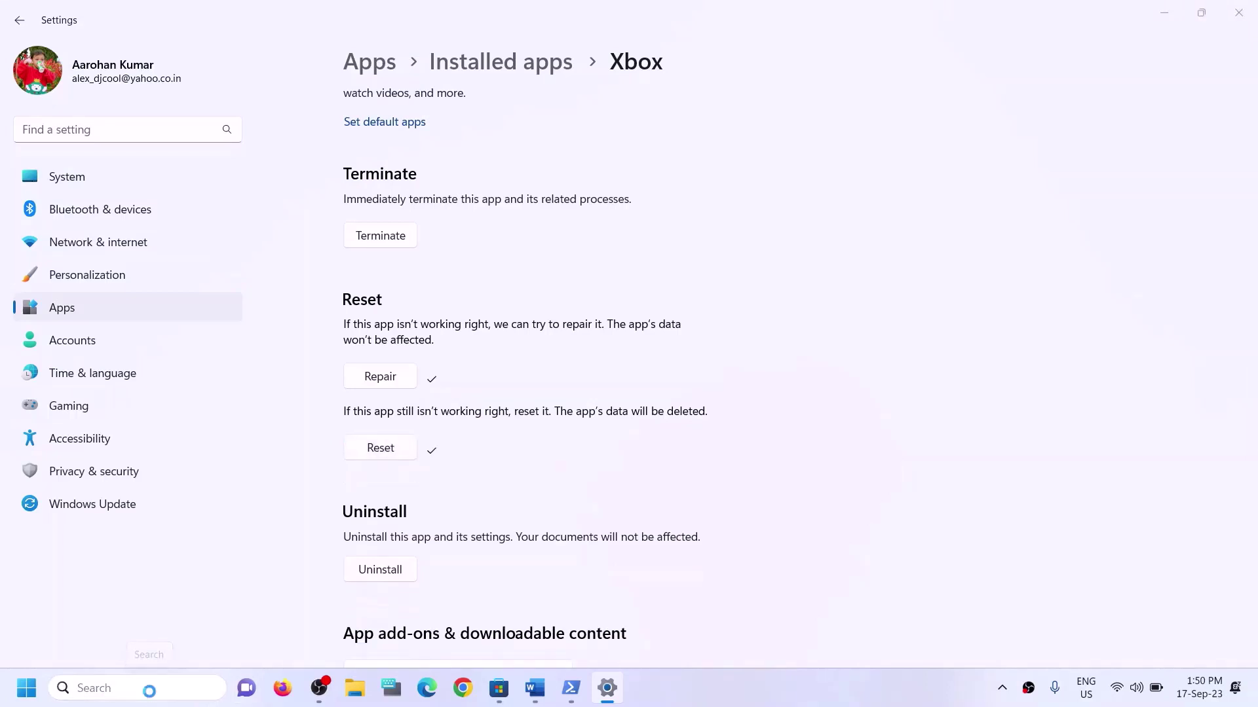
text(store)
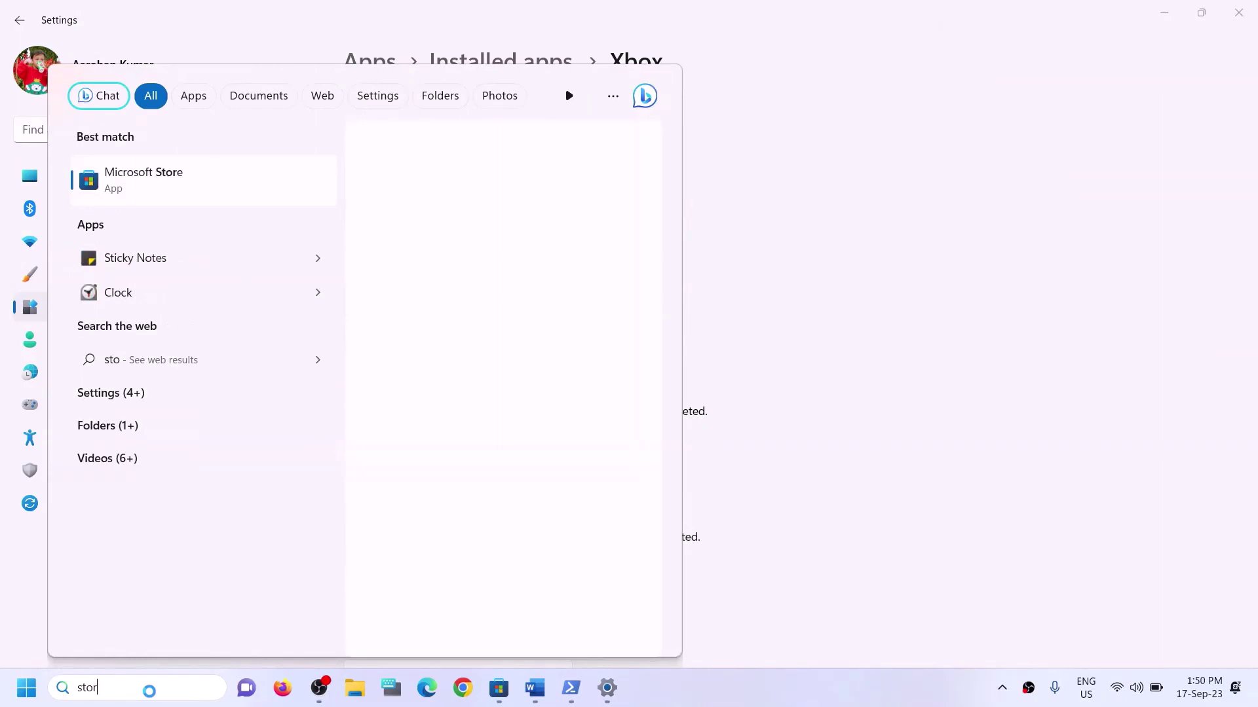
right_click(193, 199)
click(237, 280)
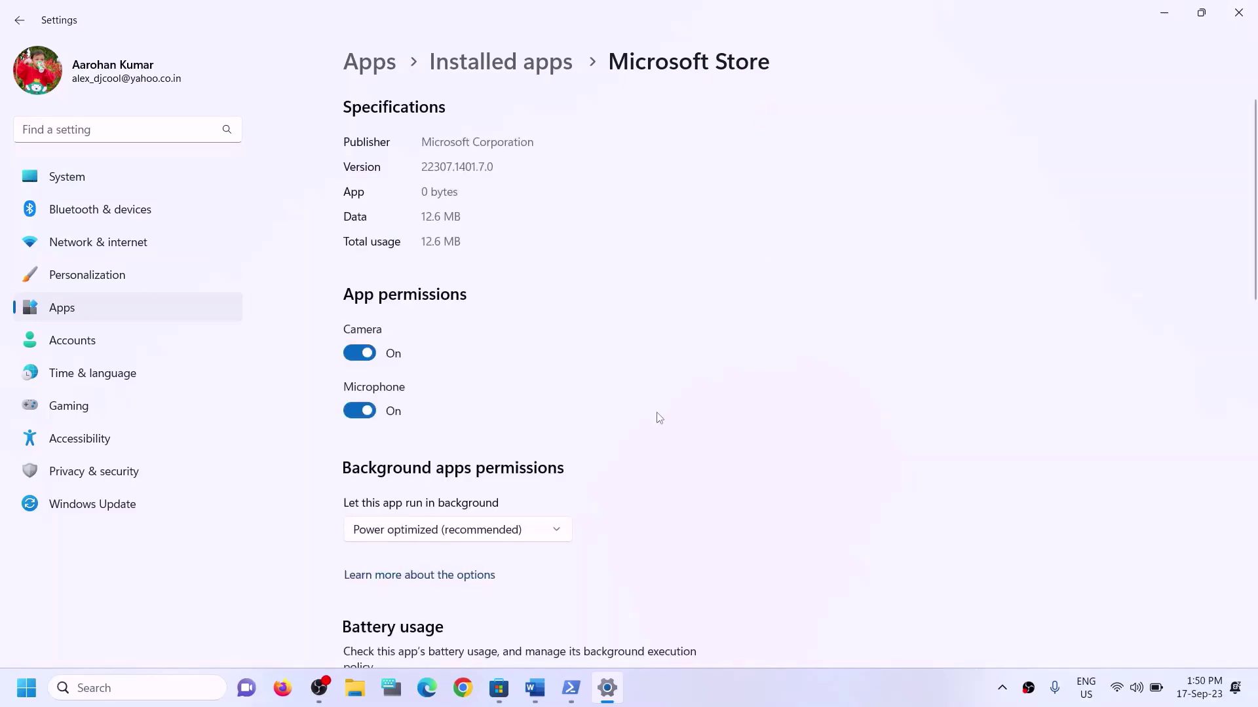
- Repair the Microsoft Store app and reset it, confirming the deletion of its app data
scroll(553, 497, down, 10)
click(384, 397)
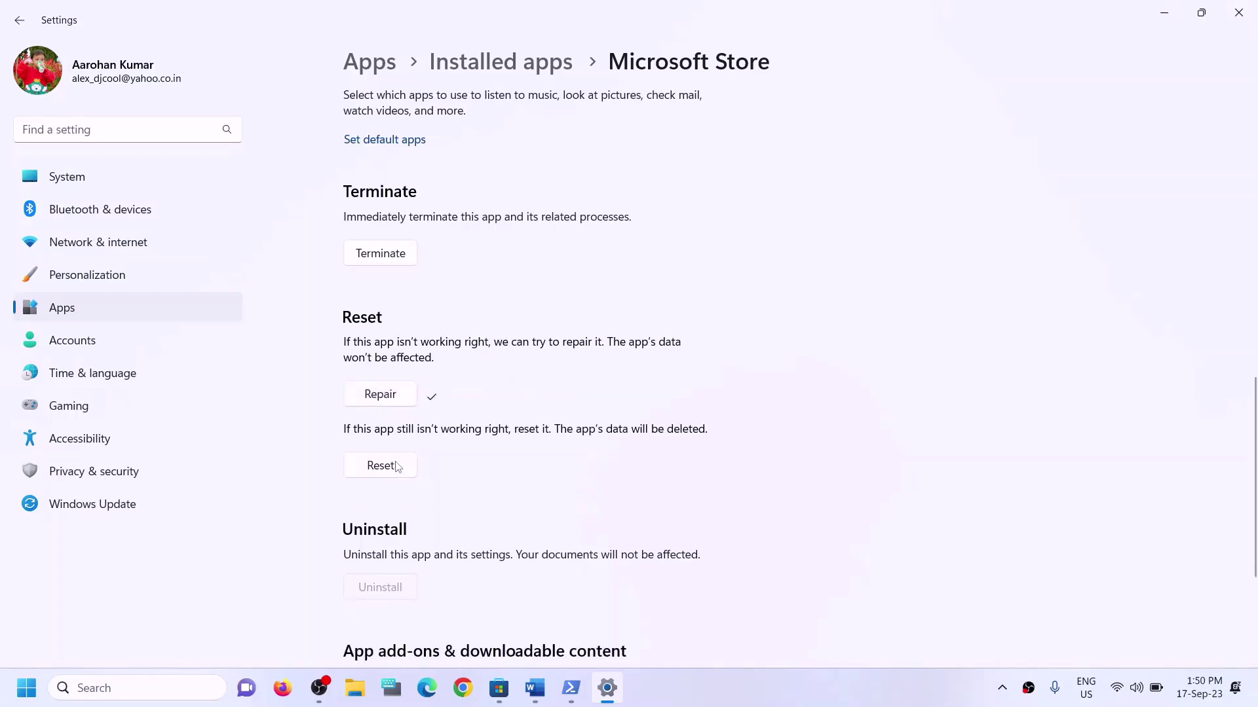
click(395, 471)
click(474, 427)
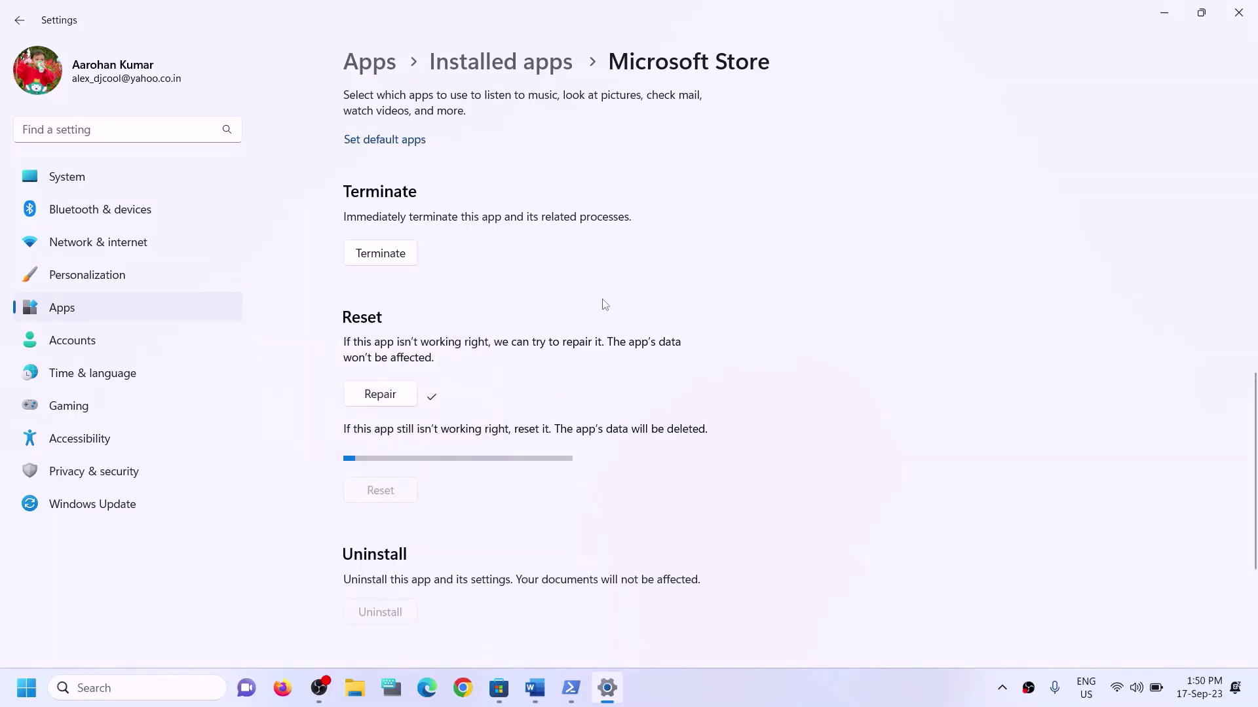
- Switch to Word and highlight the Step 6 heading text "Update Xbox App/Store from store library"
mouse_move(545, 691)
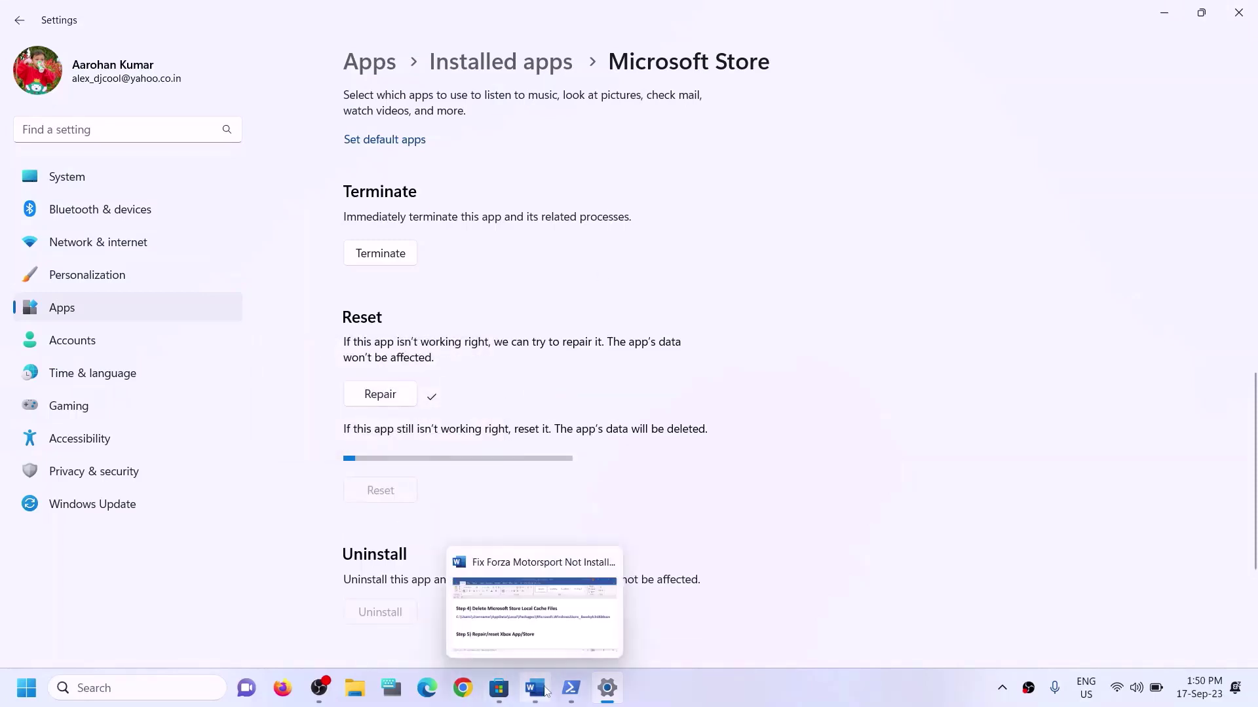
click(534, 609)
drag(196, 471, 642, 471)
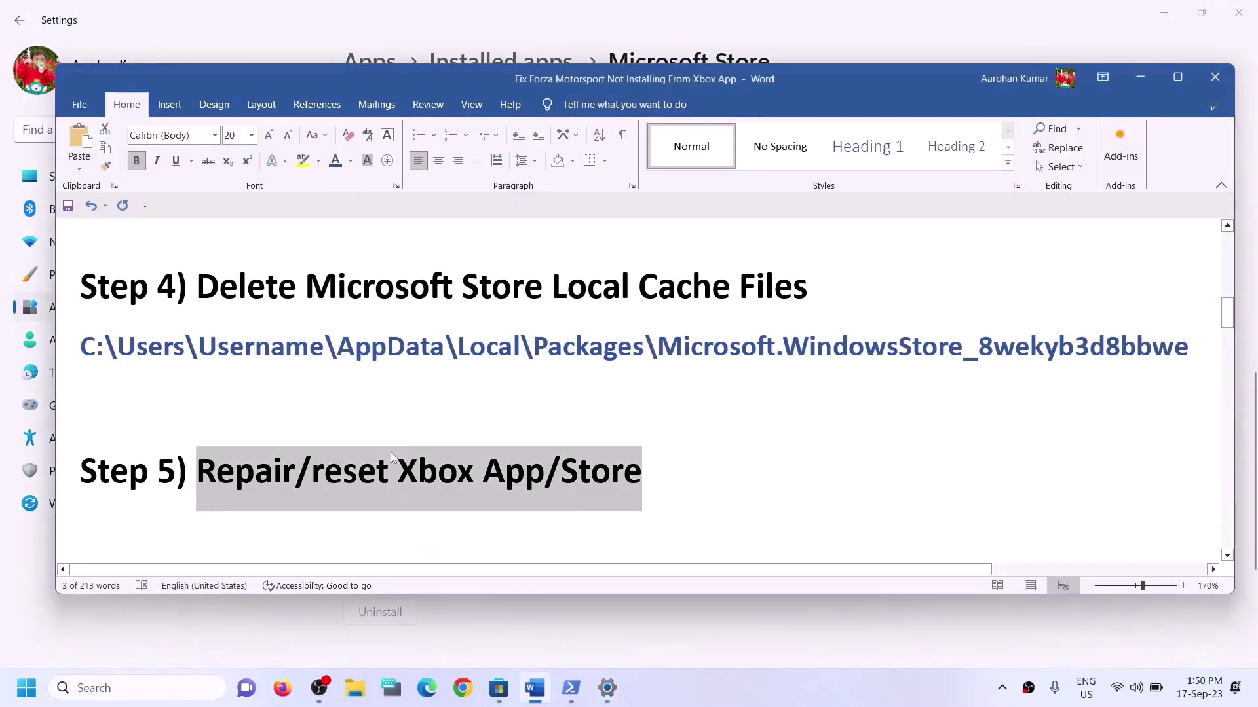
scroll(392, 452, down, 2)
drag(197, 467, 695, 475)
drag(789, 477, 812, 476)
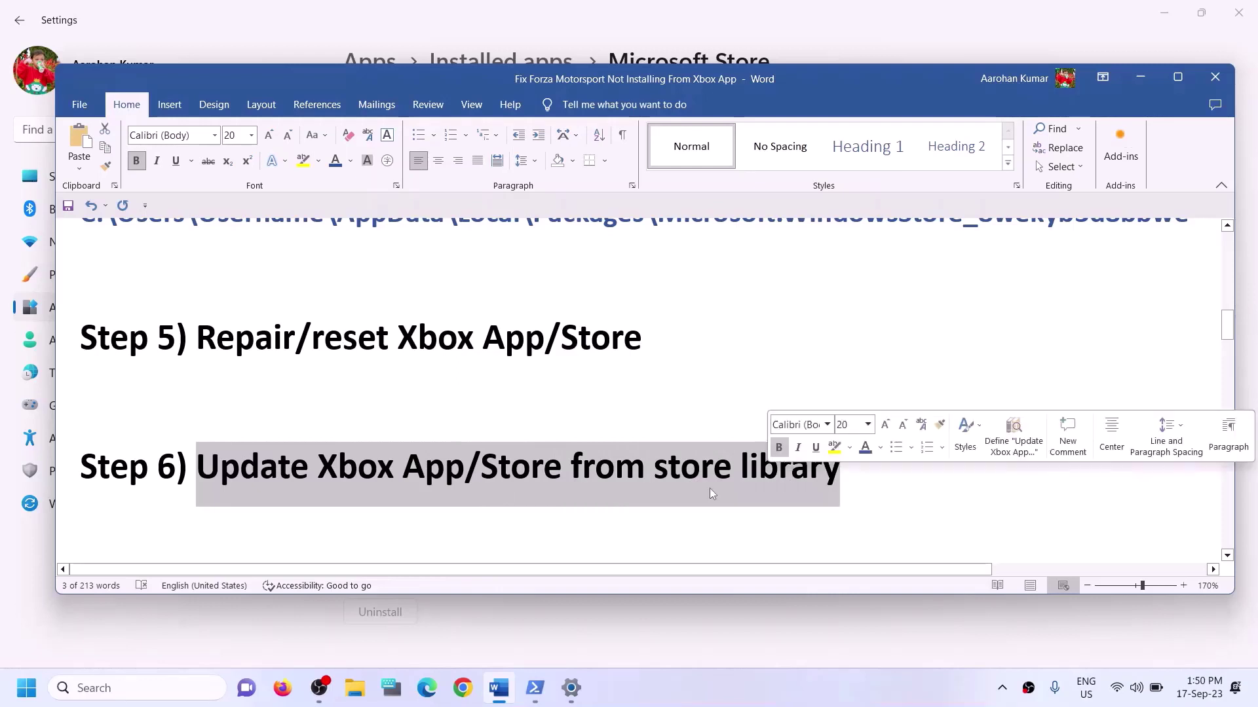
- Try to open Microsoft Store by searching Windows for "store"
click(152, 689)
text(store)
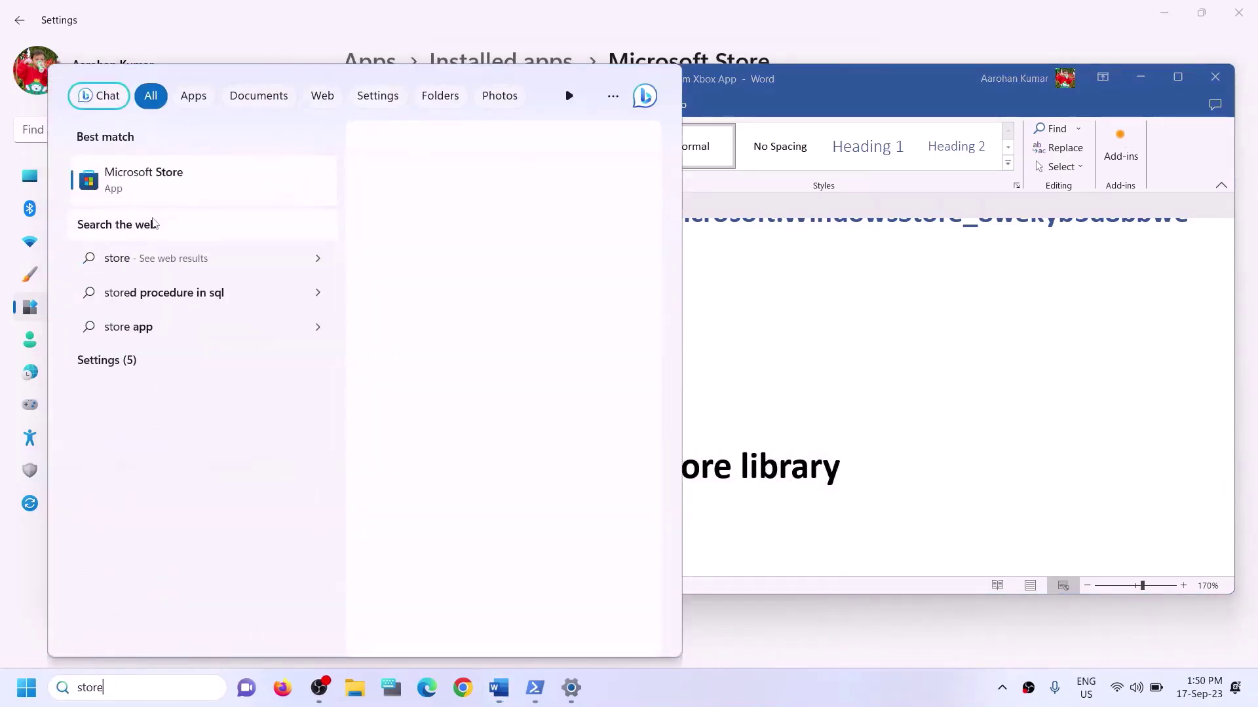
click(152, 224)
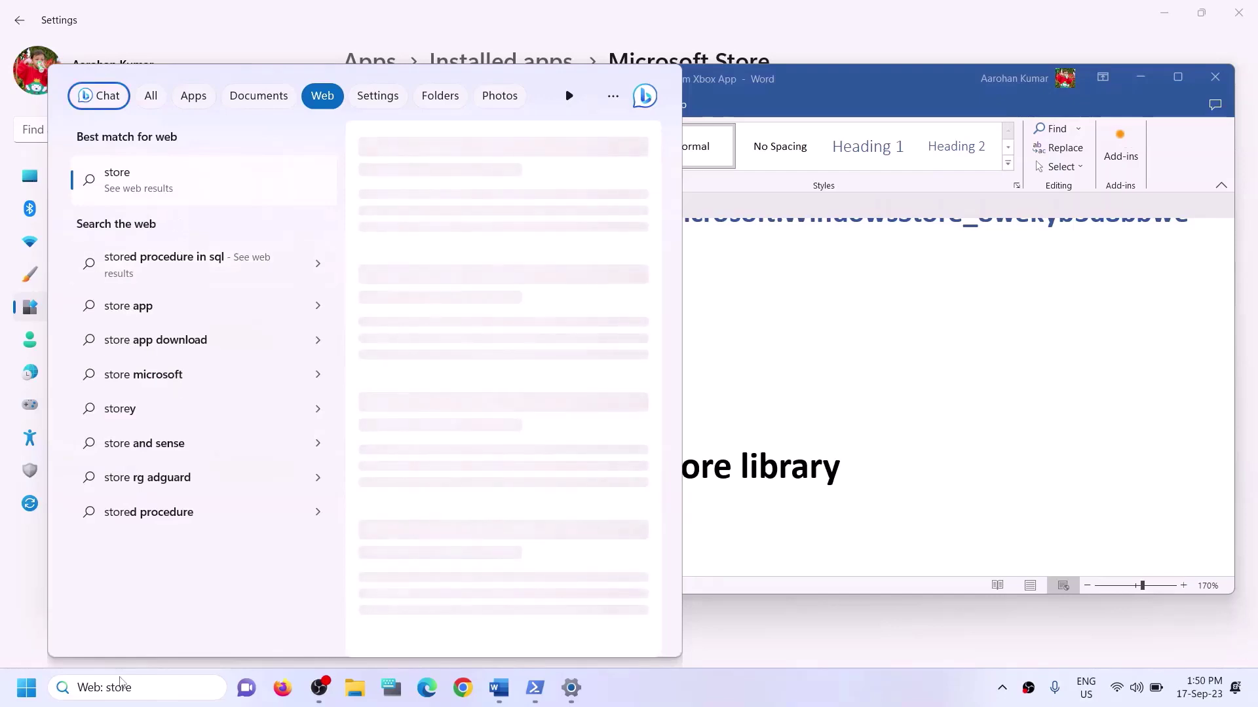
key(ctrl+a)
text(store)
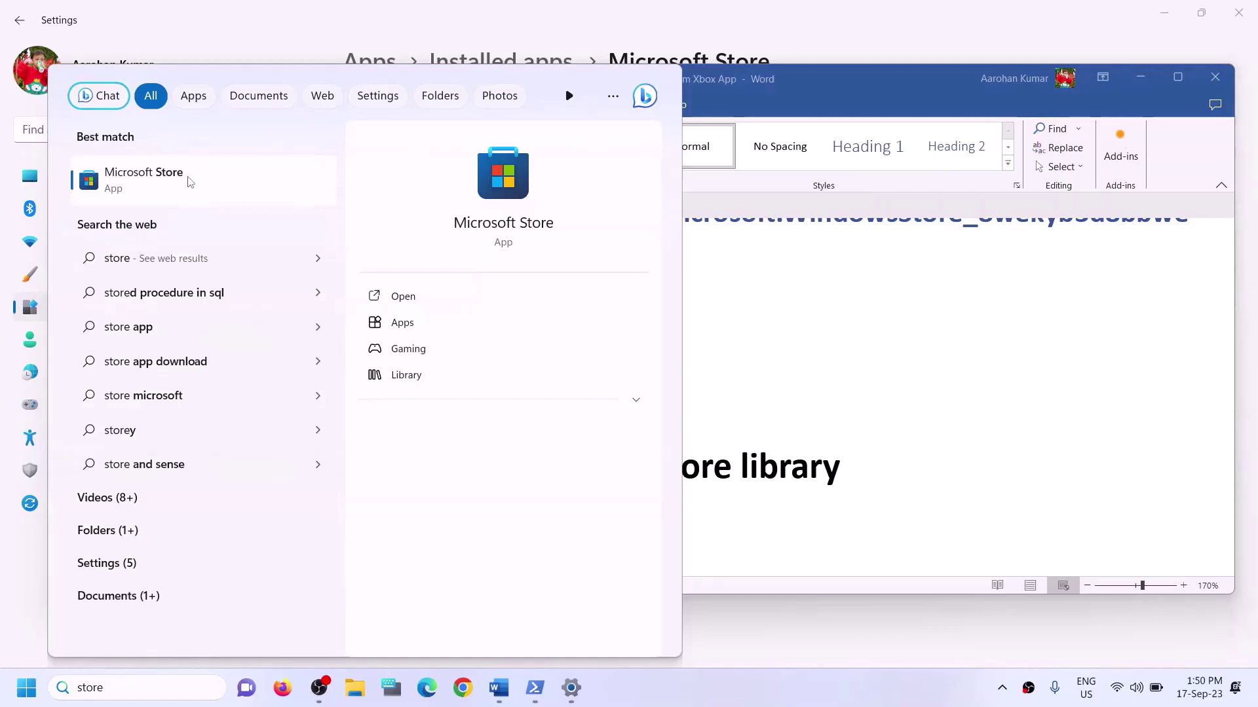
click(483, 199)
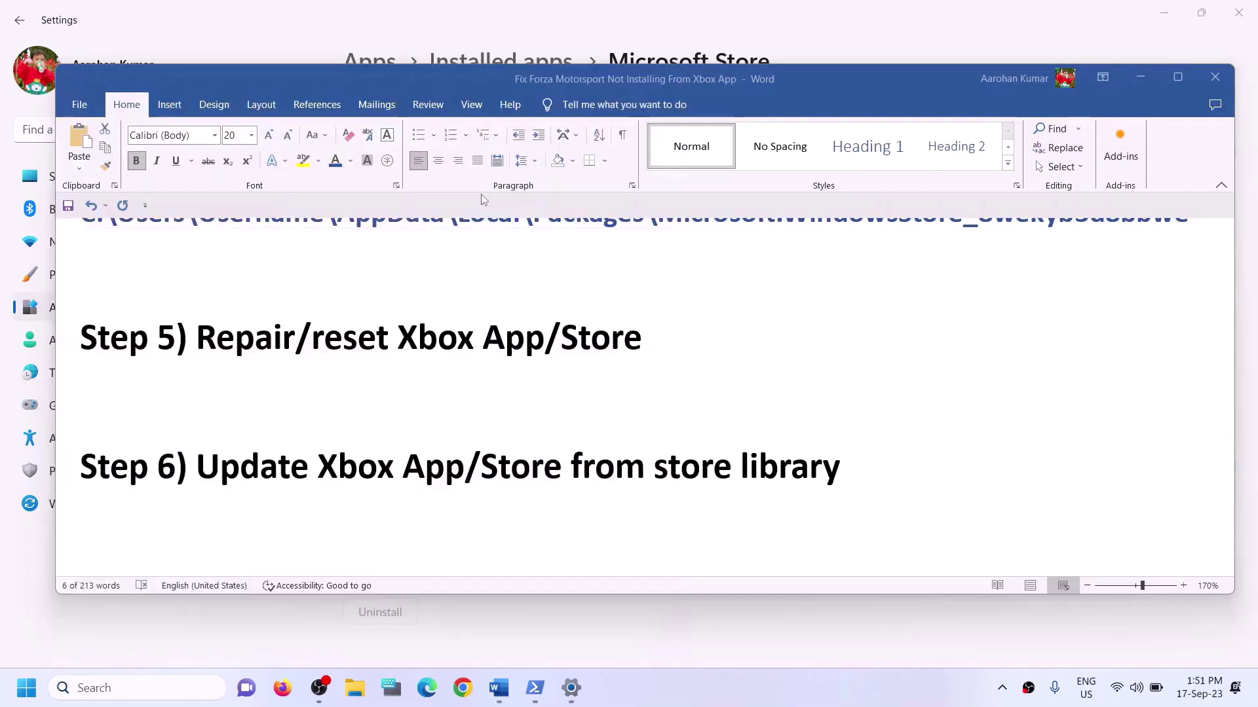
click(821, 15)
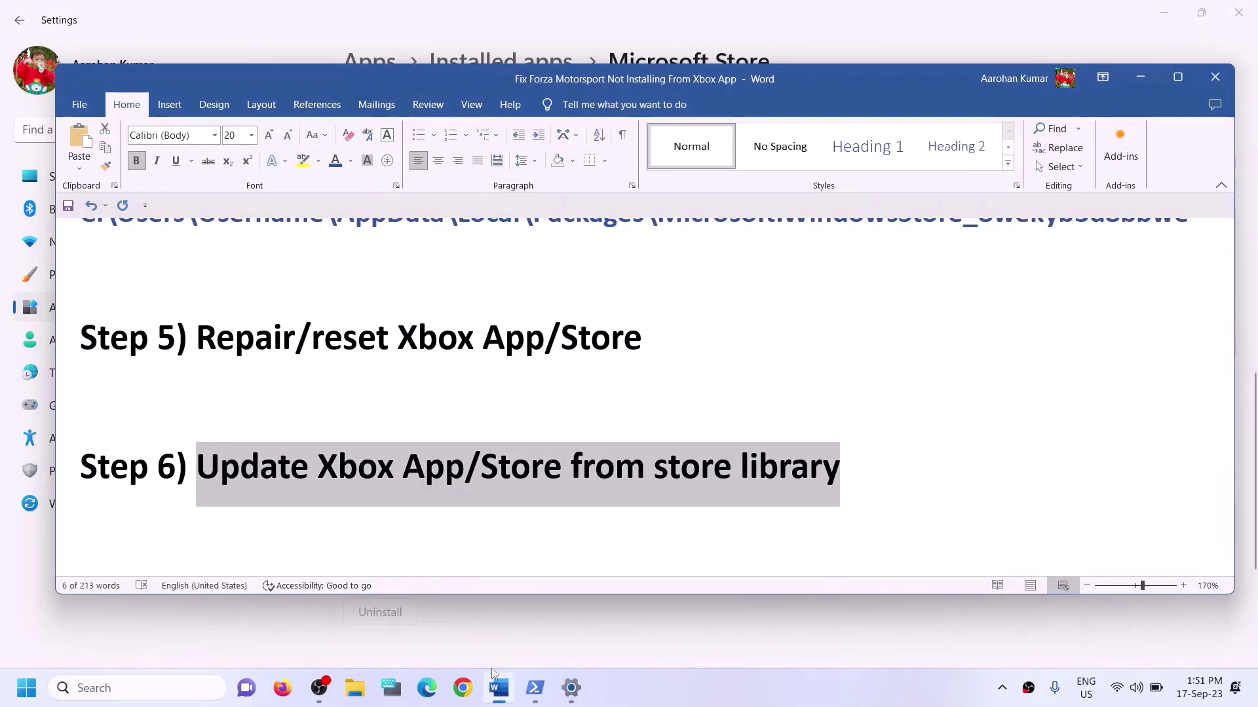
- Launch Microsoft Store from a new Windows search and bring its window to the front
click(102, 691)
text(s)
key(Return)
click(100, 691)
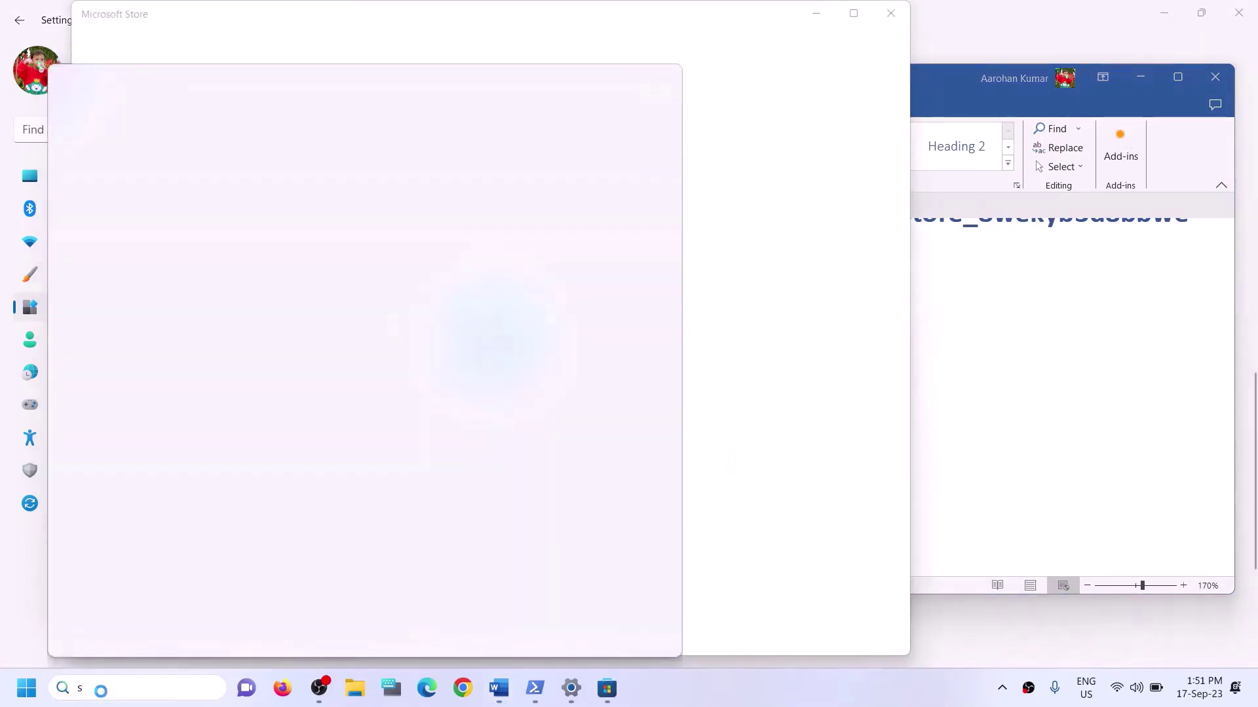
text(team)
click(652, 29)
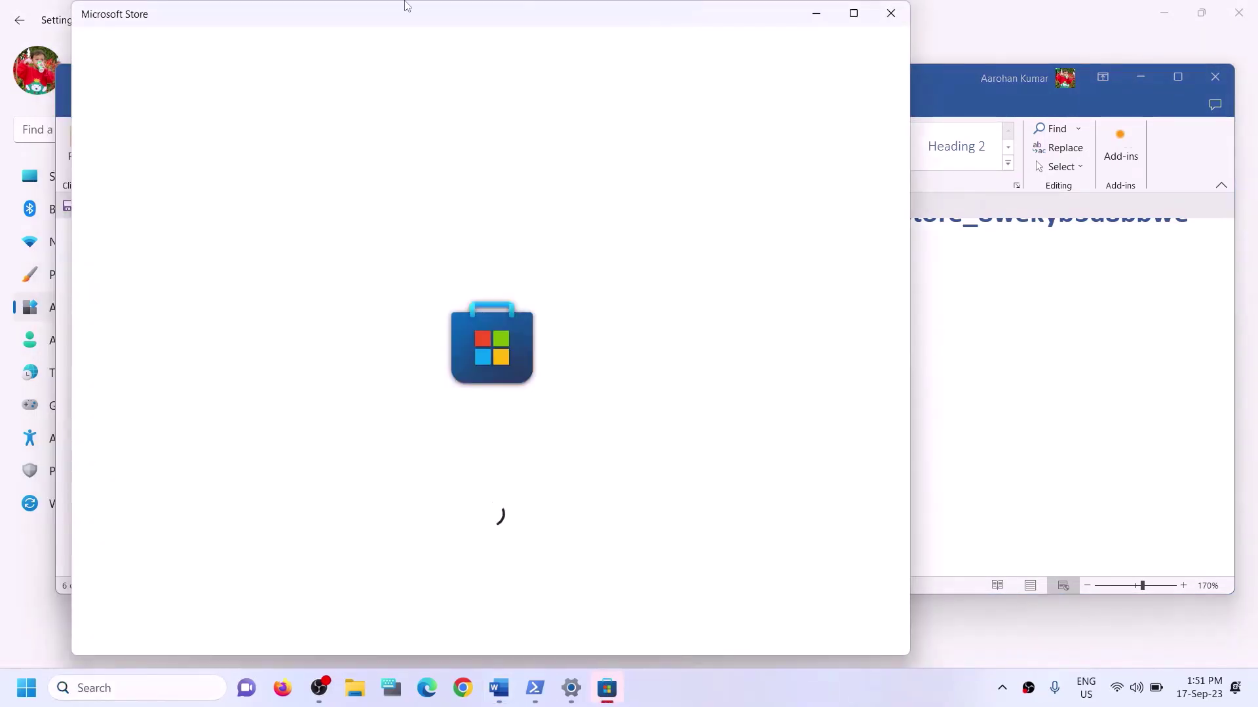
- Maximize Microsoft Store, view the updates and downloads in its Library, and close the Store
click(853, 13)
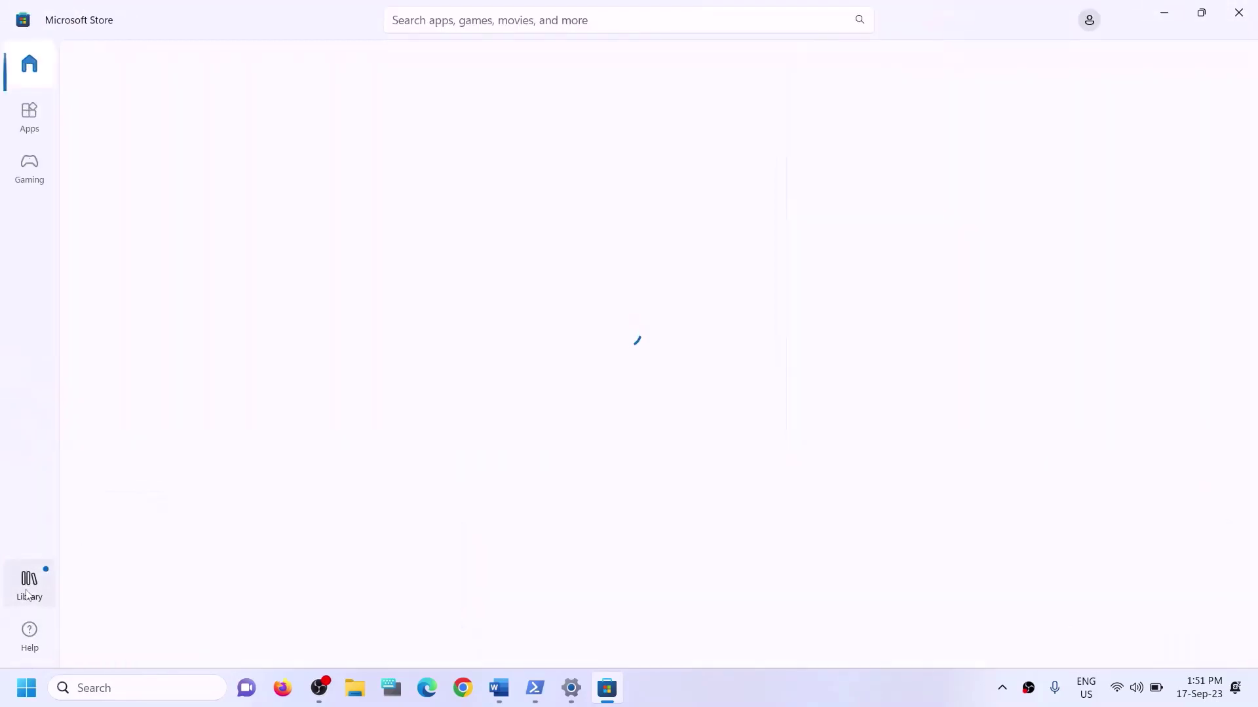
click(26, 594)
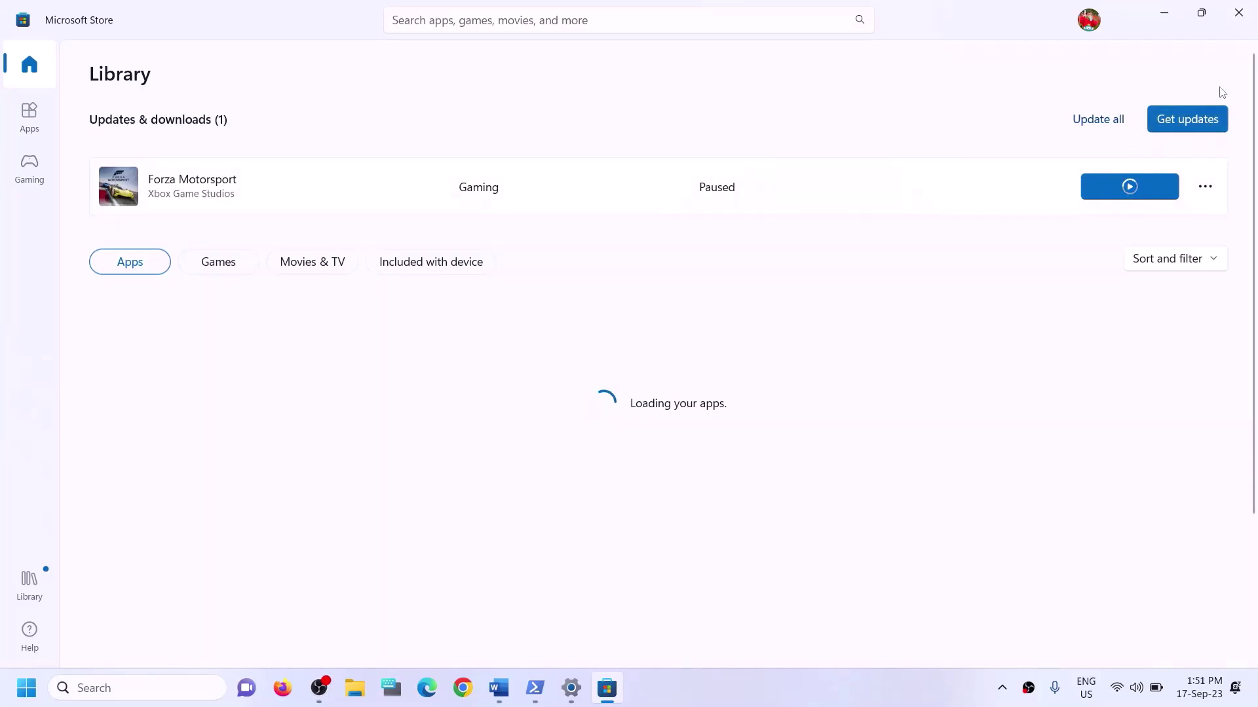
click(1237, 14)
- Highlight "Xbox identity provider and Gaming services" in the Step 7 heading of the Word document
scroll(450, 452, down, 2)
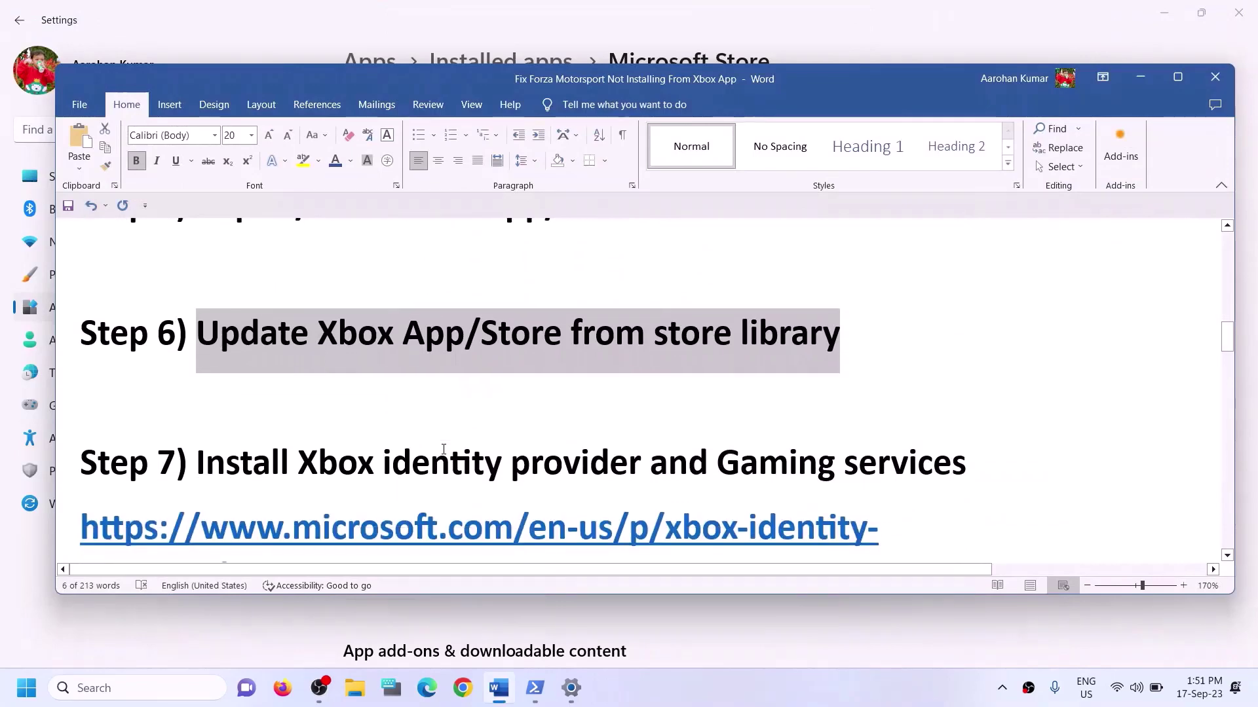
scroll(443, 450, up, 1)
scroll(443, 450, down, 1)
scroll(443, 452, down, 1)
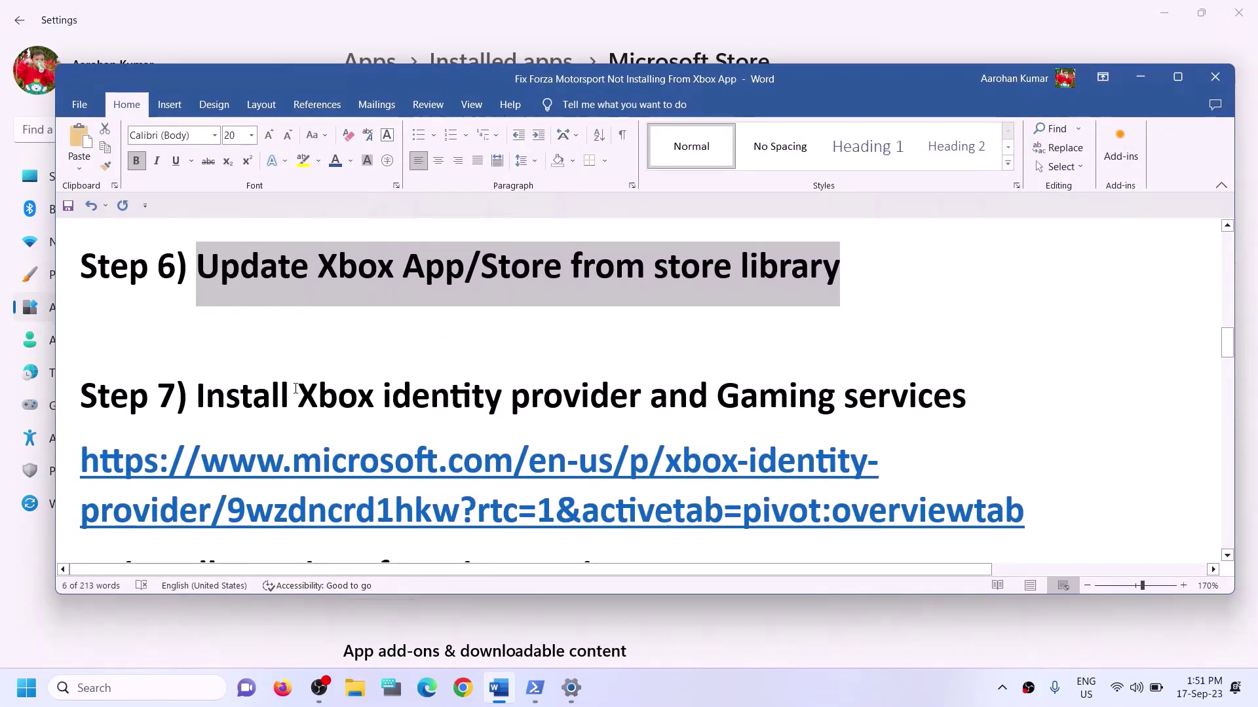
drag(298, 397, 967, 396)
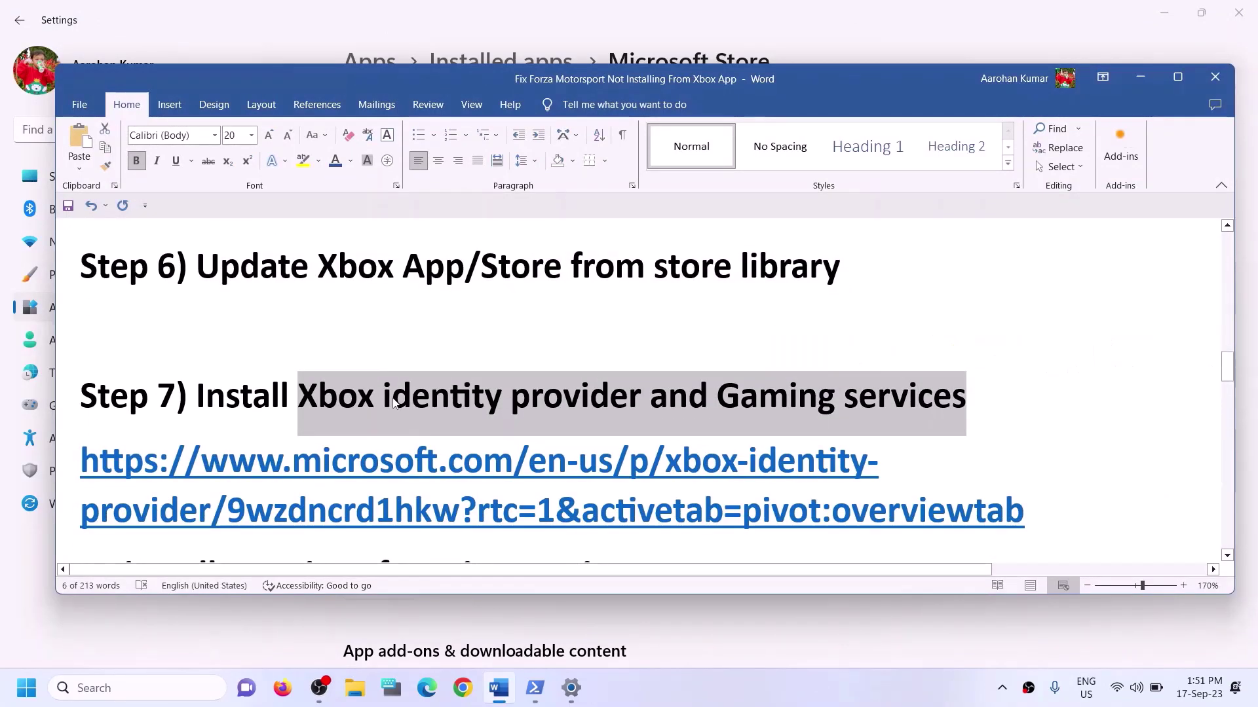
- Copy the Xbox Identity Provider link below the Step 7 heading and open it in Chrome
scroll(953, 415, down, 1)
triple_click(1042, 445)
key(ctrl+c)
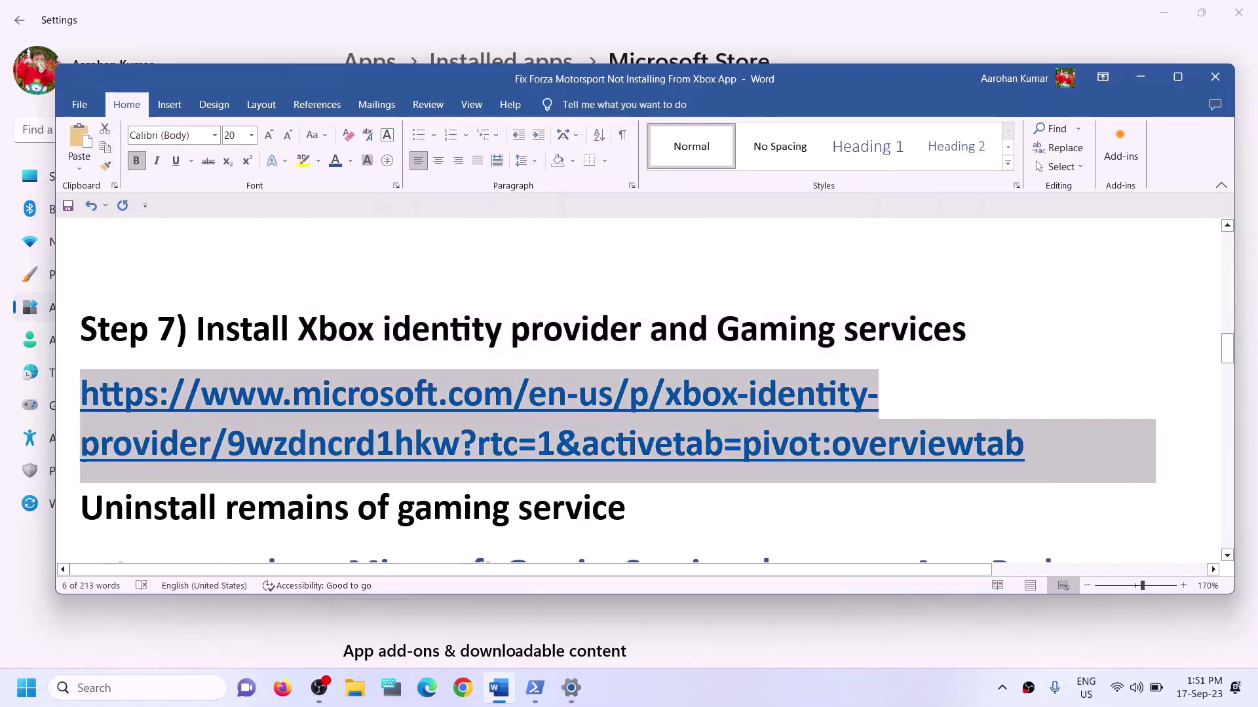
click(463, 698)
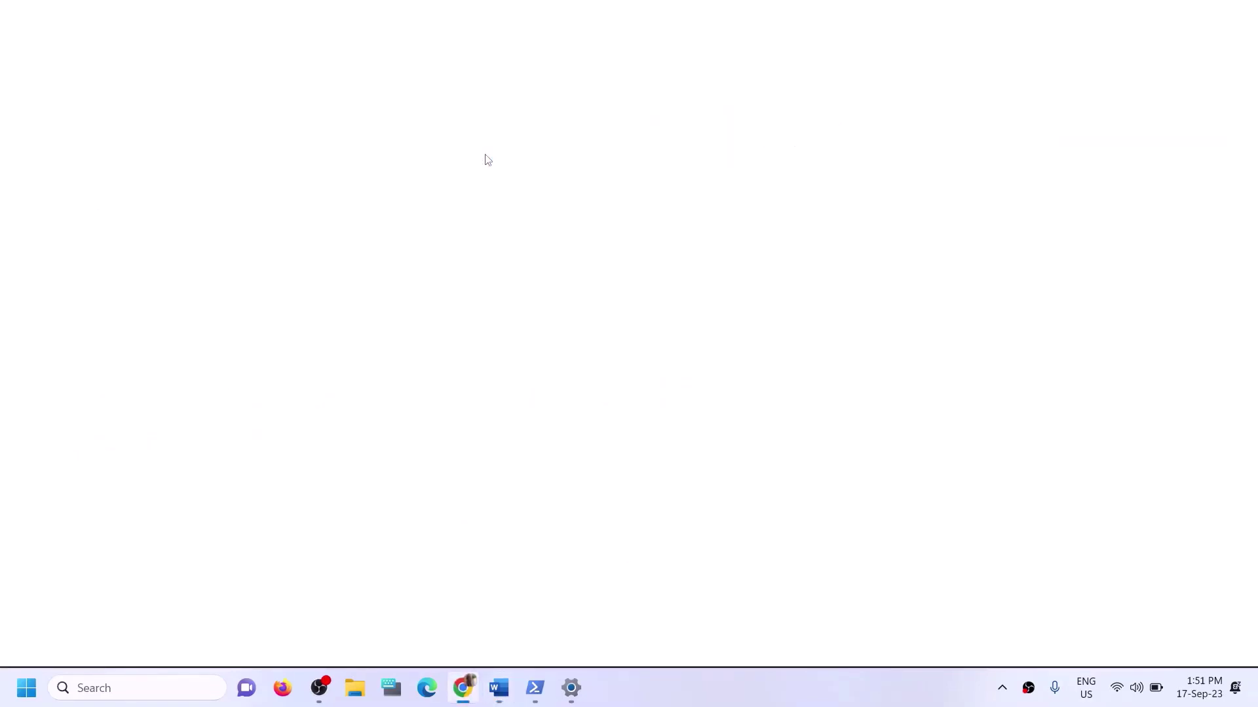
key(ctrl+v)
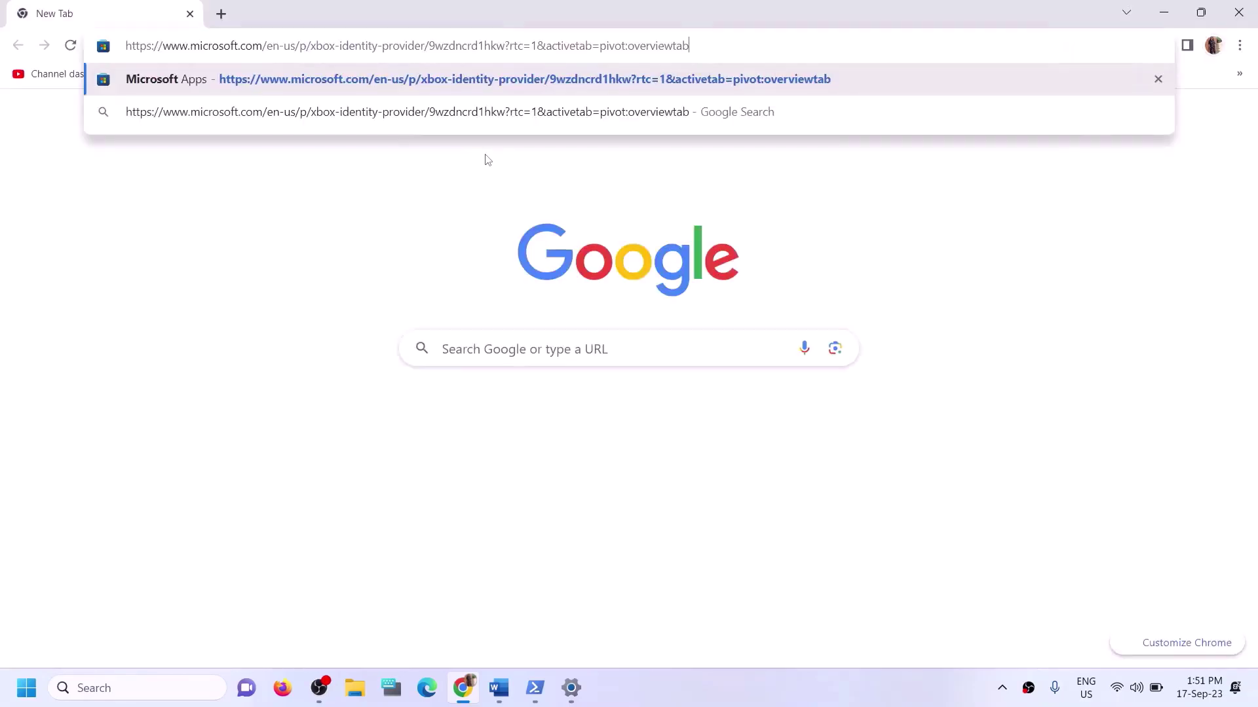
key(Return)
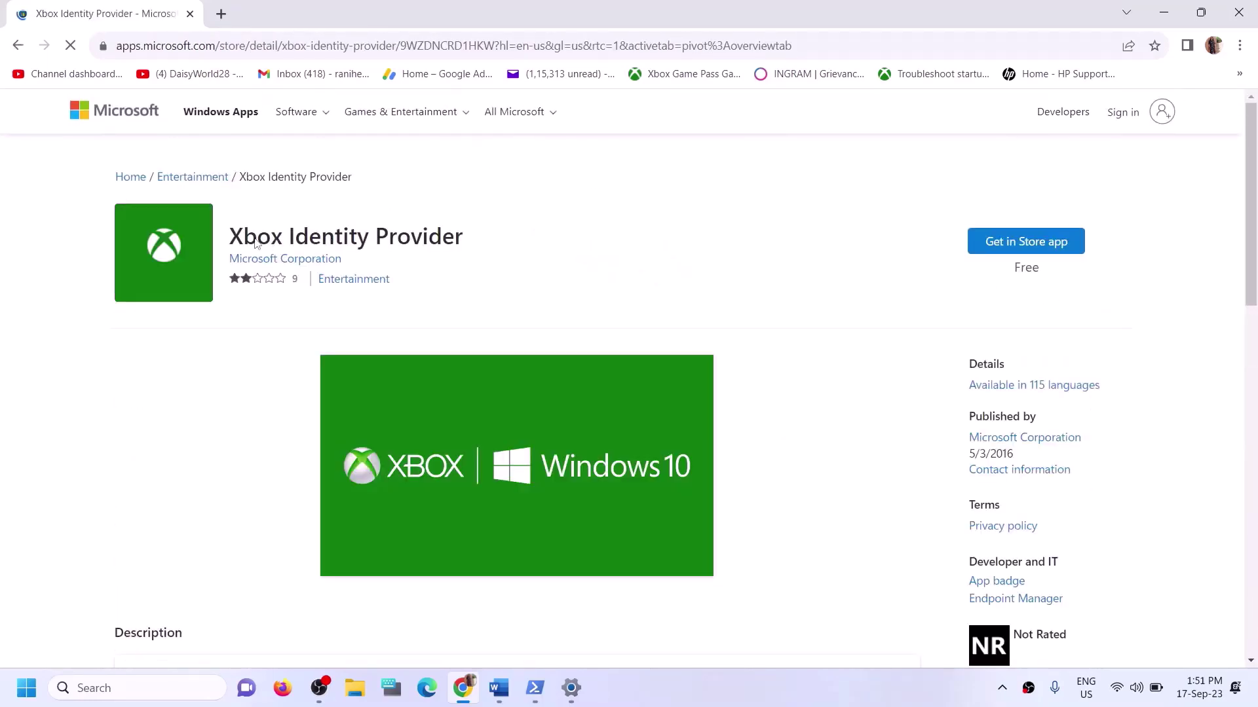
- Open the Xbox Identity Provider listing in the Microsoft Store app, allowing the browser to launch it, and close its Store window
drag(257, 244, 413, 252)
click(1010, 253)
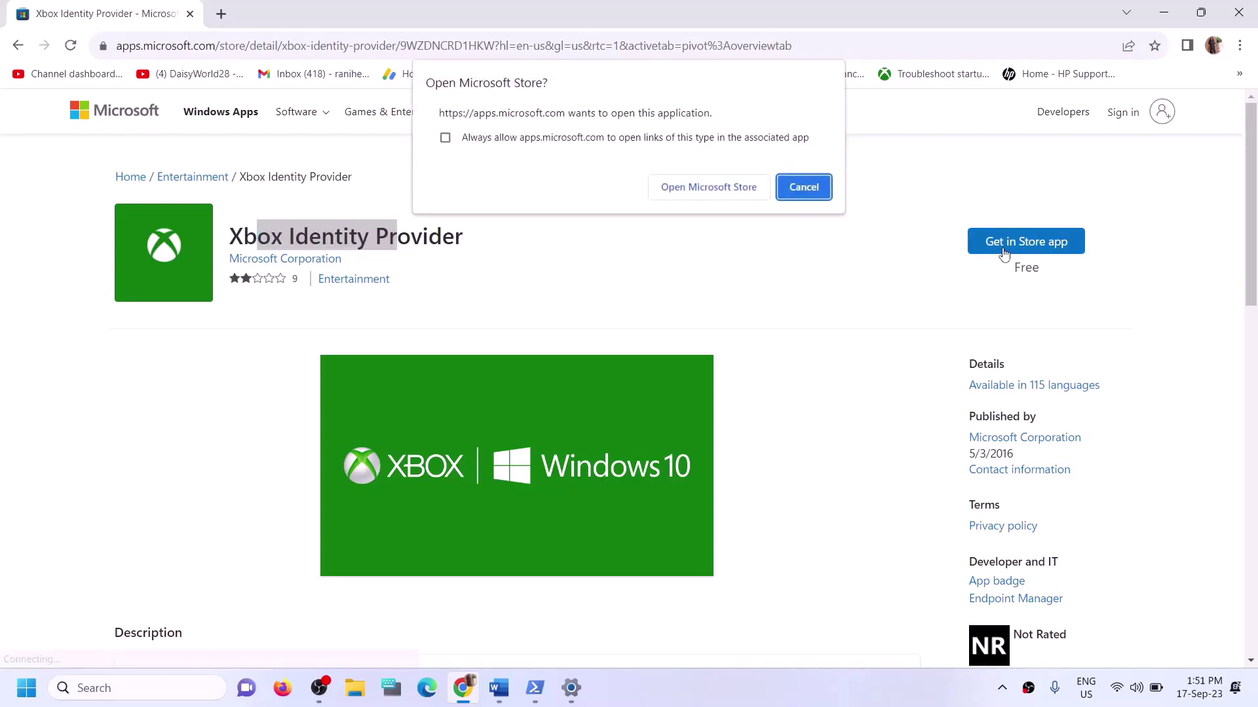
click(684, 195)
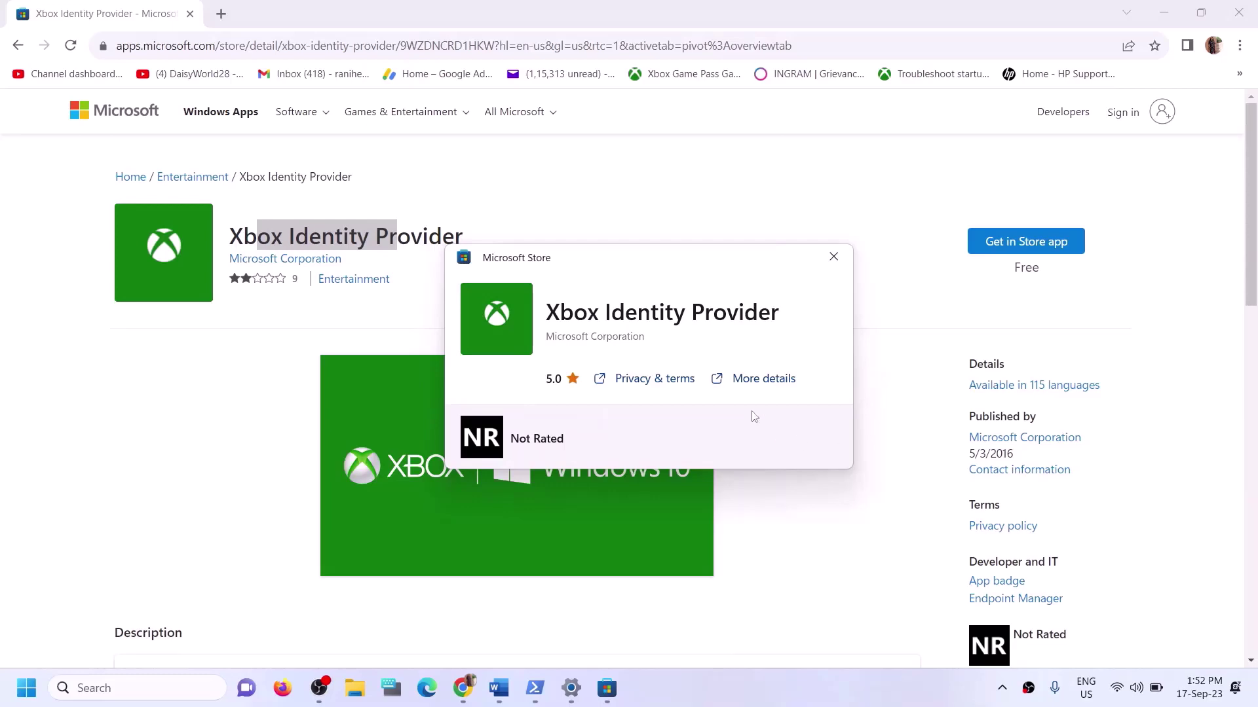
click(833, 256)
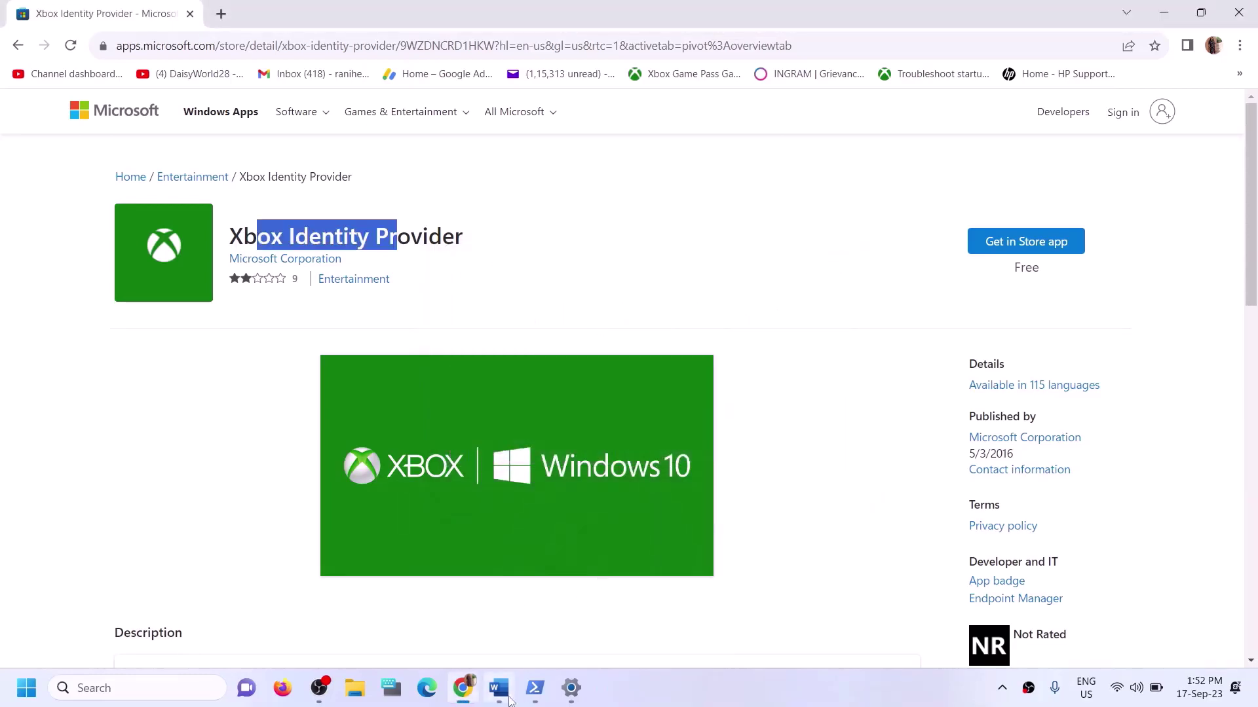
- Switch to Word and copy the command "get-appxpackage Microsoft.GamingServices | remove-AppxPackage -allusers"
click(510, 701)
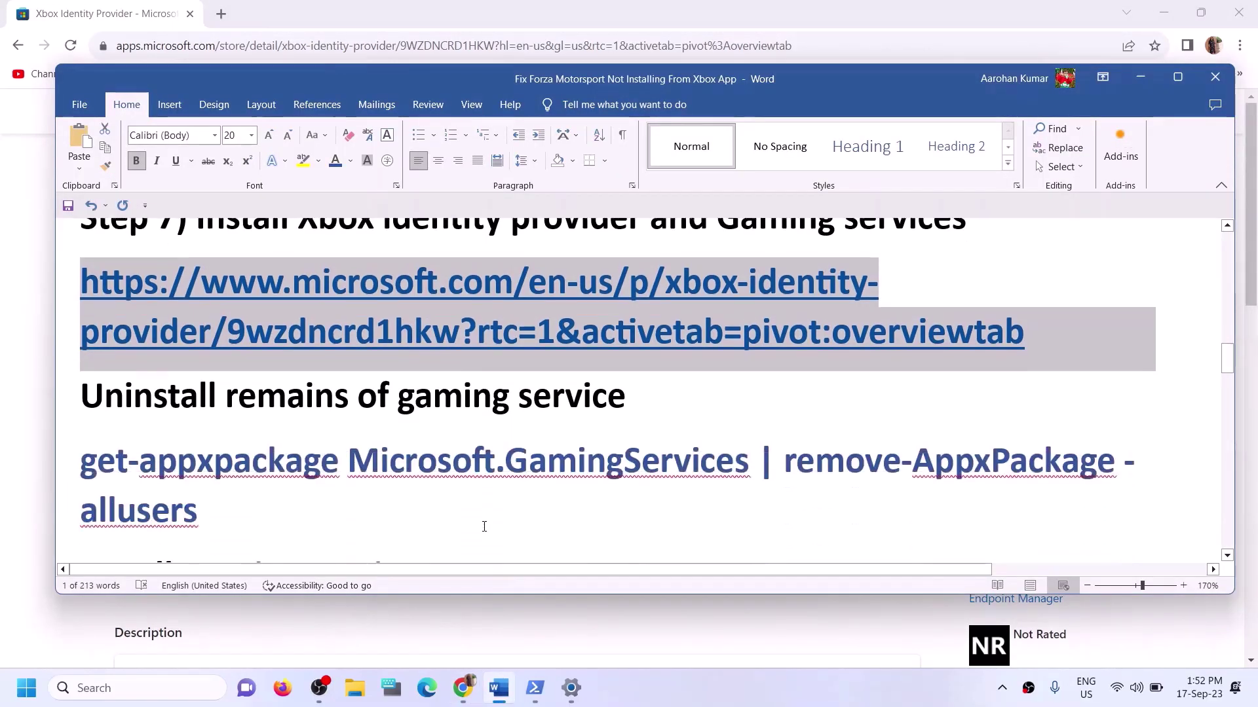
scroll(484, 527, down, 3)
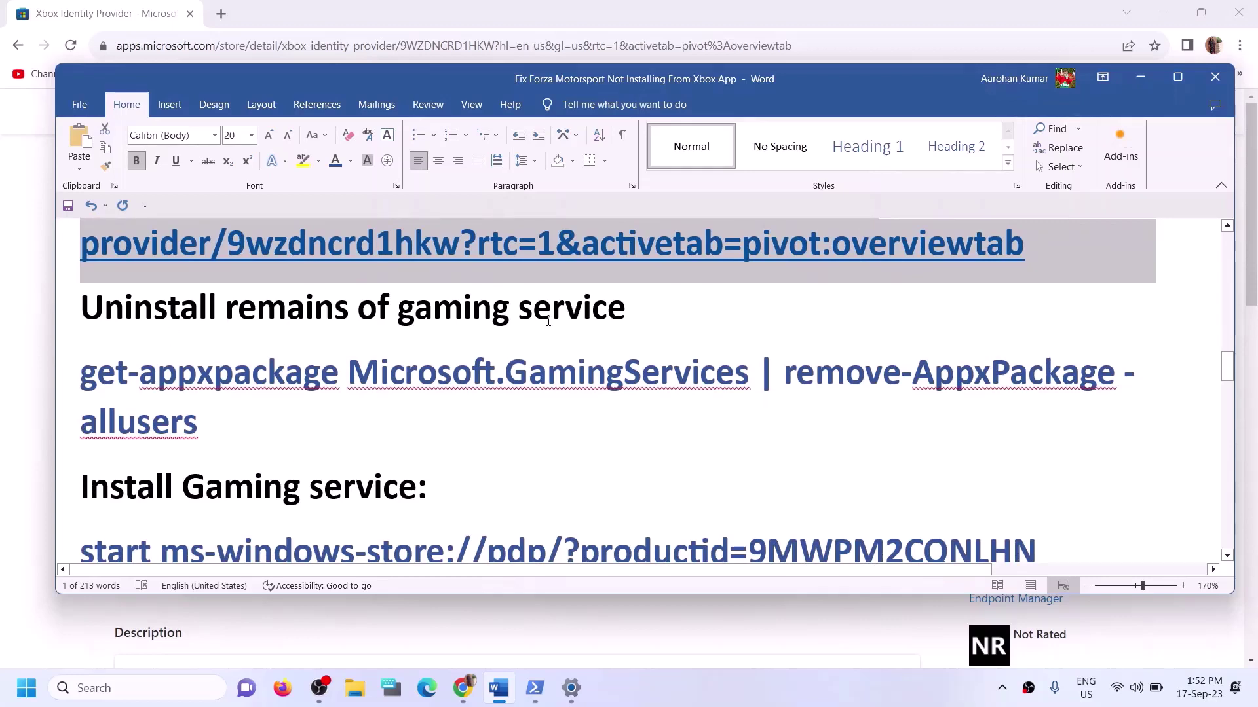
triple_click(110, 402)
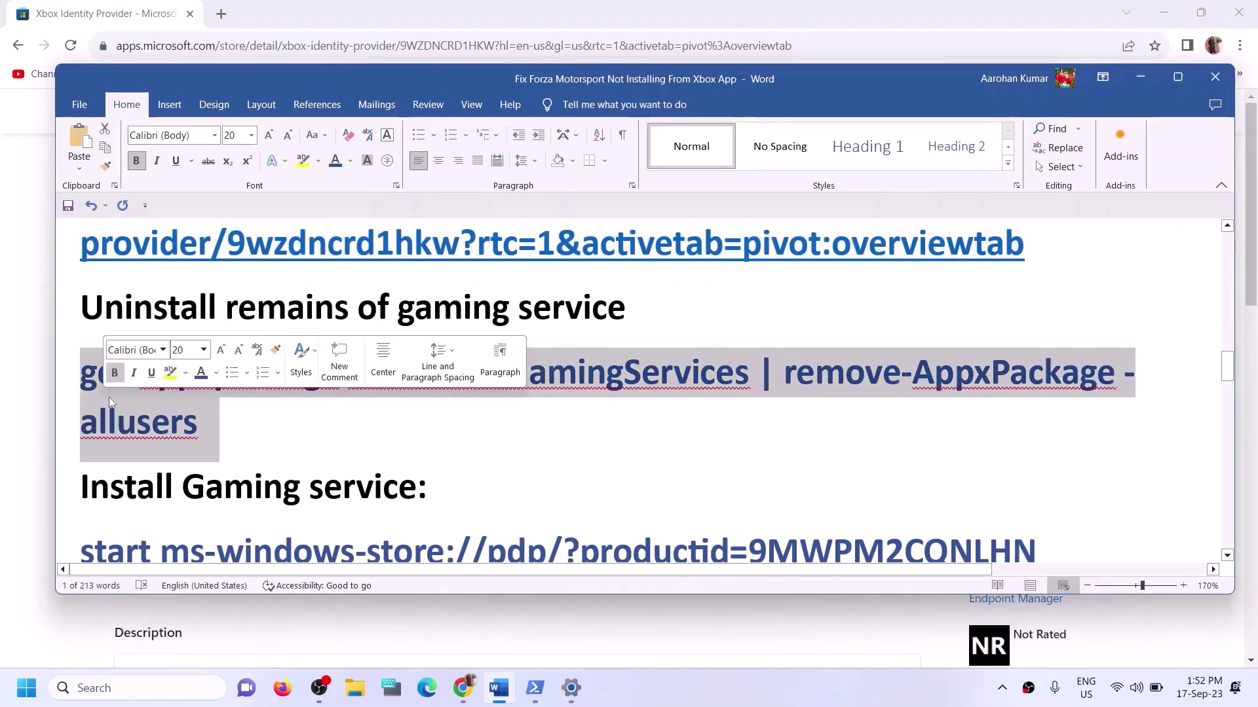
right_click(110, 402)
click(149, 454)
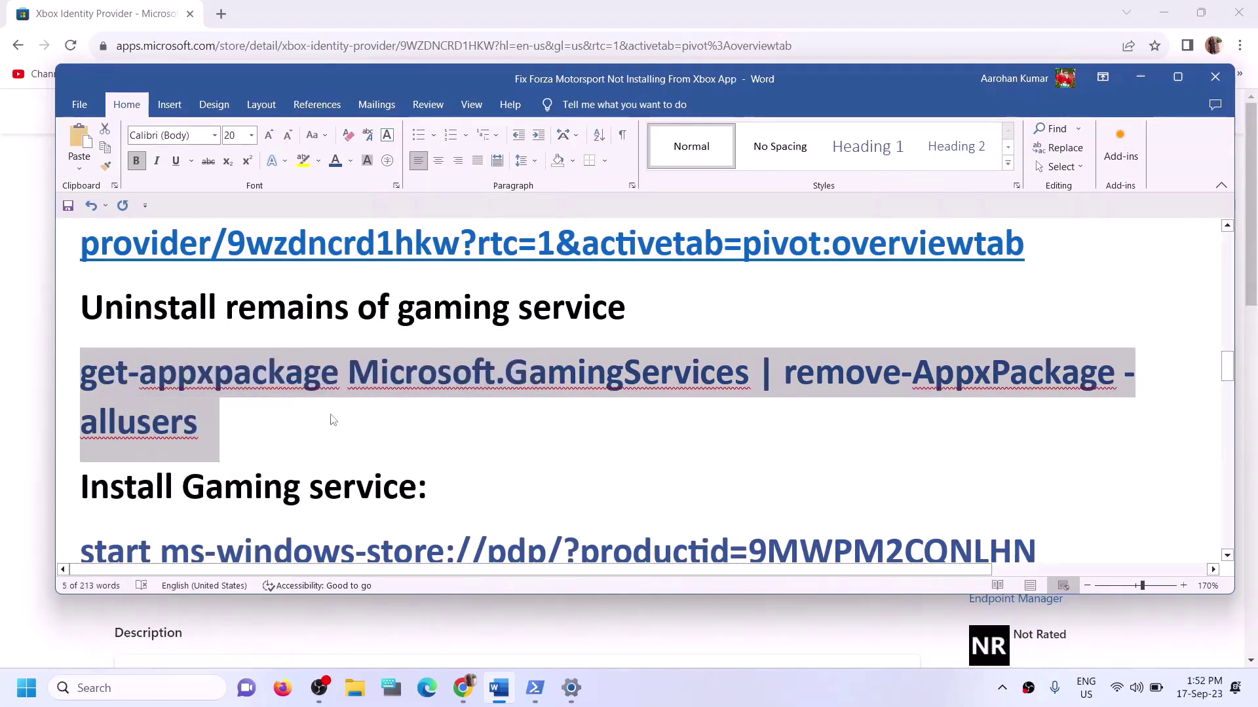
- Search Windows for "powershell", launch Windows PowerShell as administrator, and run the copied Gaming Services removal command
click(174, 685)
text(p)
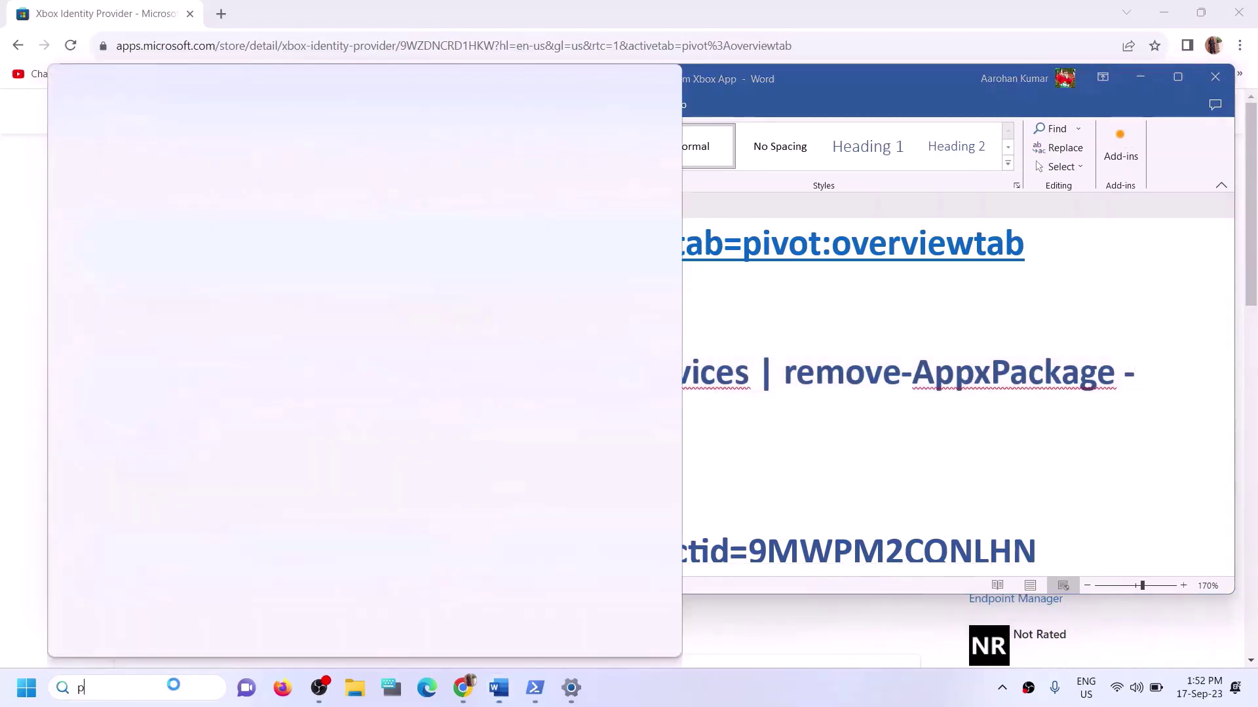
text(owersh)
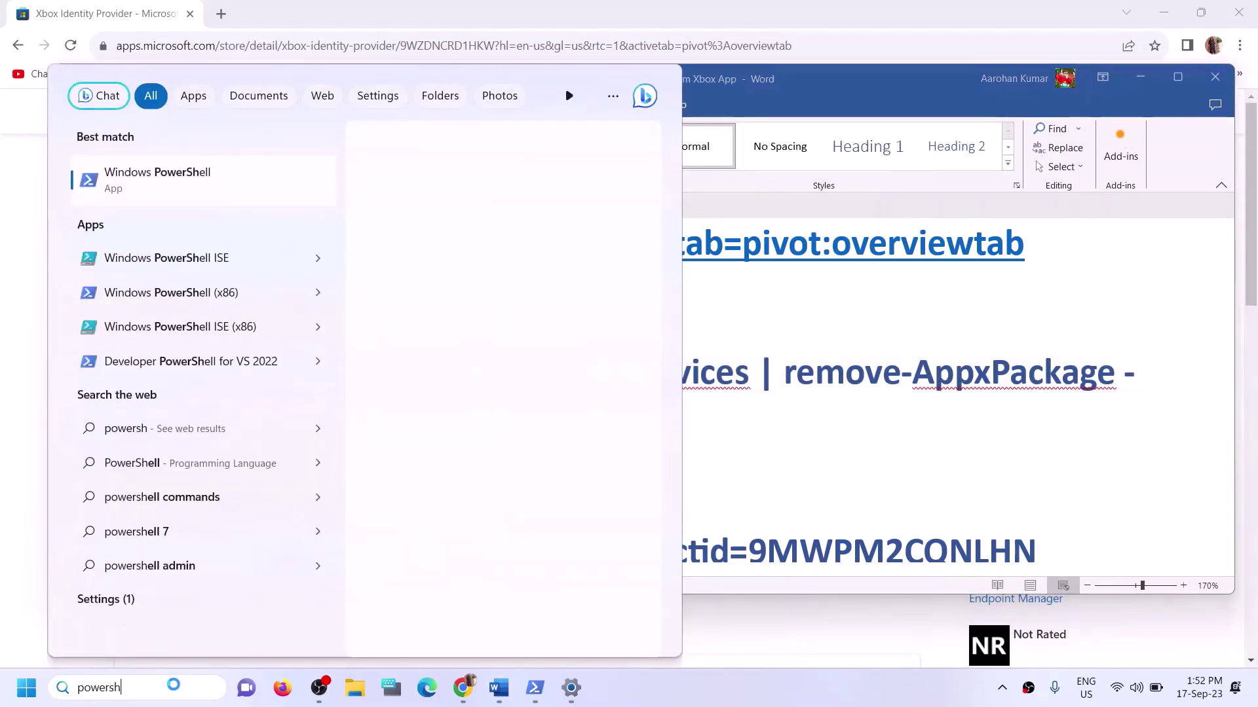
text(ell)
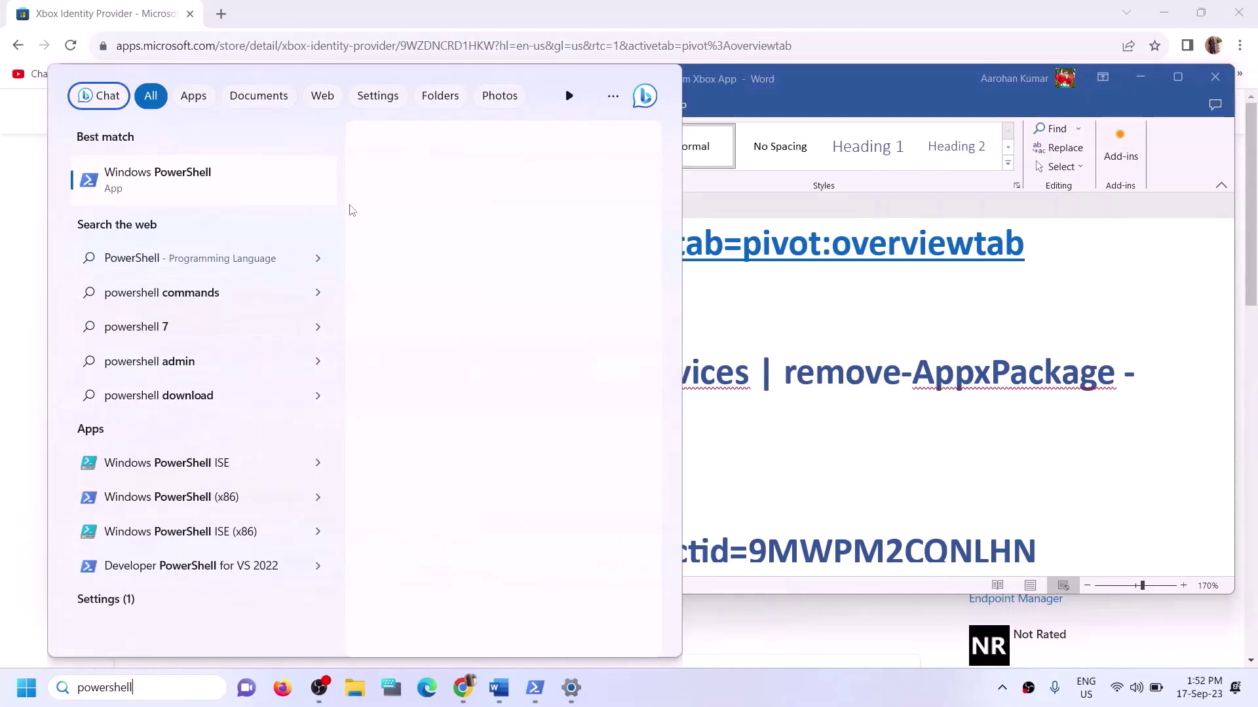
right_click(321, 201)
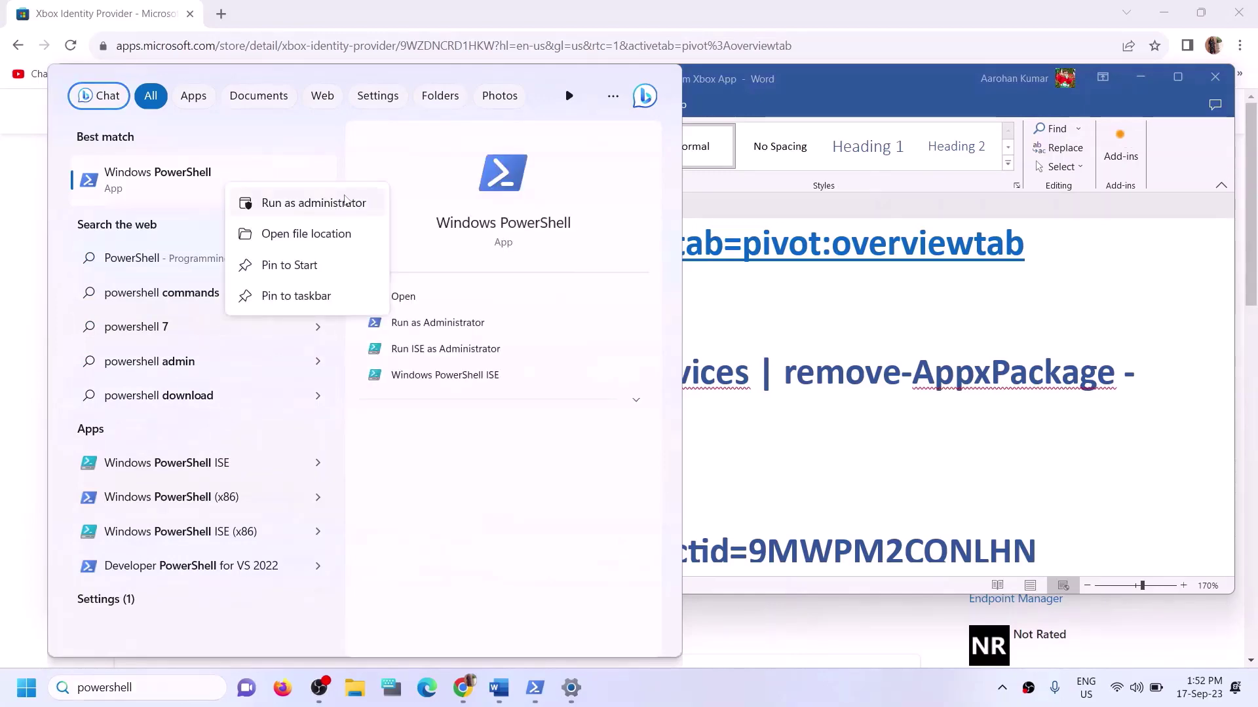
click(315, 203)
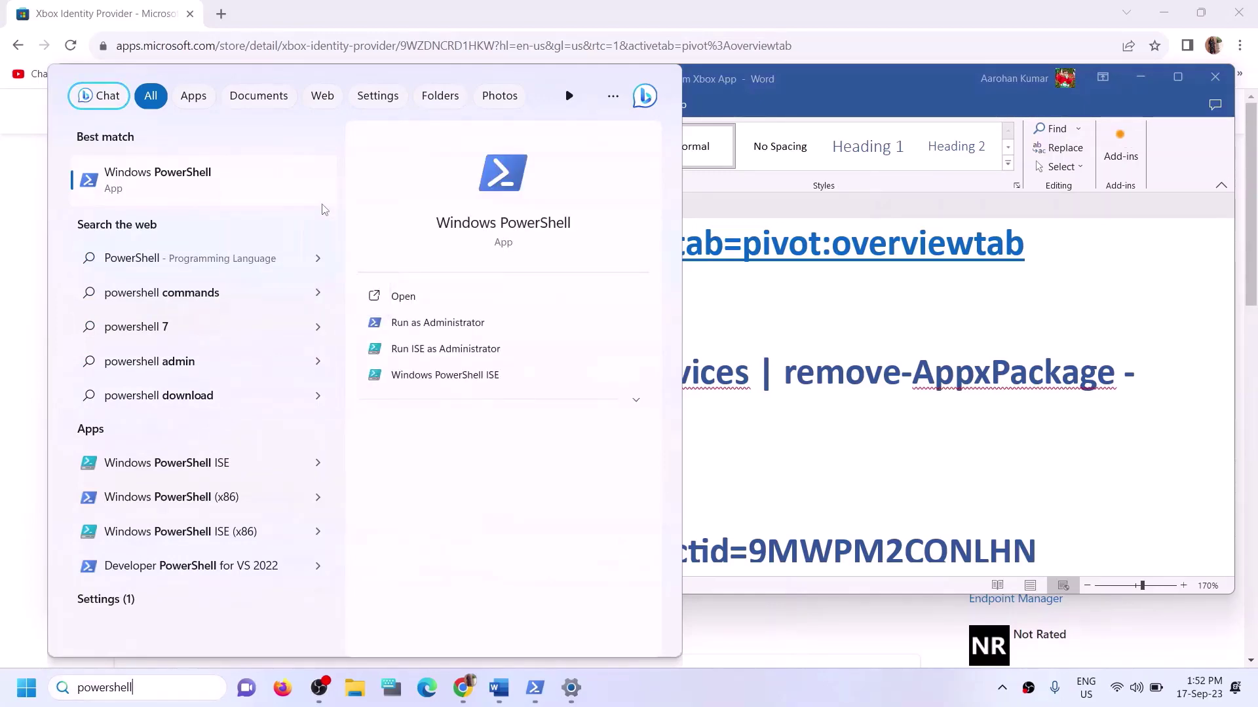
click(521, 471)
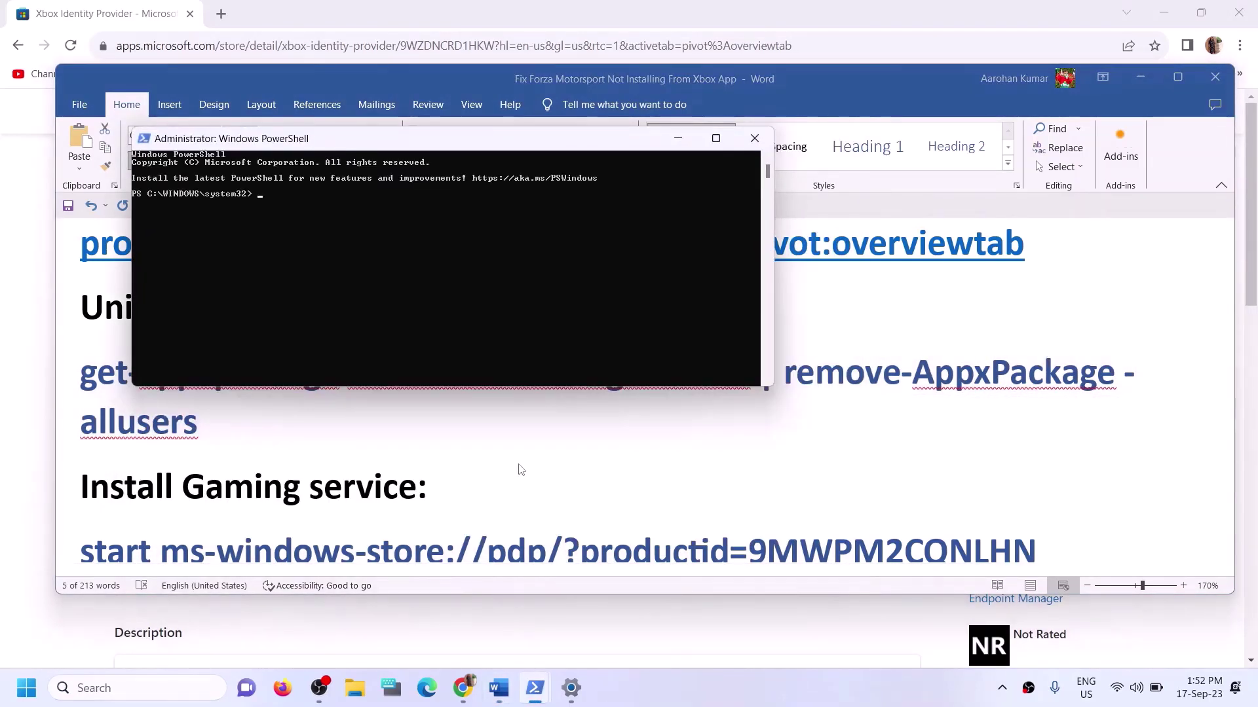
key(ctrl+v)
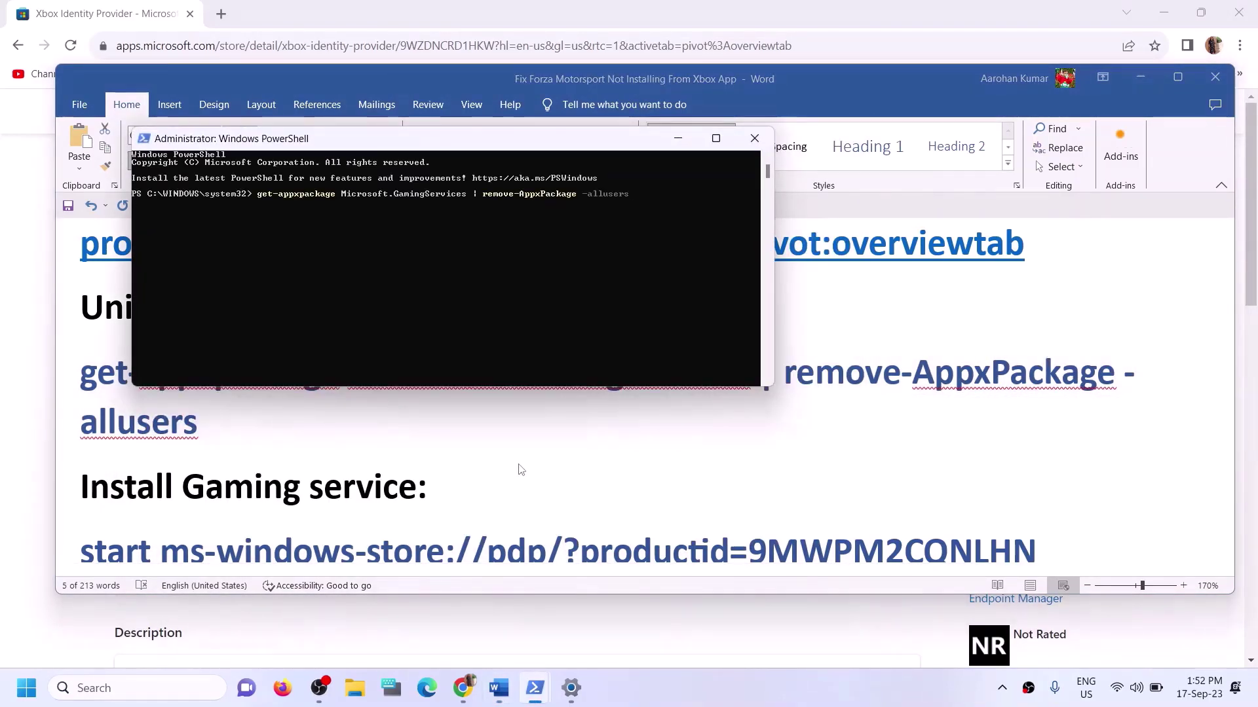
- Copy "start ms-windows-store://pdp/?productid=9MWPM2CQNLHN" from Word, run it in PowerShell, and maximize the resulting Microsoft Store window
key(alt+Tab)
scroll(331, 446, down, 3)
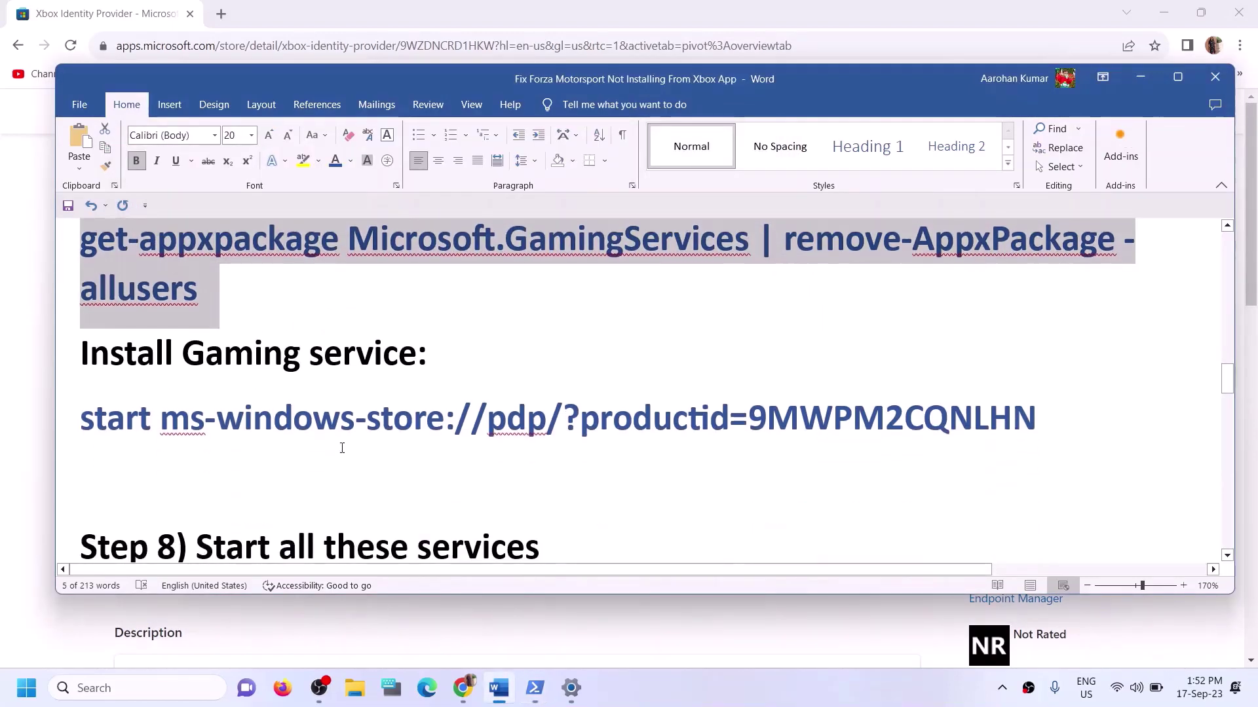
drag(1041, 409, 79, 420)
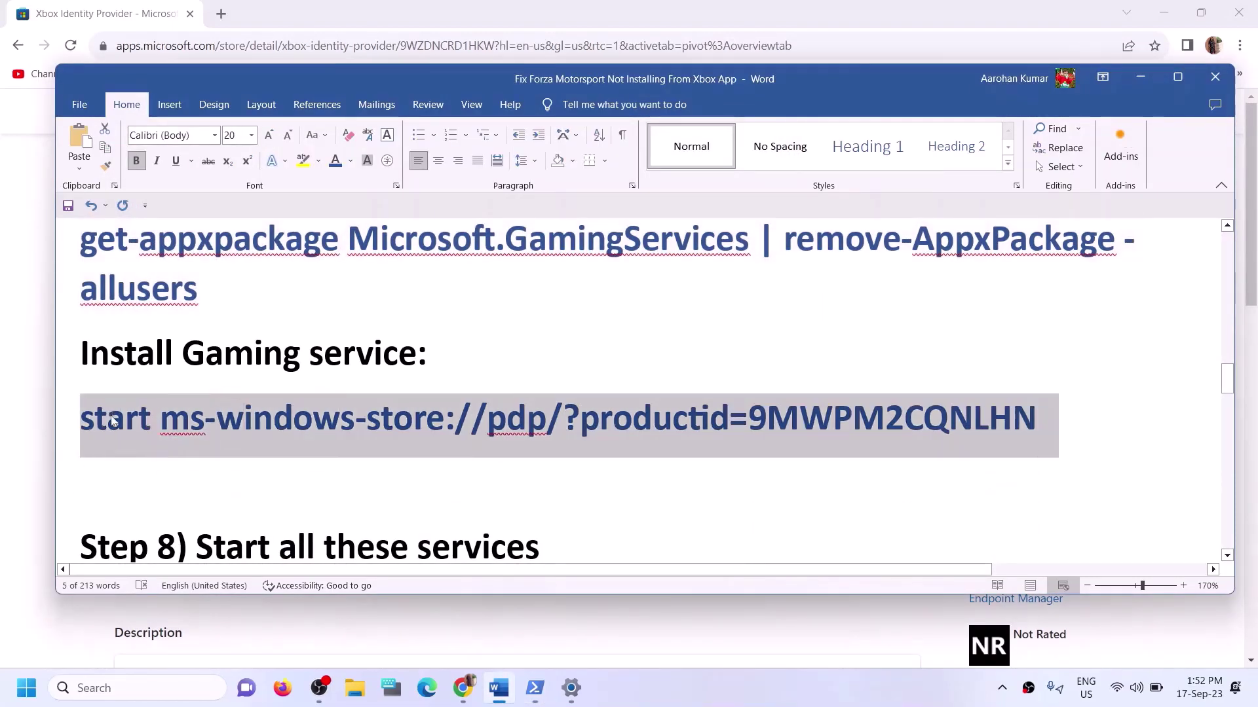
key(alt+Tab)
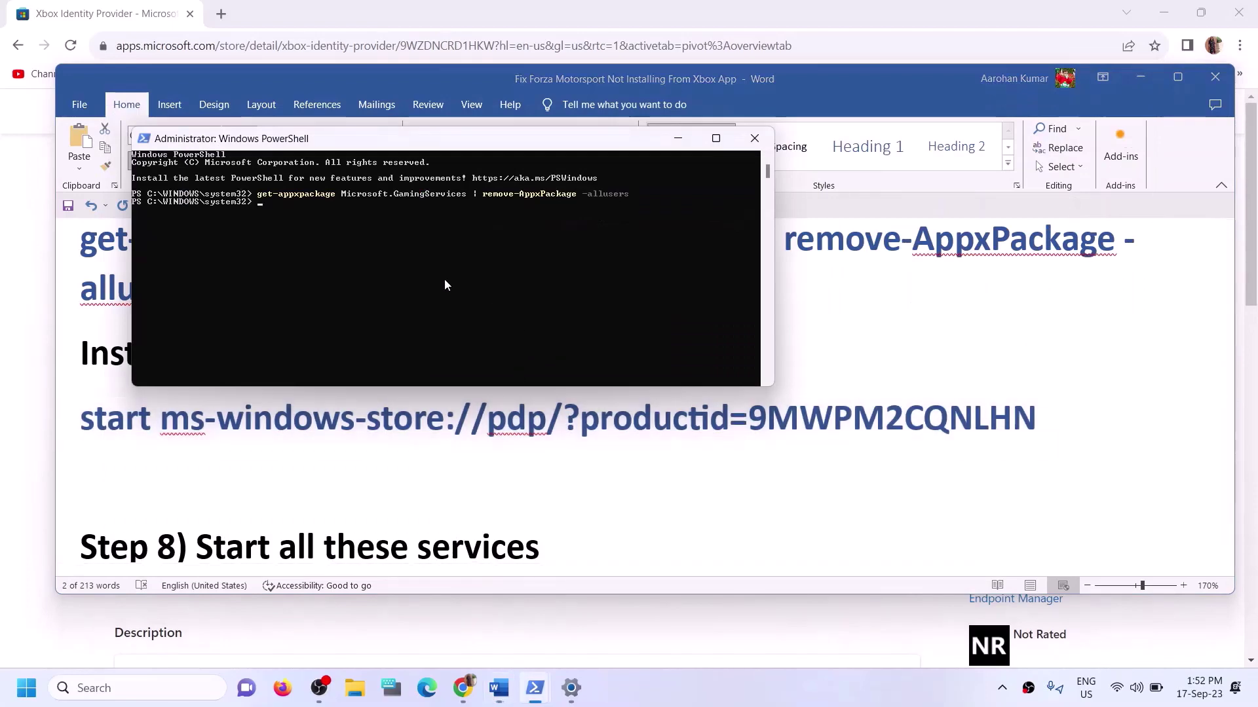
right_click(445, 285)
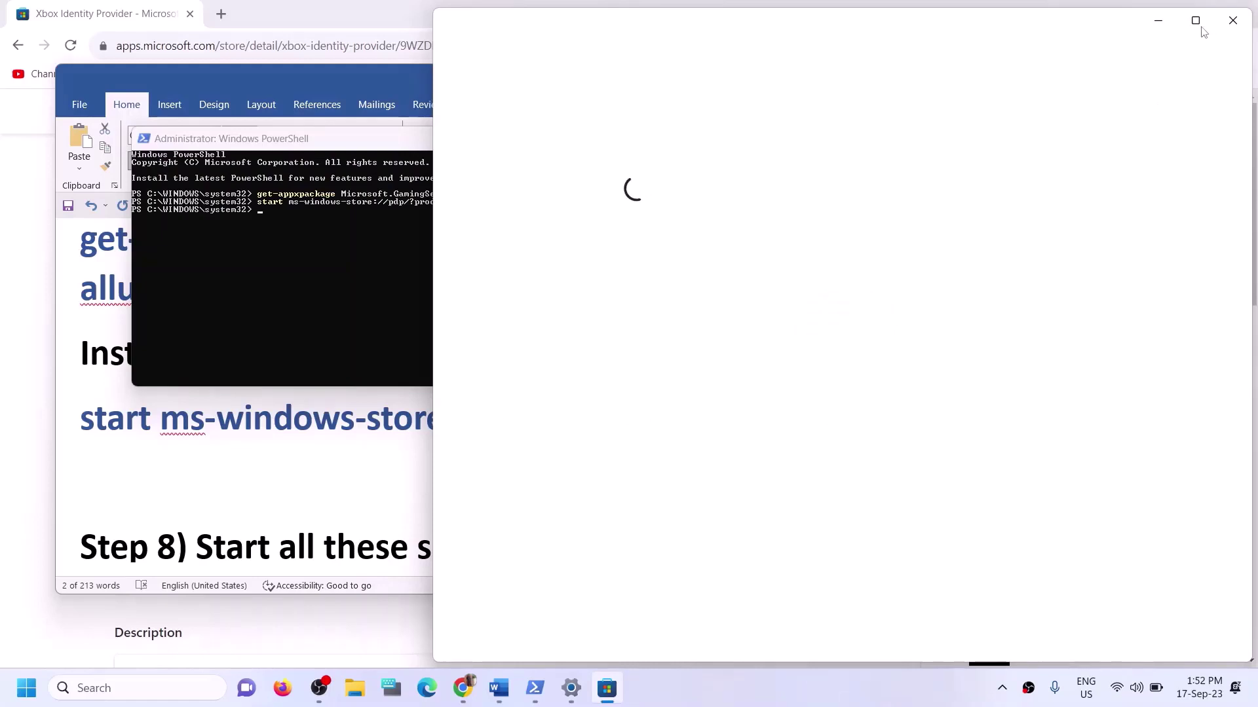
click(1195, 21)
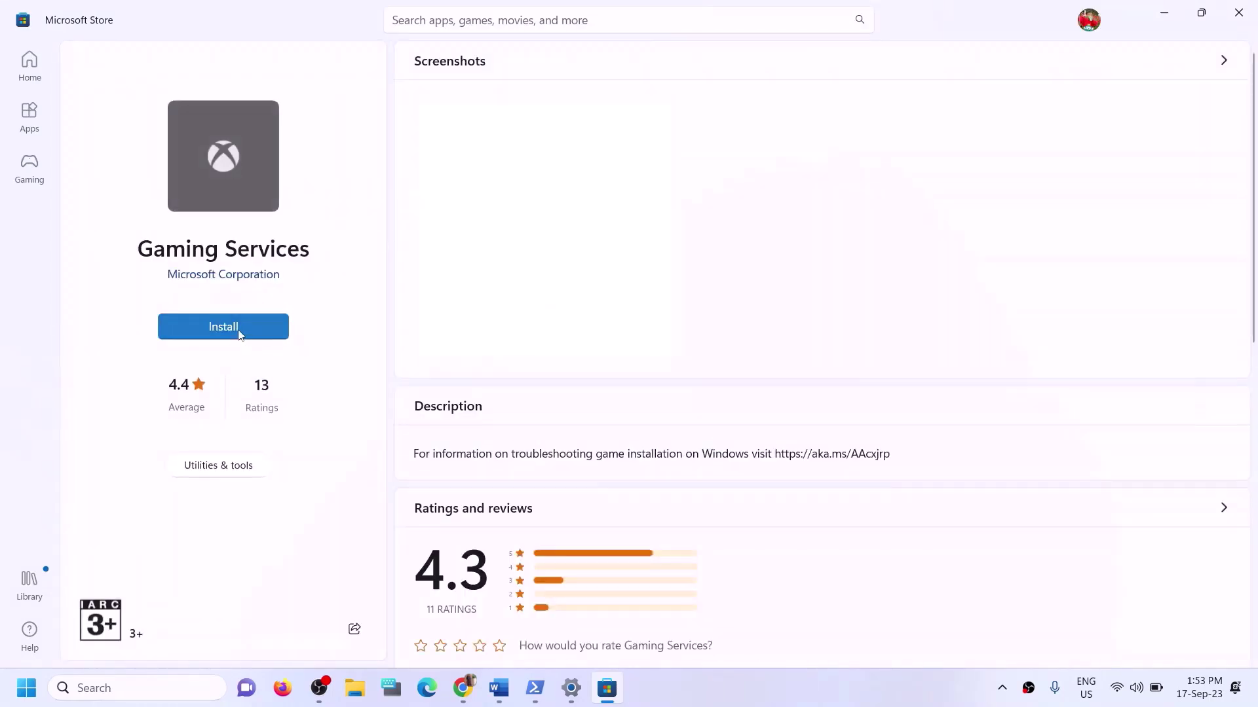
- Install Gaming Services from its Microsoft Store listing and allow Host Process for Windows Services to make changes to the device
click(239, 335)
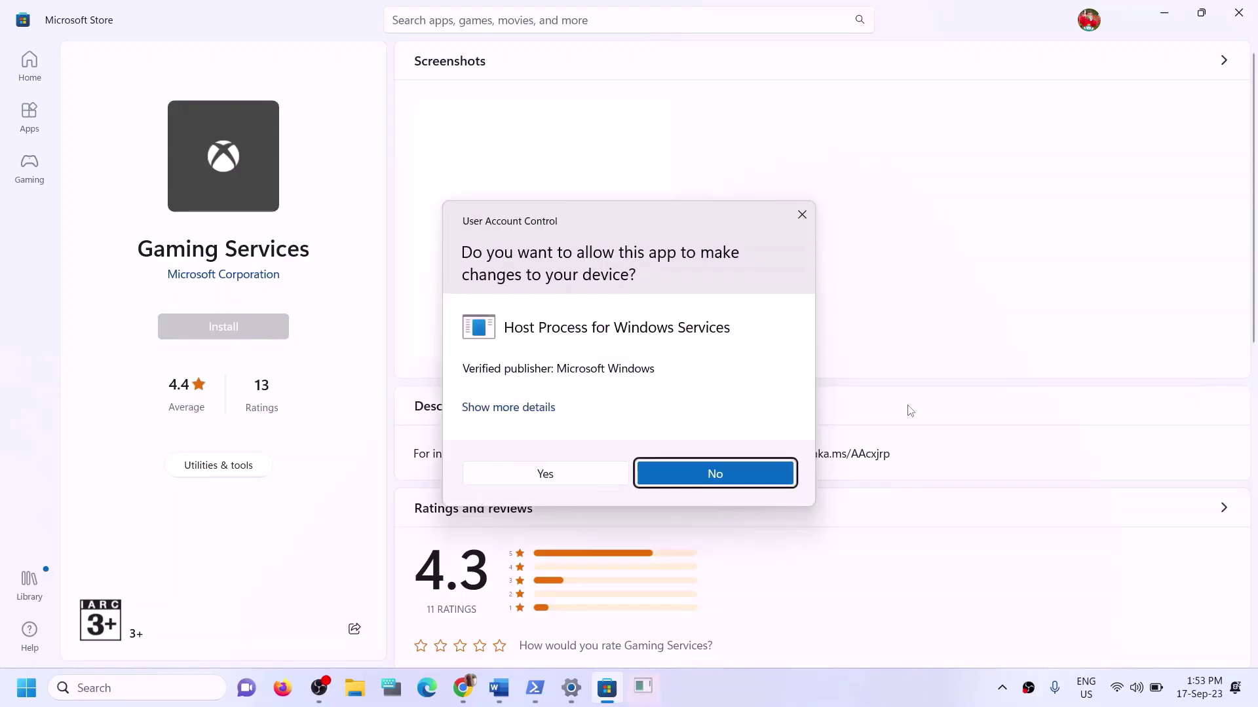
click(541, 481)
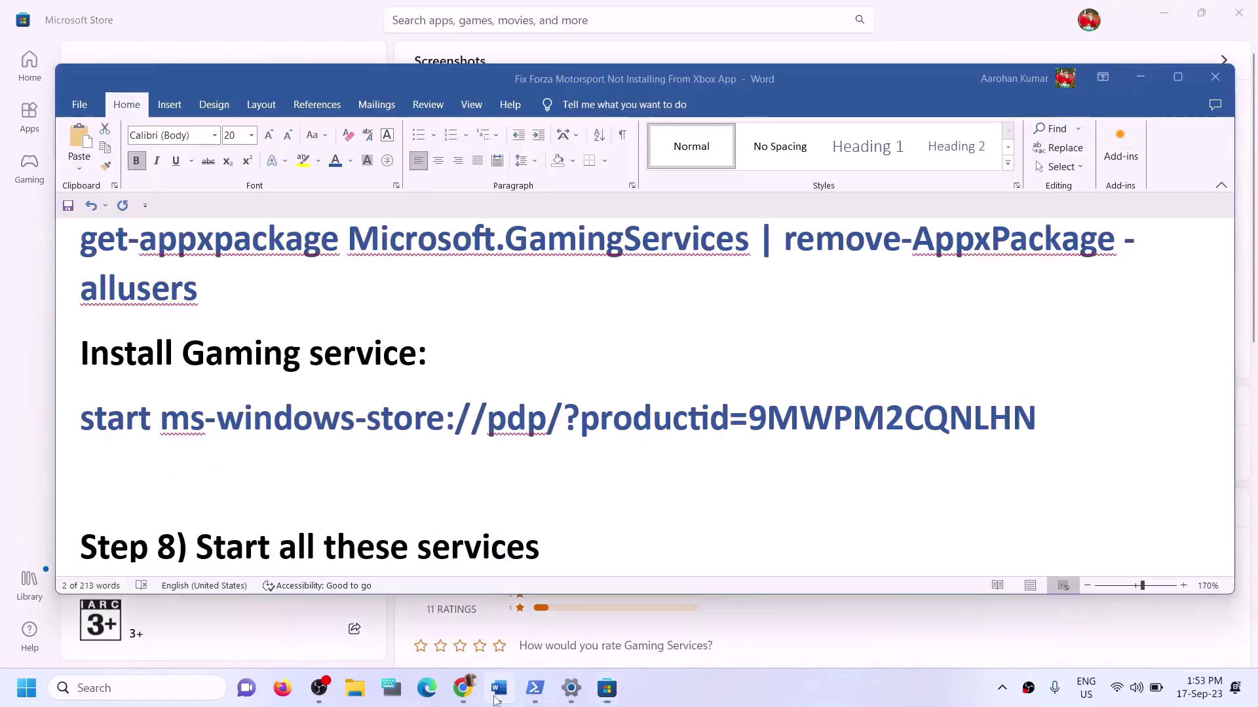
- Switch to Word to review the services listed under Step 8, and search Windows for "services" to open the Services app
click(498, 687)
scroll(513, 510, down, 5)
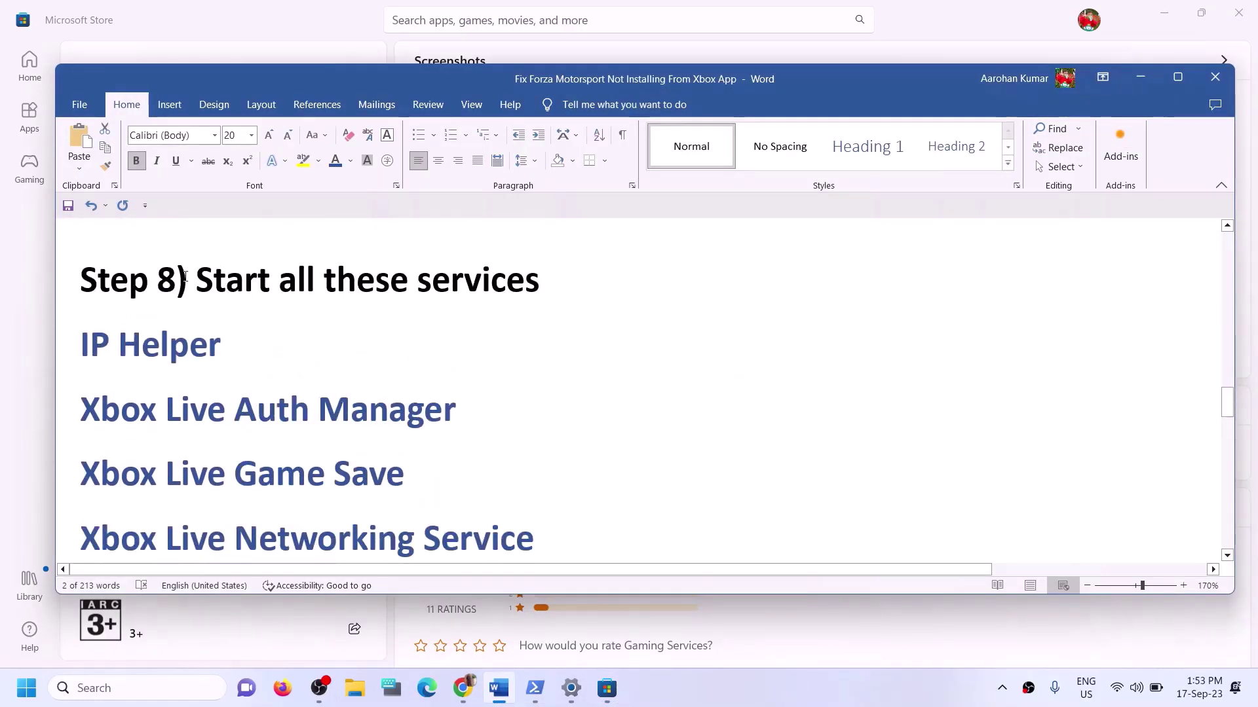
drag(185, 276, 646, 297)
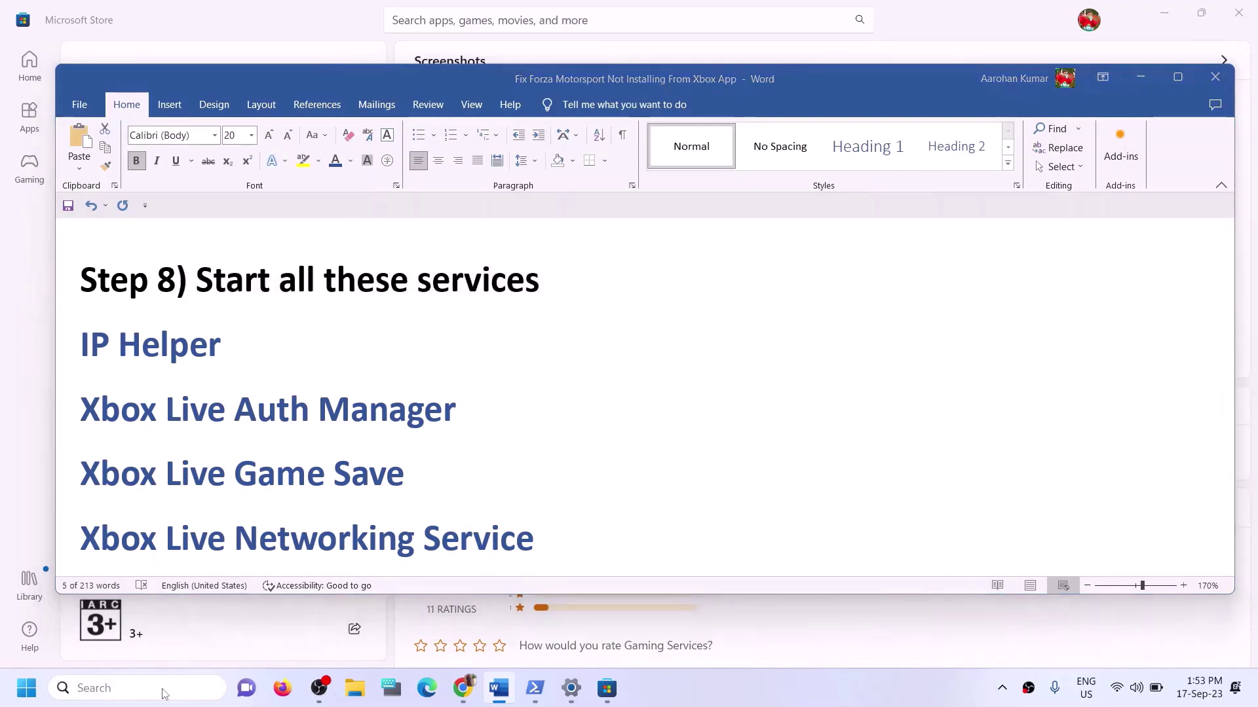
click(163, 693)
text(services)
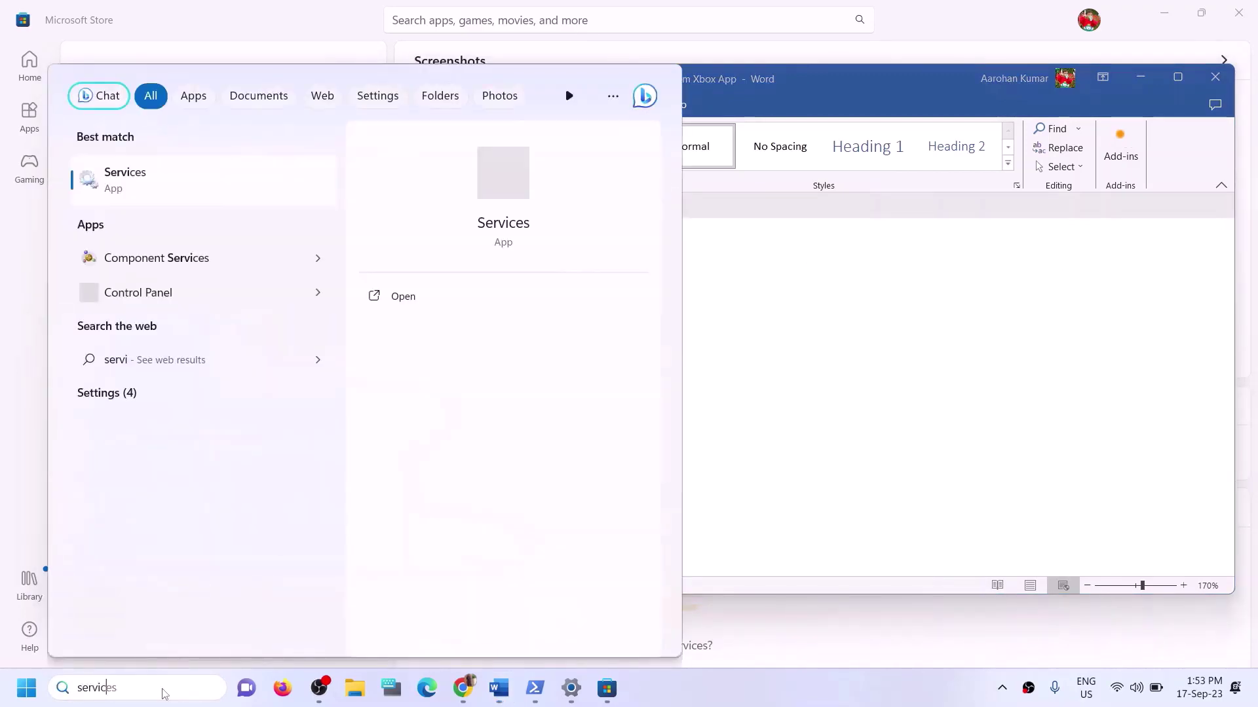
click(137, 178)
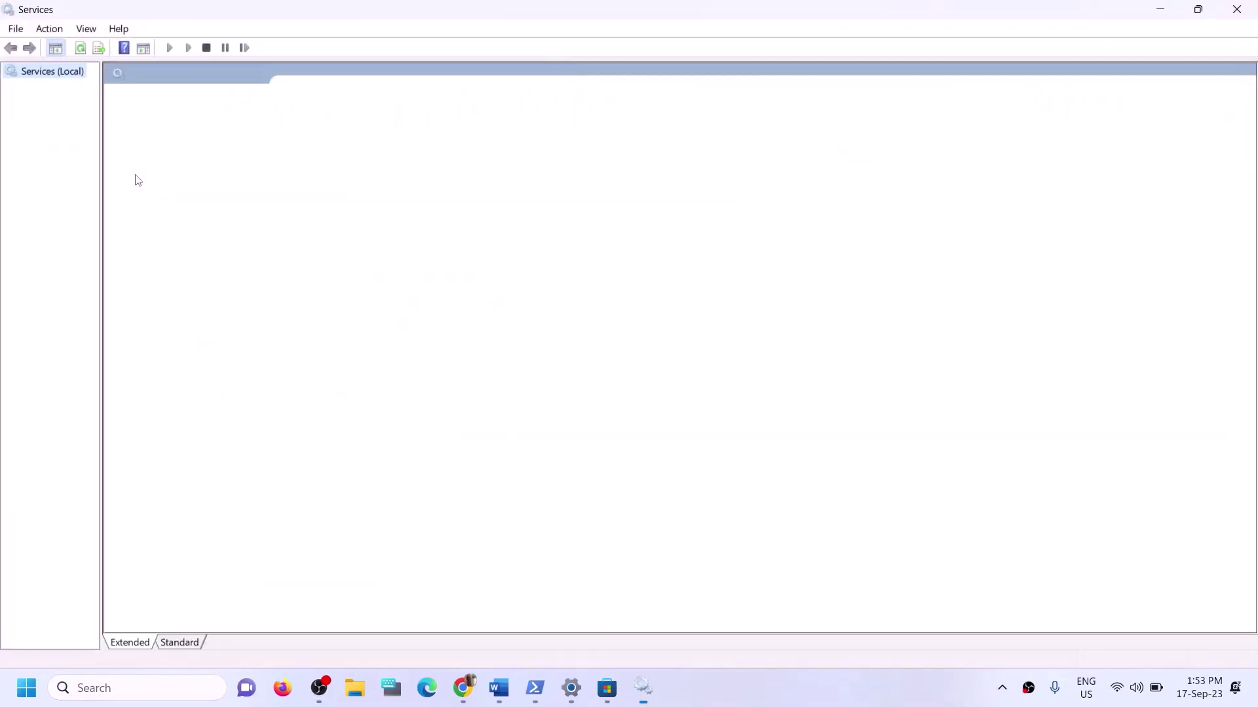
- Find the IP Helper service, set its startup type to Automatic, and apply and close its properties
click(394, 423)
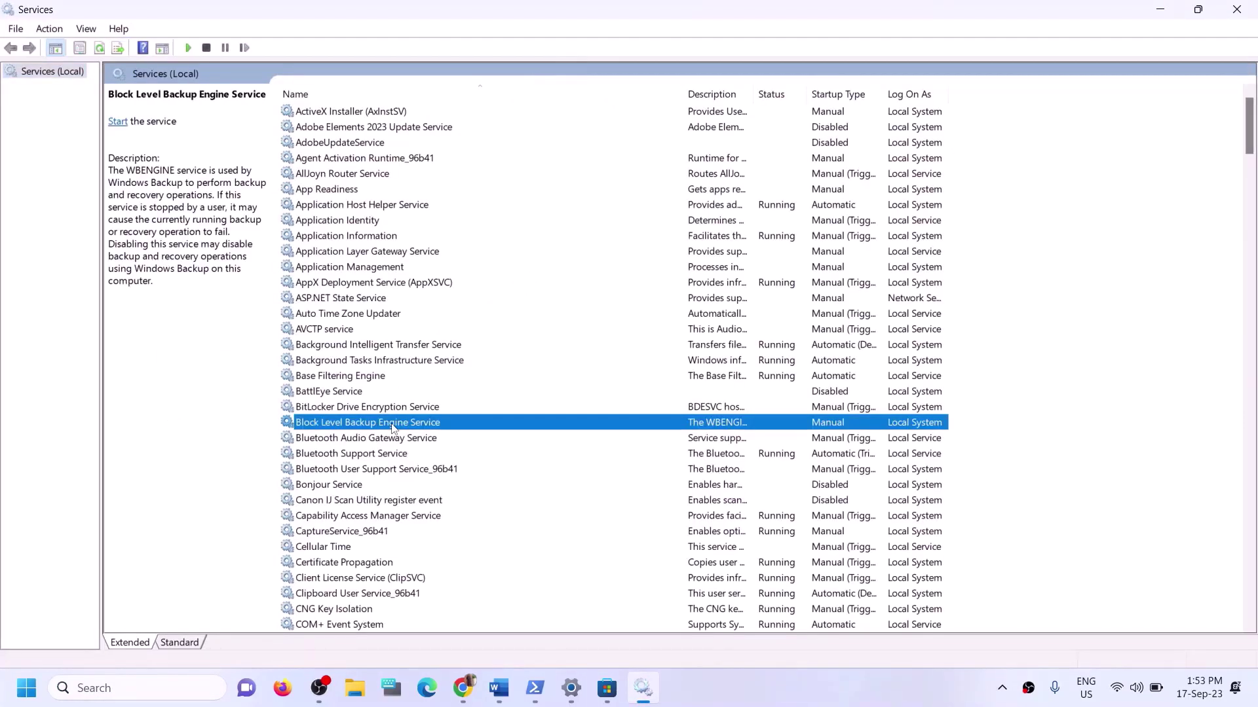
key(i)
click(315, 361)
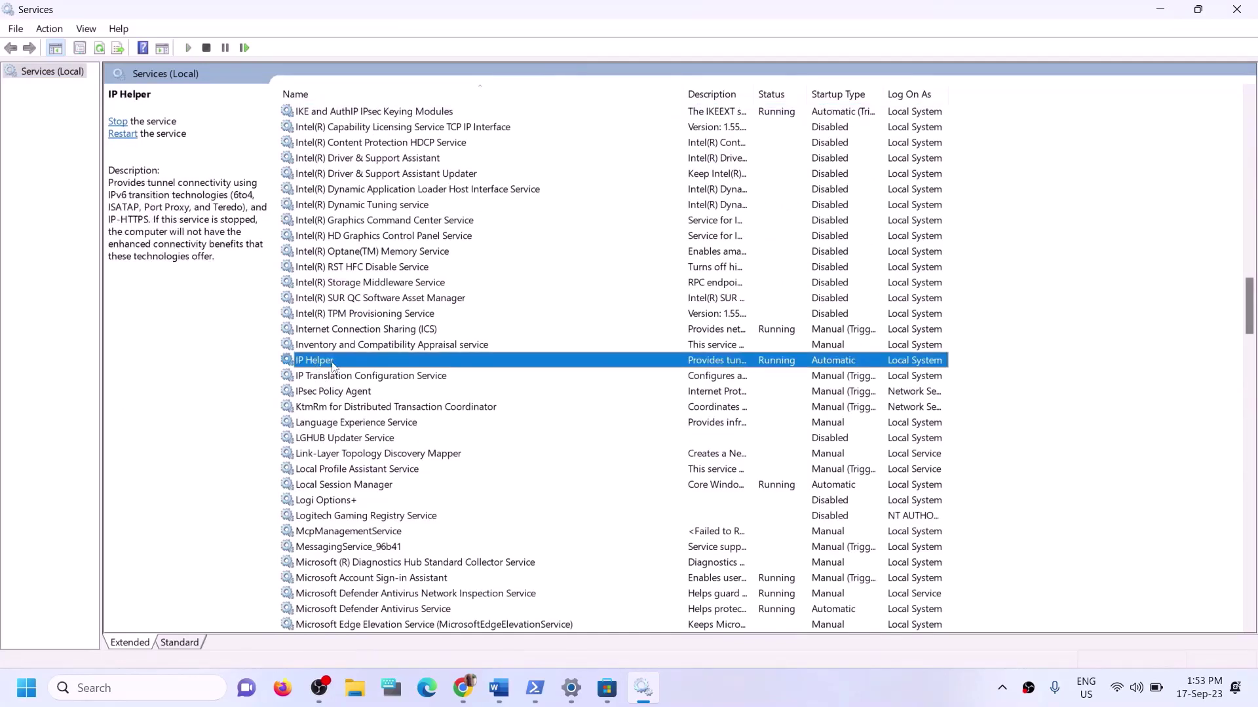
double_click(332, 364)
click(604, 324)
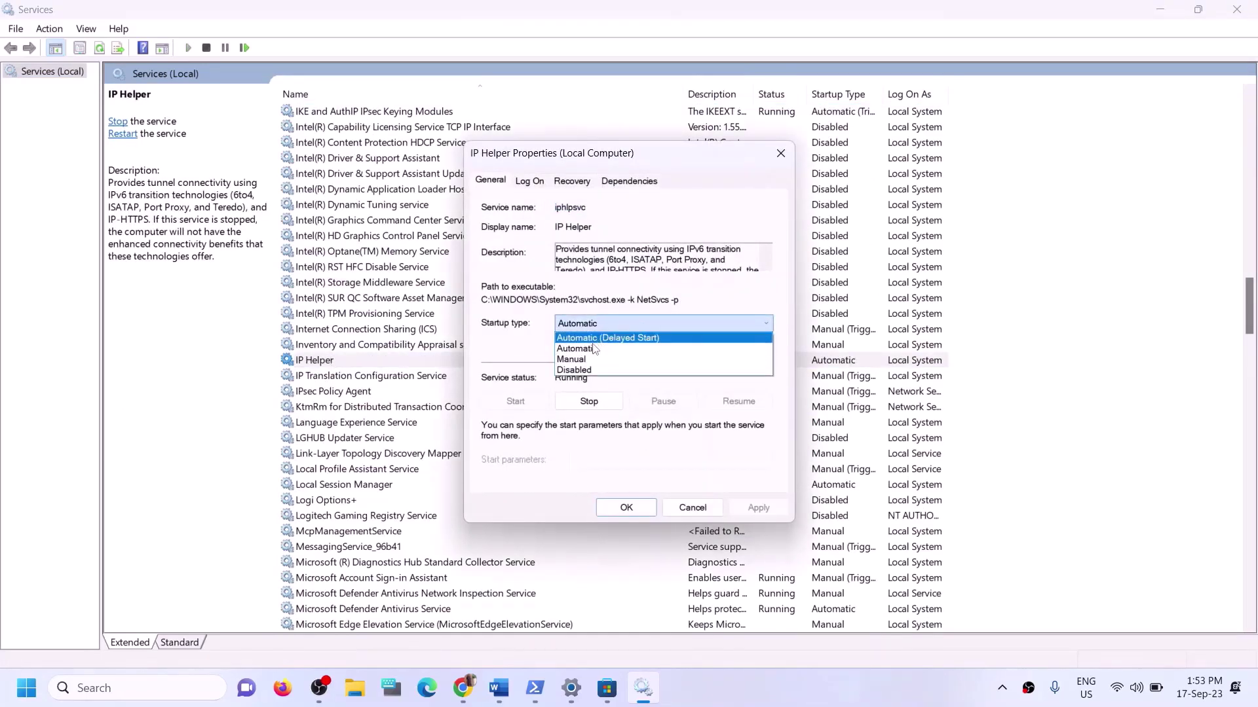
click(573, 358)
click(662, 323)
click(655, 348)
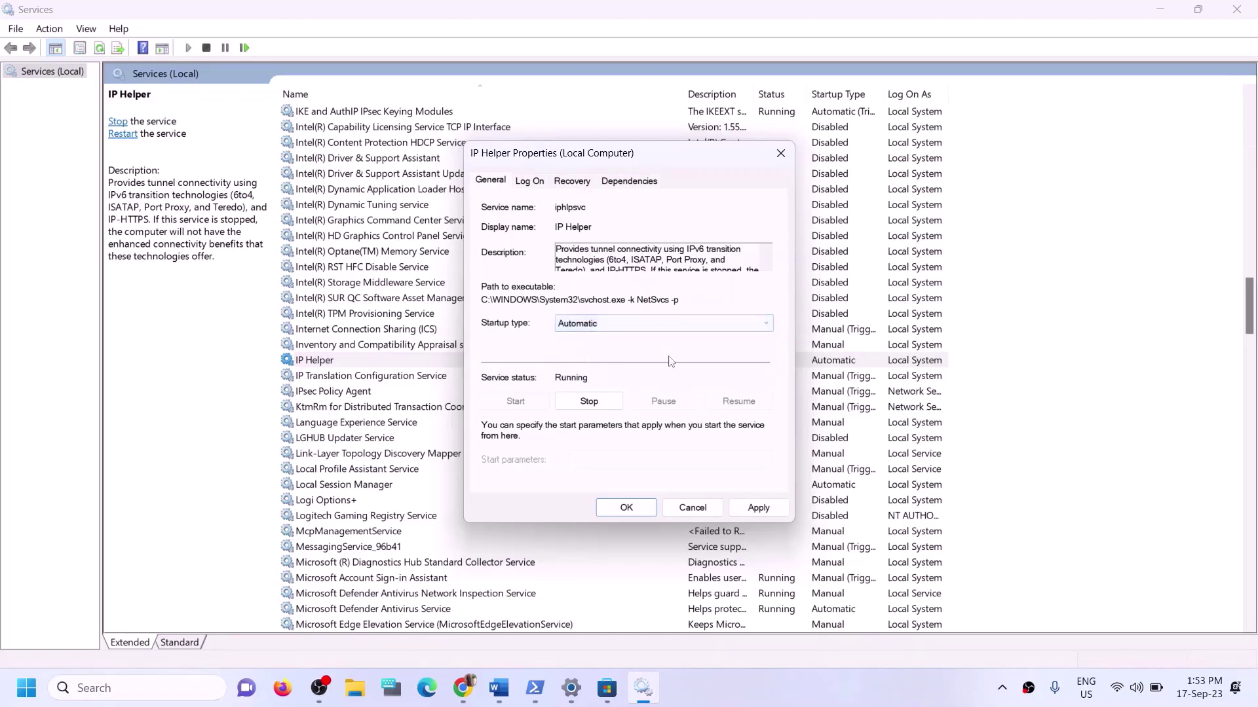
click(747, 510)
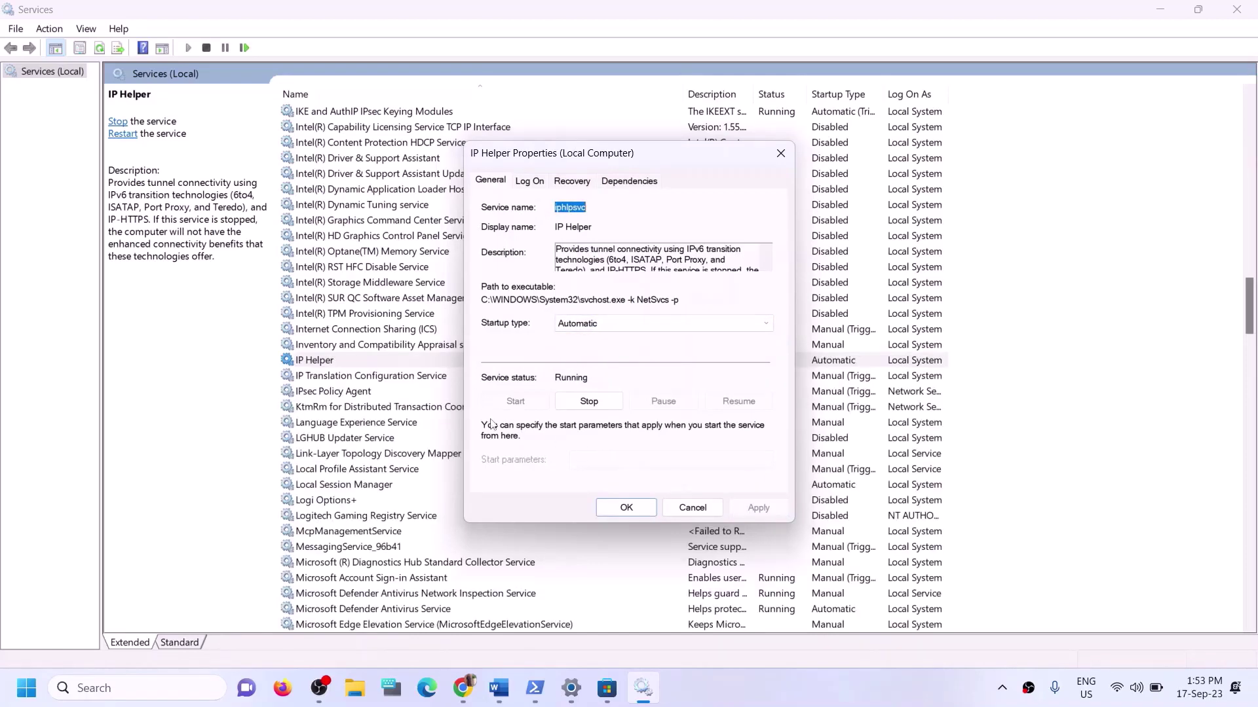
click(616, 504)
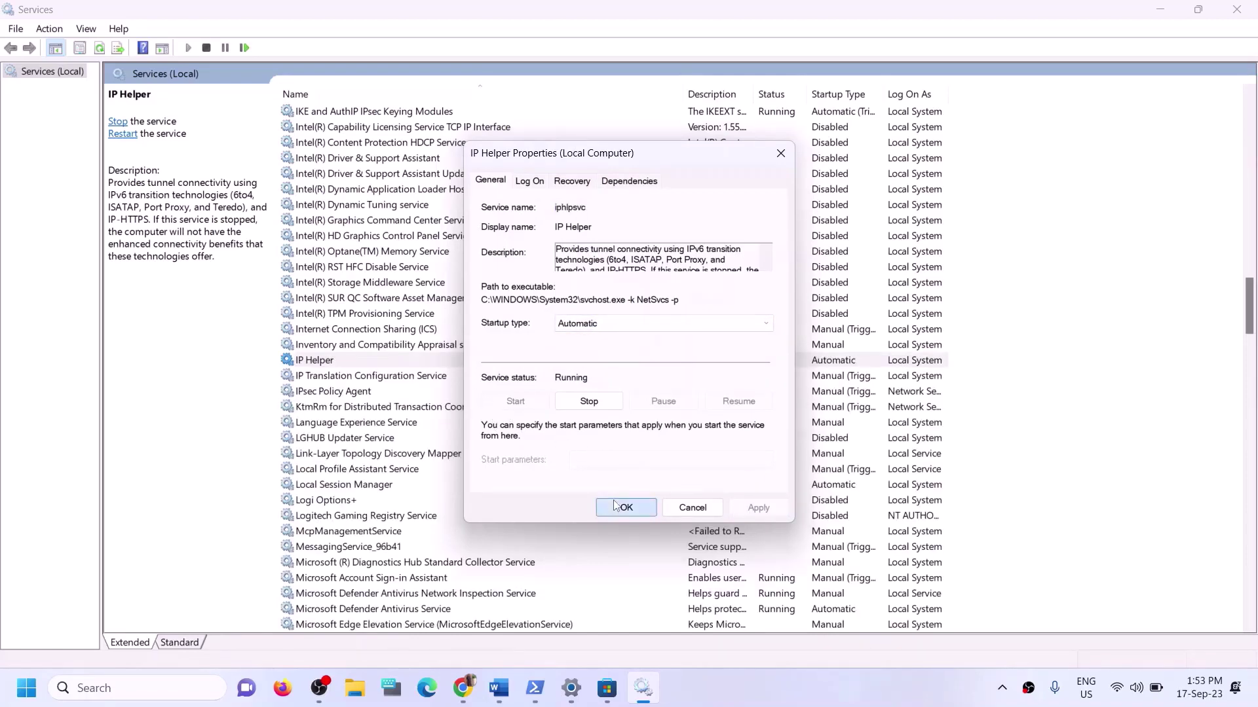
- Find Xbox Accessory Management Service, set its startup type to Automatic, and apply and close its properties
click(421, 502)
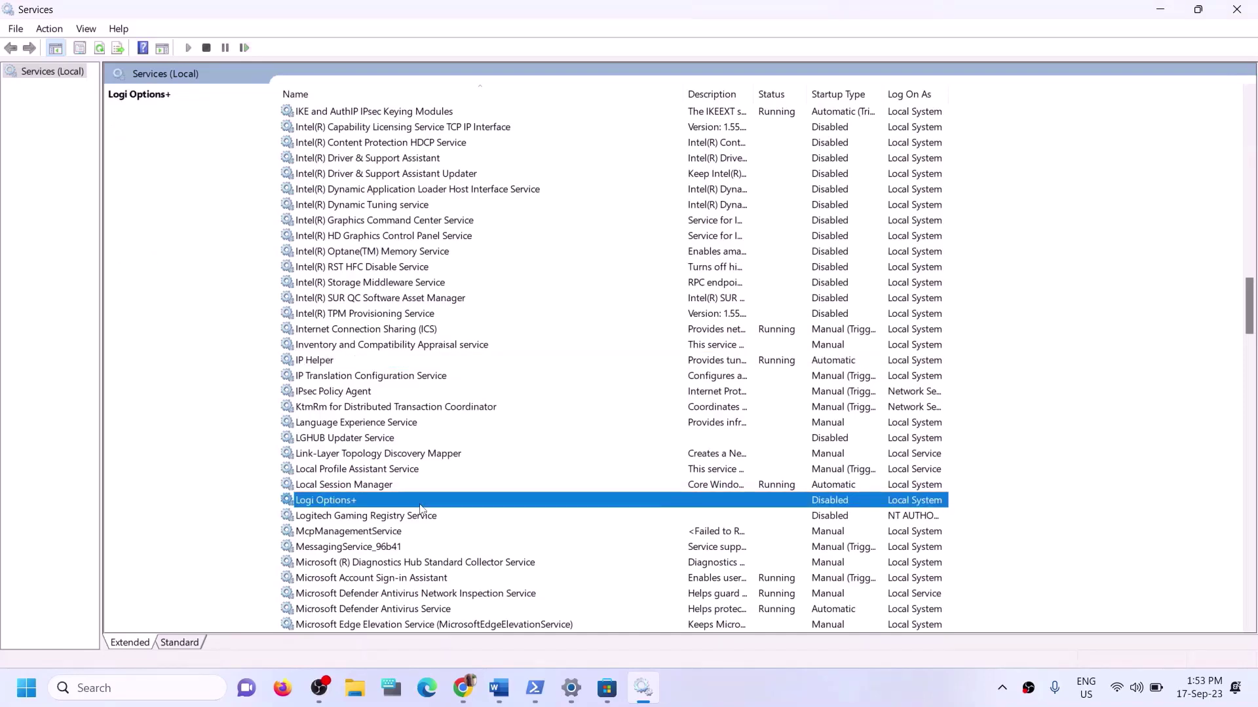
key(x)
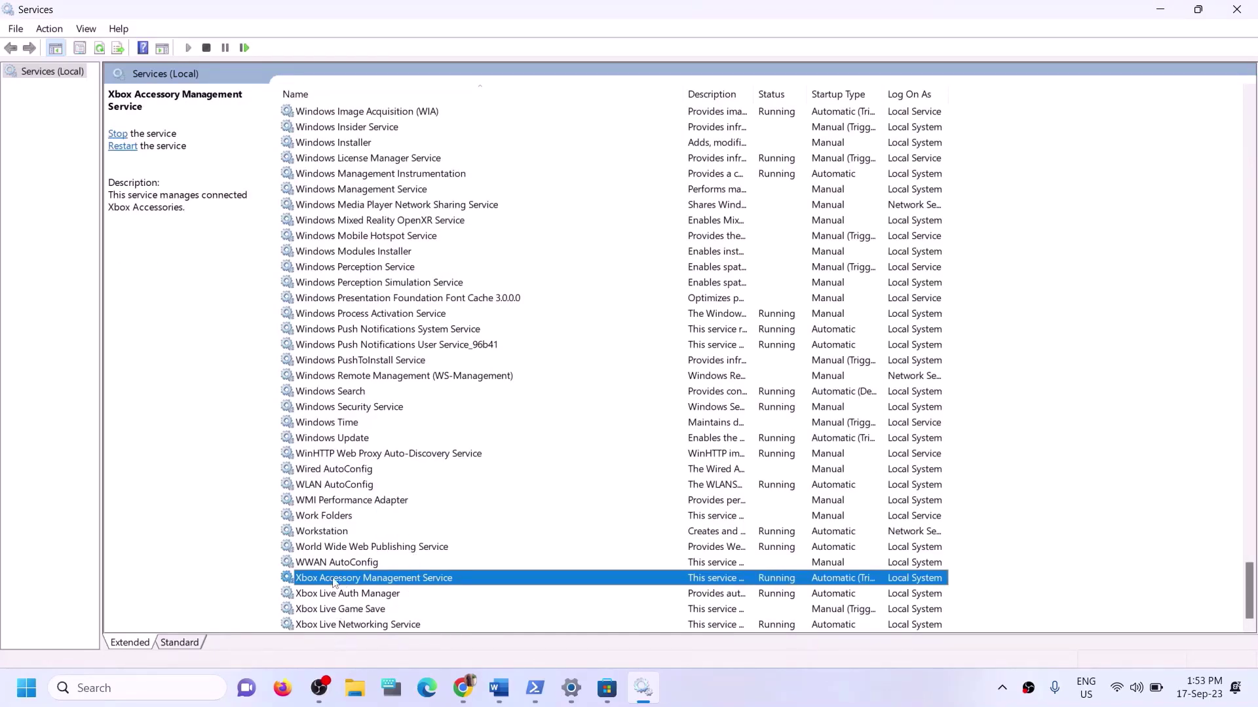
double_click(430, 579)
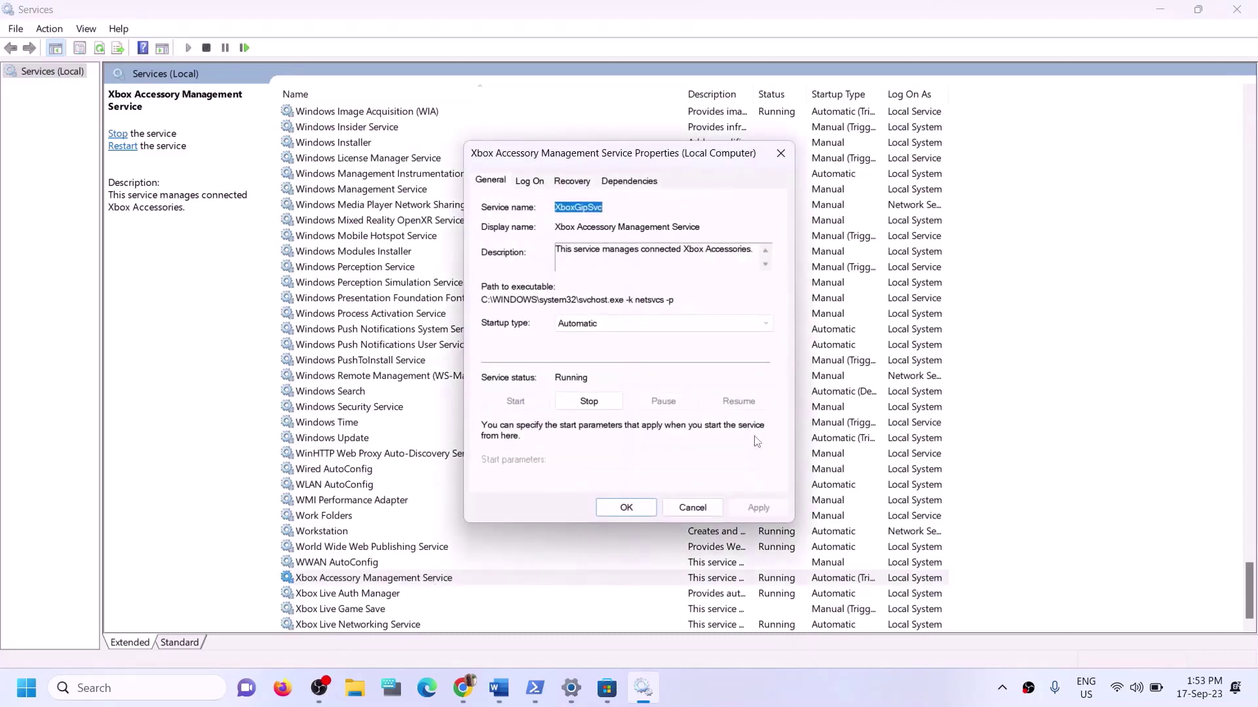
click(628, 327)
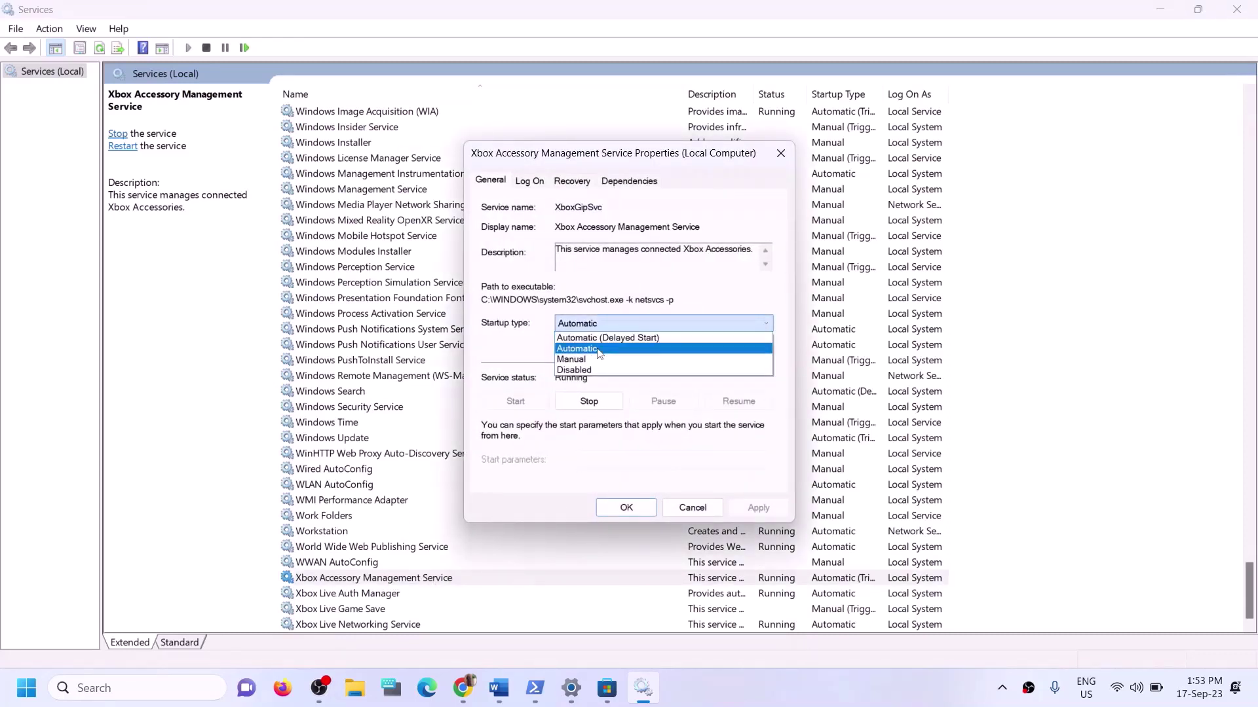
click(589, 336)
click(758, 508)
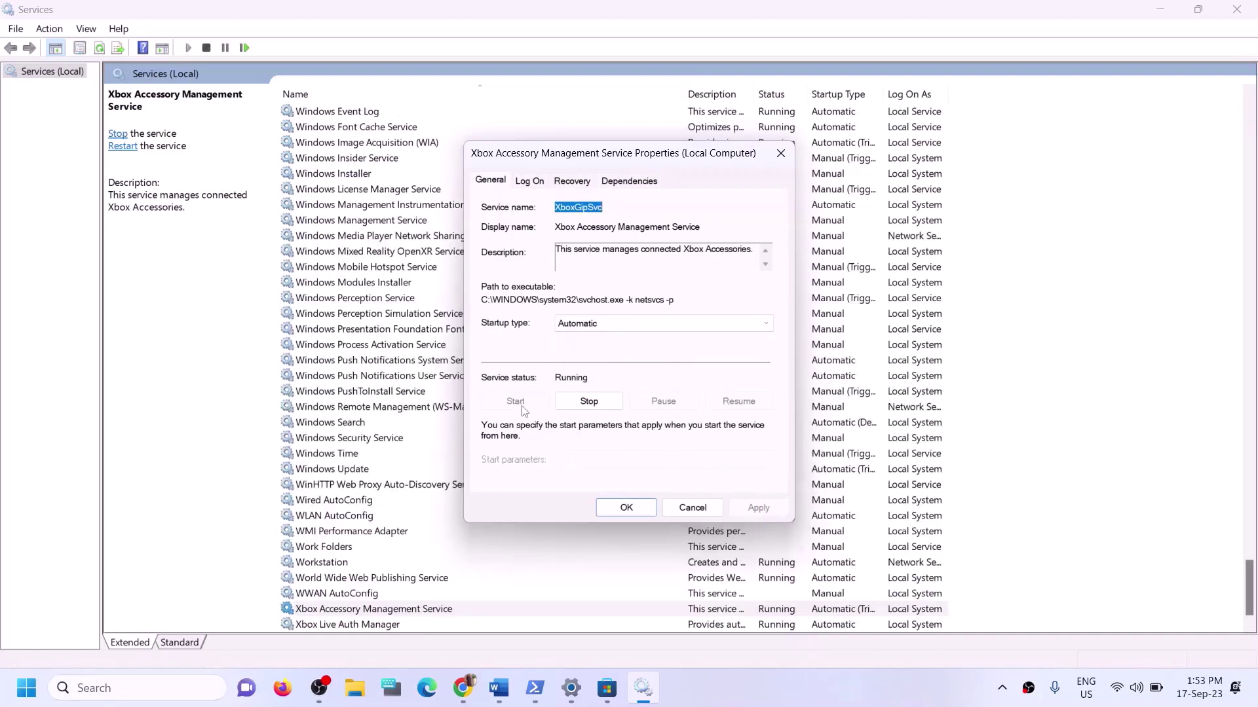
click(606, 509)
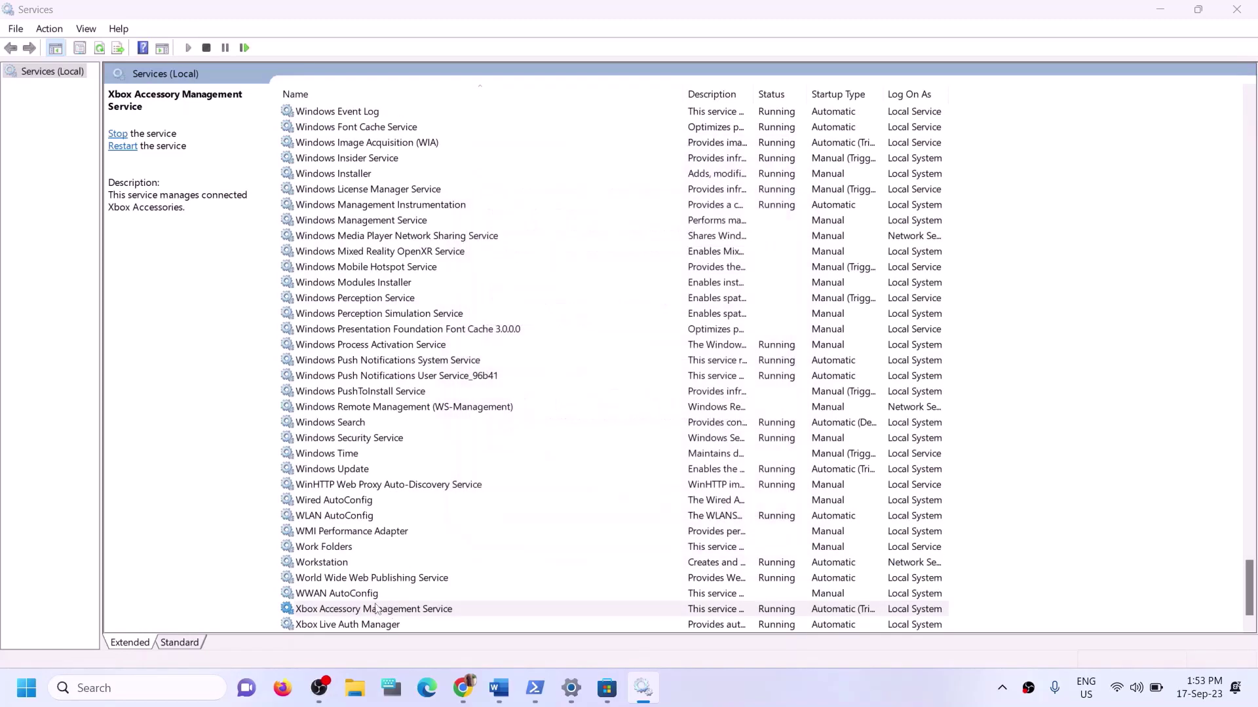
- Set the Xbox Live Auth Manager service's startup type to Automatic, and apply and close its properties
double_click(369, 597)
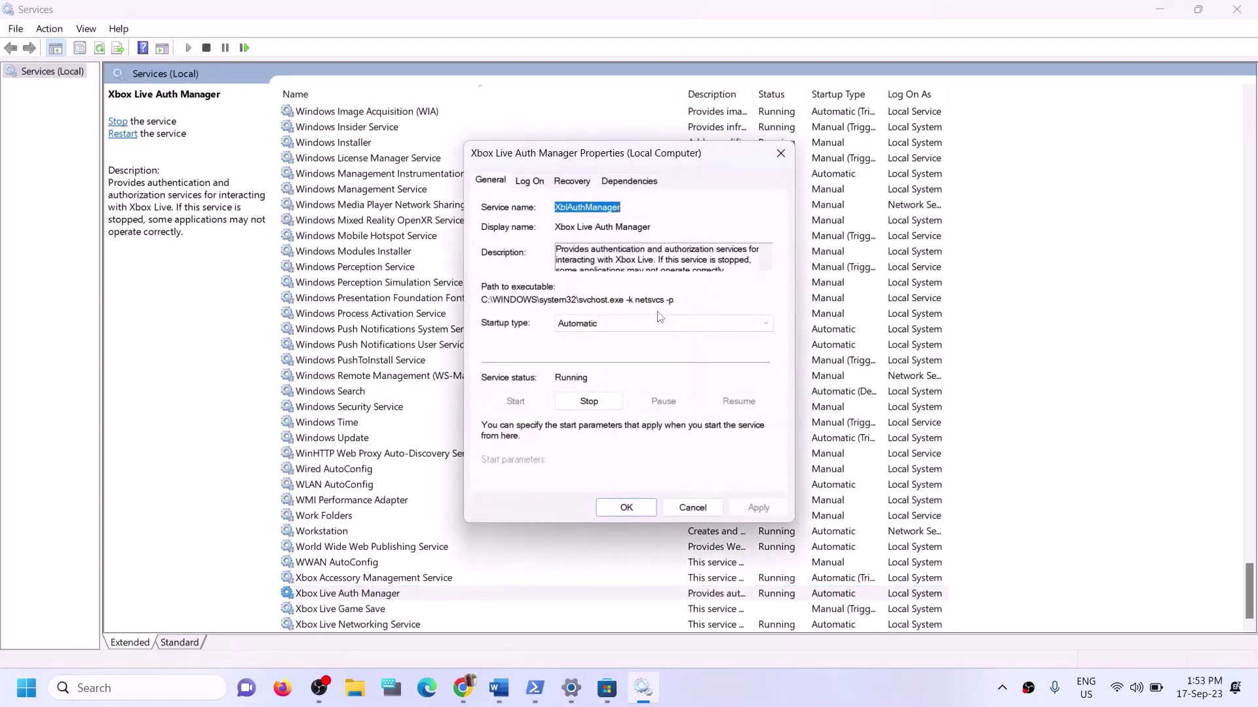
click(661, 323)
click(589, 353)
click(757, 507)
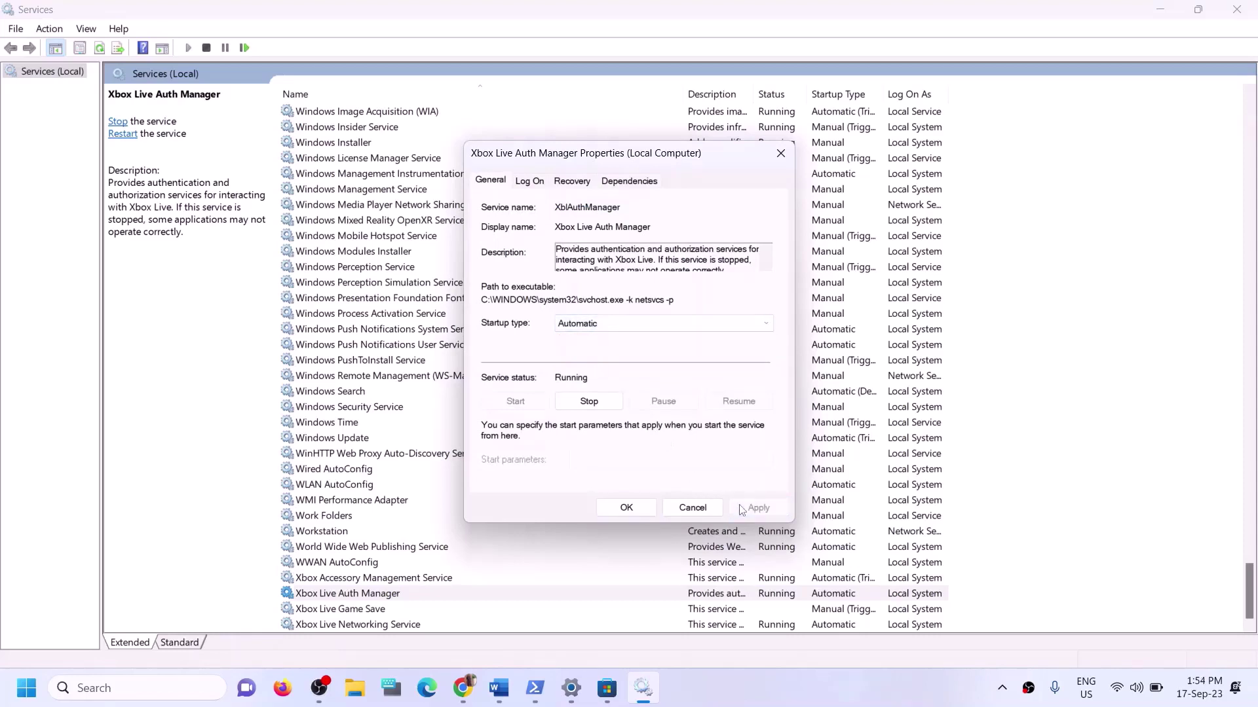
click(638, 513)
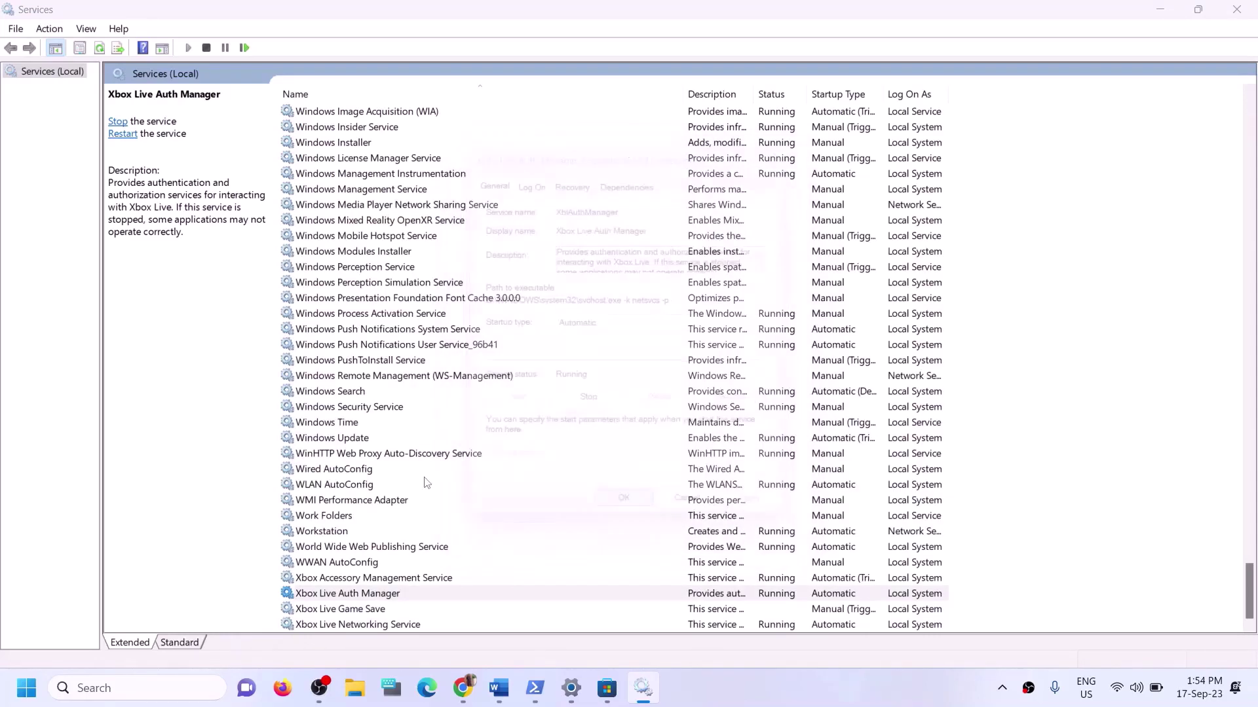
- Set the Xbox Live Game Save service's startup type to Automatic, apply it, start the service and close its properties
key(Down)
key(Return)
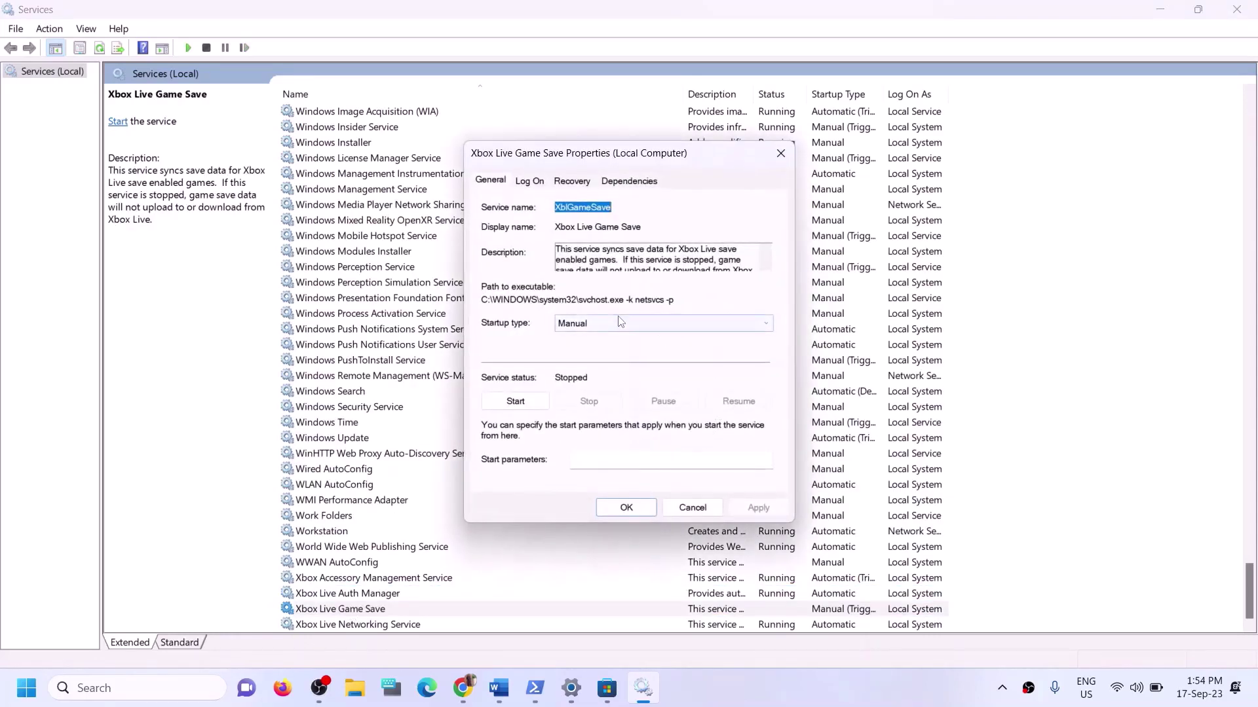
click(617, 324)
click(578, 351)
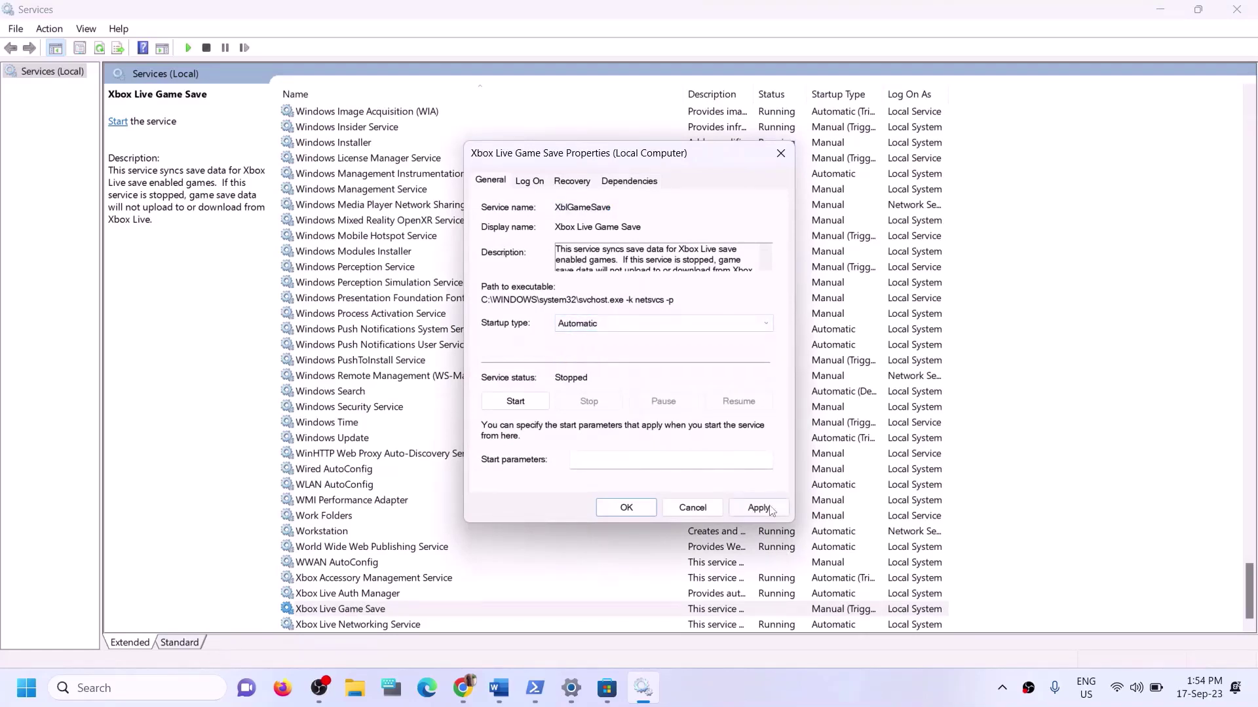
click(758, 508)
click(517, 402)
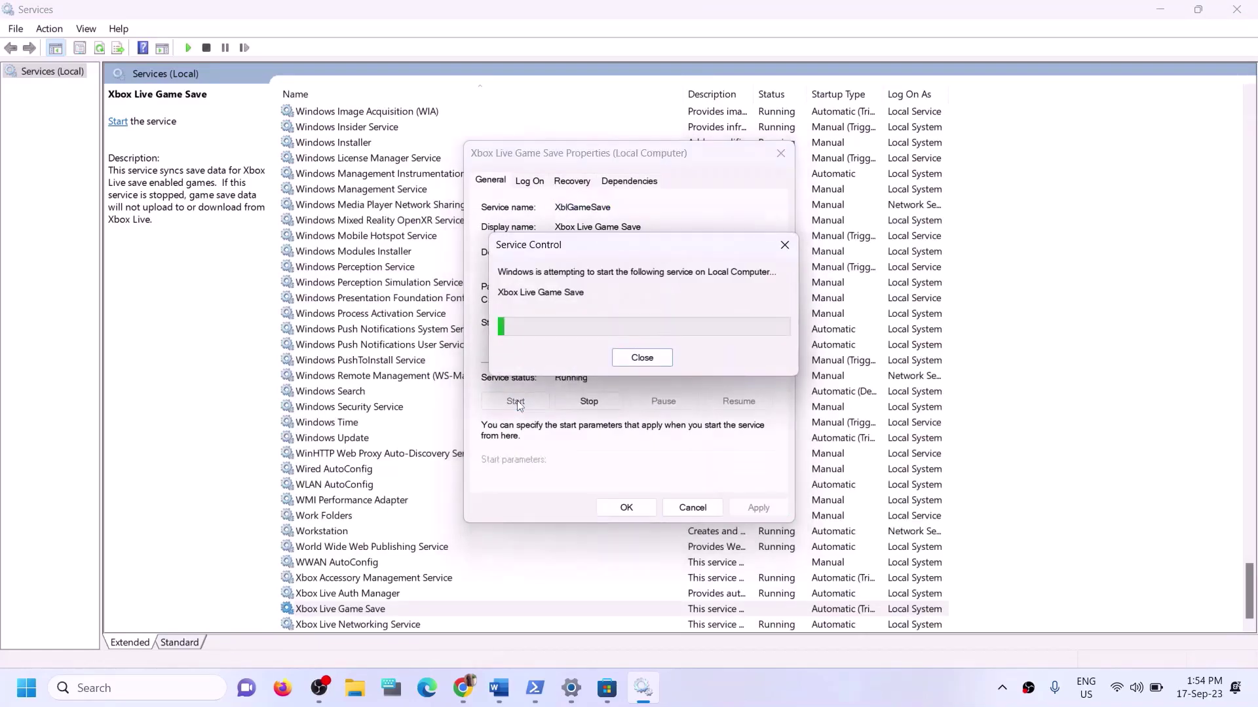
click(625, 509)
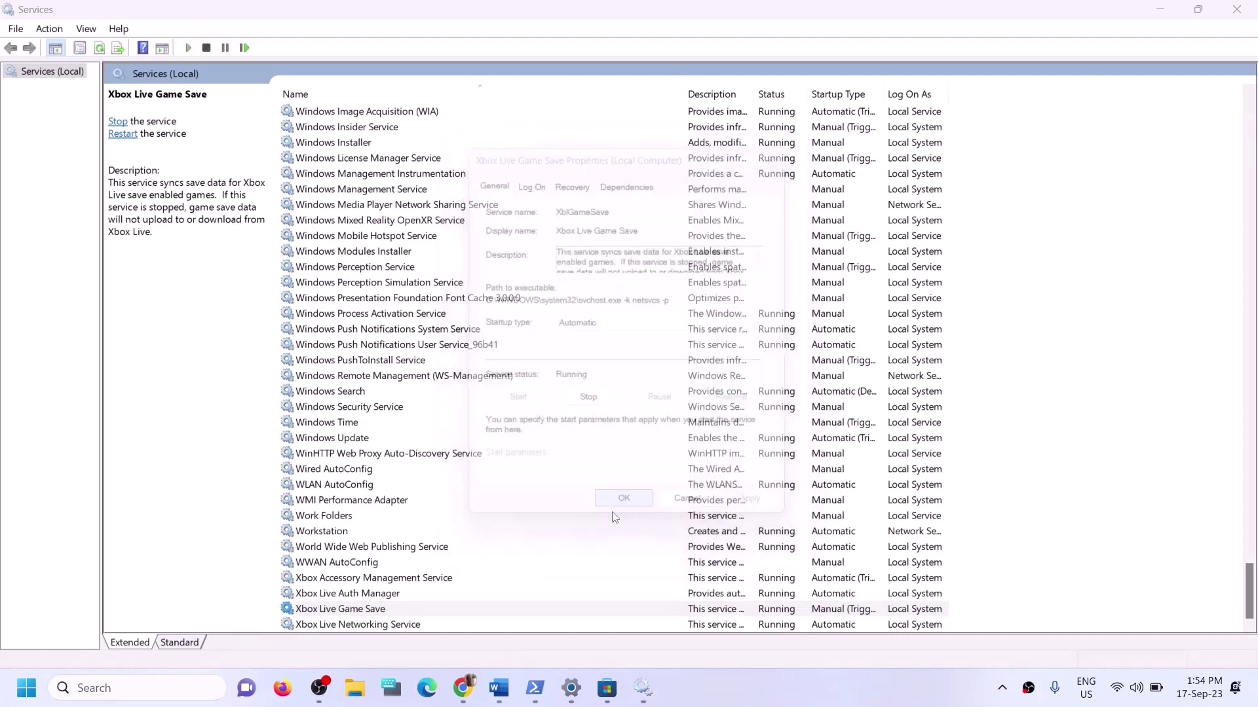
- Set the Xbox Live Networking Service's startup type to Automatic, and apply and close its properties
double_click(370, 628)
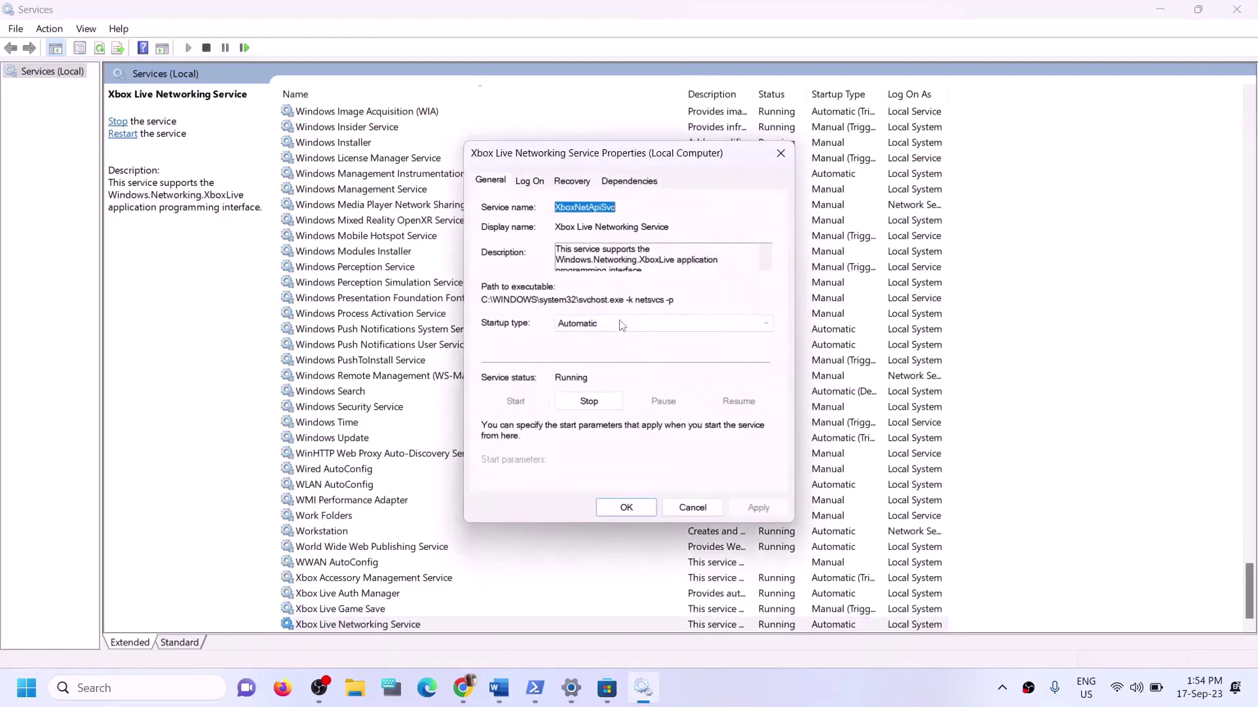
click(621, 324)
click(600, 345)
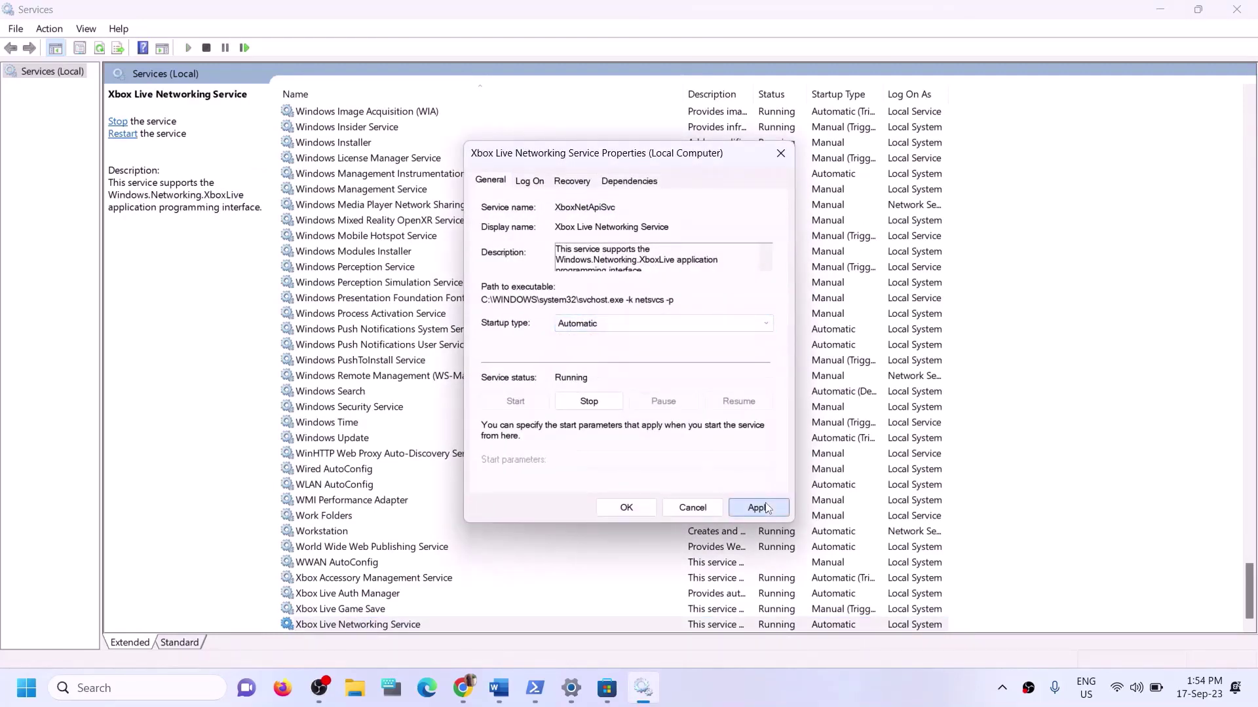
click(758, 508)
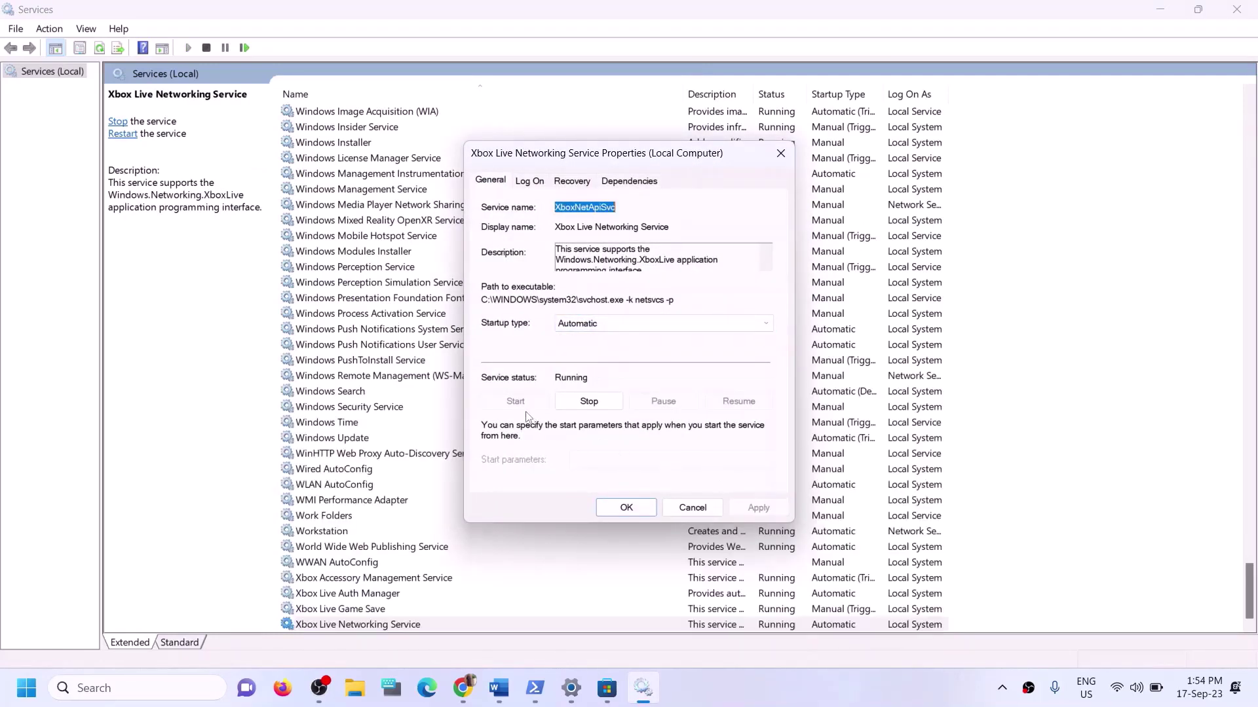
click(613, 507)
- Set the Windows Update service's startup type to Automatic, and apply and close its properties
click(468, 440)
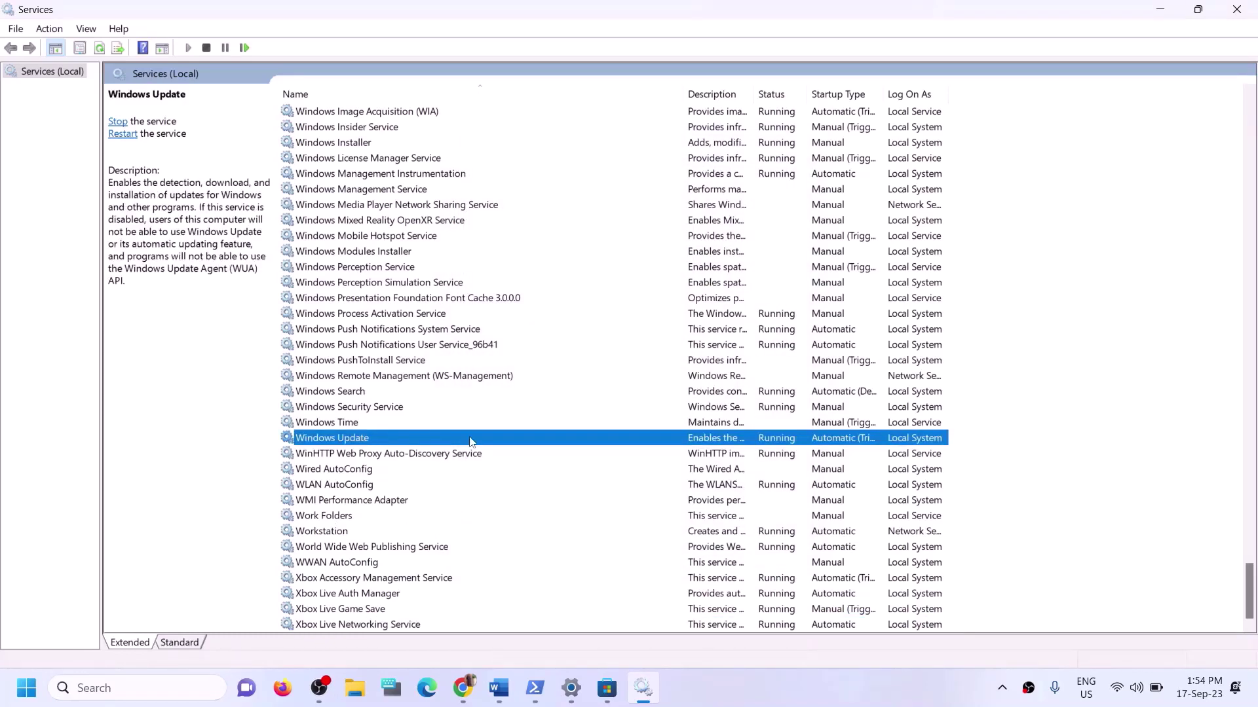
double_click(512, 443)
click(655, 323)
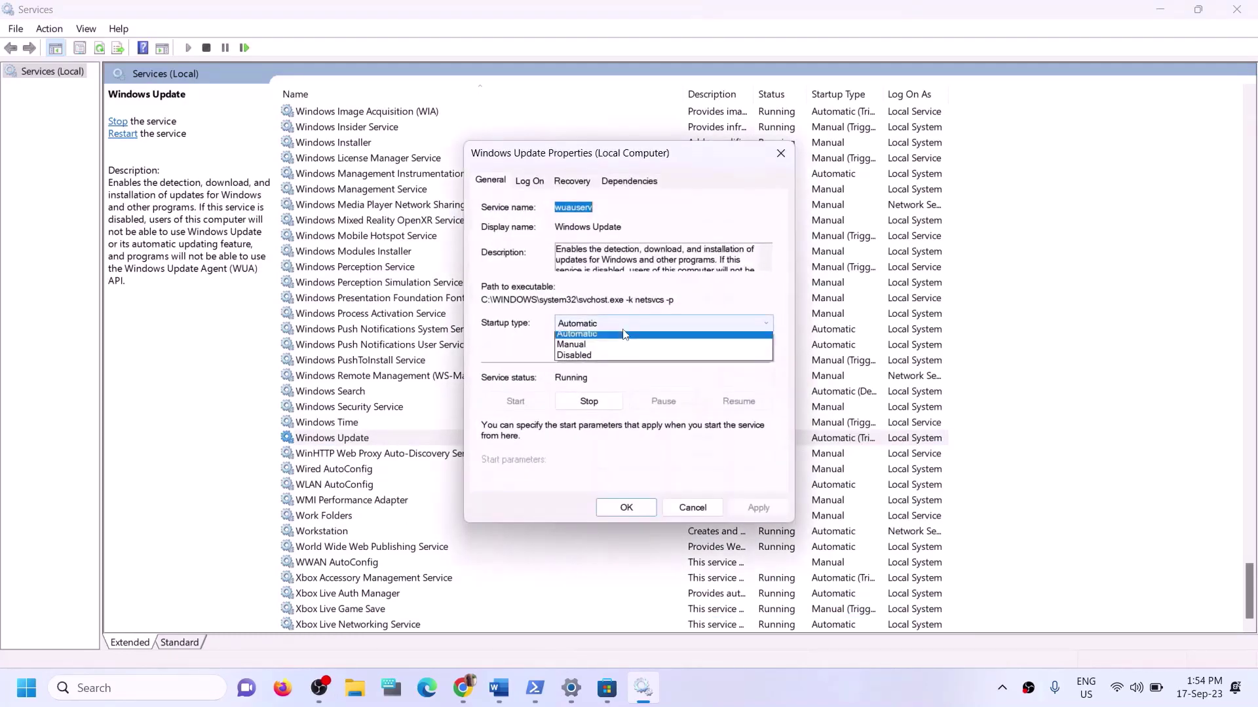
click(603, 332)
click(759, 513)
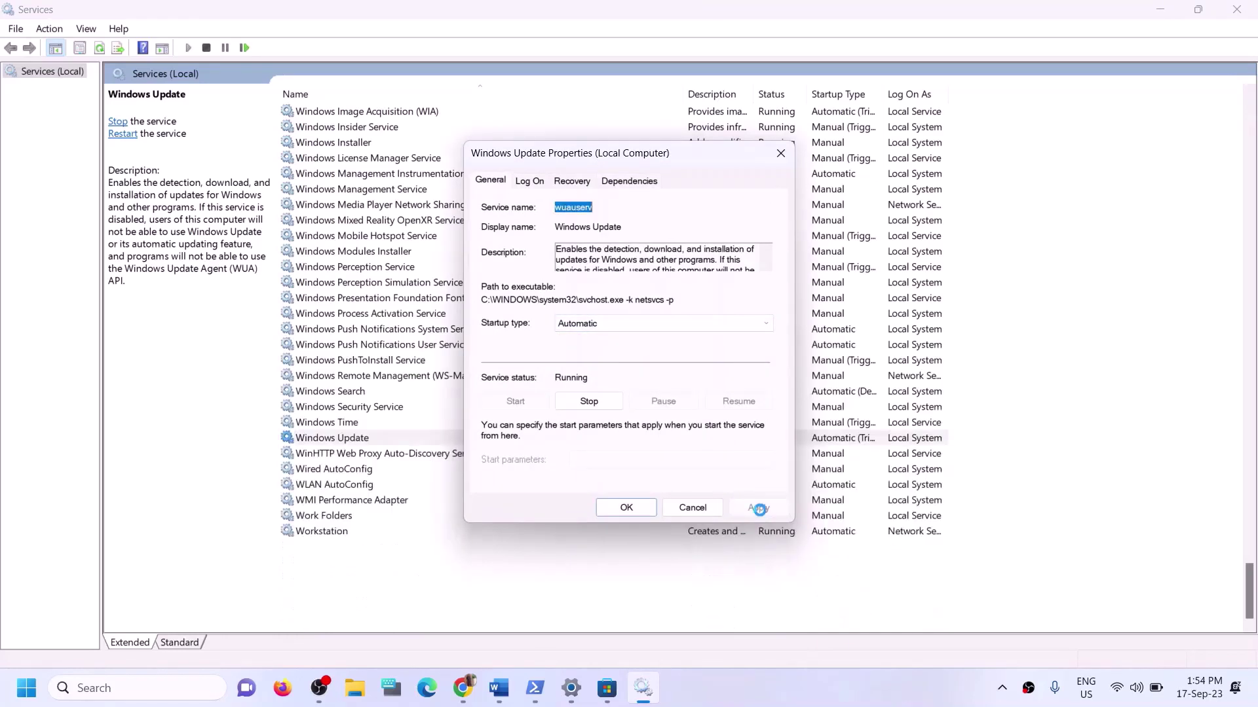
click(622, 508)
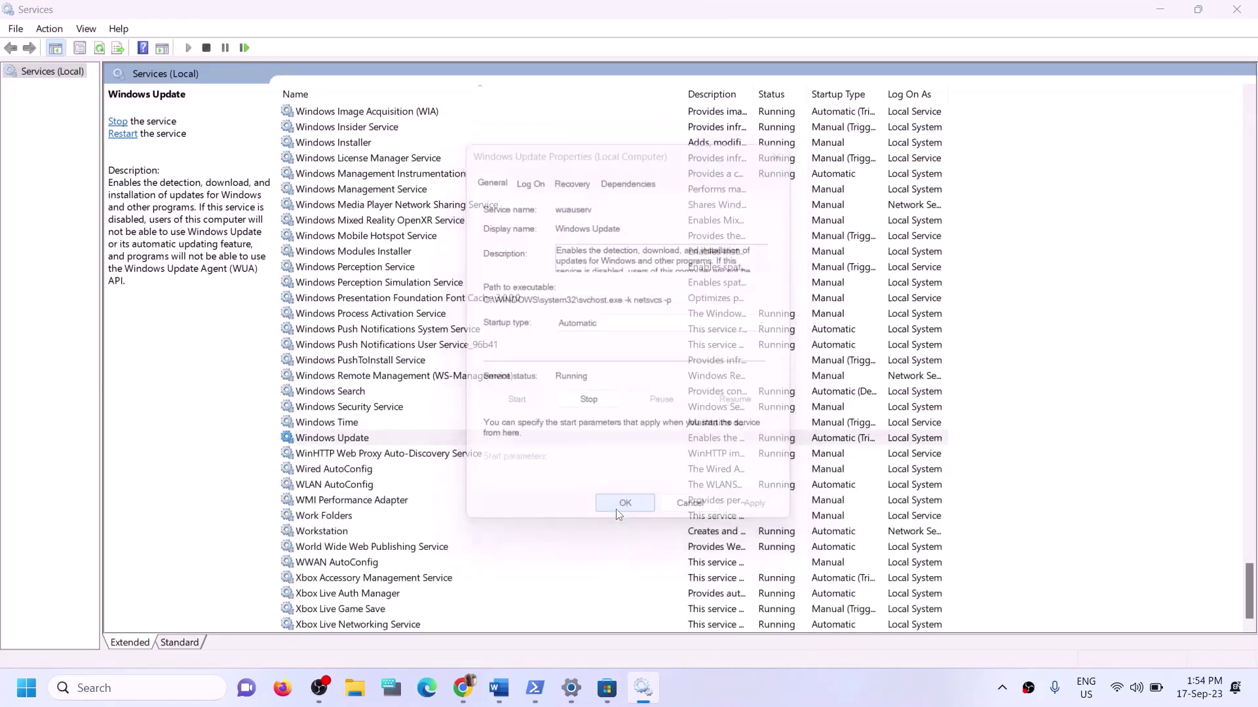
- Stop the Gaming Services service that logs on as Local System
click(425, 346)
key(g)
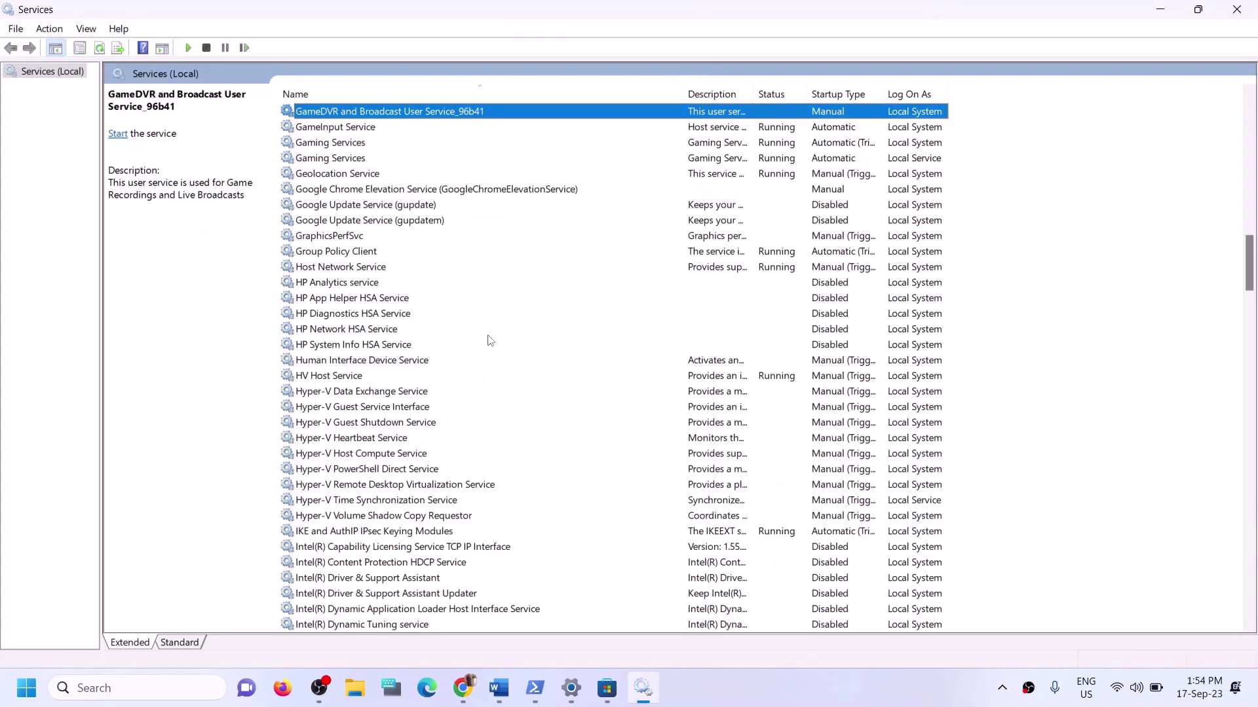
scroll(505, 342, up, 3)
click(759, 288)
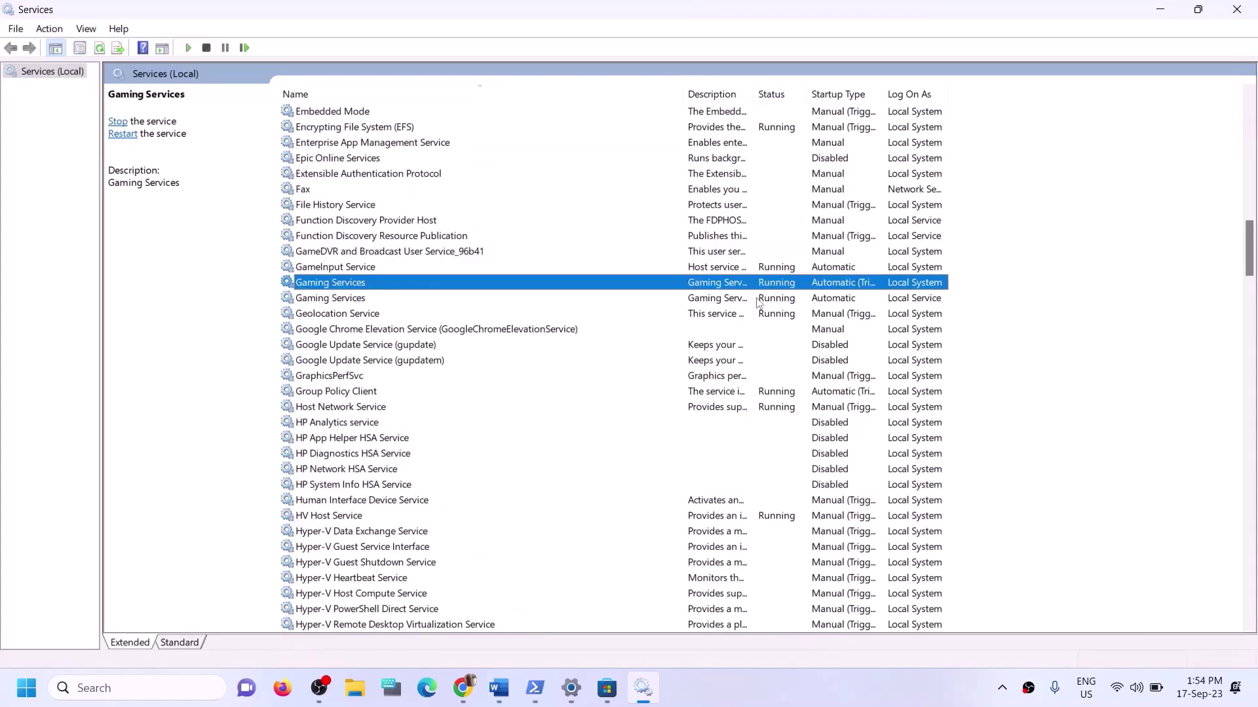
click(760, 303)
click(760, 289)
click(771, 300)
click(771, 293)
click(766, 300)
click(769, 288)
right_click(769, 289)
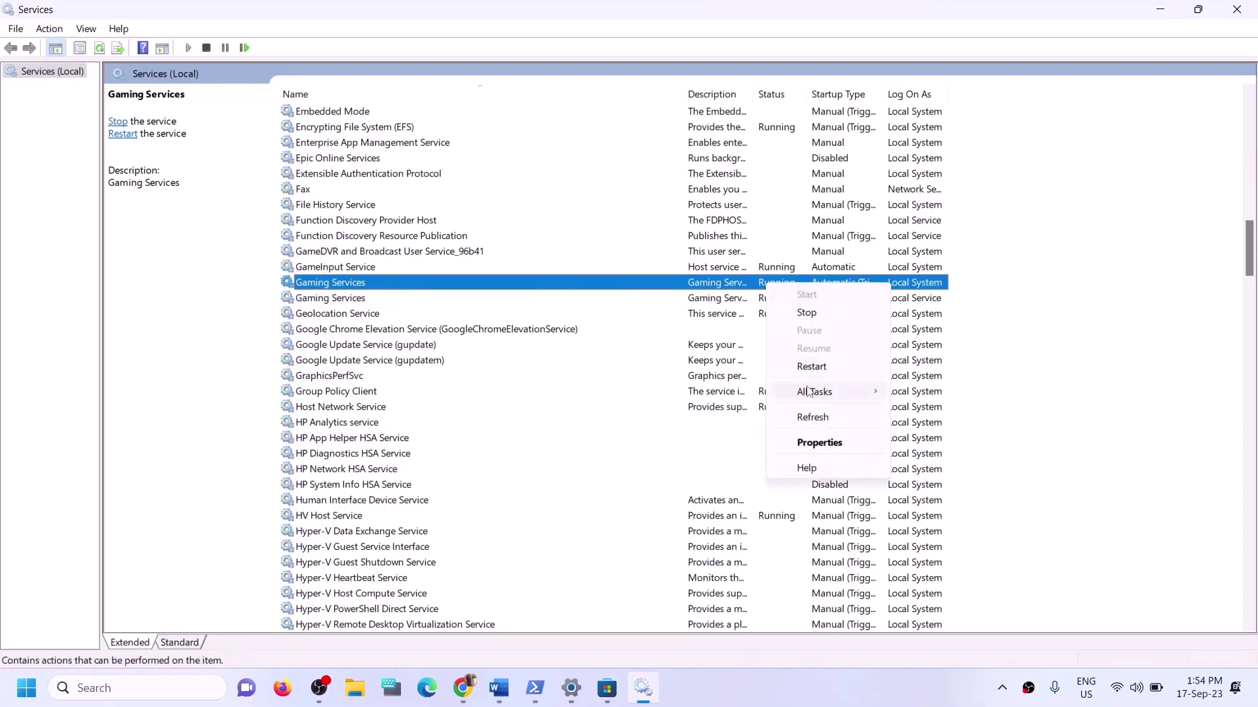
click(790, 286)
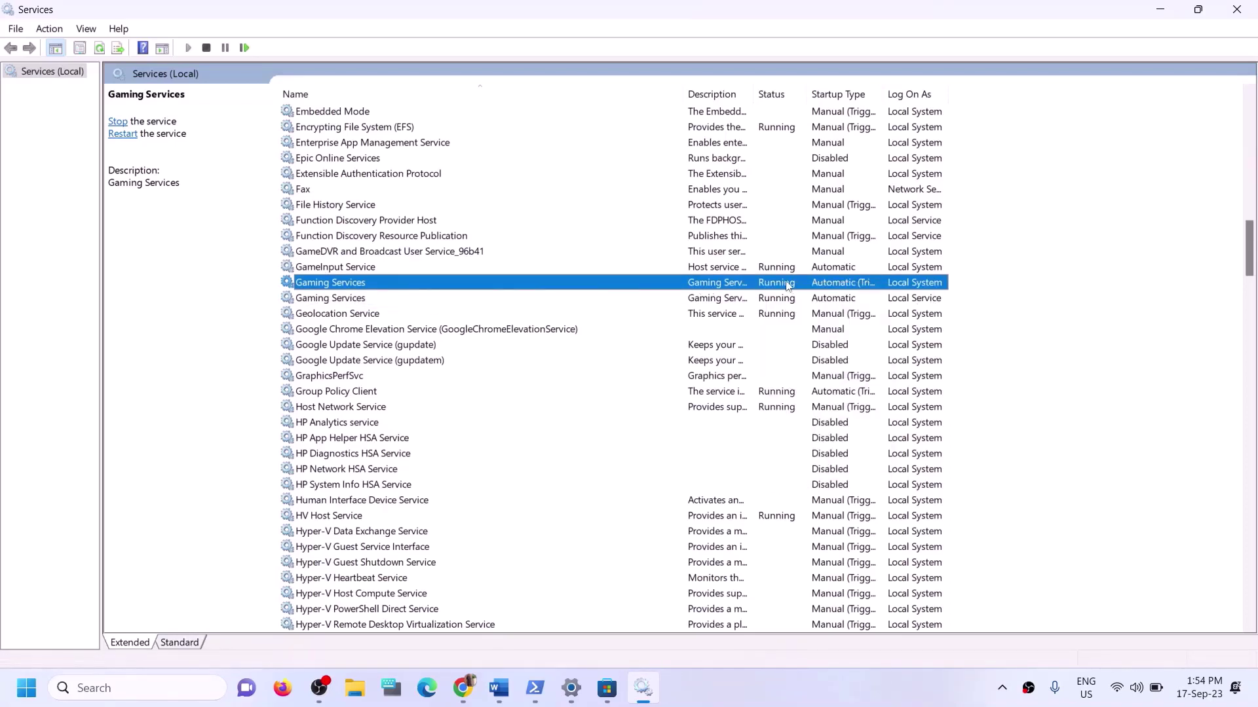
click(784, 299)
click(776, 288)
right_click(774, 287)
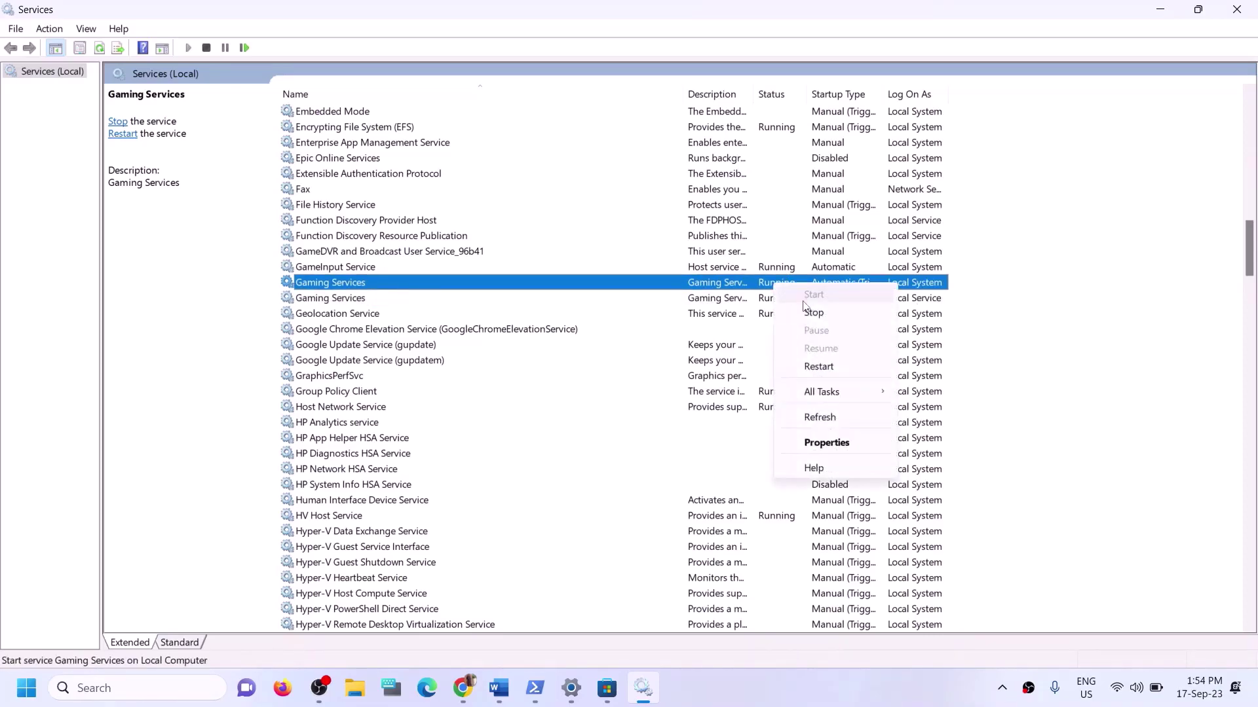
click(813, 313)
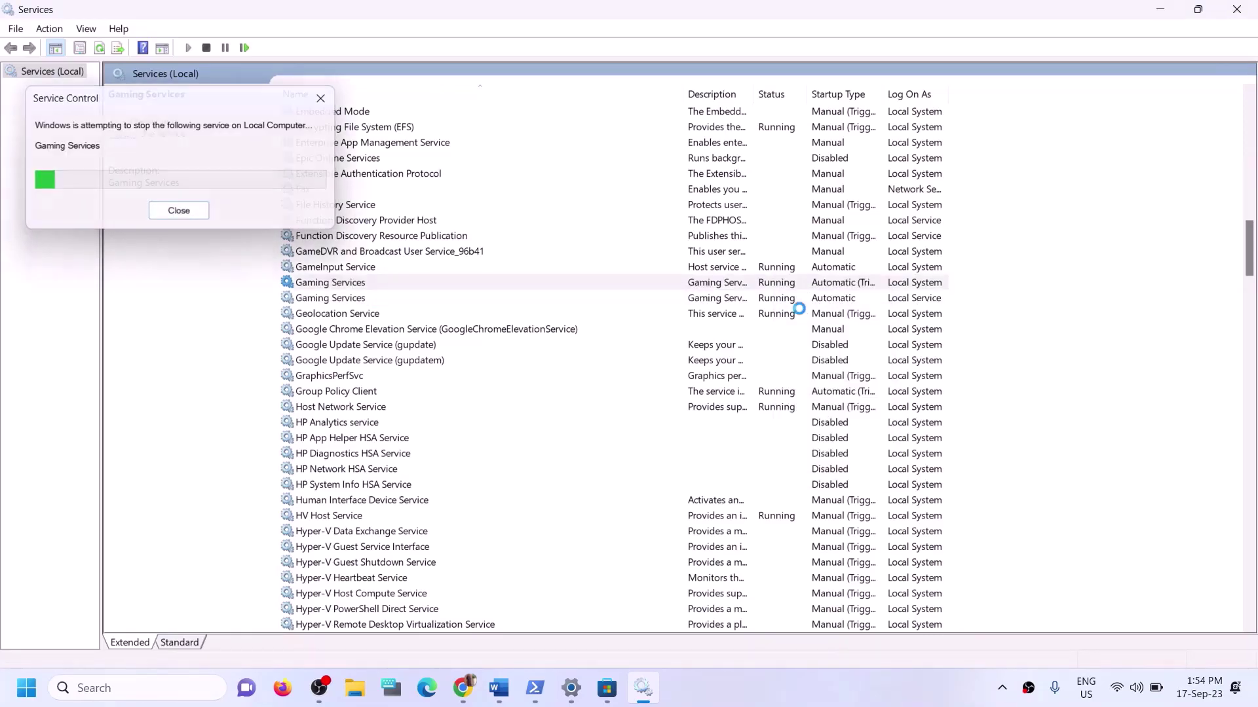
- Stop the second Gaming Services service, the one that logs on as Local Service
click(733, 303)
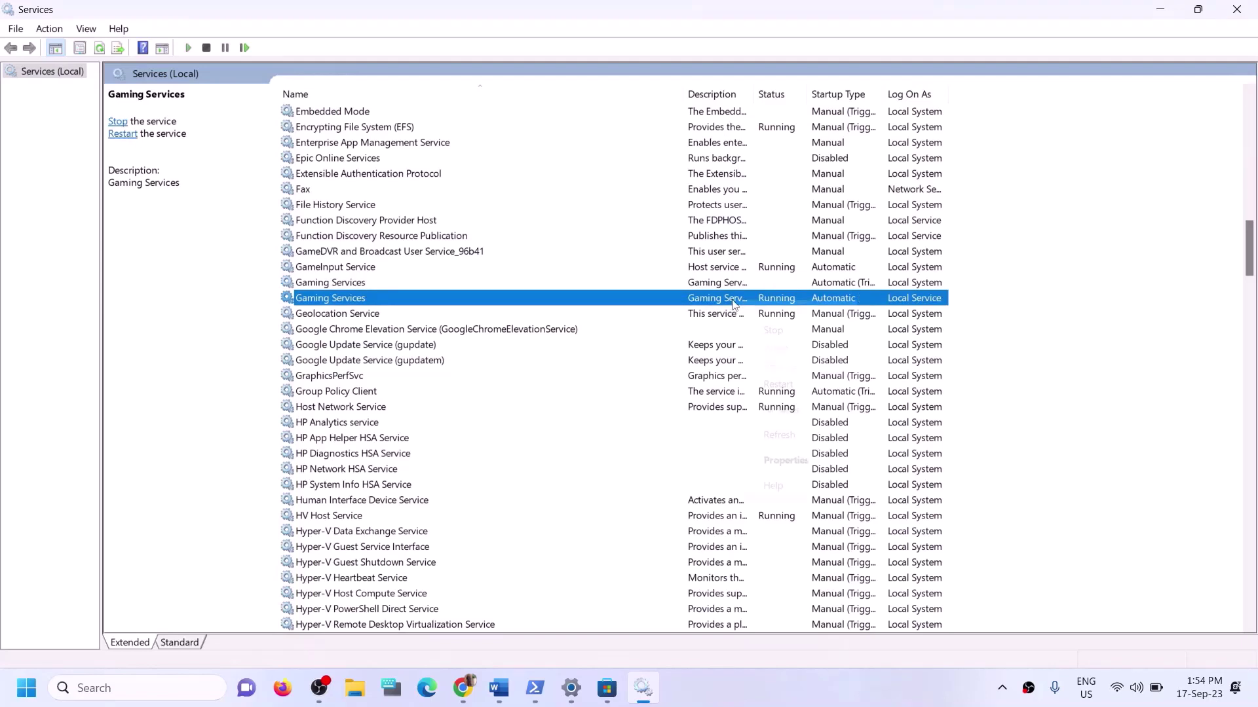
right_click(735, 305)
click(789, 330)
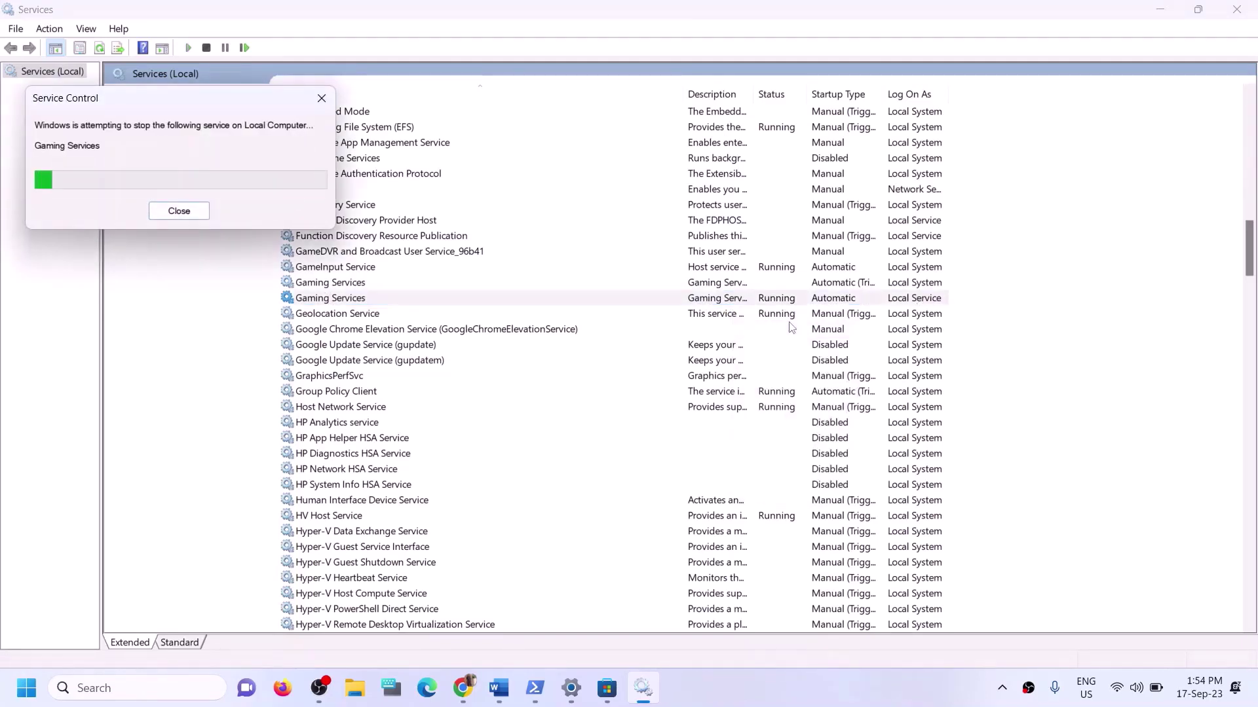
- Start the Gaming Services service that logs on as Local System
click(691, 289)
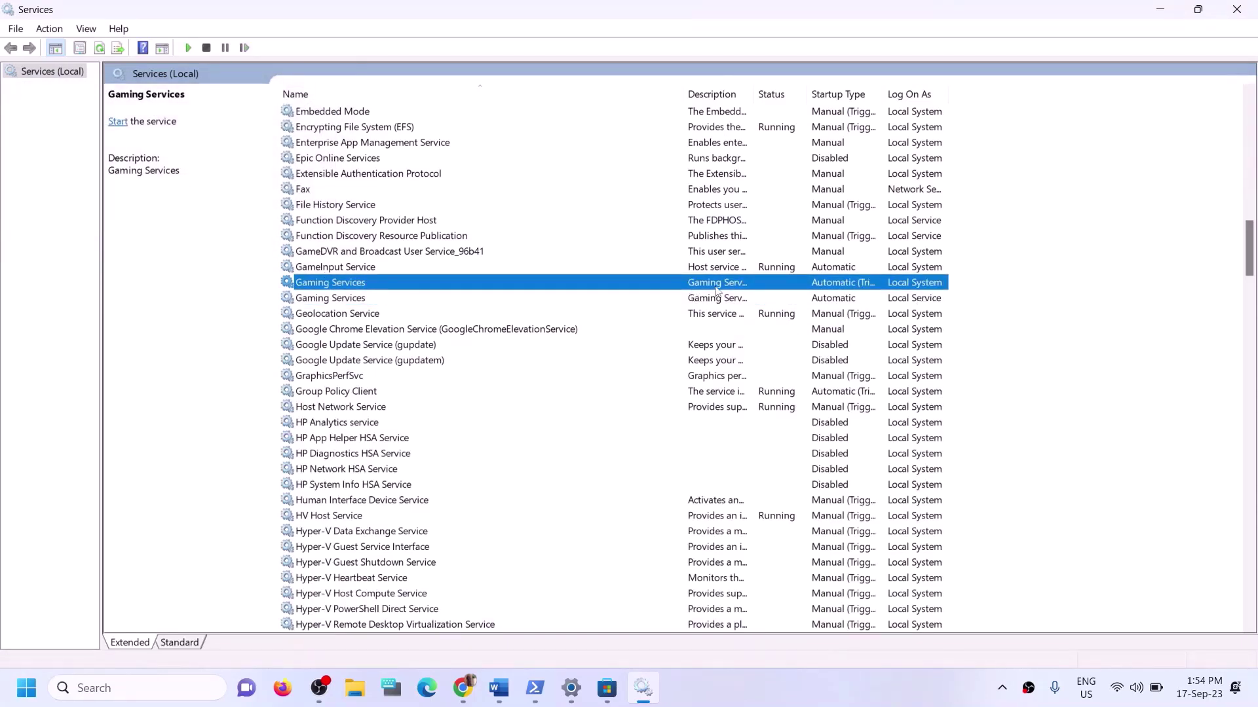
right_click(717, 286)
click(353, 298)
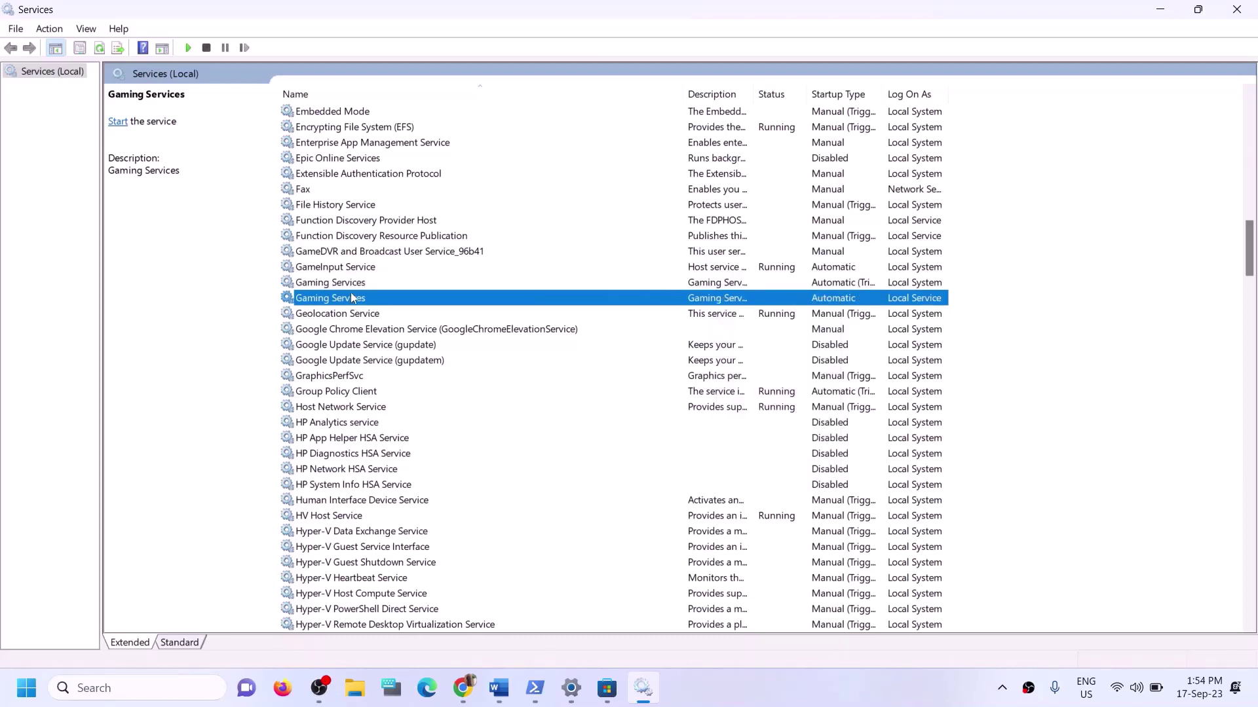
click(352, 288)
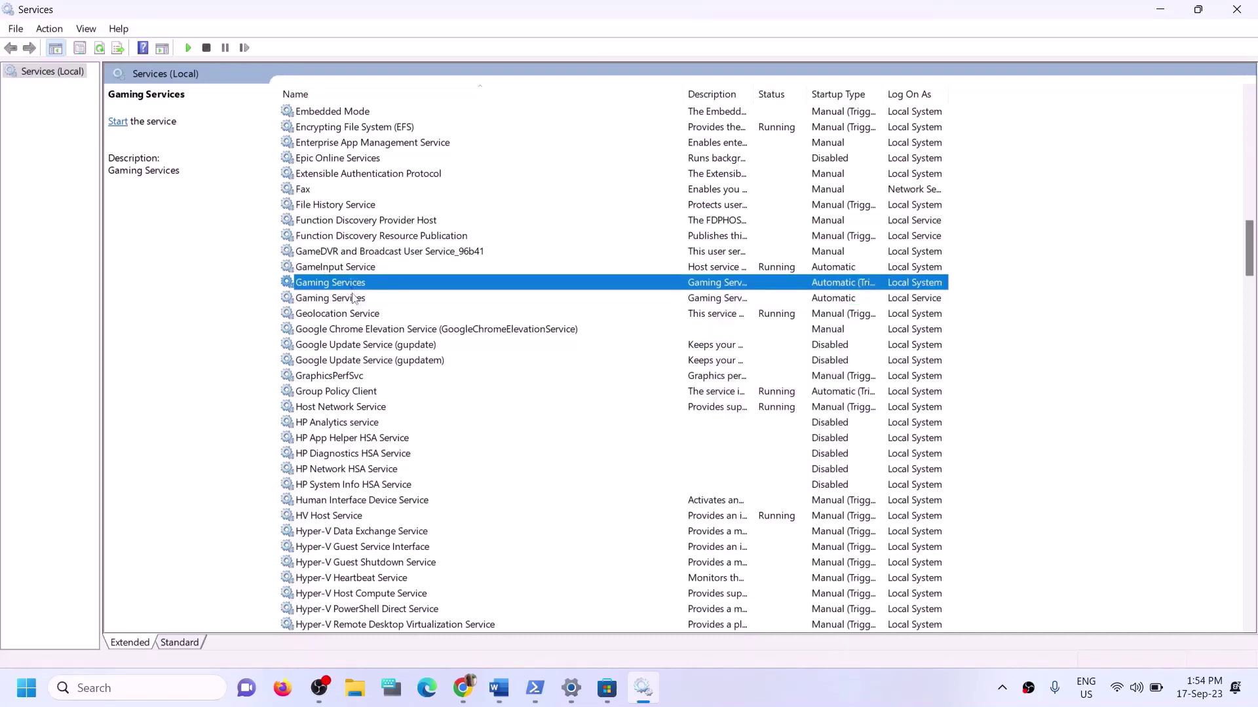
click(352, 300)
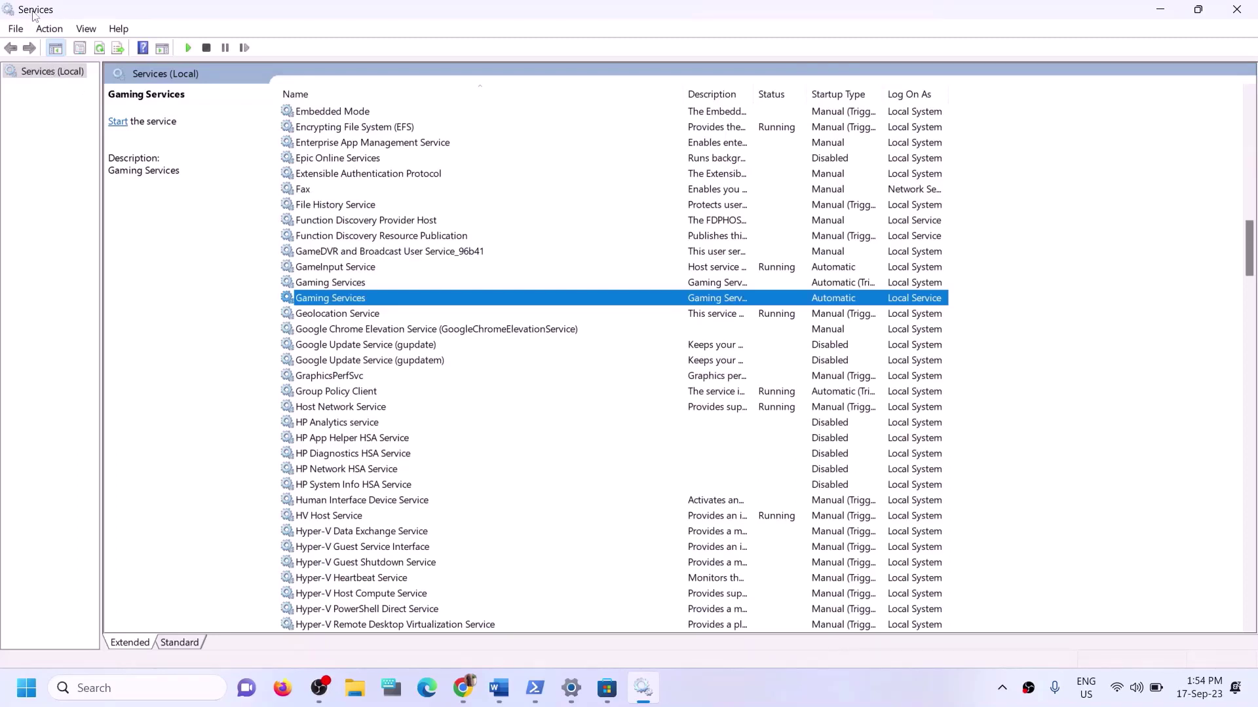
click(701, 285)
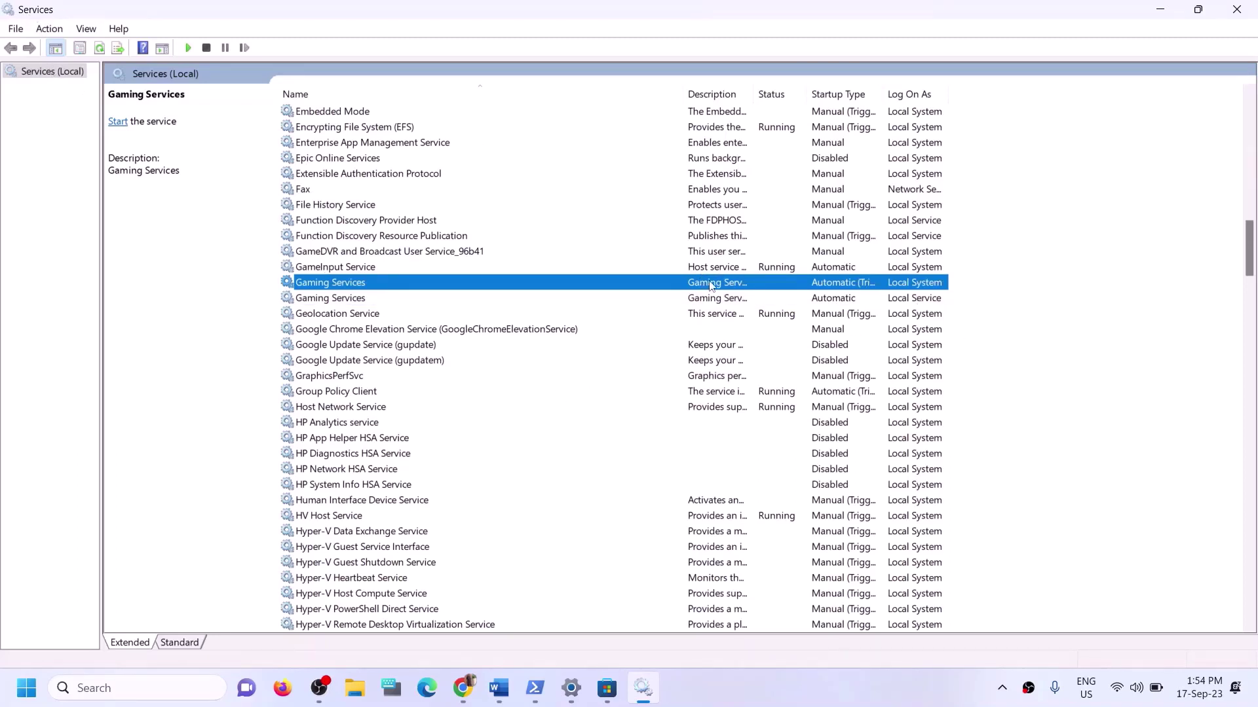
right_click(711, 286)
click(737, 292)
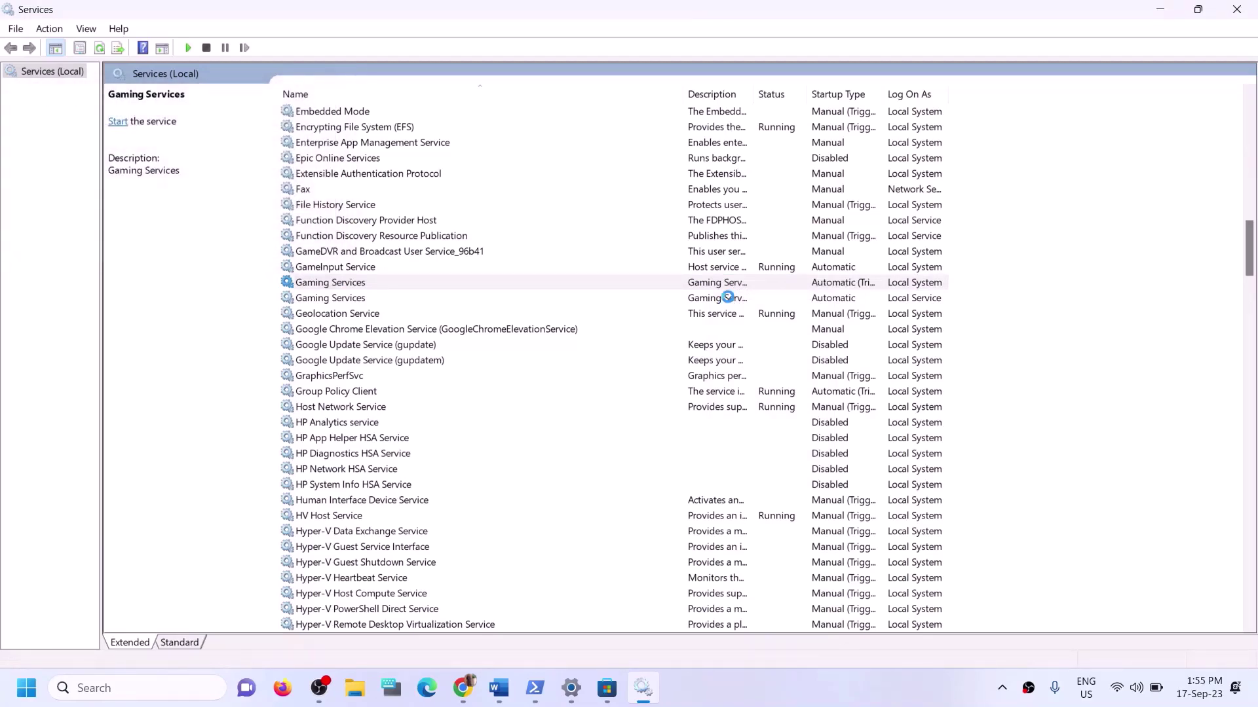
- Start the second Gaming Services service, the one that logs on as Local Service
click(727, 302)
right_click(727, 303)
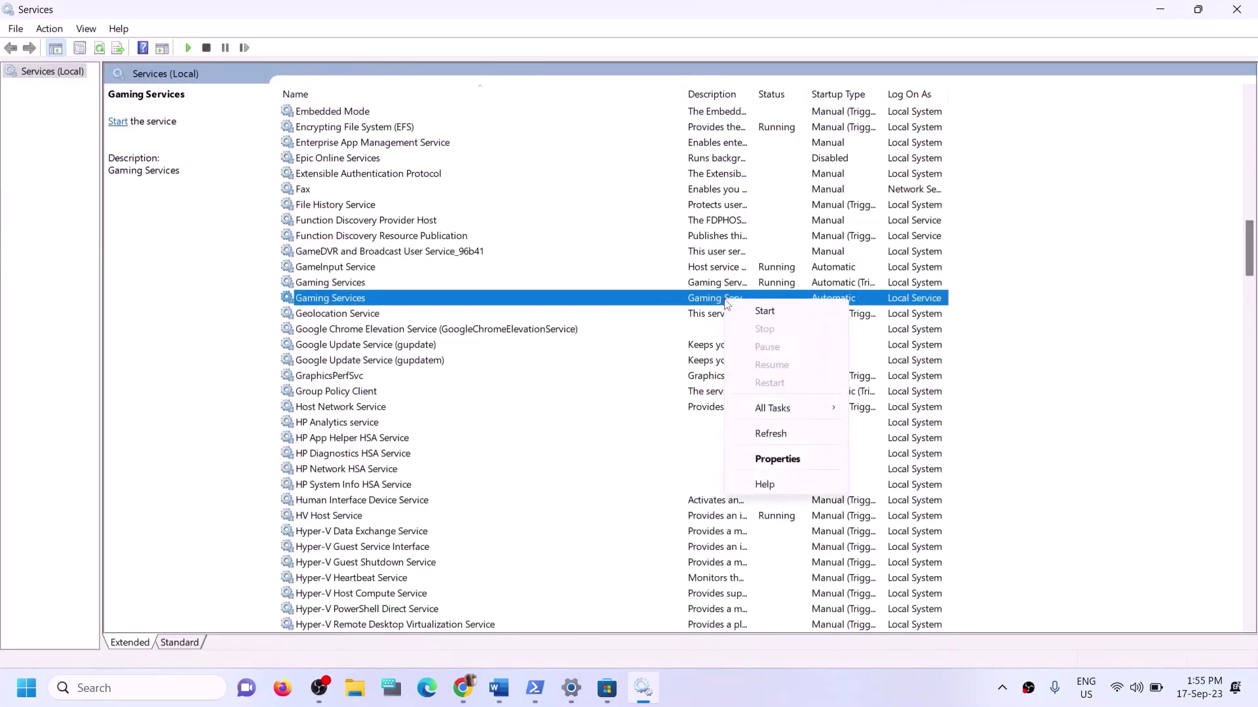
click(767, 311)
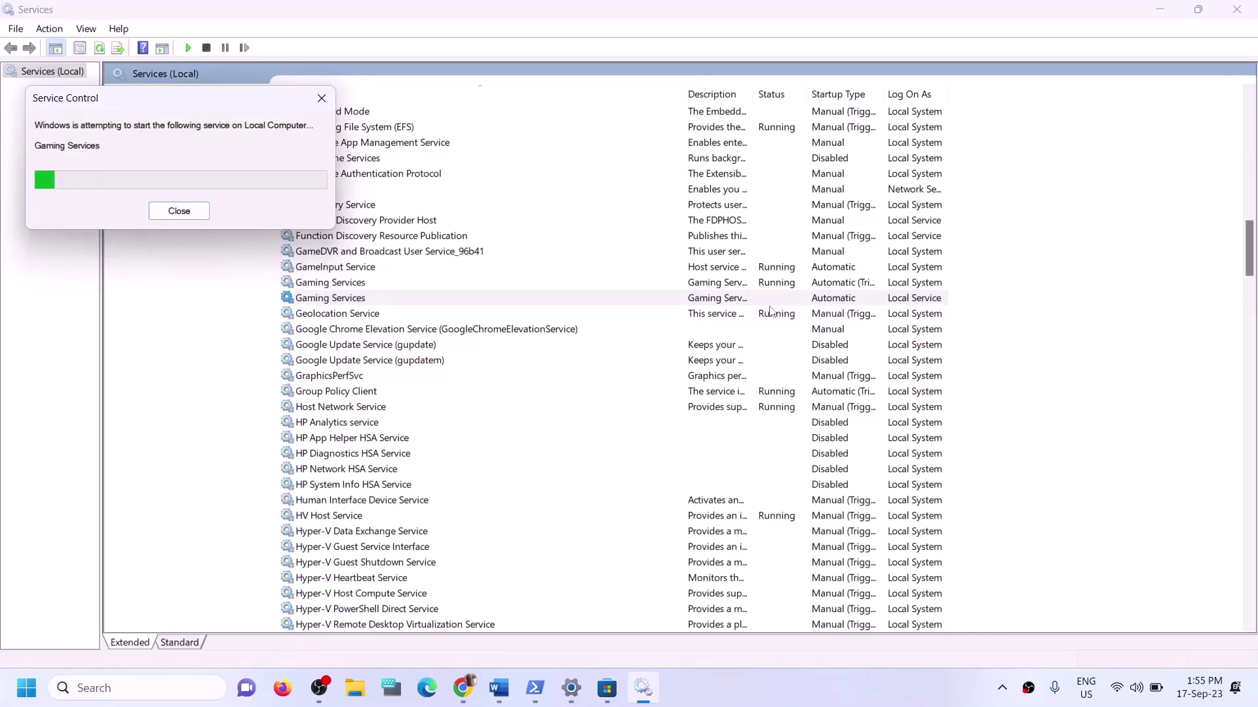
- Set the Microsoft Store Install Service's startup type to Automatic, and apply and close its properties
click(359, 283)
key(m)
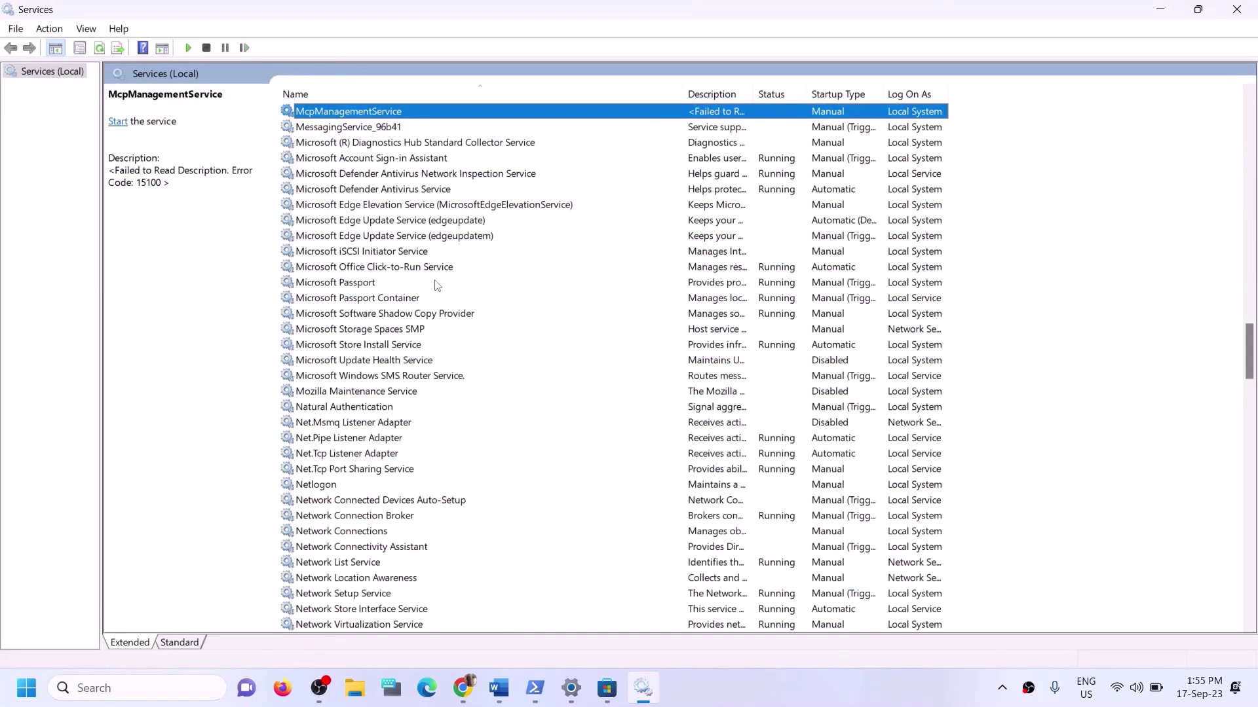
click(382, 343)
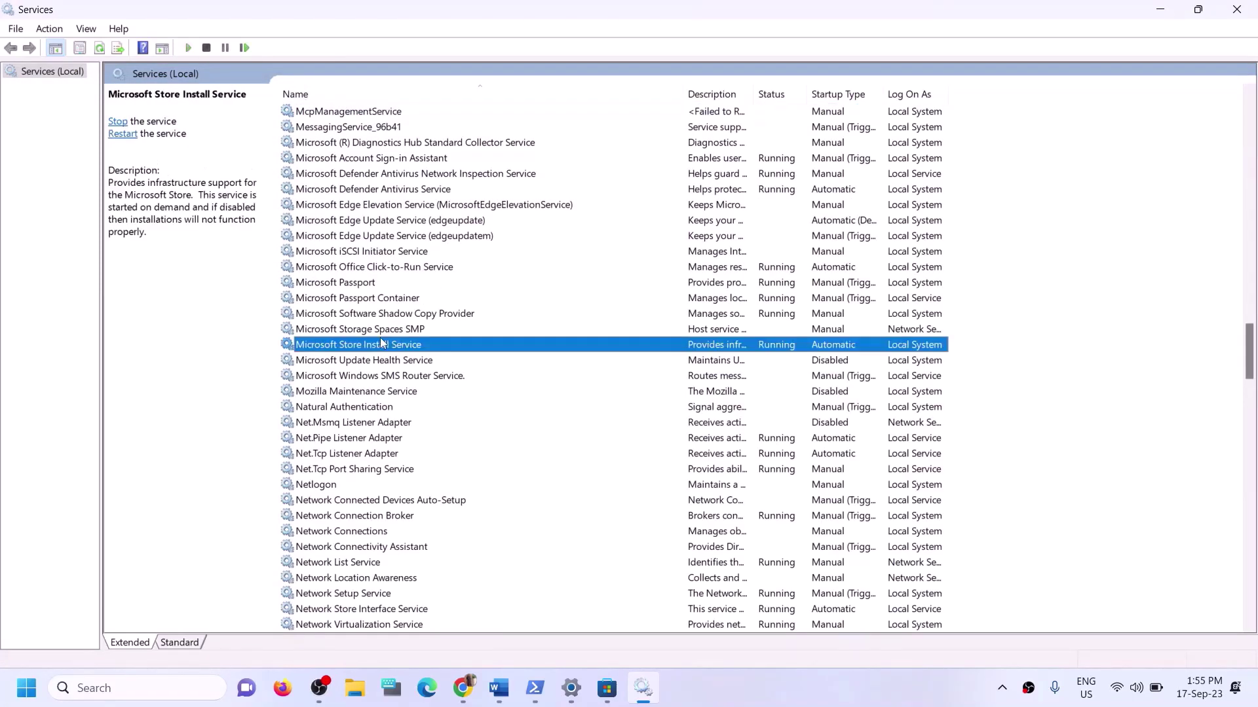
double_click(511, 350)
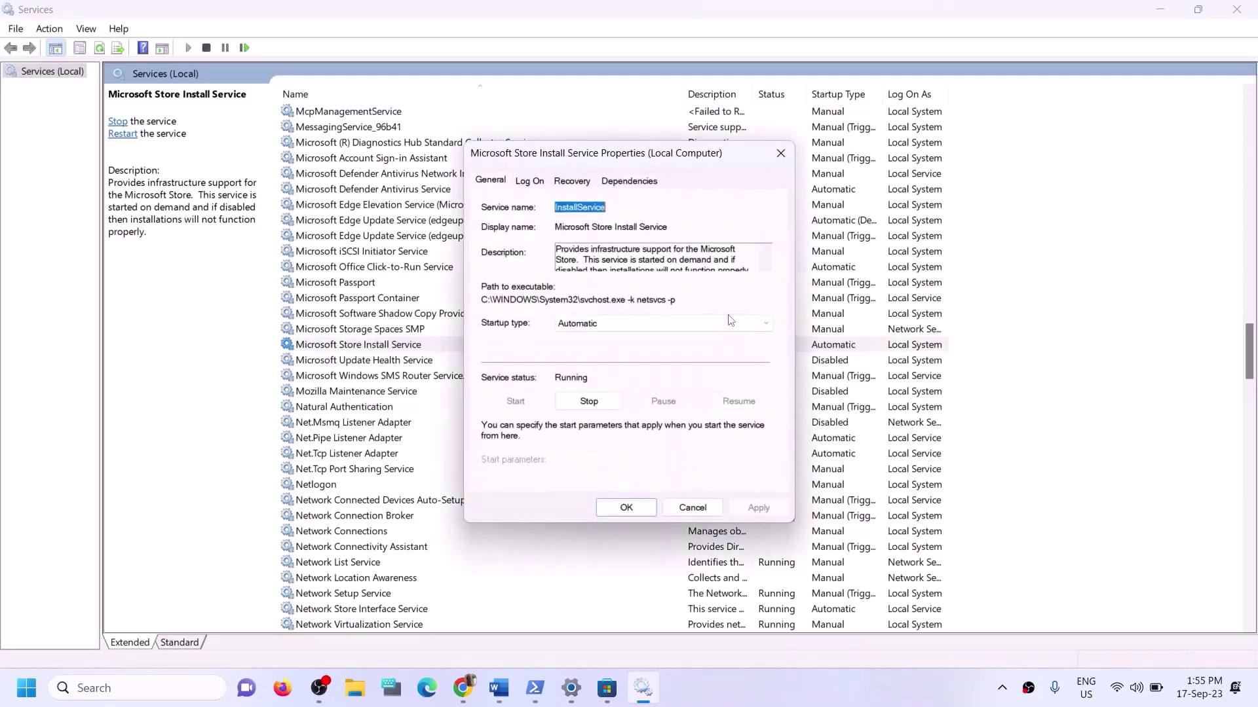
click(610, 322)
click(602, 348)
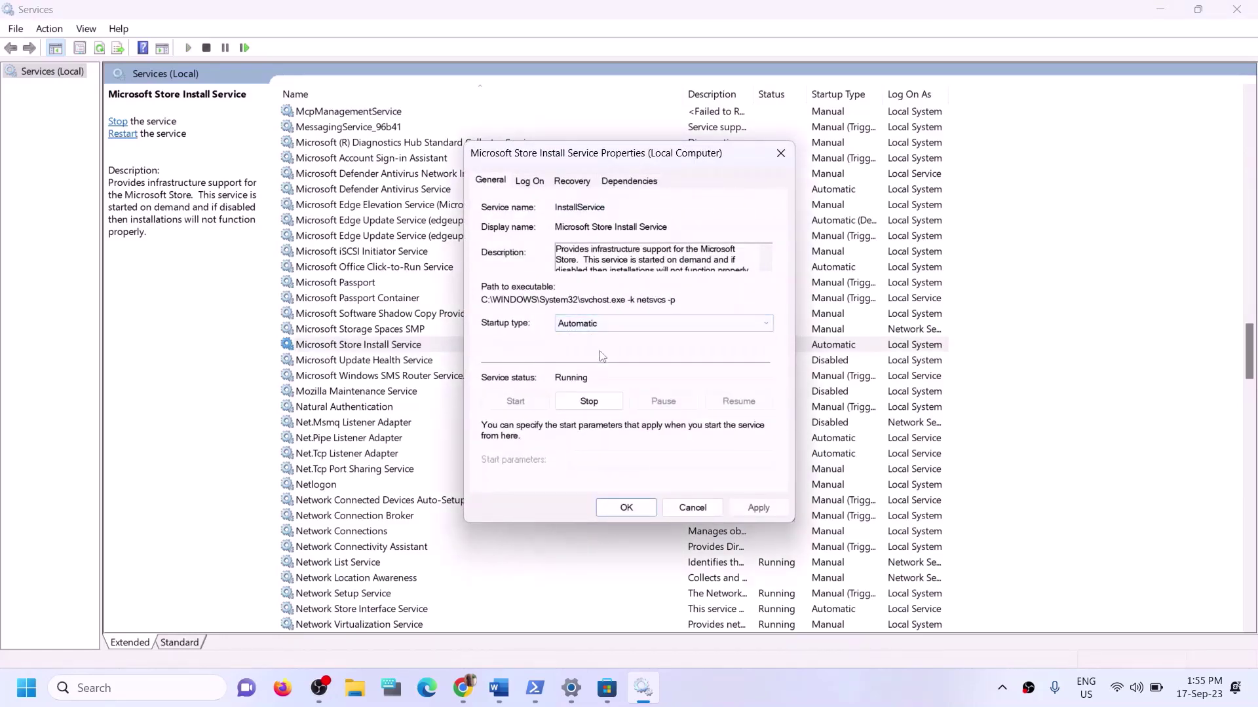
click(758, 508)
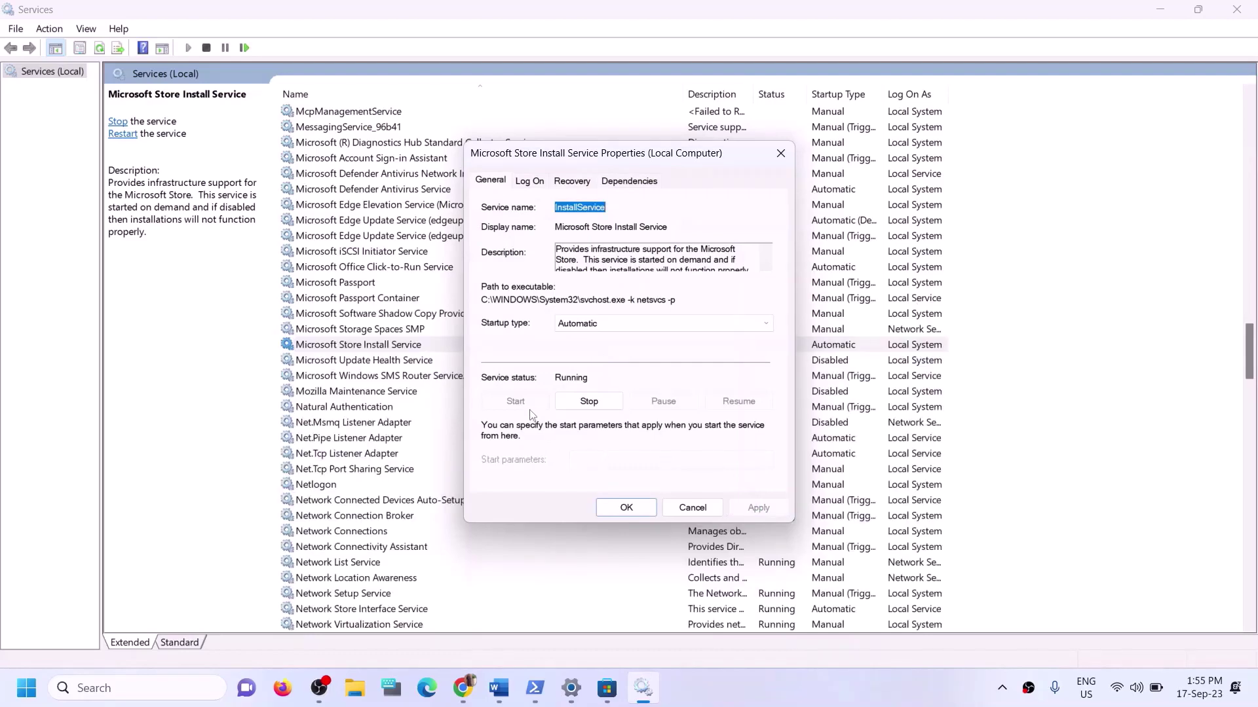
click(632, 509)
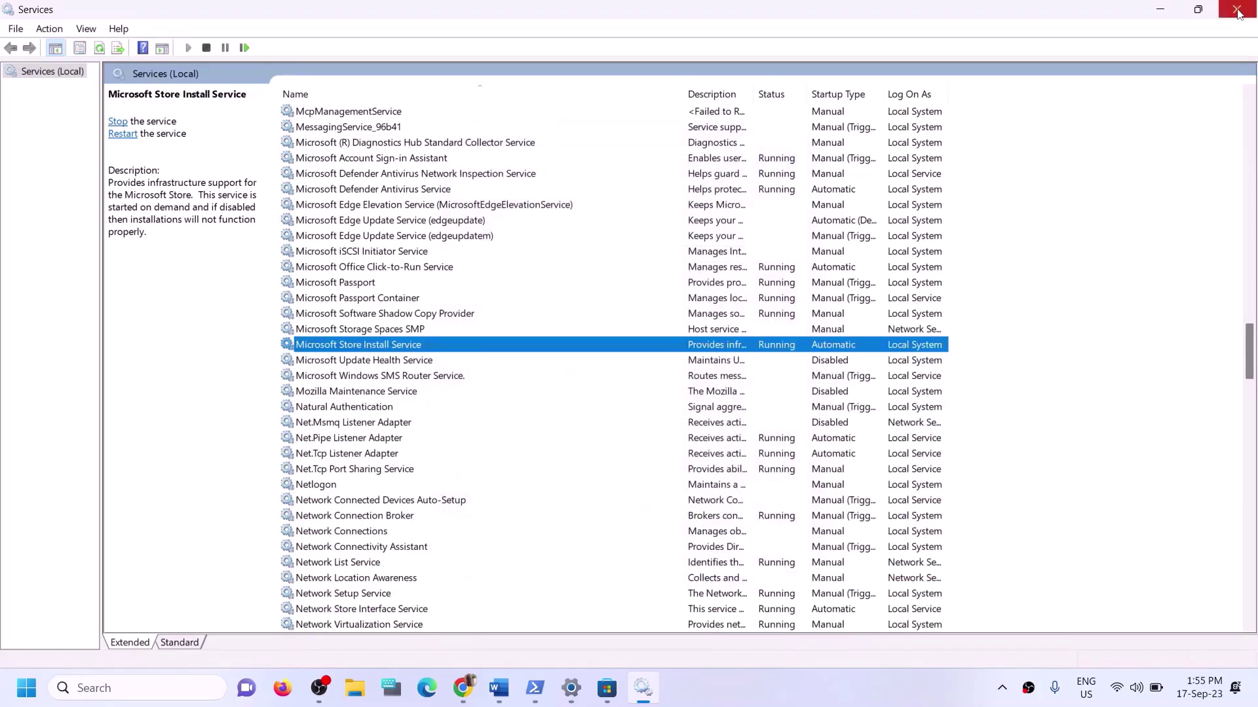
- Review Steps 8 and 9 in the Word guide, and check for Windows updates in Settings
drag(175, 281, 657, 314)
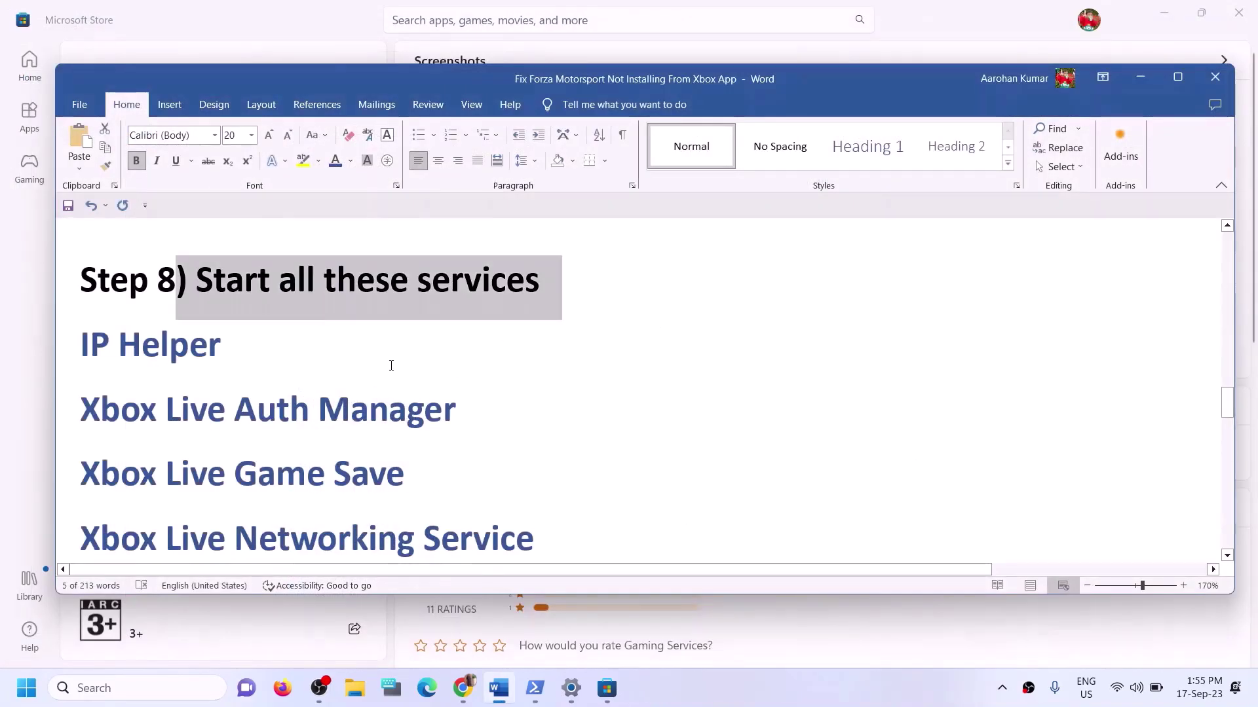
scroll(393, 367, down, 6)
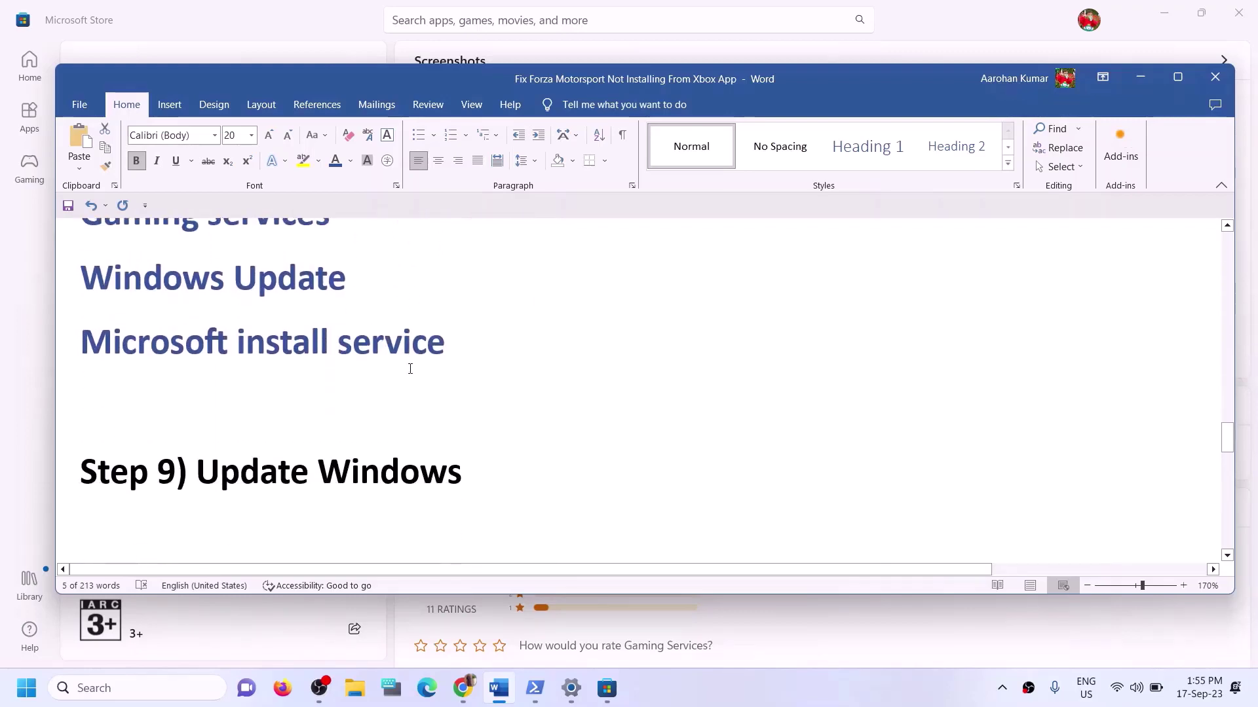
scroll(410, 369, down, 2)
scroll(317, 445, up, 2)
drag(243, 456, 574, 458)
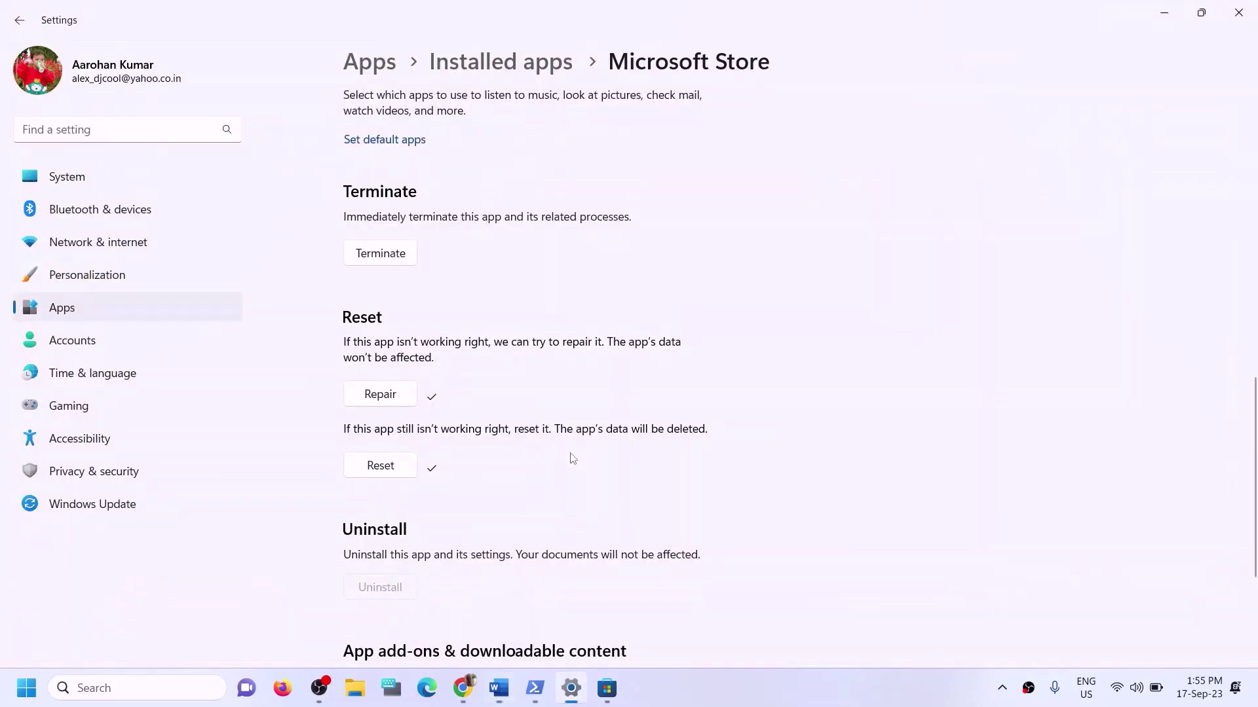
click(114, 503)
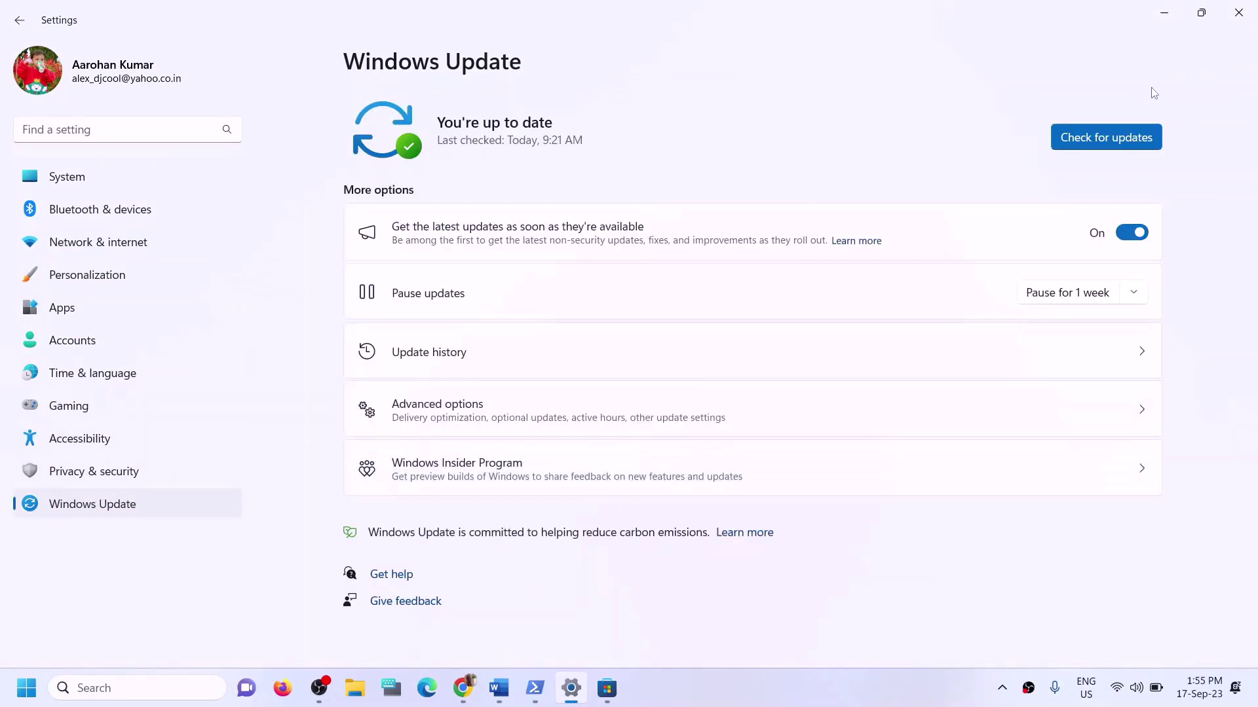
click(1100, 138)
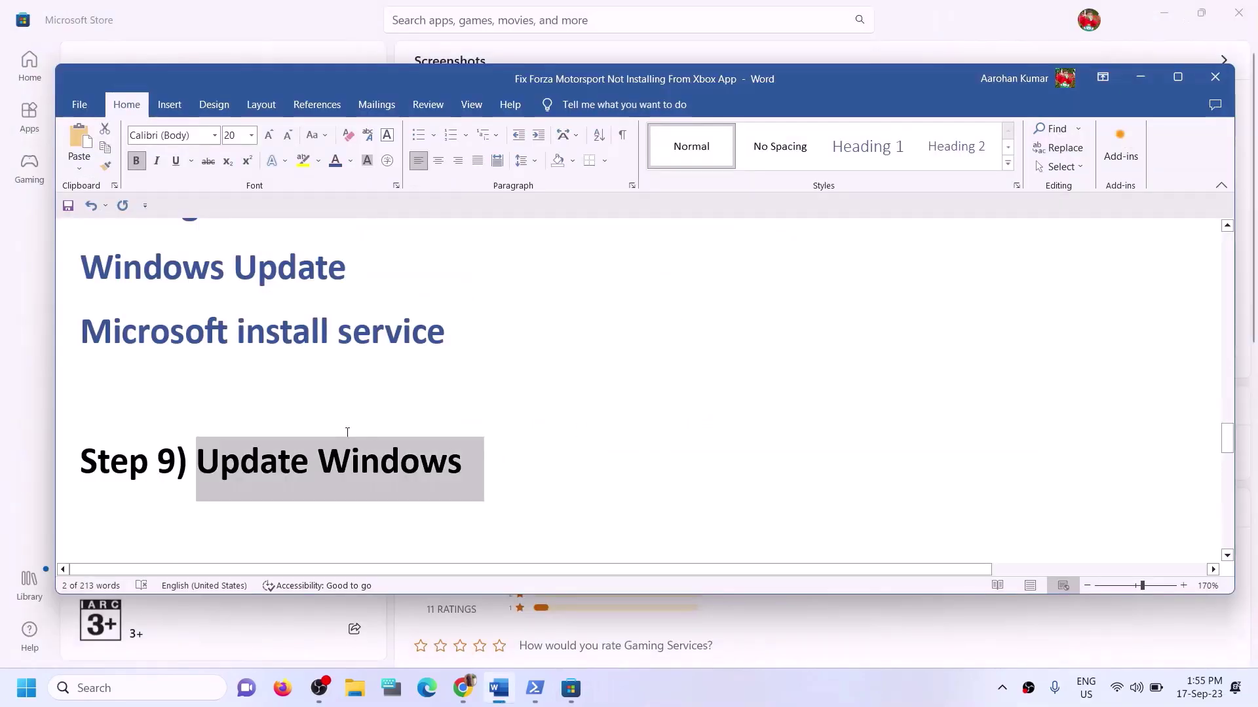
- Copy the WSRESET command from Step 10 of the Word guide and run it through Windows search
scroll(347, 433, down, 3)
scroll(363, 399, up, 1)
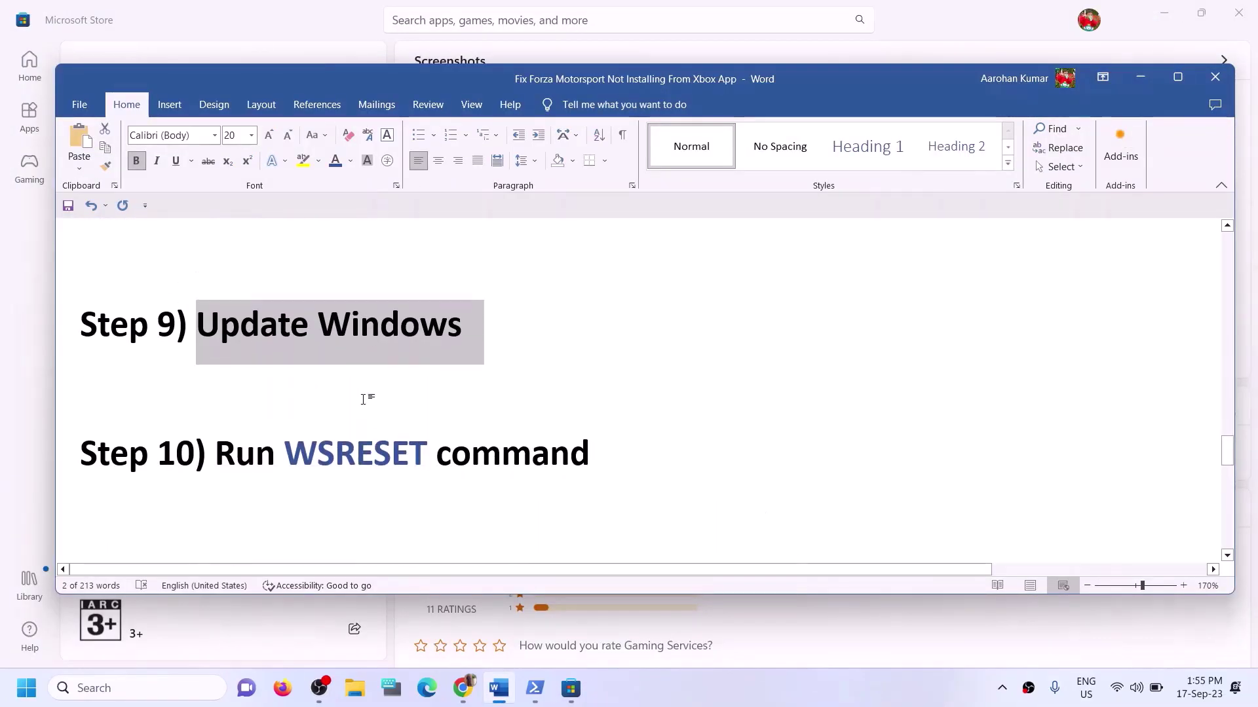
double_click(355, 456)
key(ctrl+c)
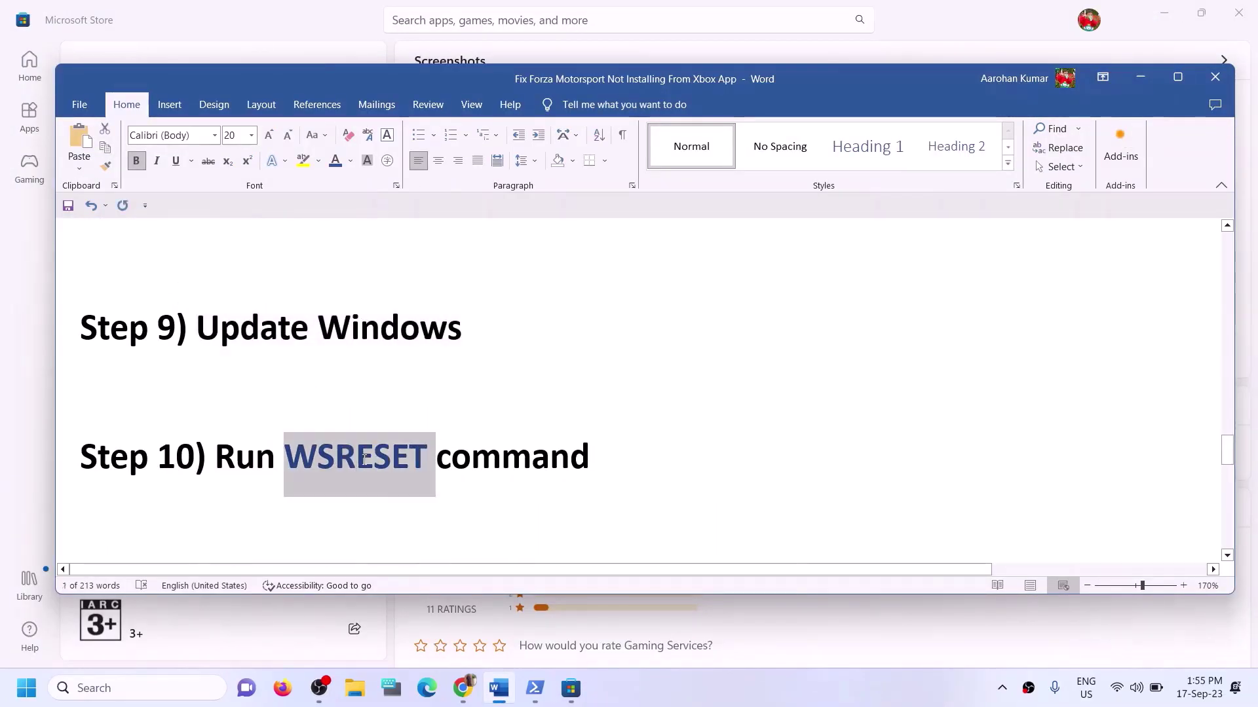
click(170, 702)
key(ctrl+v)
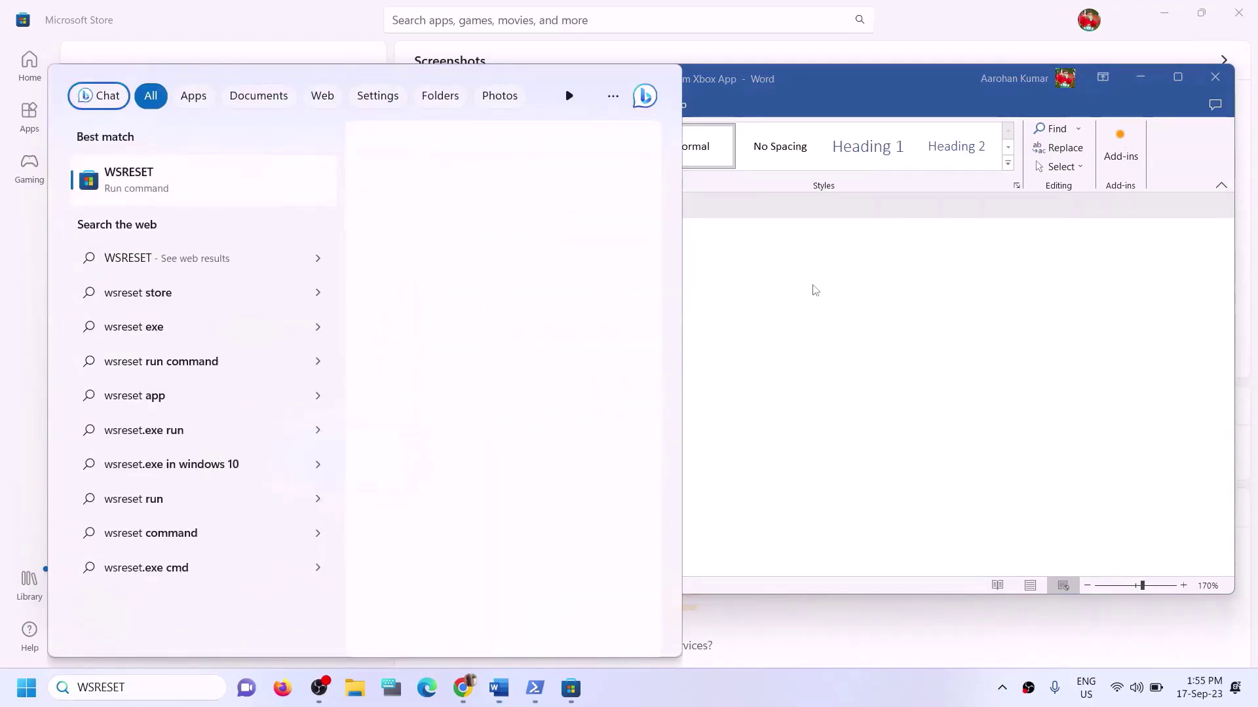
key(Return)
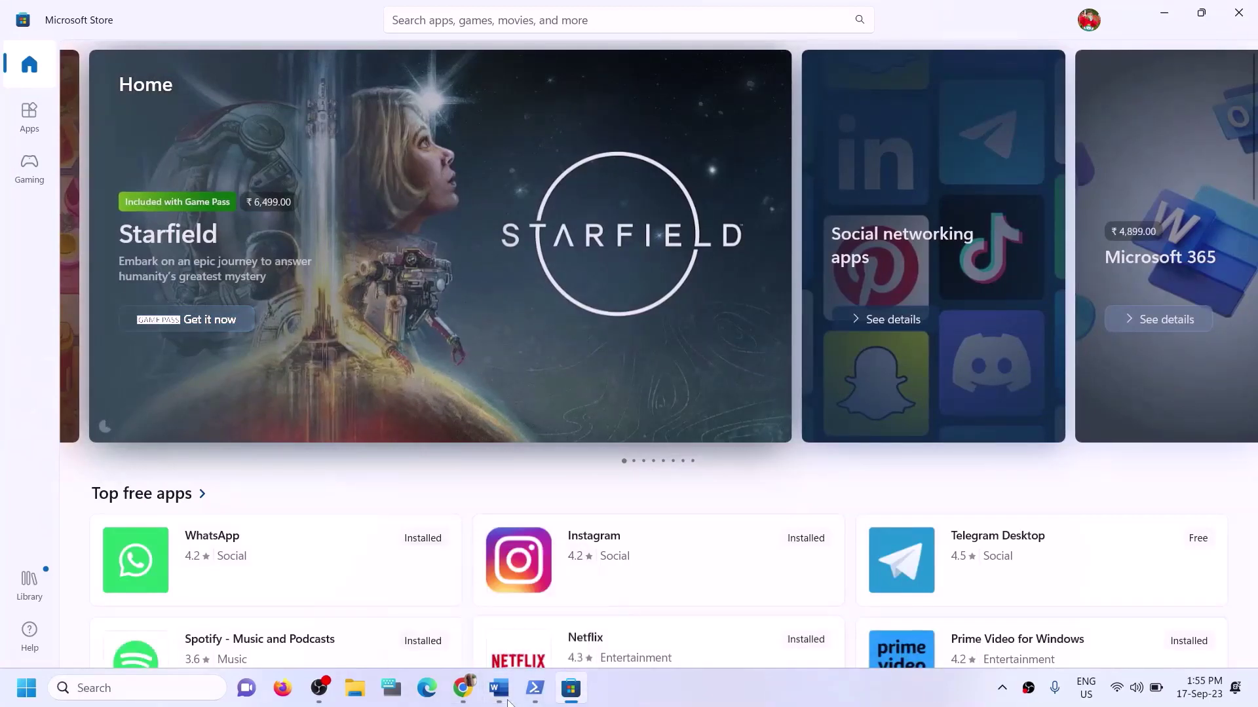
- Return to the Word guide and read Step 11 on uninstalling and reinstalling the Xbox app and Store
click(507, 698)
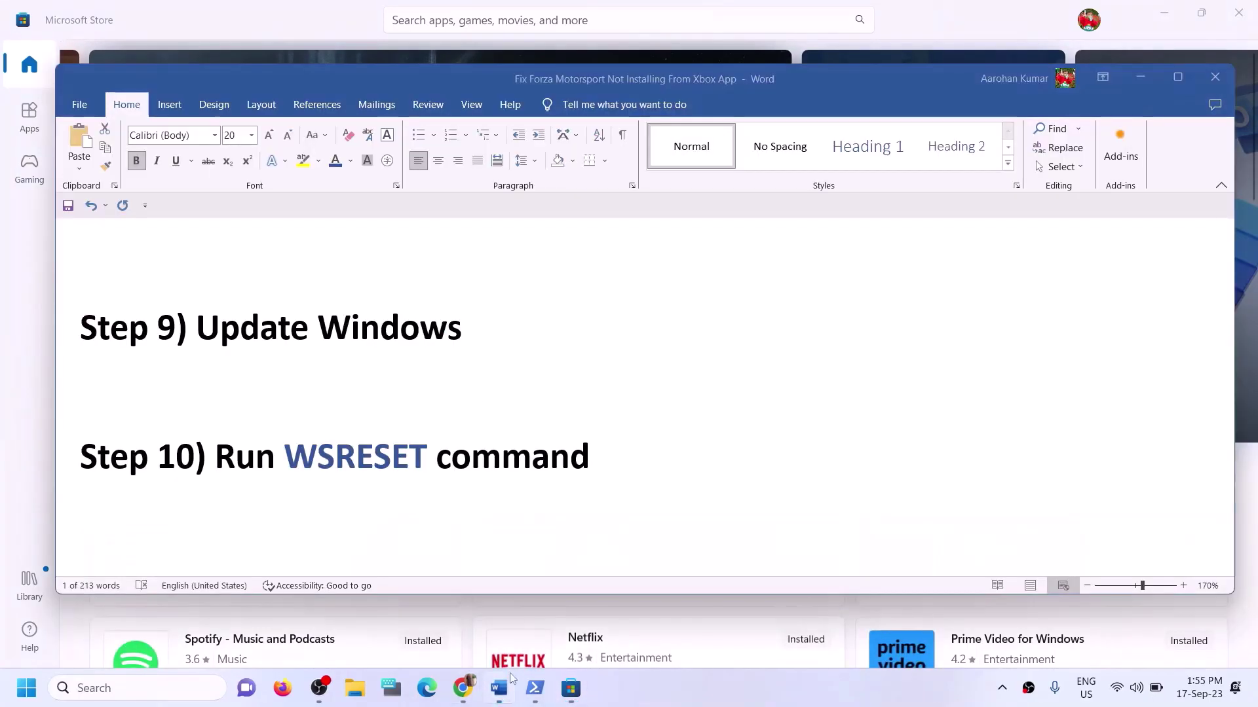
double_click(357, 452)
scroll(357, 473, down, 3)
scroll(357, 473, down, 1)
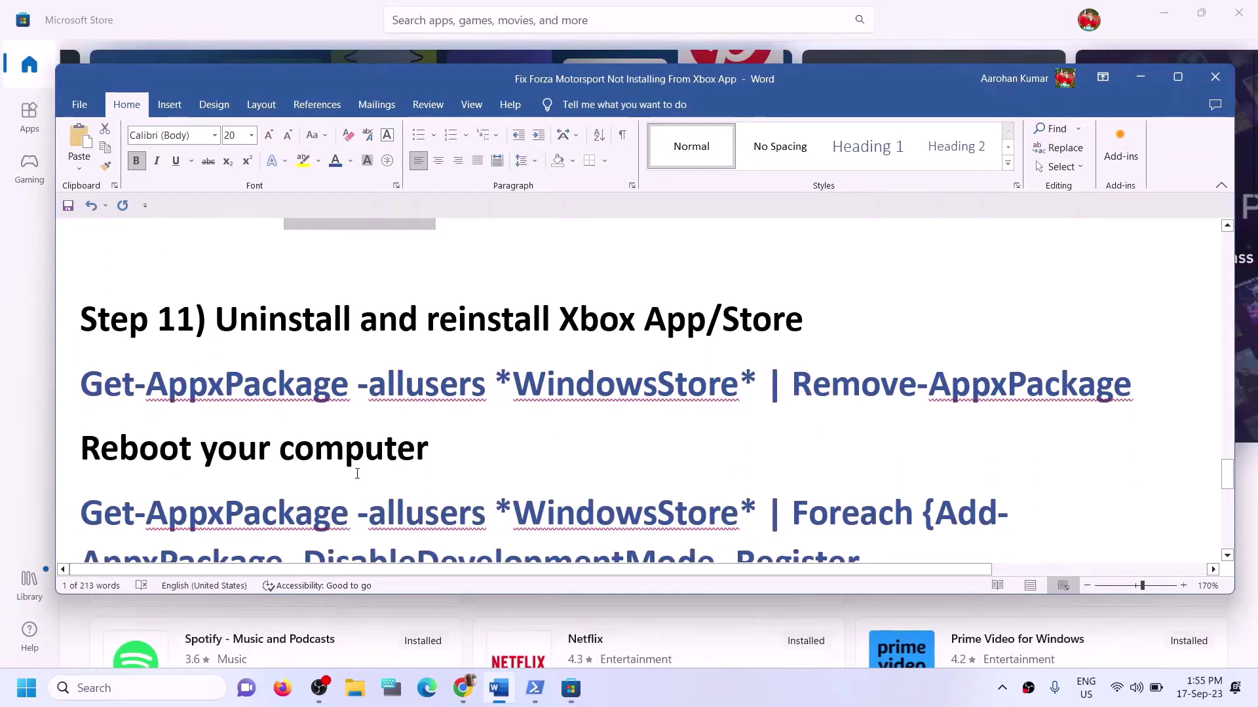
drag(541, 318, 822, 322)
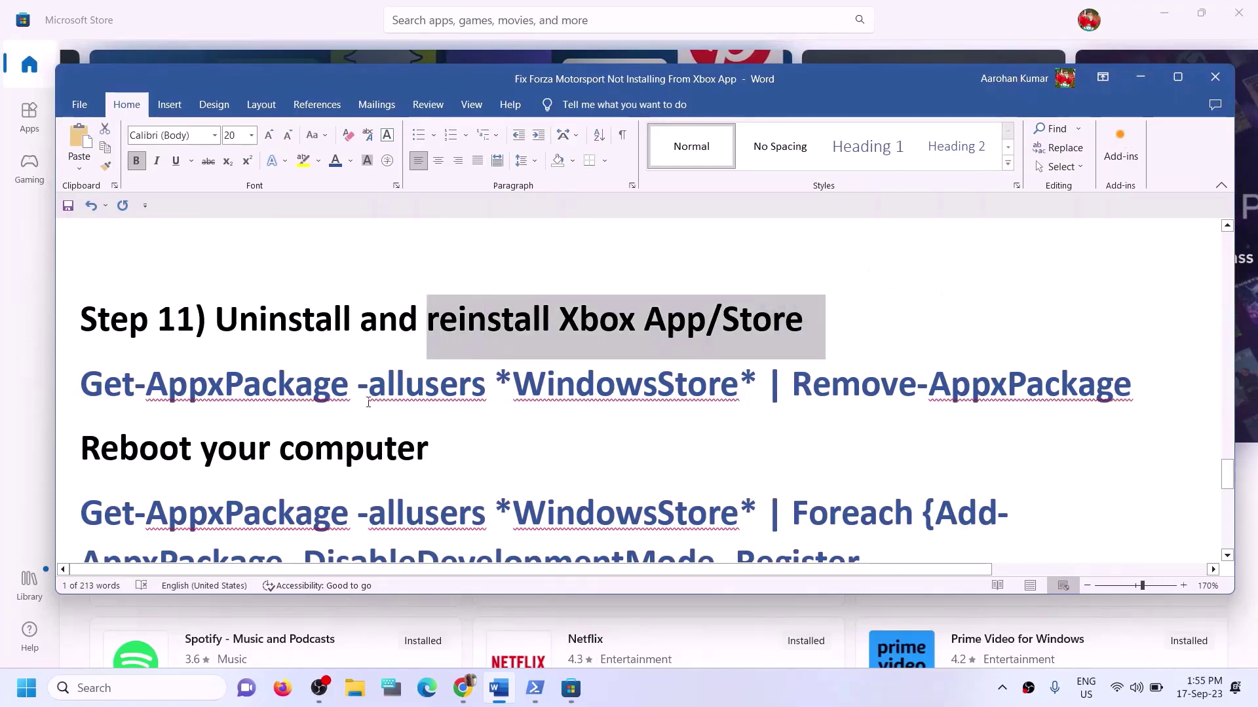
click(147, 398)
scroll(463, 441, down, 1)
scroll(584, 419, up, 1)
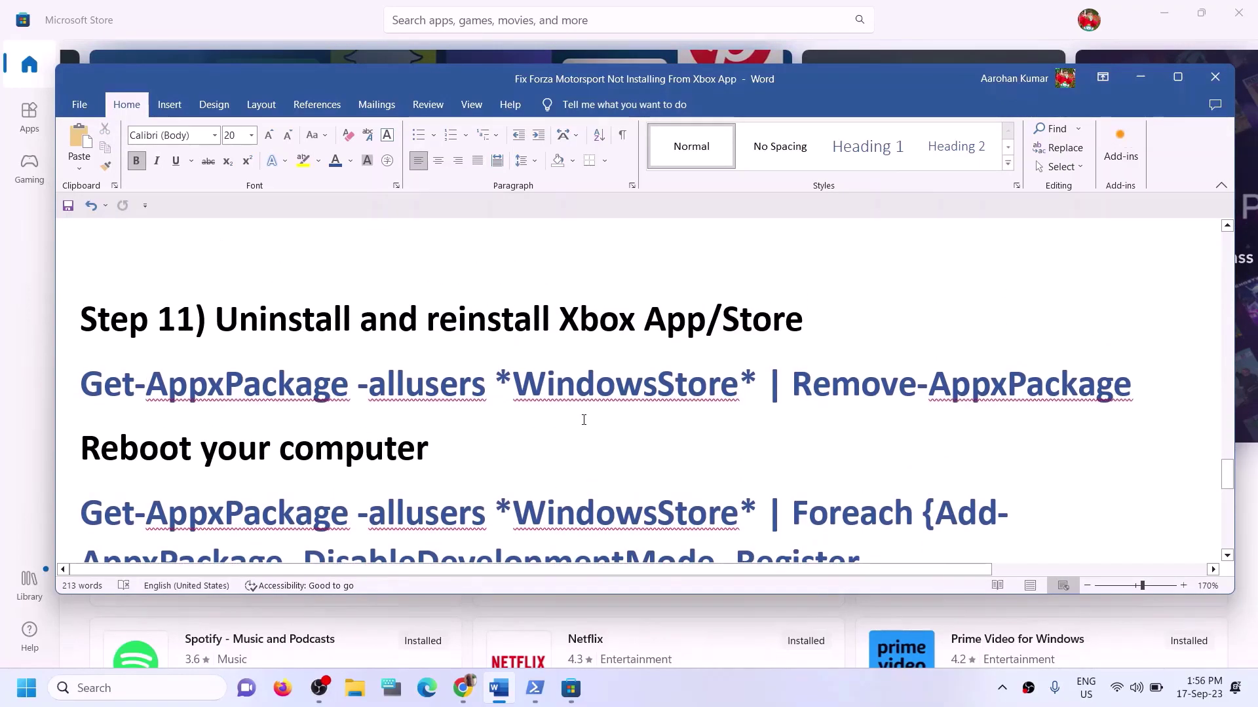
- Find the Xbox app through Windows search, uninstall it, and return to the Word guide
click(128, 687)
text(xbox)
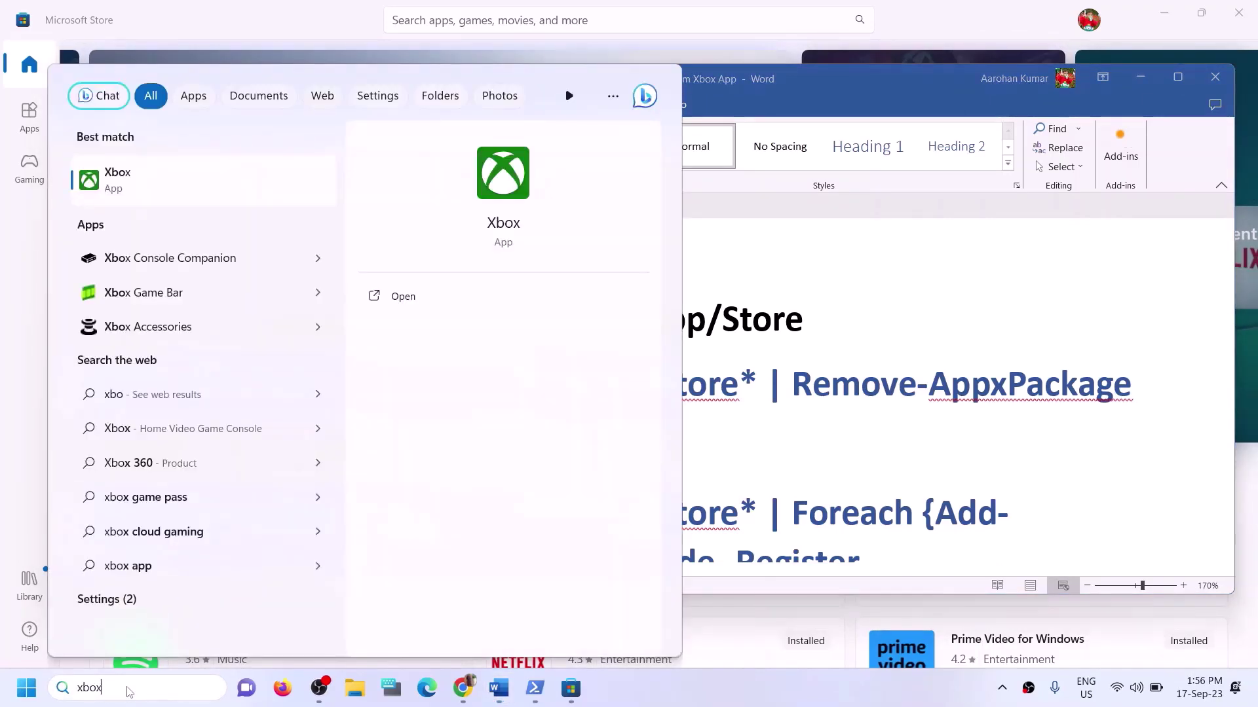
right_click(150, 196)
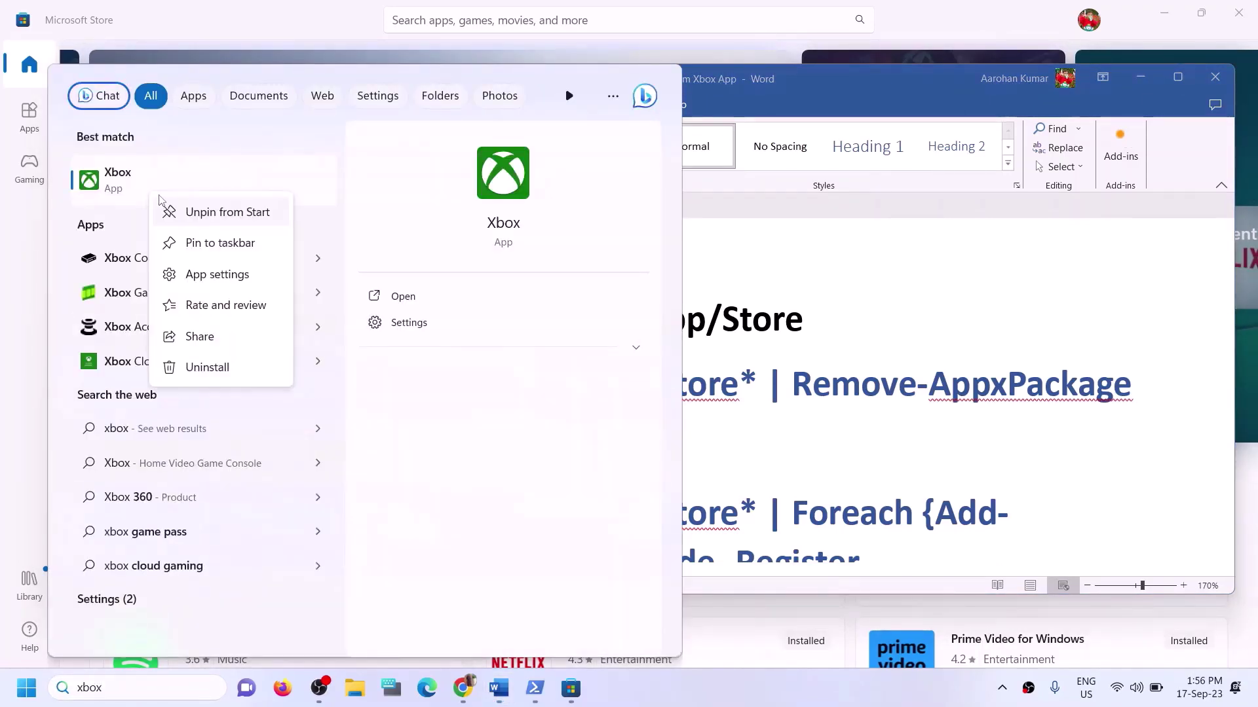
click(221, 368)
click(266, 385)
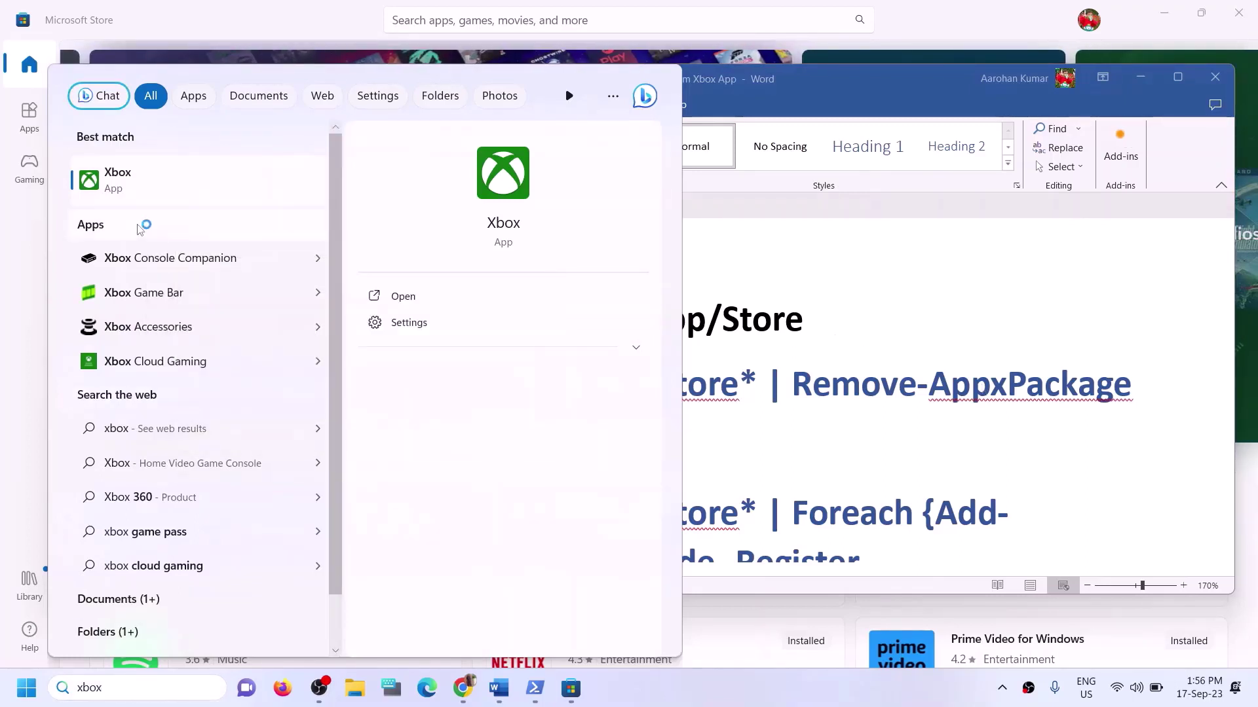
click(754, 319)
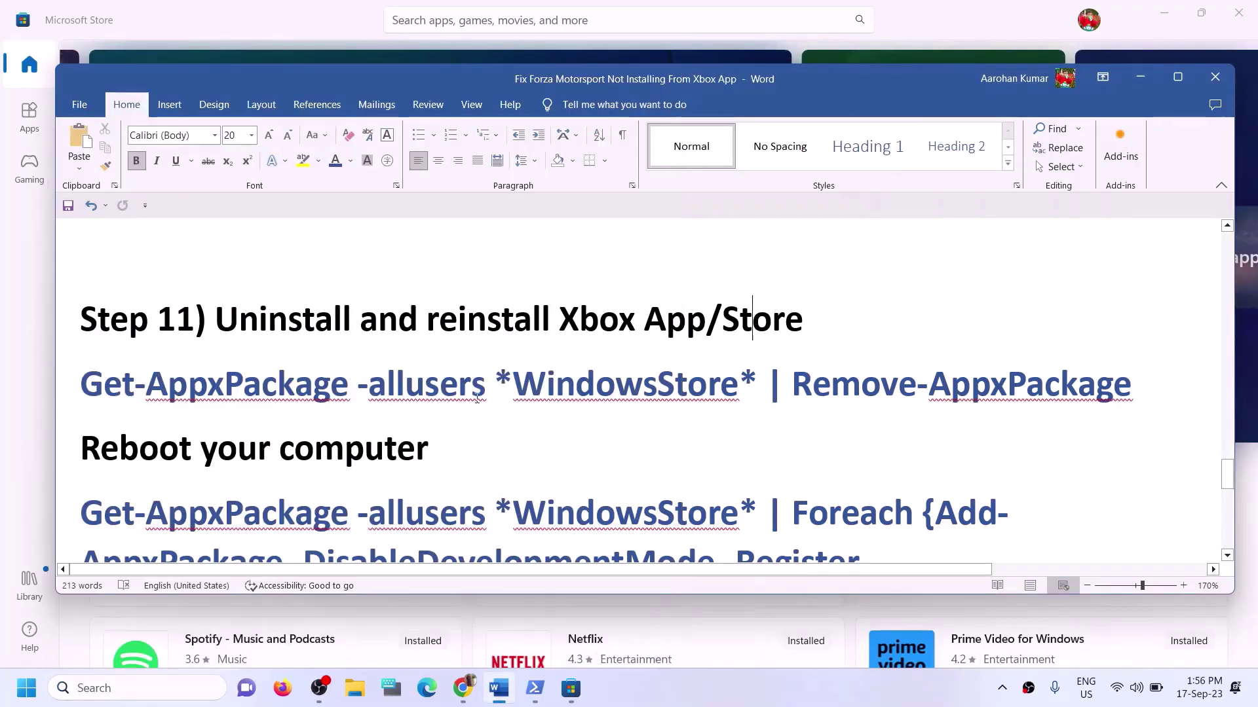
- Copy the command "Get-AppxPackage -allusers *WindowsStore* | Remove-AppxPackage" from Step 11 of the Word guide
triple_click(433, 373)
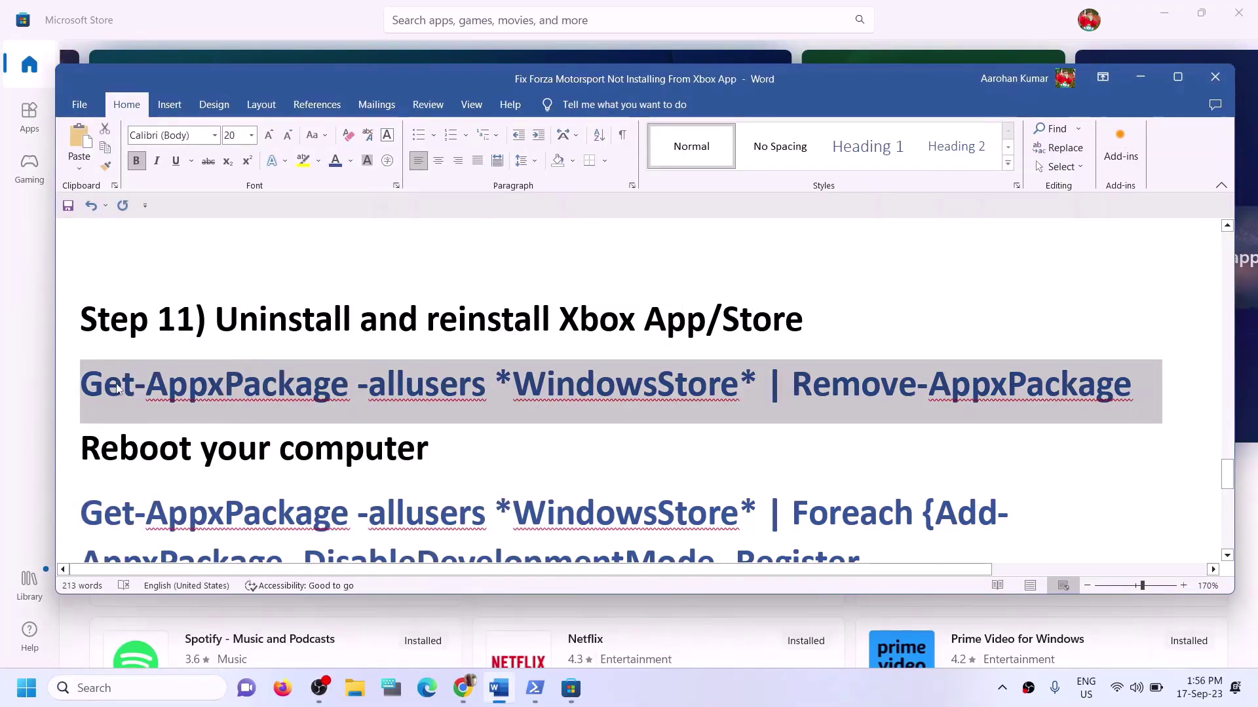
right_click(145, 387)
click(200, 443)
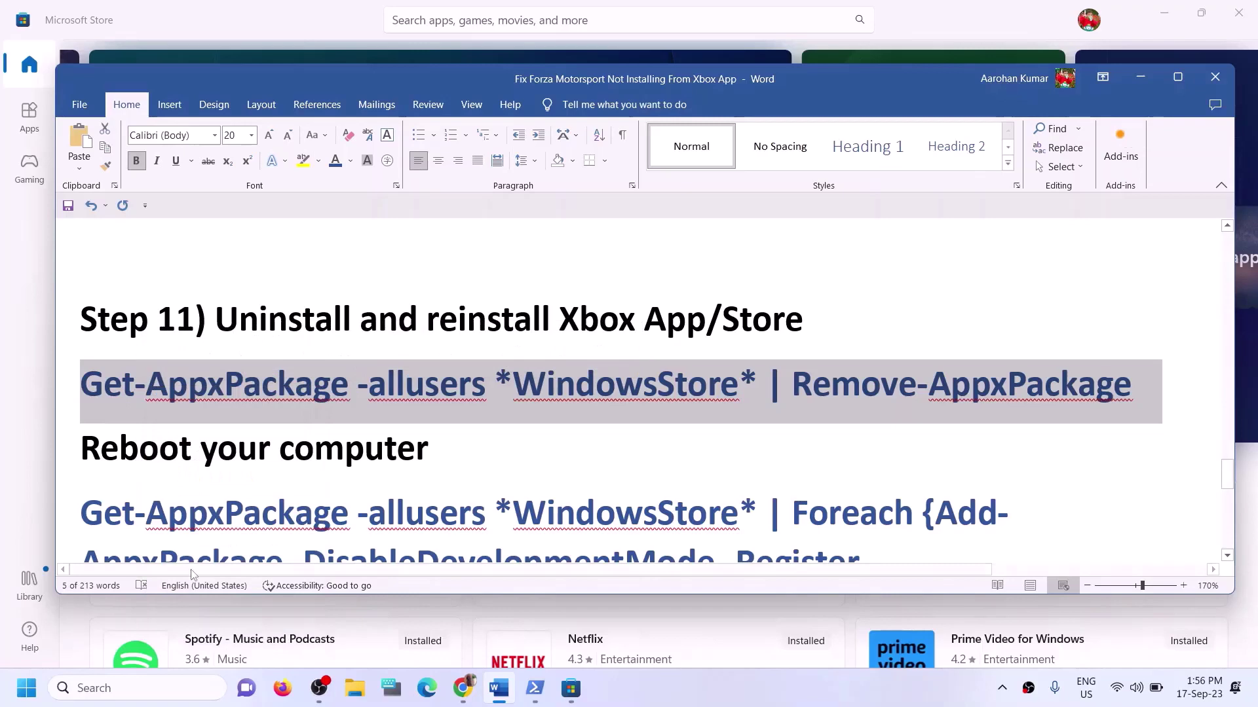
- Open Windows PowerShell as administrator, allow it to make changes, and run the copied WindowsStore removal command
click(171, 695)
text(powe)
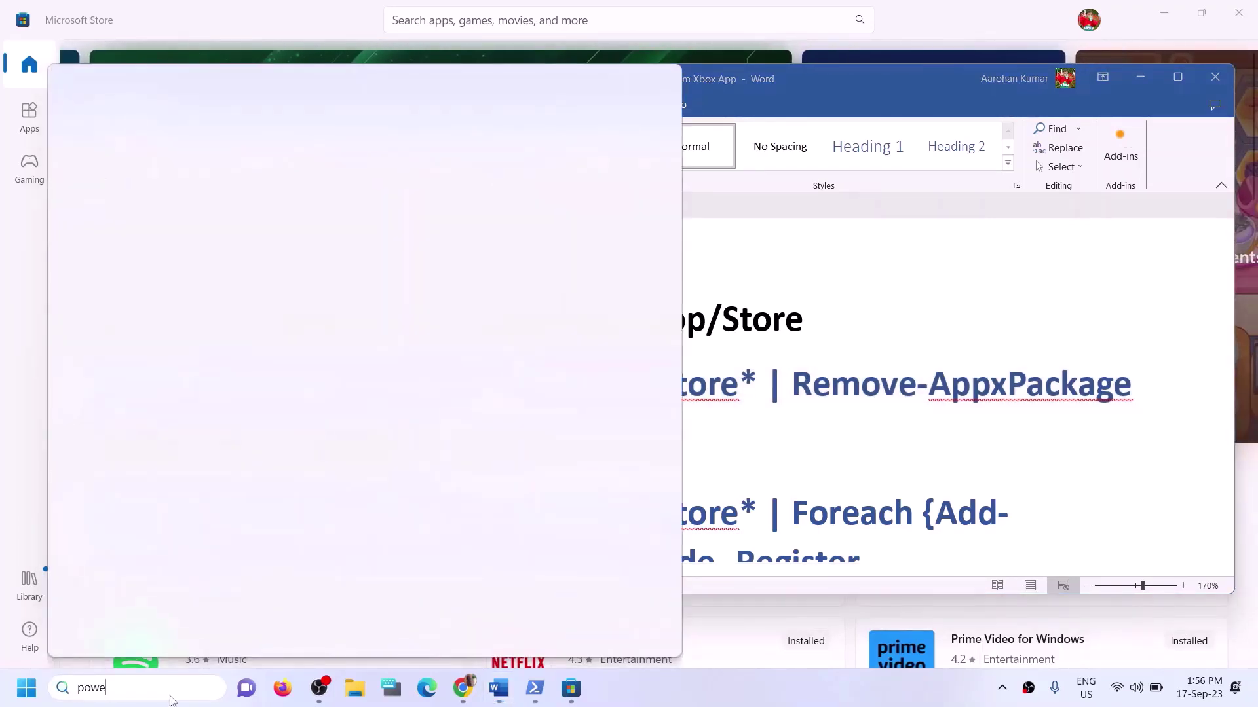
text(rshell)
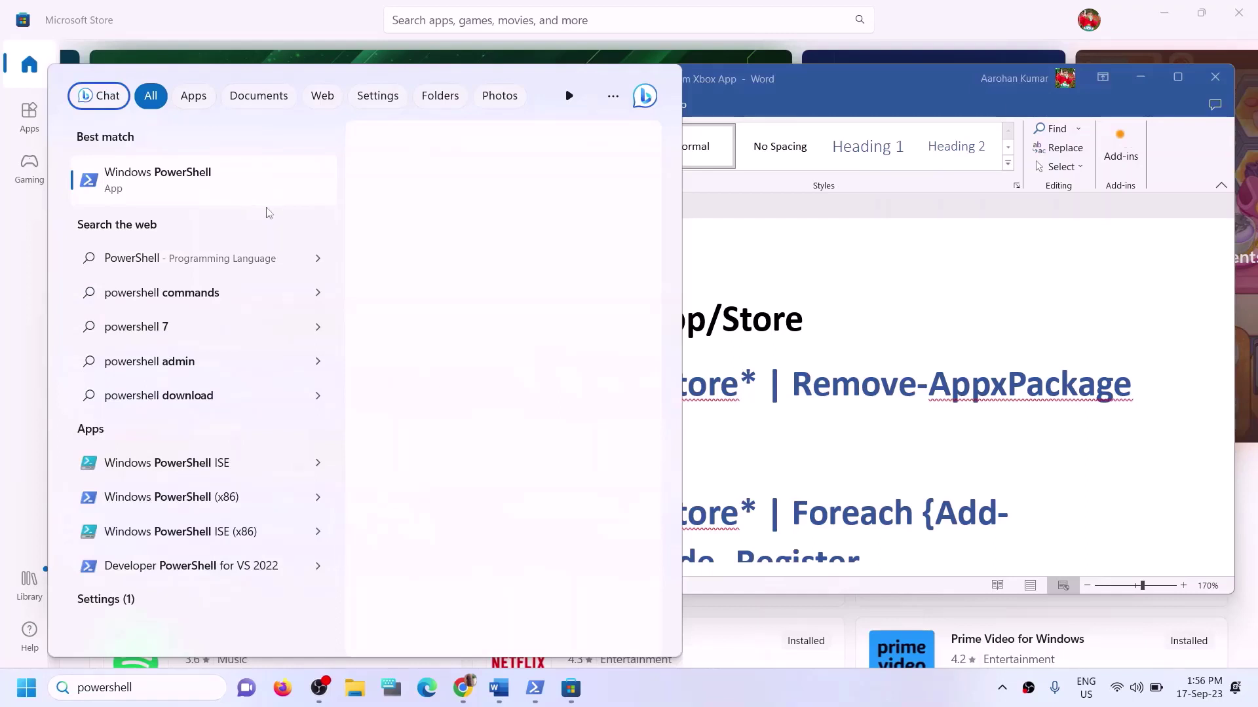
right_click(237, 188)
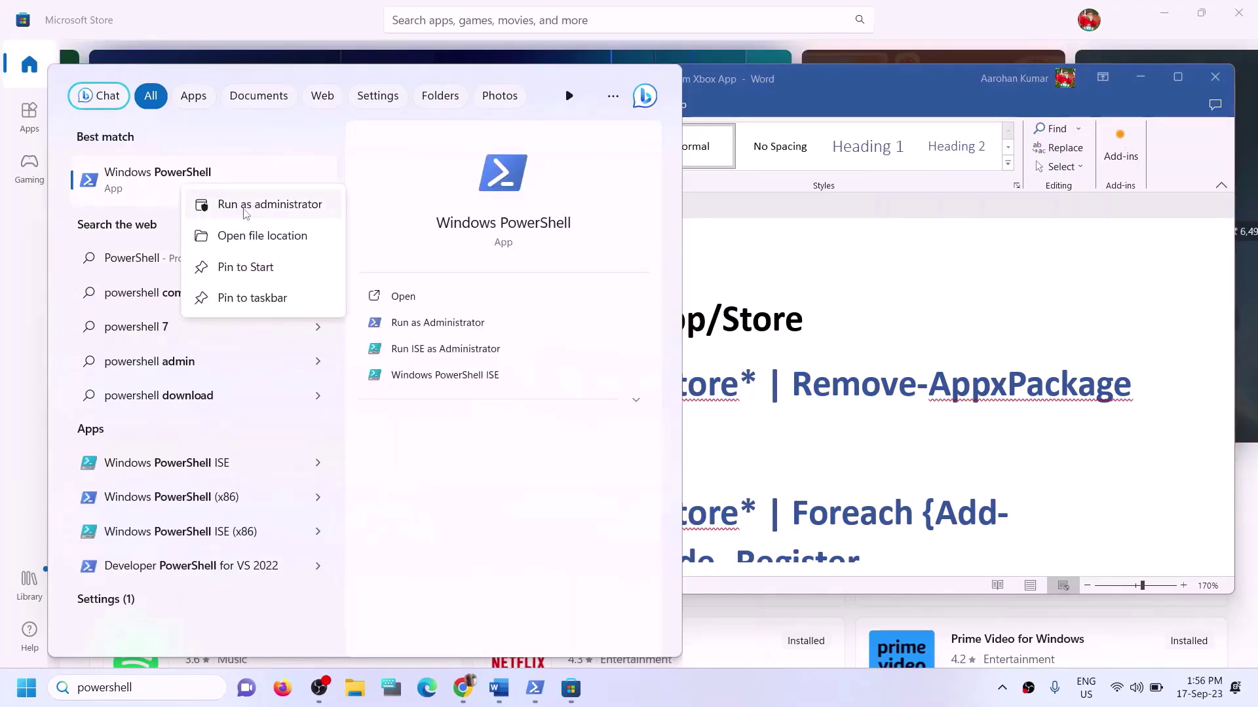
click(245, 213)
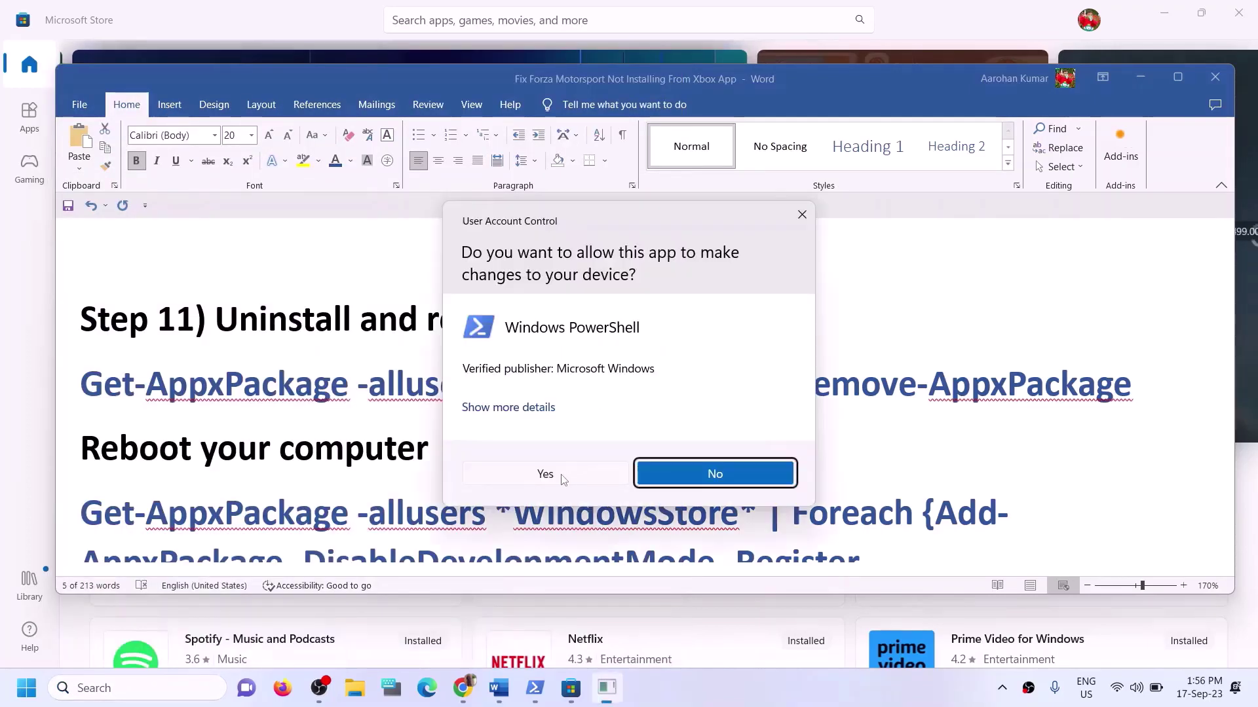
click(561, 479)
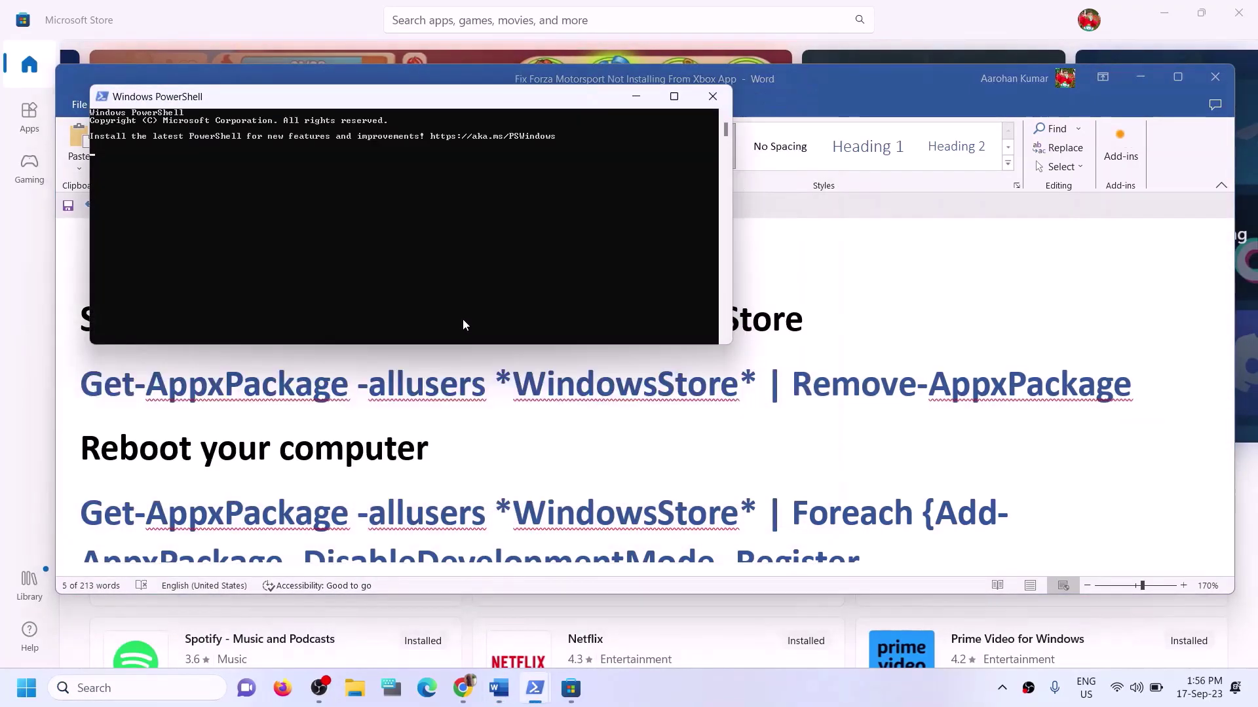
right_click(462, 324)
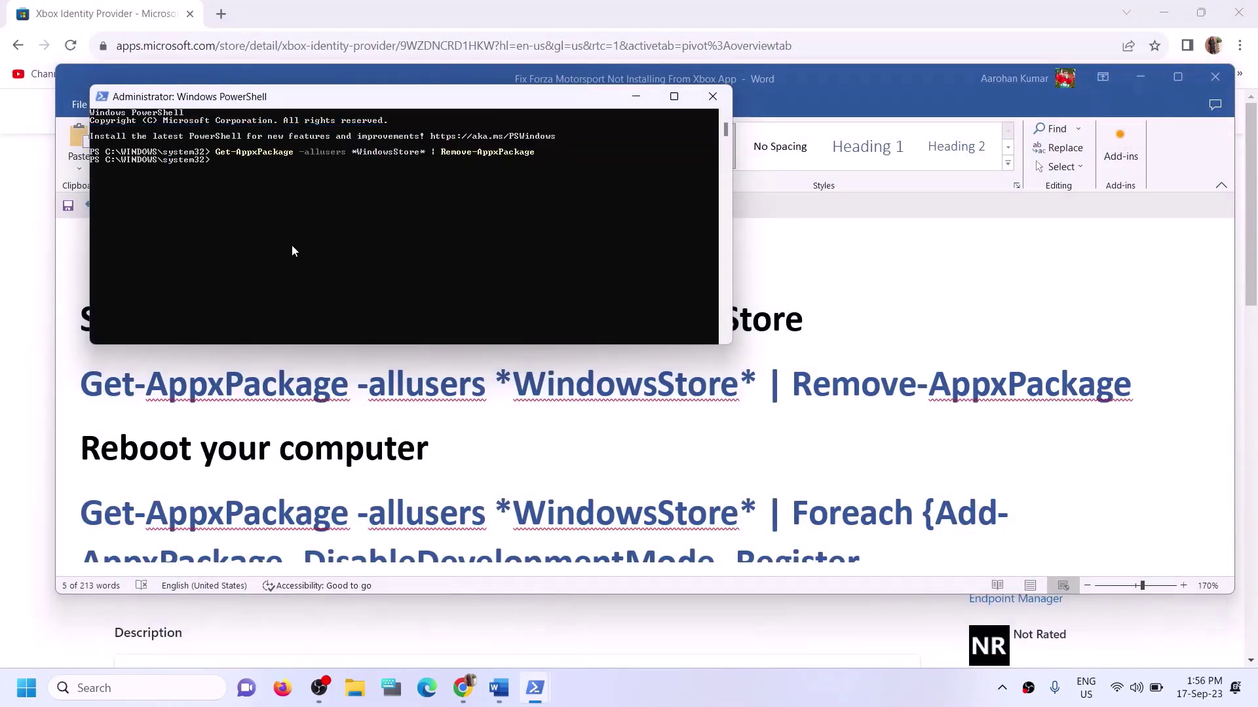
- Return to Step 11 of the Word guide, review the reboot instruction, and copy the WindowsStore Foreach {Add-AppxPackage} re-registration command
key(alt+Tab)
scroll(177, 420, down, 1)
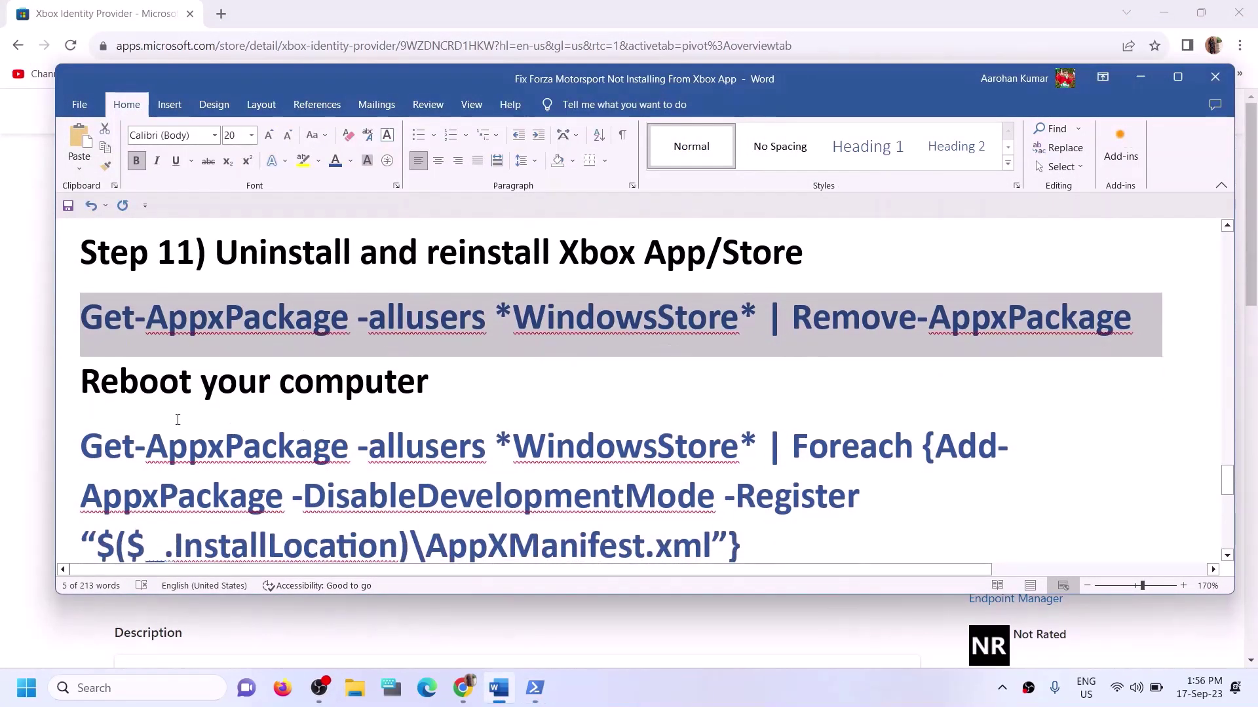
drag(113, 370, 463, 374)
scroll(714, 472, down, 1)
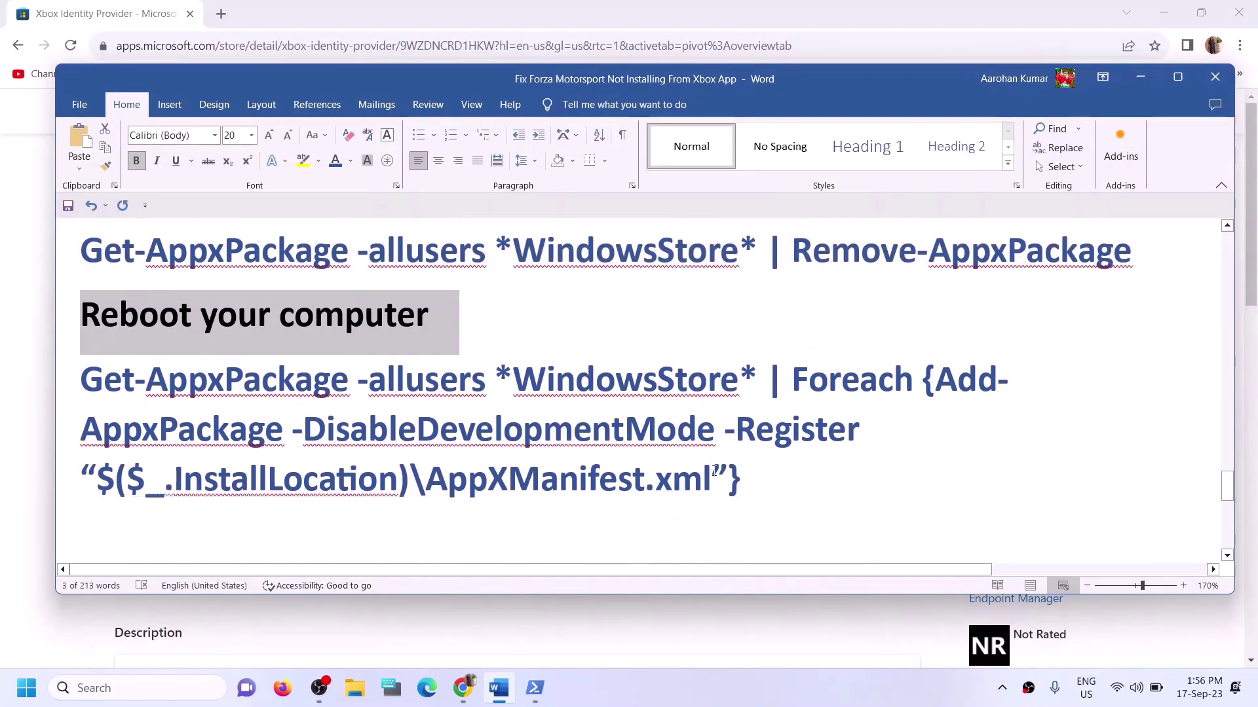
drag(753, 482, 111, 386)
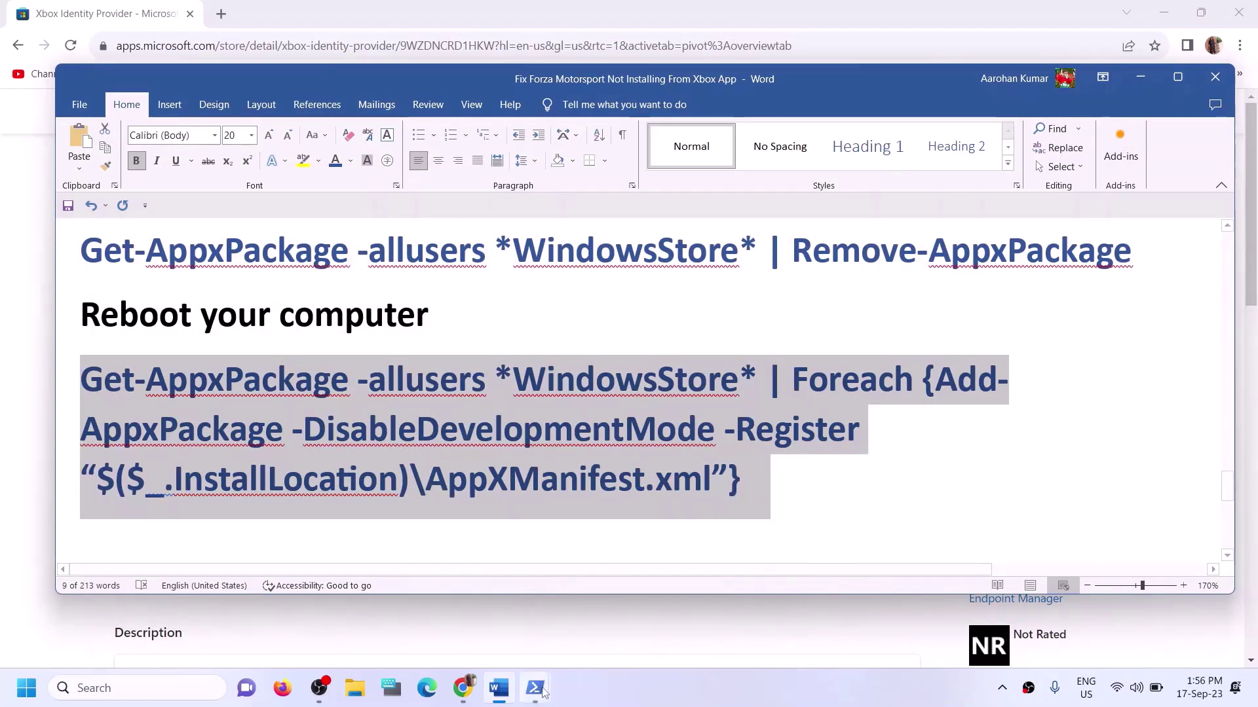
- Review the reboot instruction again, and paste and run the WindowsStore re-registration command in the administrator PowerShell window used for the removal
mouse_move(534, 688)
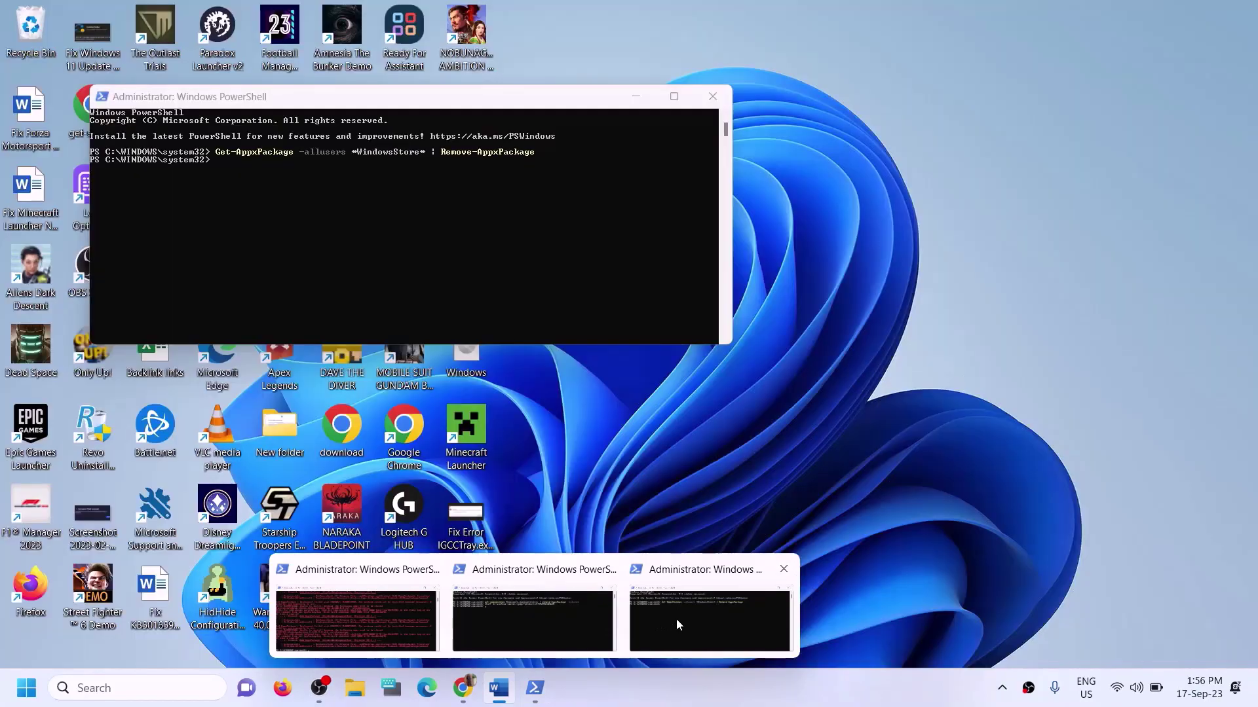
click(676, 618)
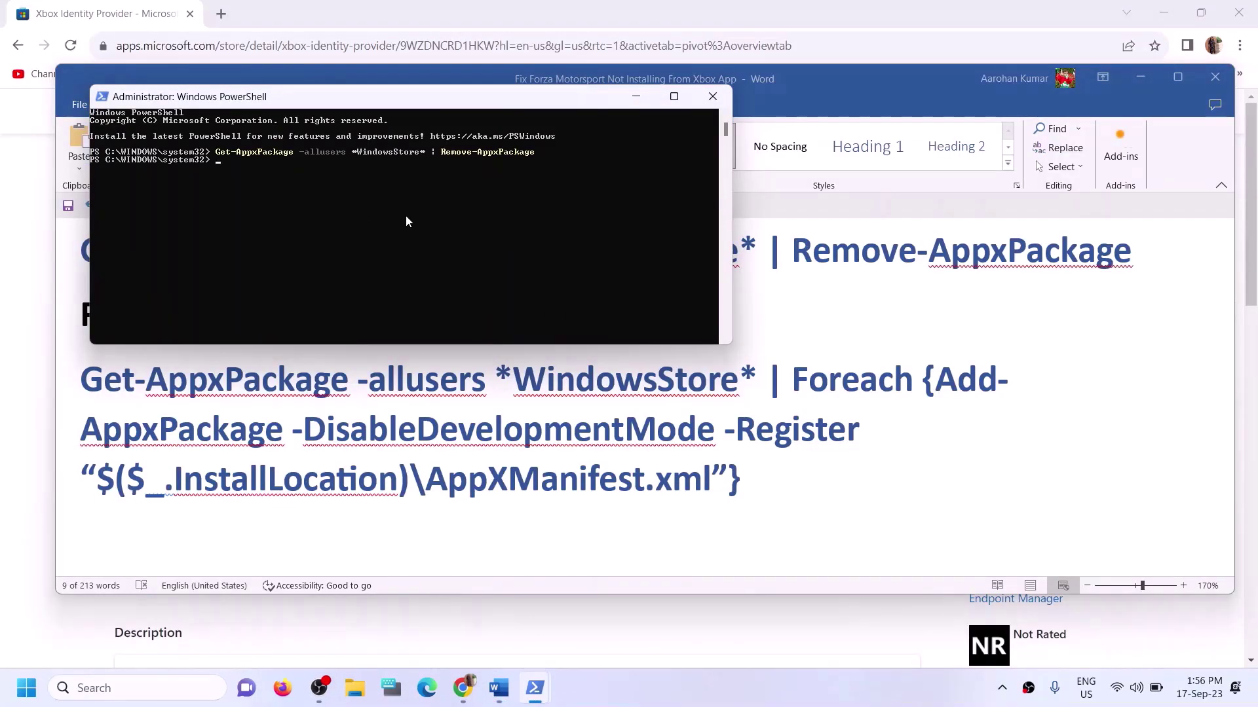
key(alt+Tab)
drag(85, 318, 437, 320)
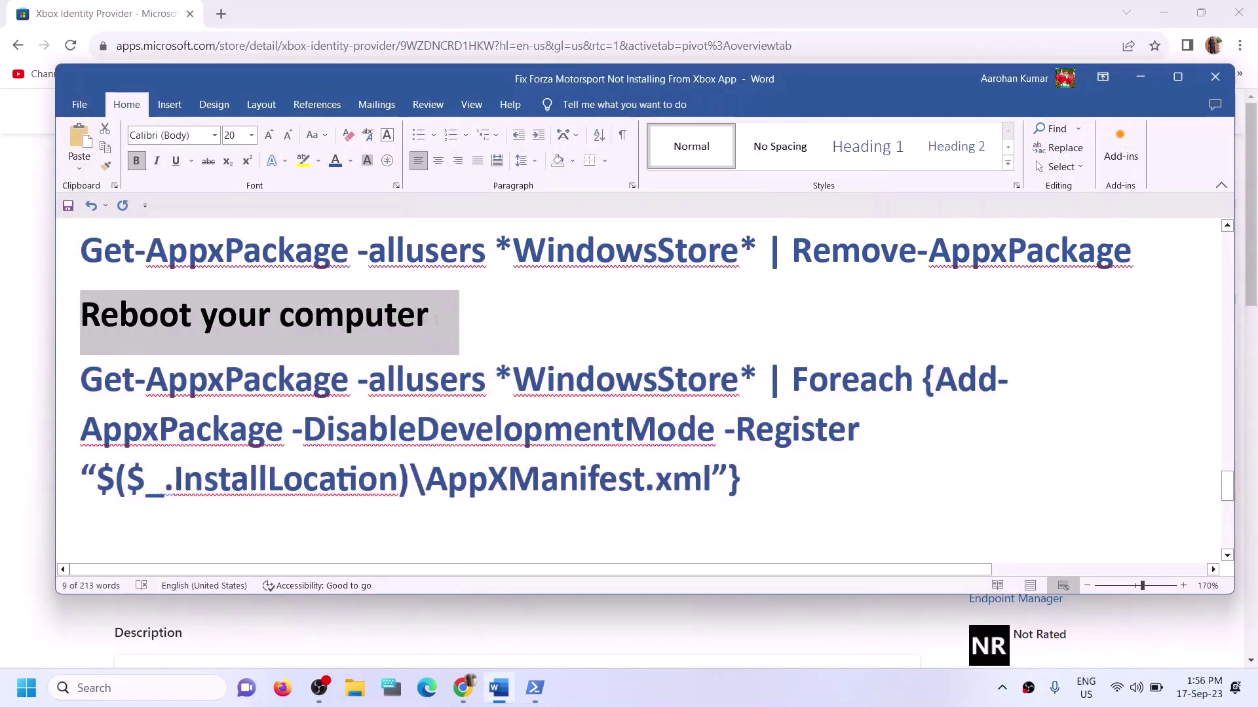
click(527, 689)
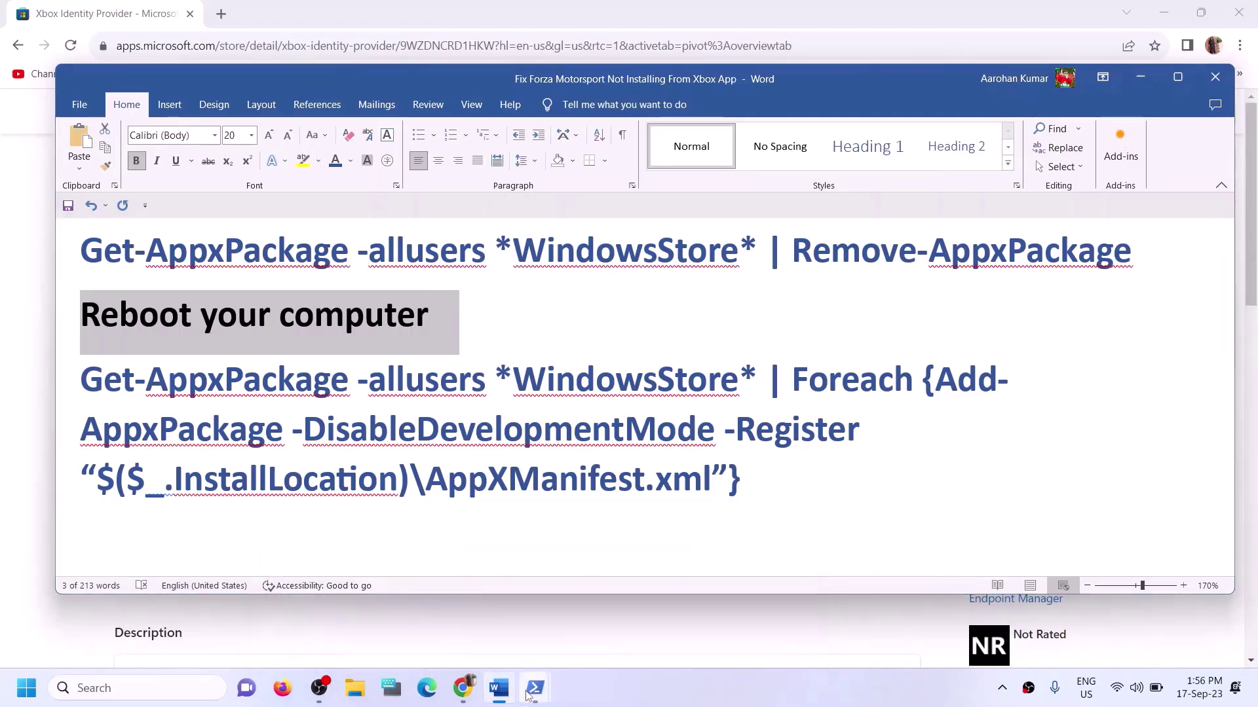
click(673, 616)
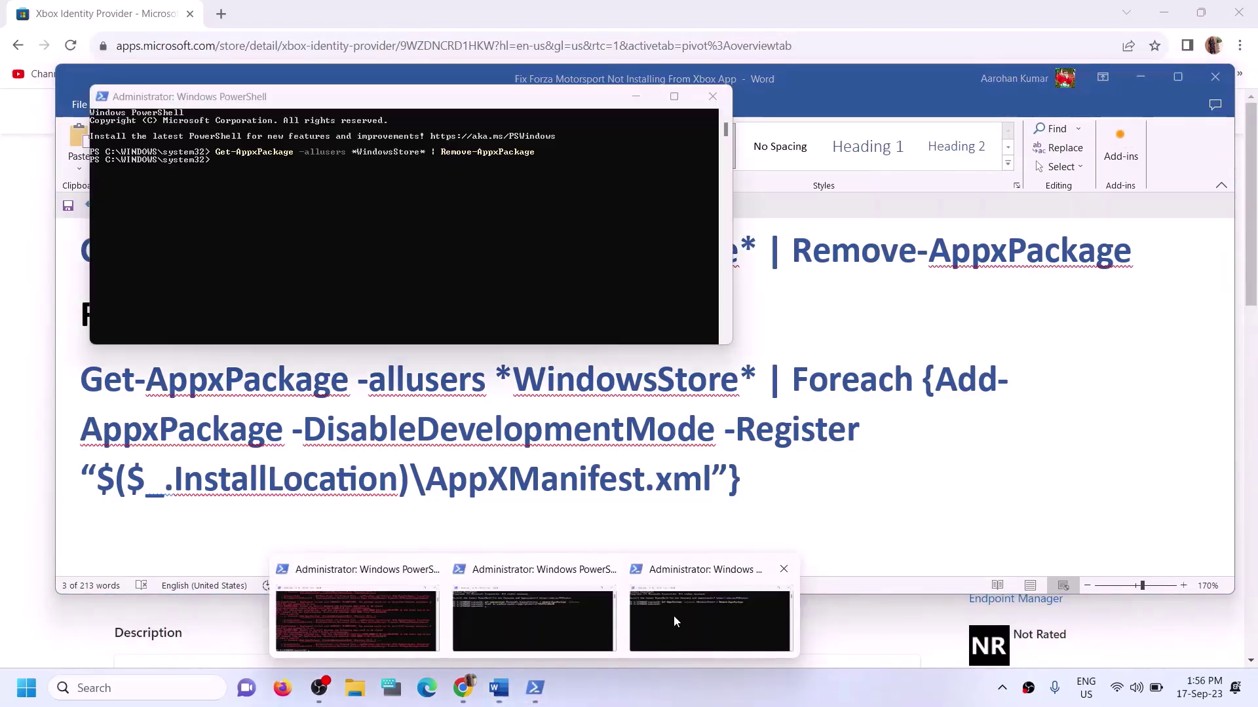
right_click(250, 195)
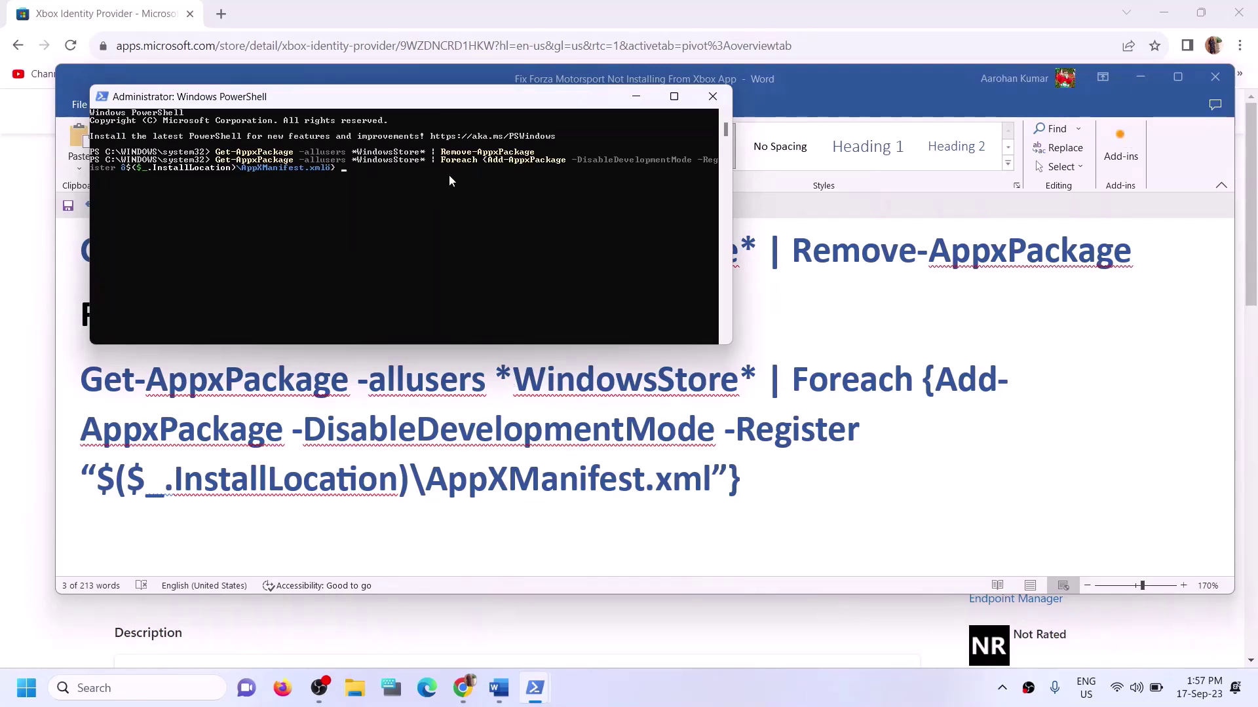
key(Return)
click(125, 691)
text(st)
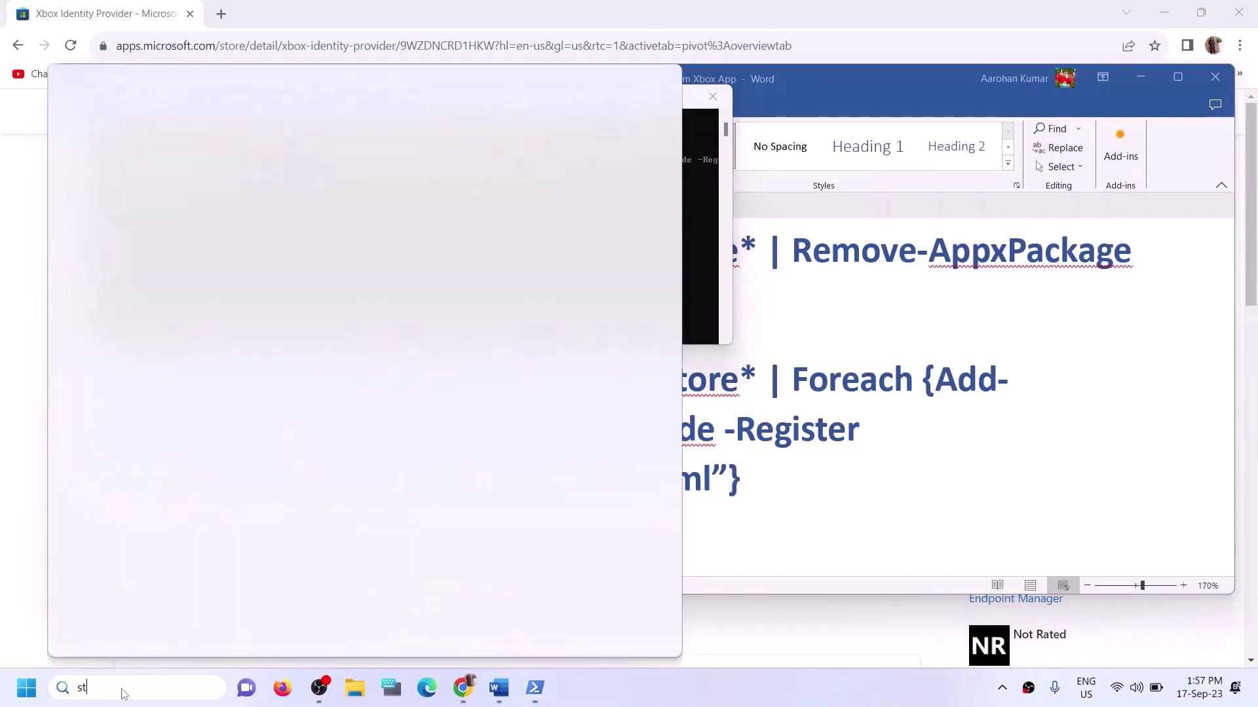
text(ore)
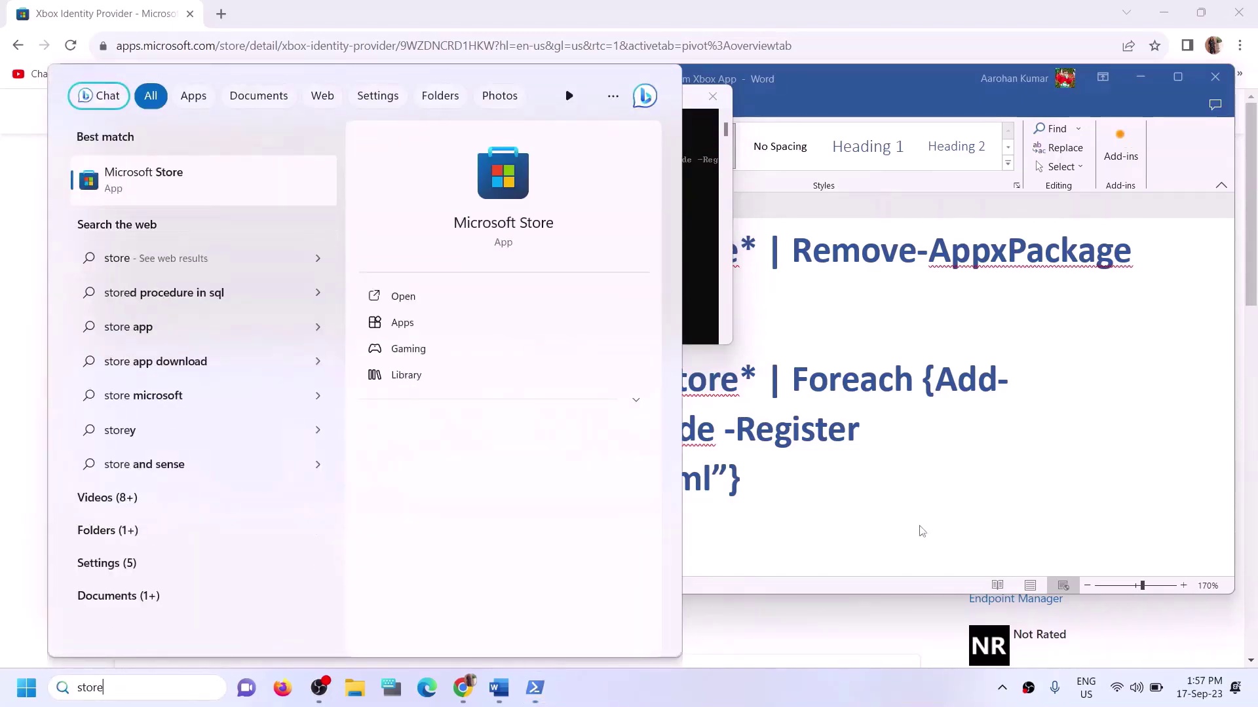
click(852, 467)
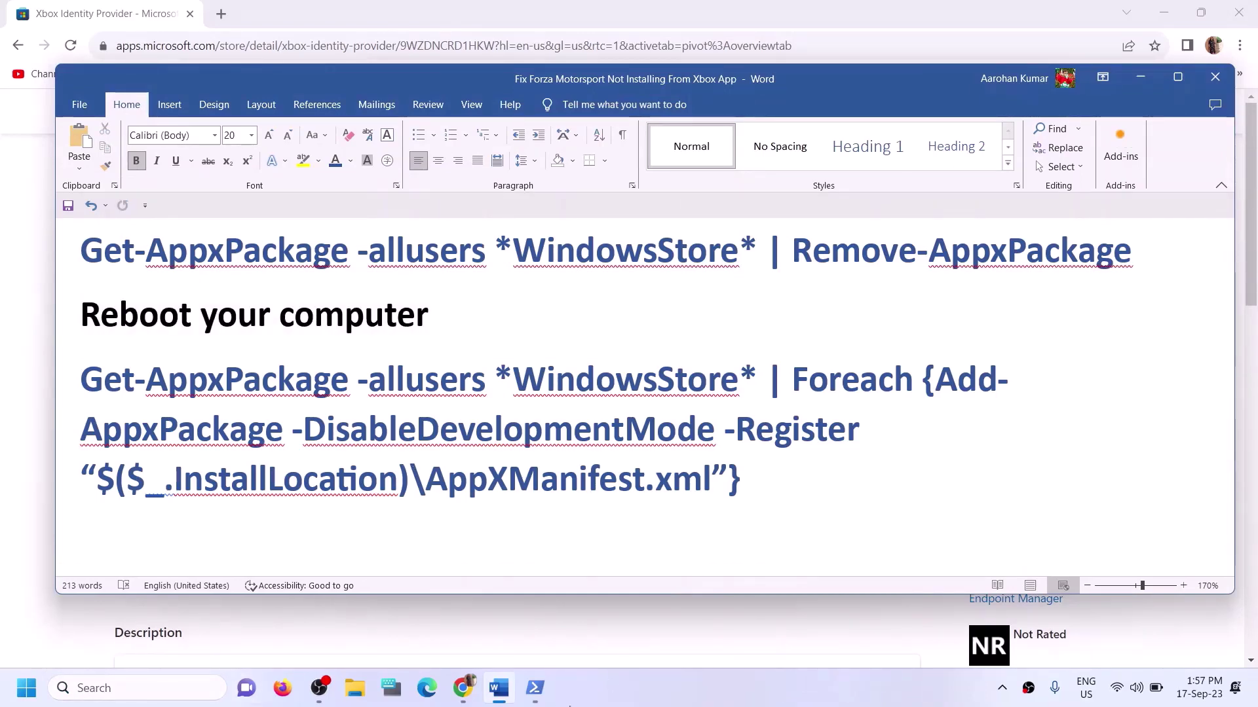
- Find Microsoft Store through Windows search, open it and maximize its window
click(154, 686)
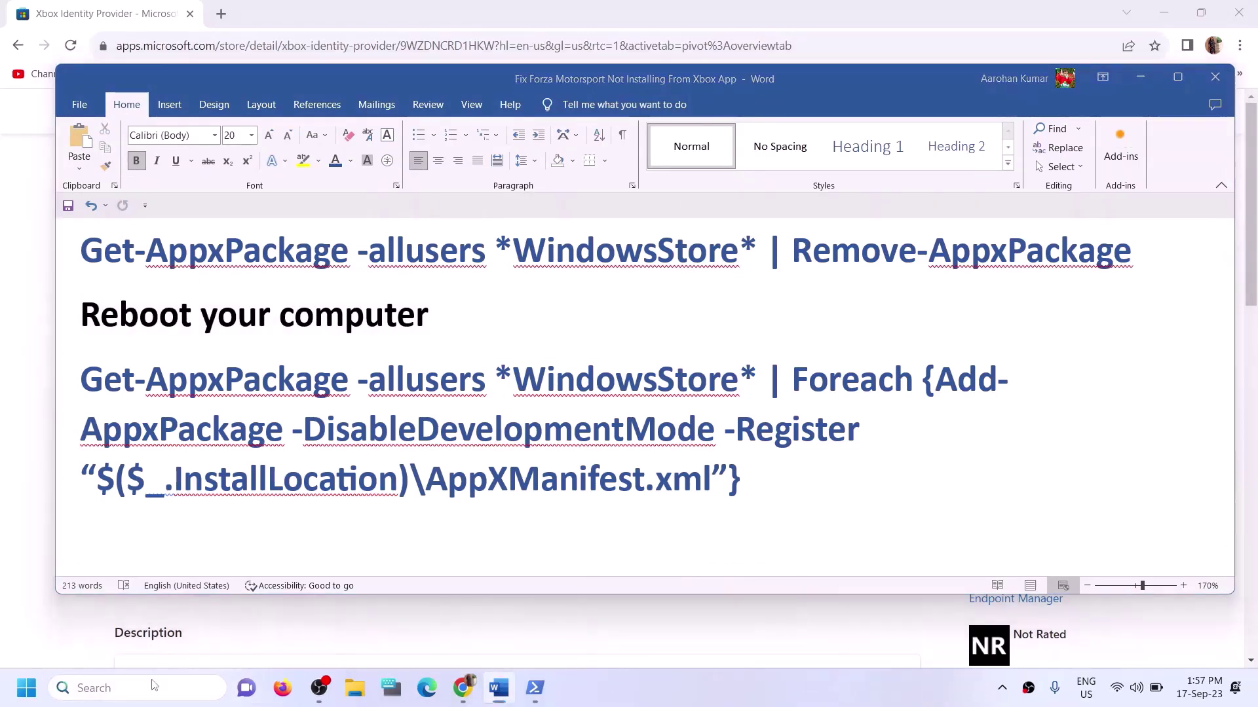
text(store)
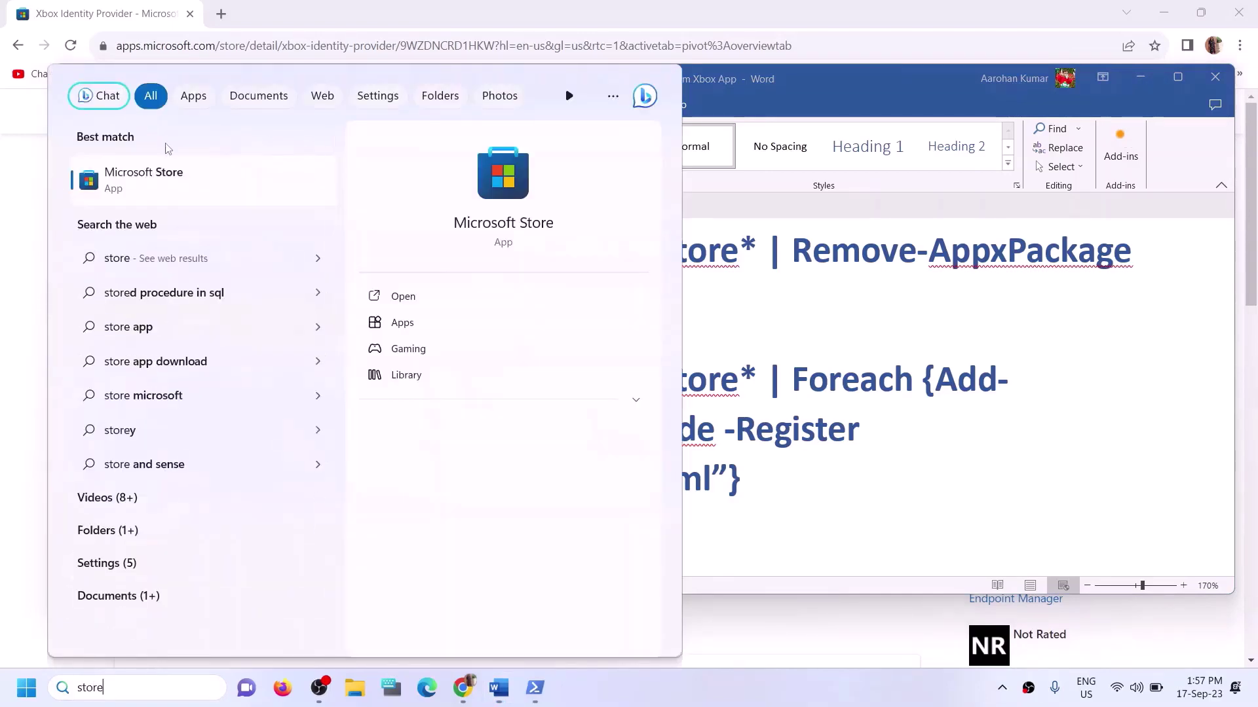
click(518, 178)
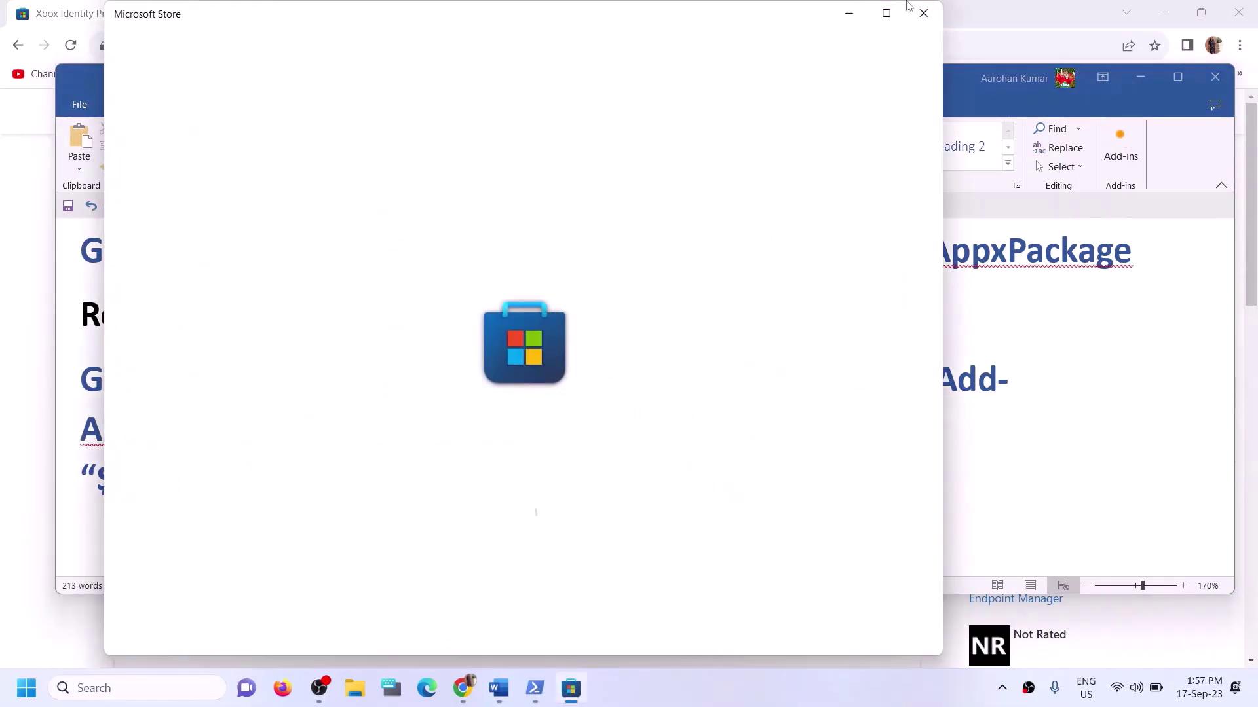
click(881, 17)
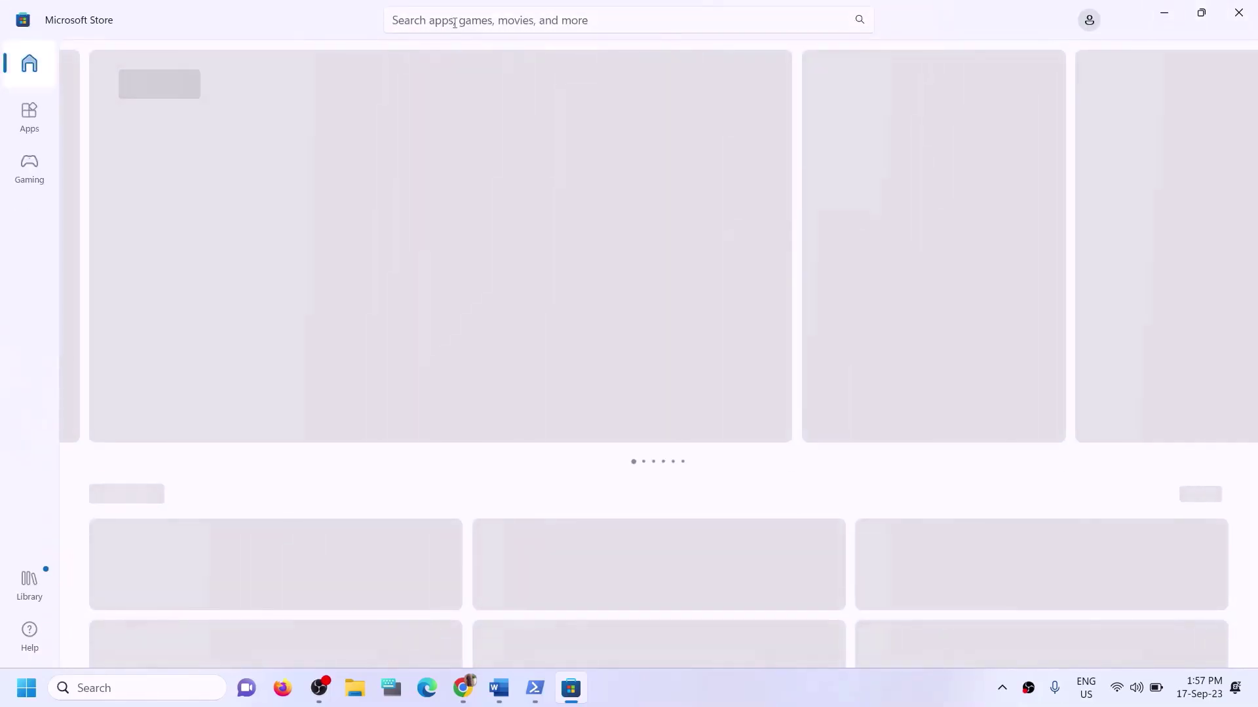
- Search Microsoft Store for "xbox", open the Xbox app's page, and start installing it, allowing the changes to the device
click(453, 21)
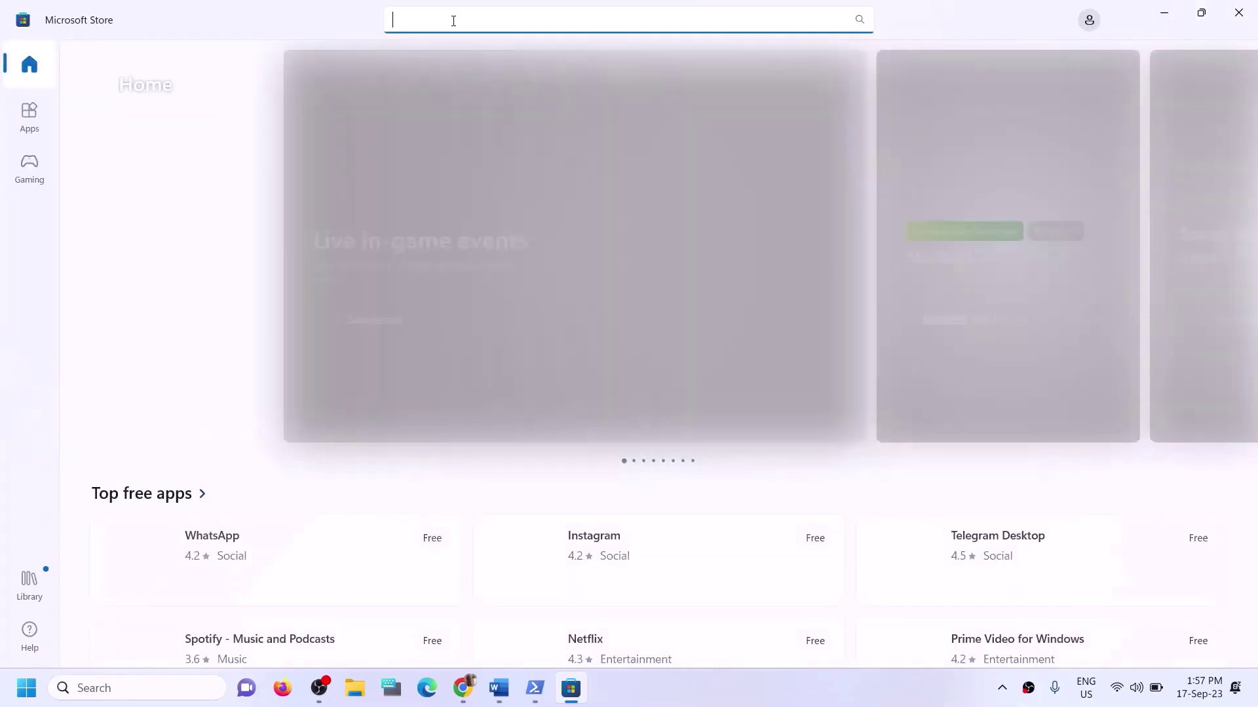
text(xbox)
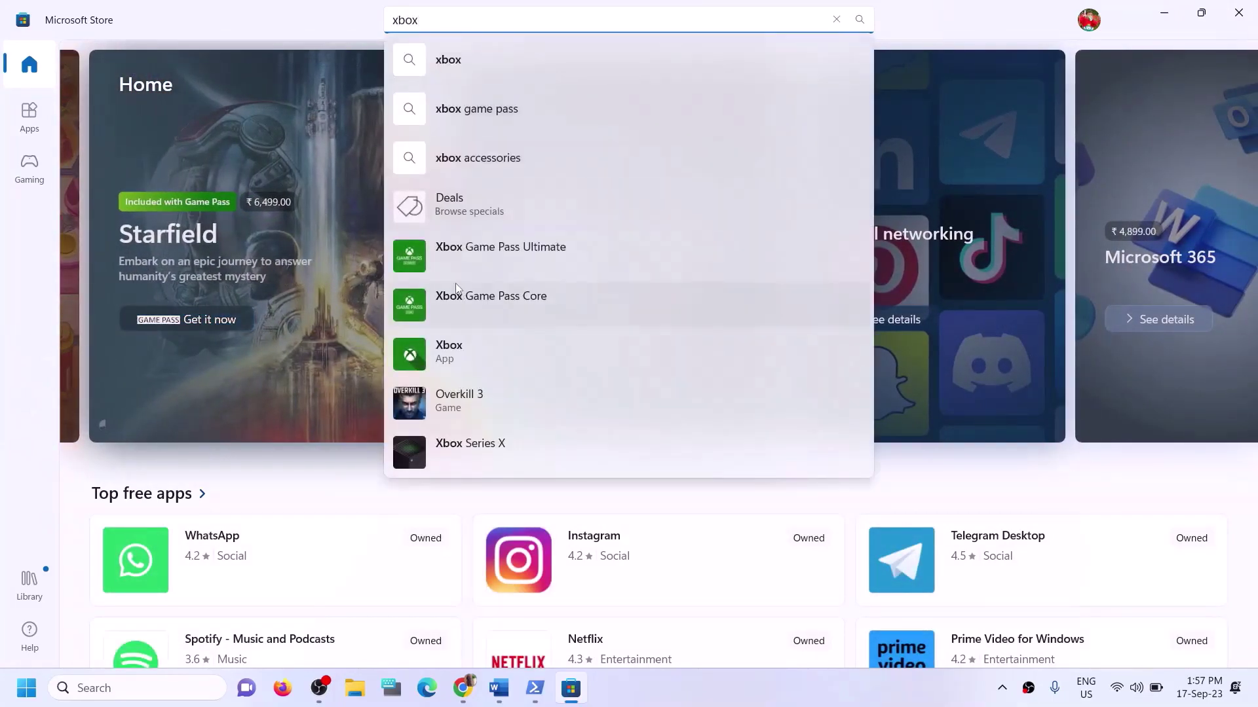
click(462, 347)
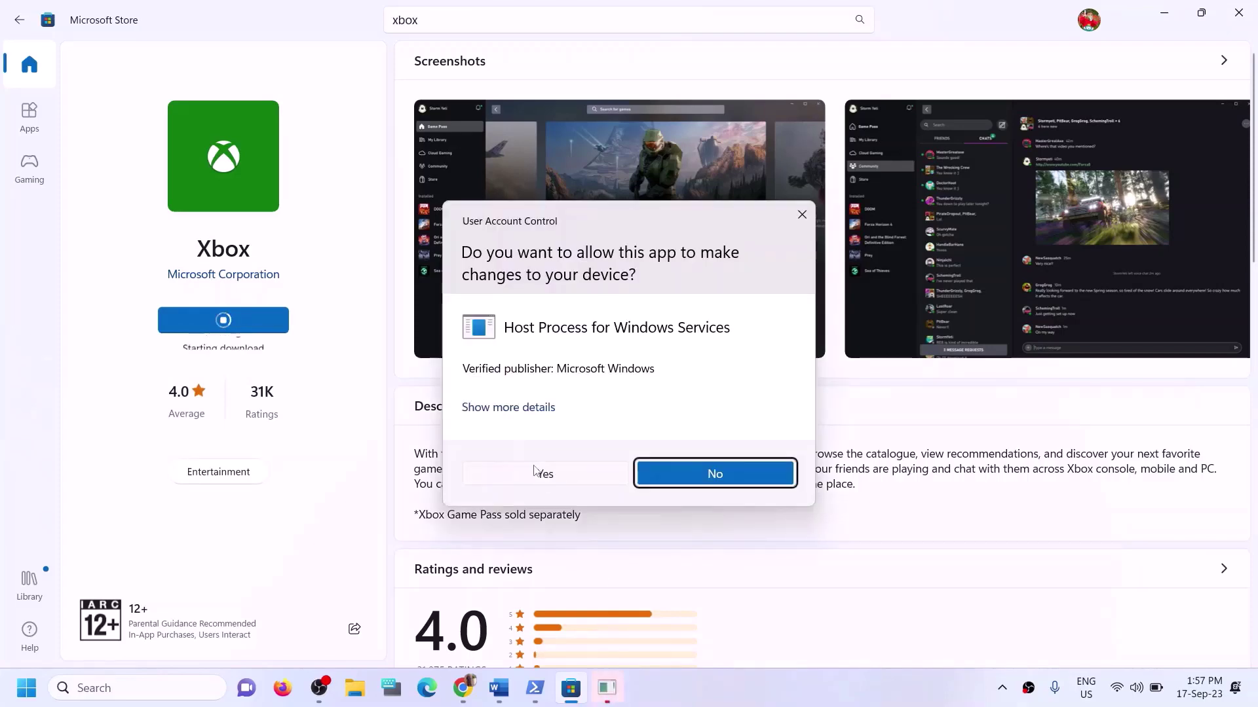
click(541, 473)
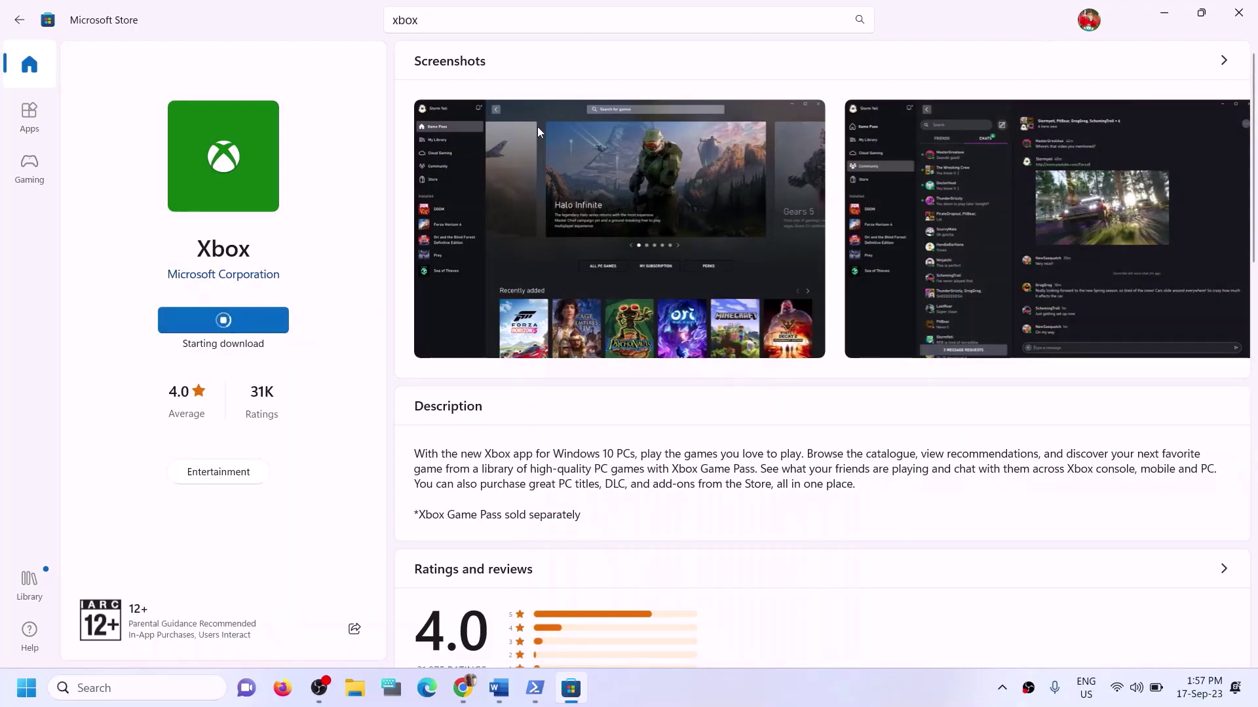
- Read Step 12 of the Word guide on changing the install drive and renaming WpSystem and WindowsApps, and briefly check File Explorer
click(498, 688)
scroll(399, 439, down, 3)
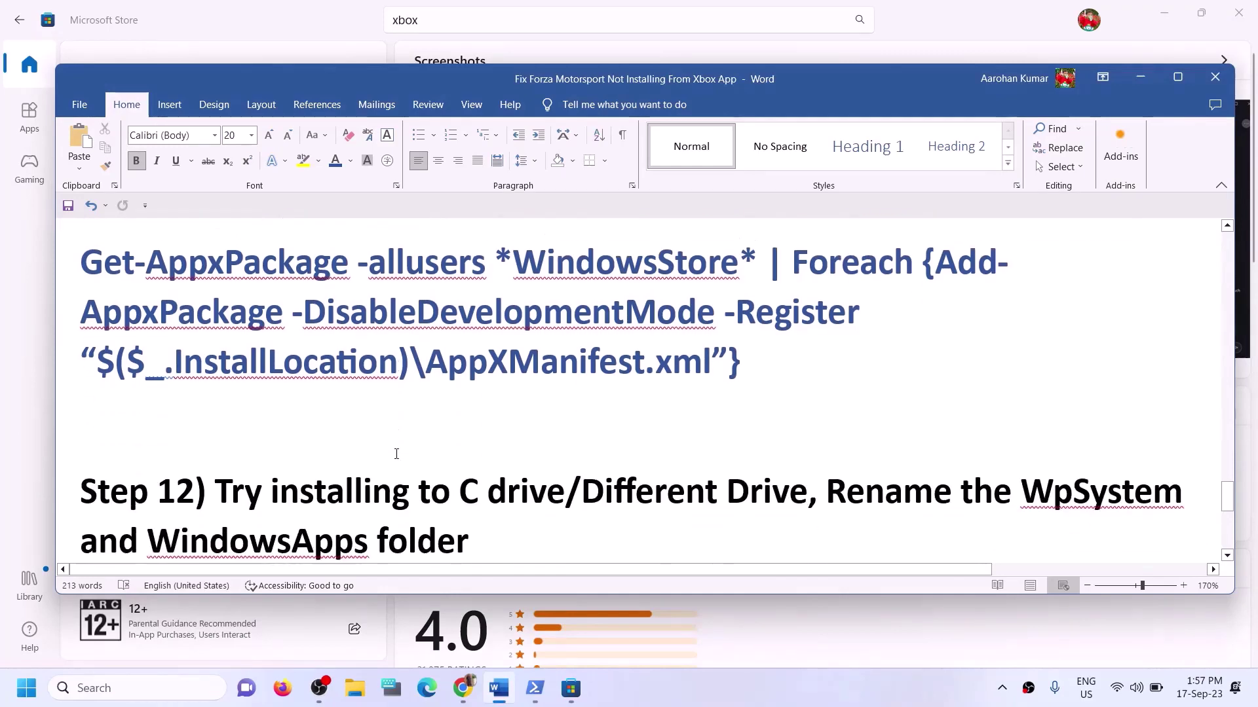
drag(214, 410, 570, 411)
click(604, 417)
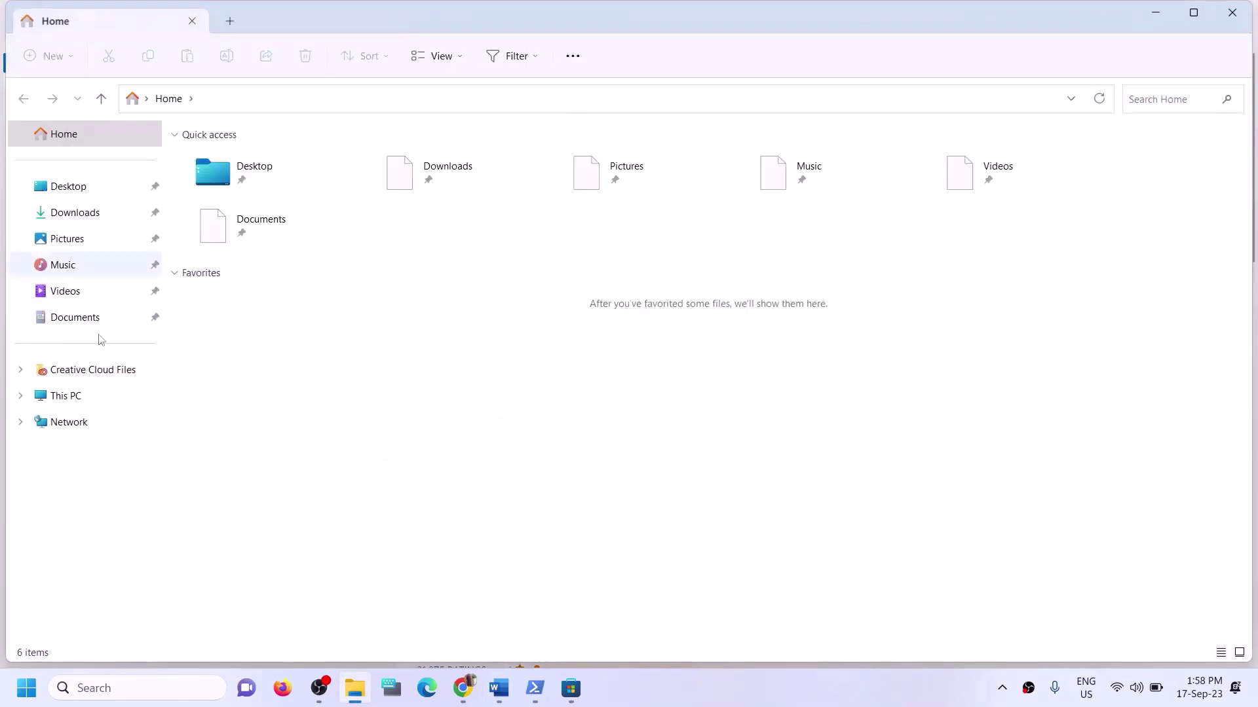
click(1242, 22)
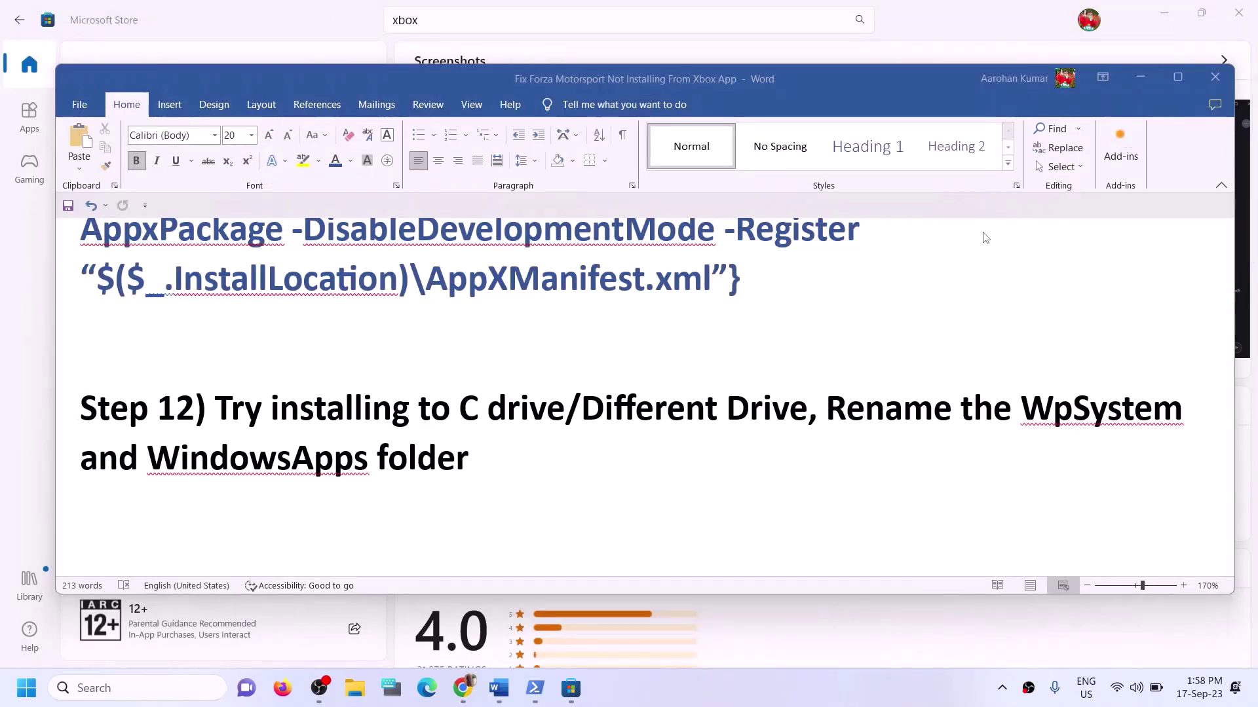
- Open Windows Settings
key(super+i)
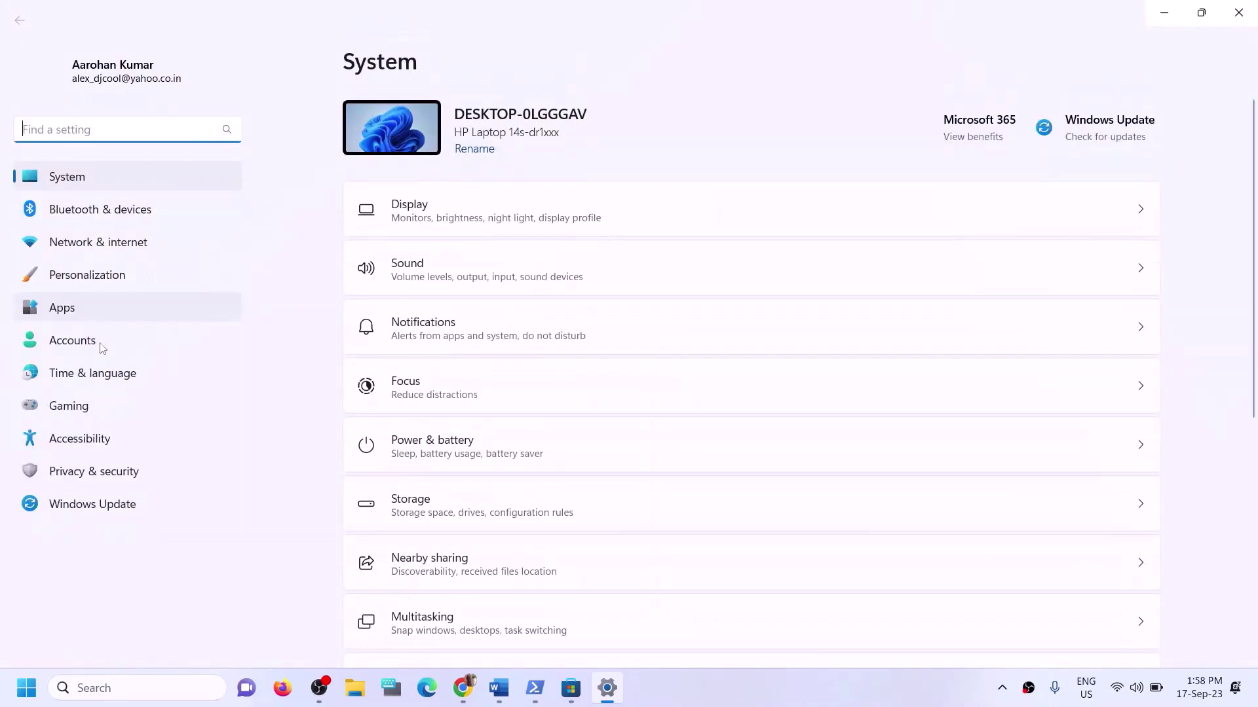
click(87, 317)
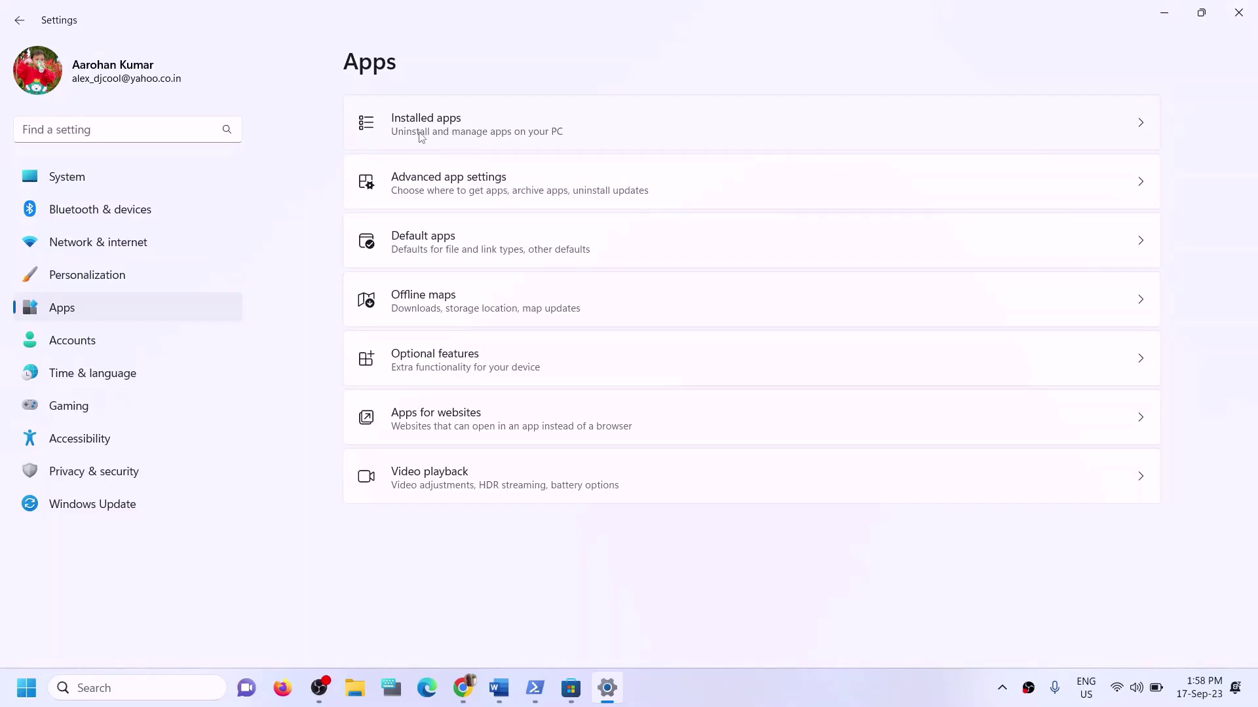
click(478, 194)
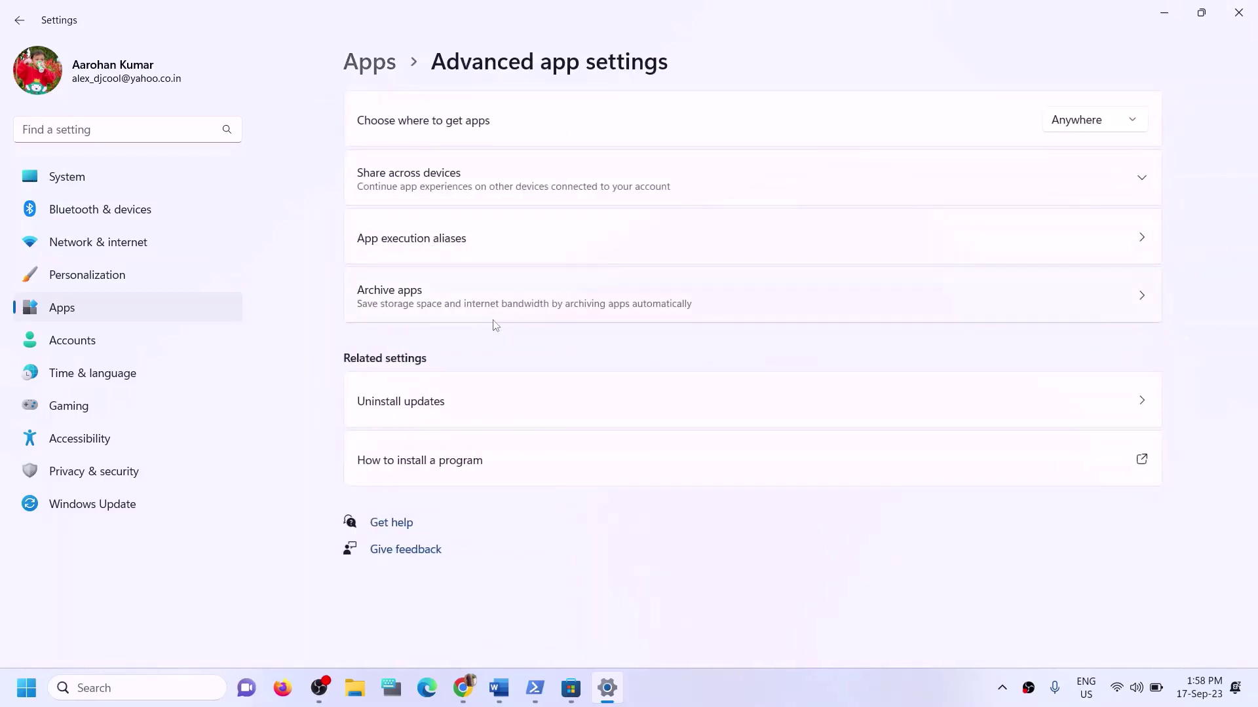
click(390, 68)
click(415, 129)
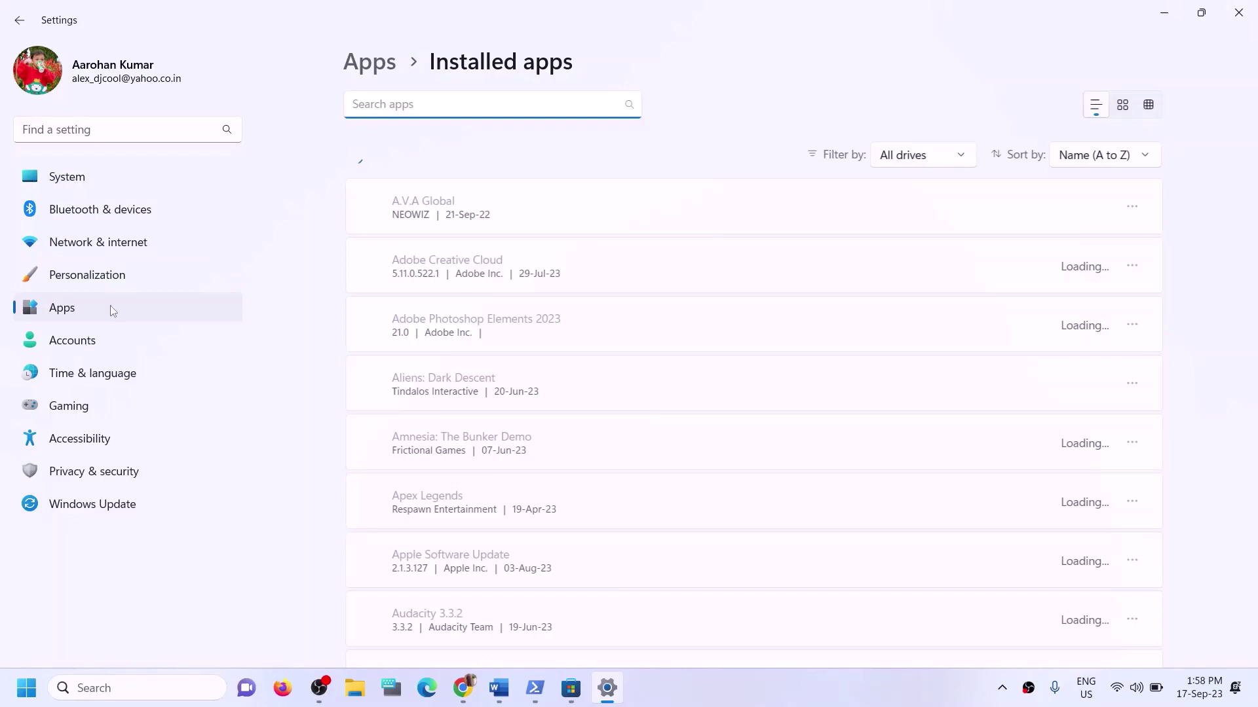
- Go to the System storage settings, expand the advanced storage settings and open the page for where new content is saved
click(68, 184)
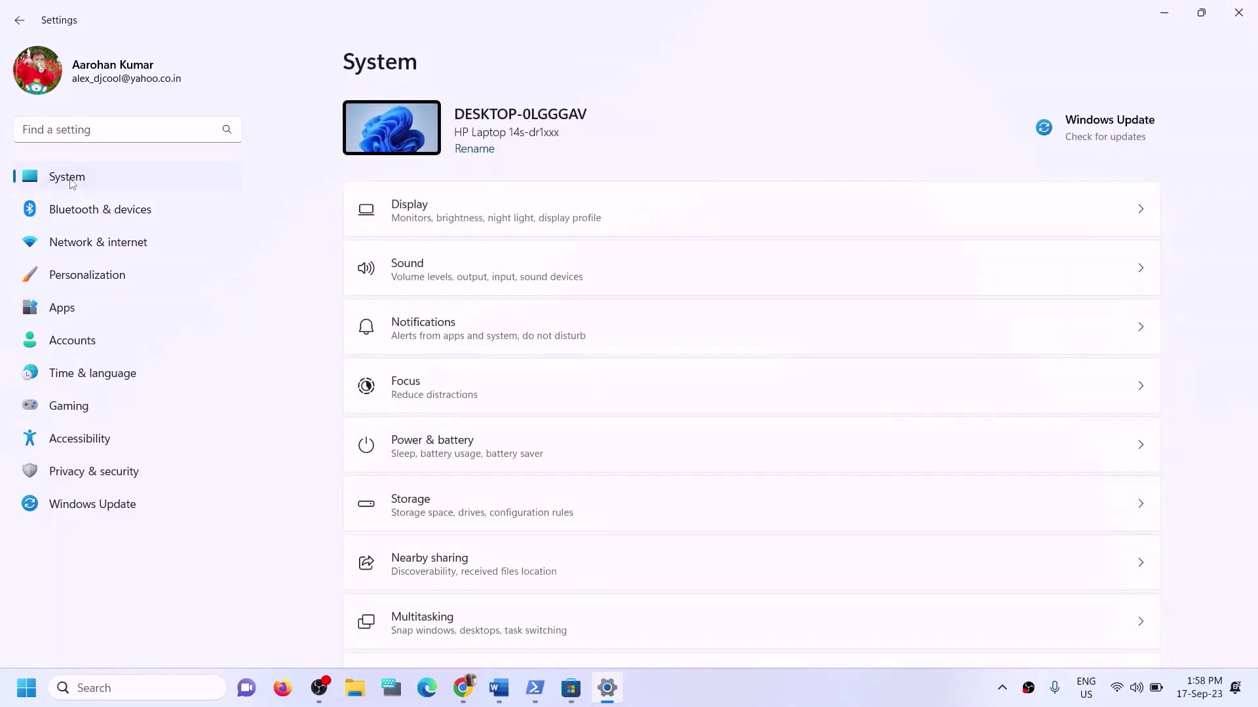
scroll(426, 373, down, 4)
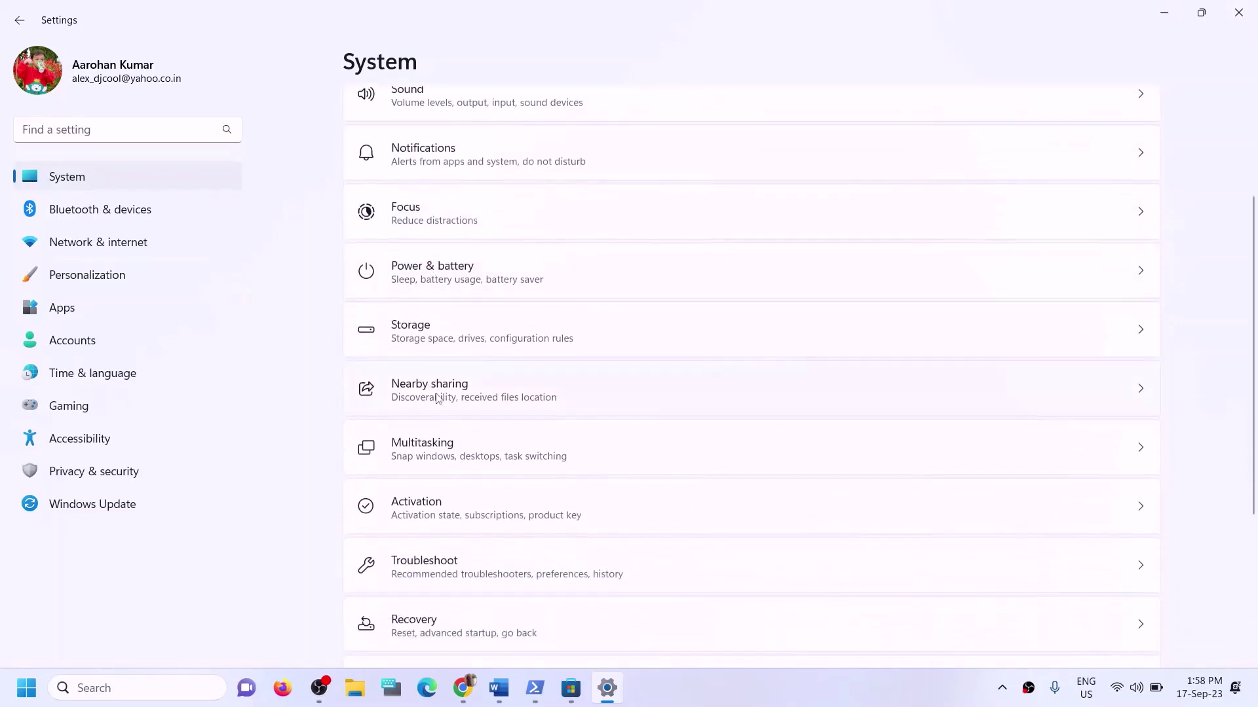
click(450, 245)
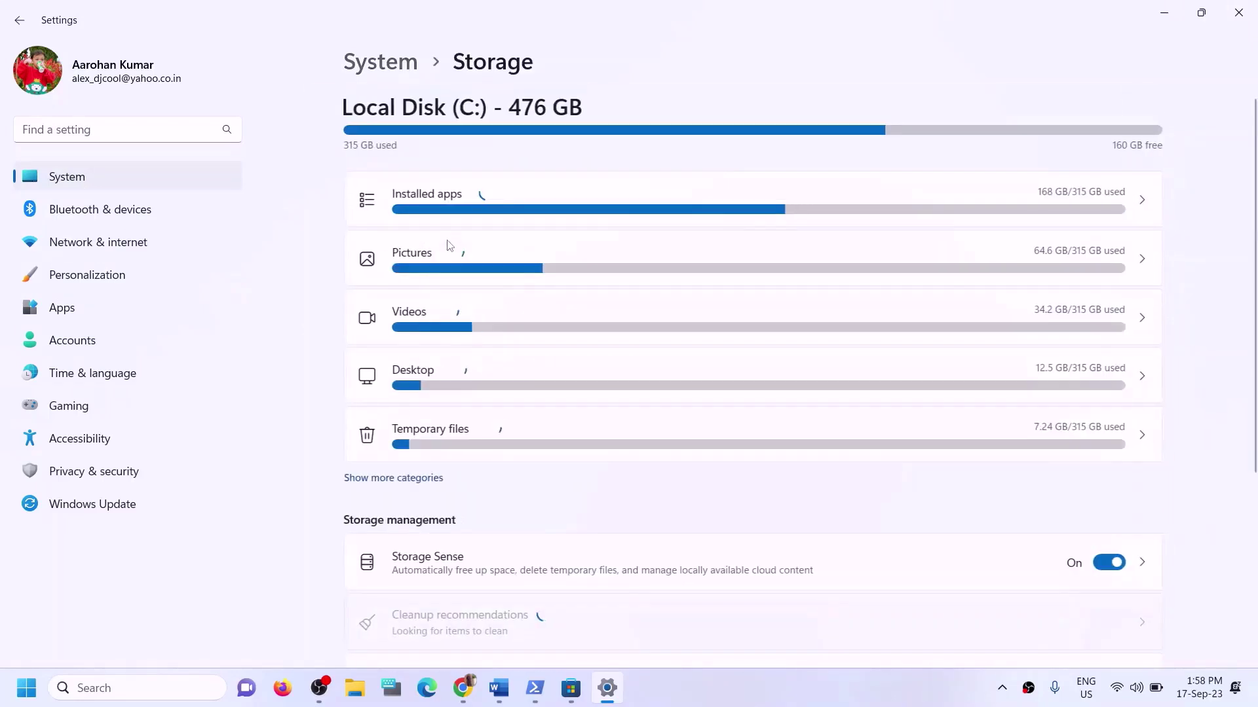
scroll(556, 380, down, 4)
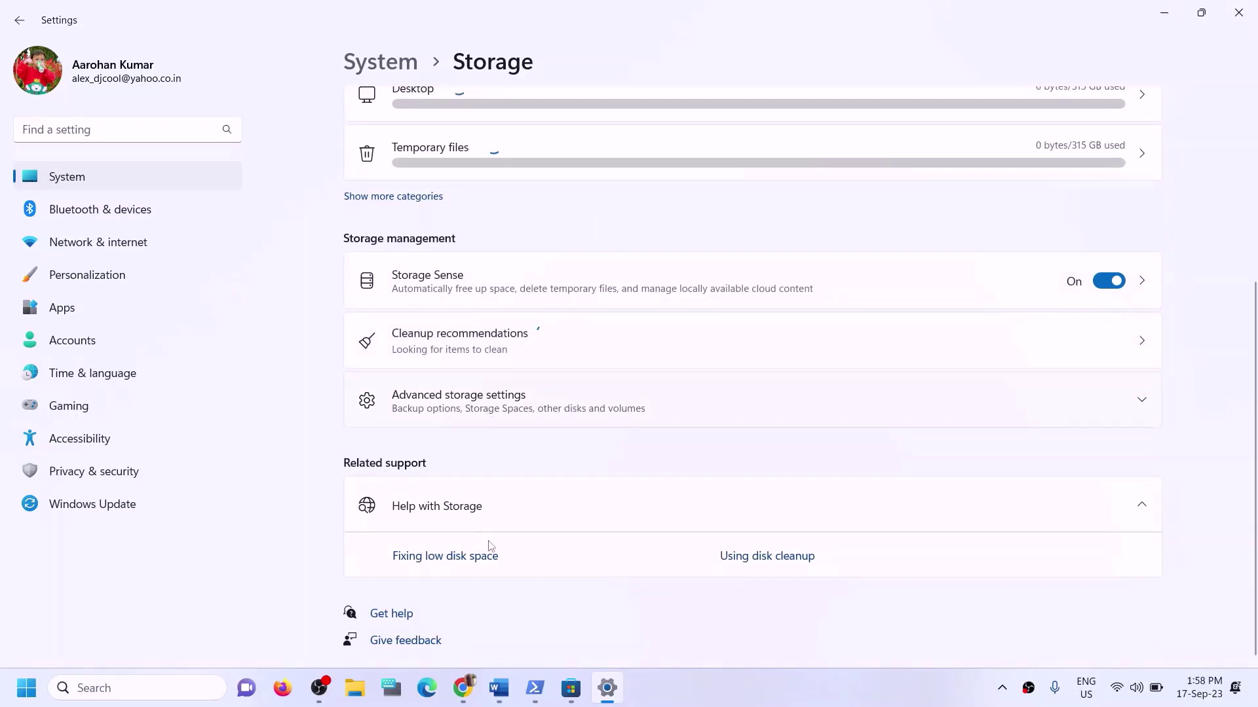
click(479, 397)
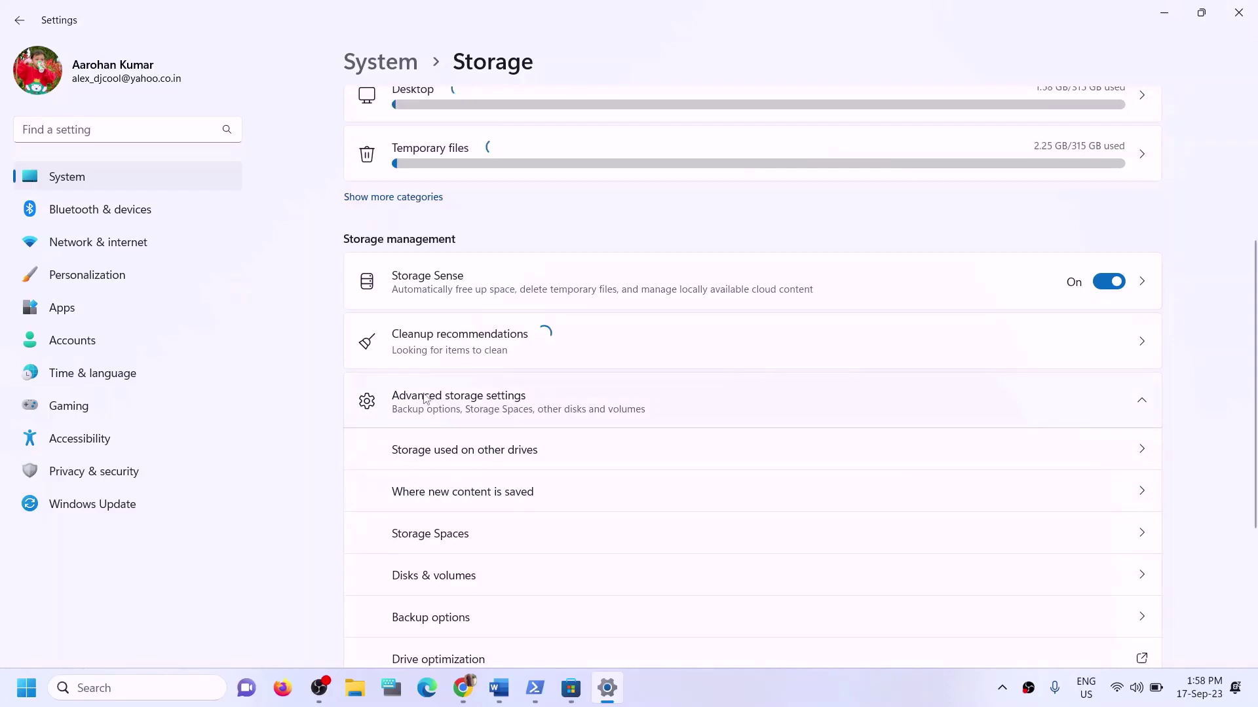
scroll(532, 417, down, 2)
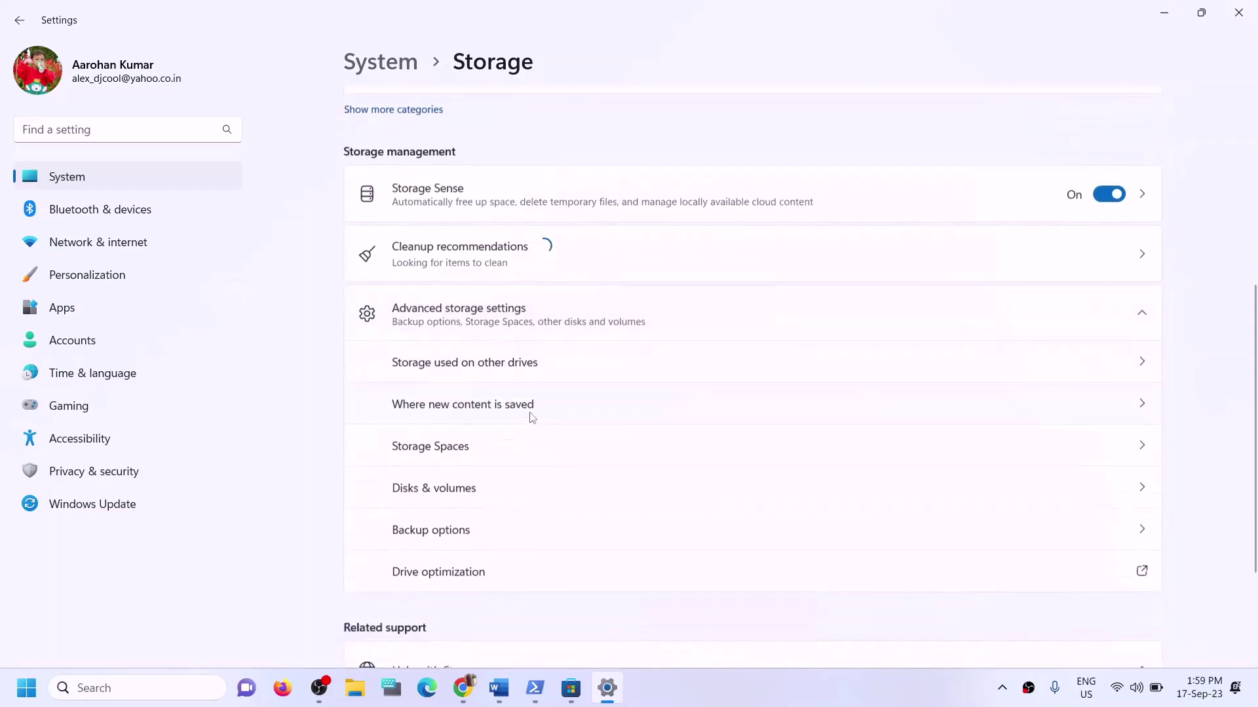
click(451, 411)
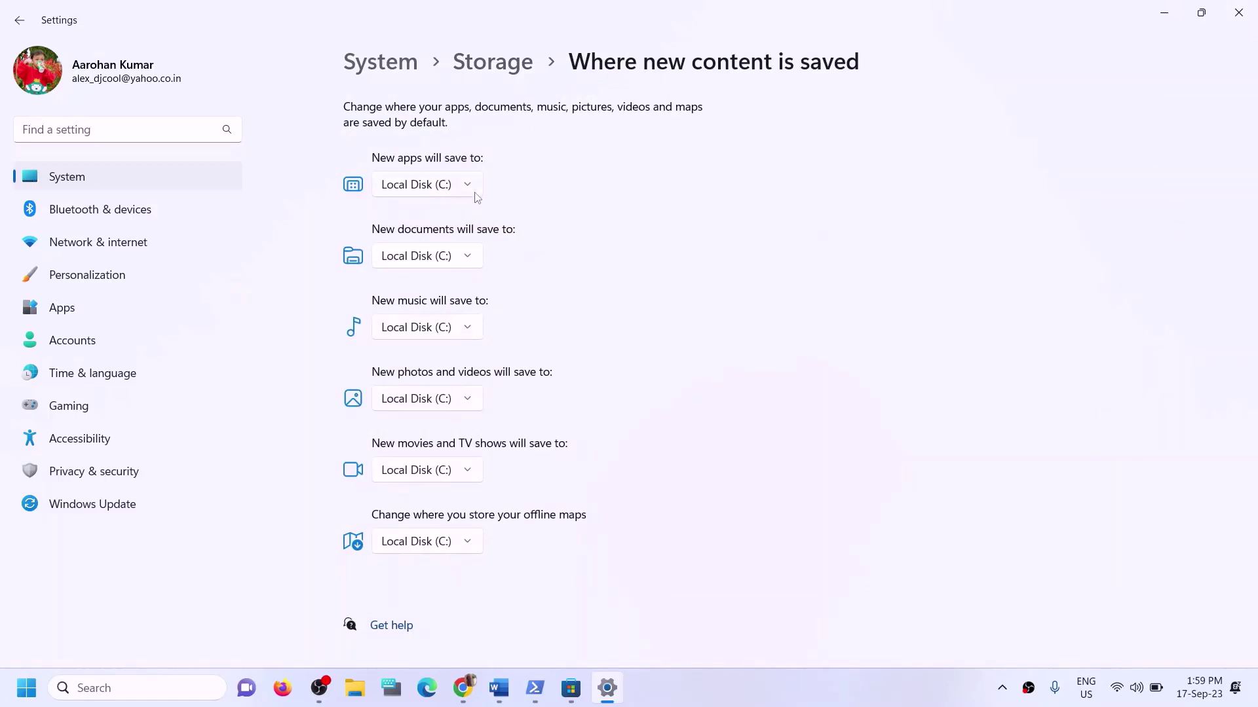
- Check which drives are offered for saving new apps, comparing with the C drive instruction in Step 12 of the Word guide
click(474, 193)
click(507, 172)
click(499, 688)
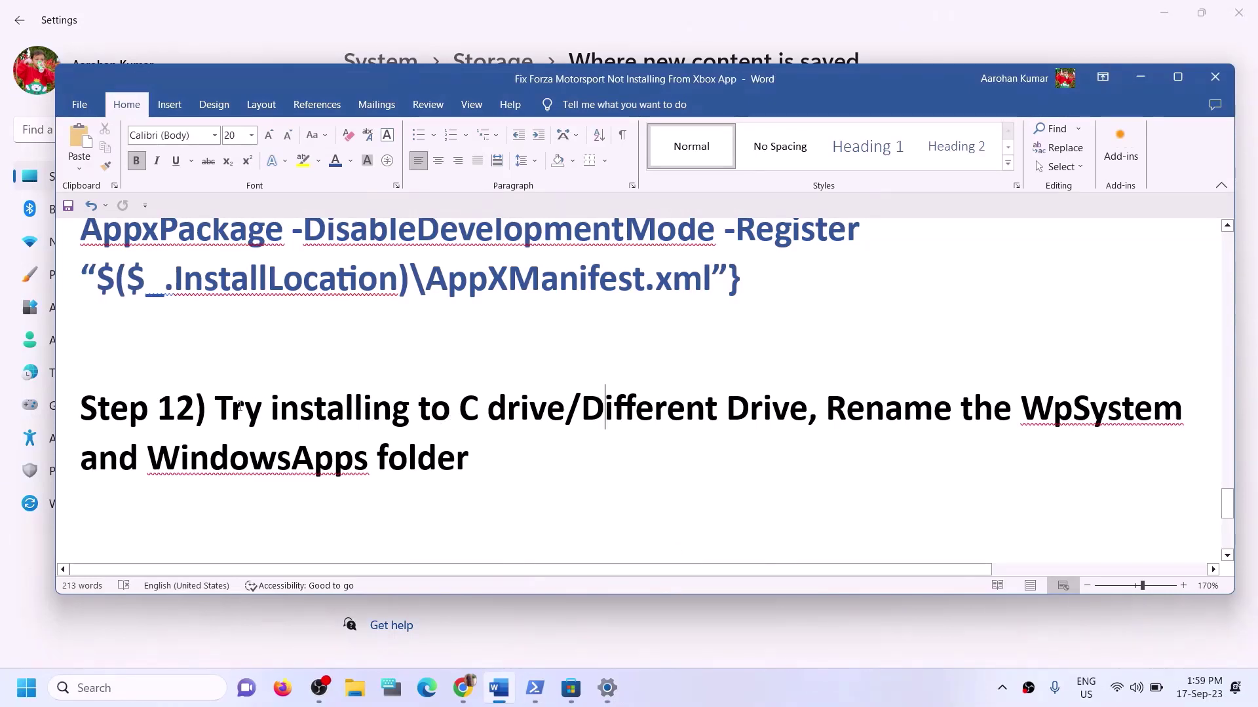
drag(216, 409, 563, 409)
click(1132, 77)
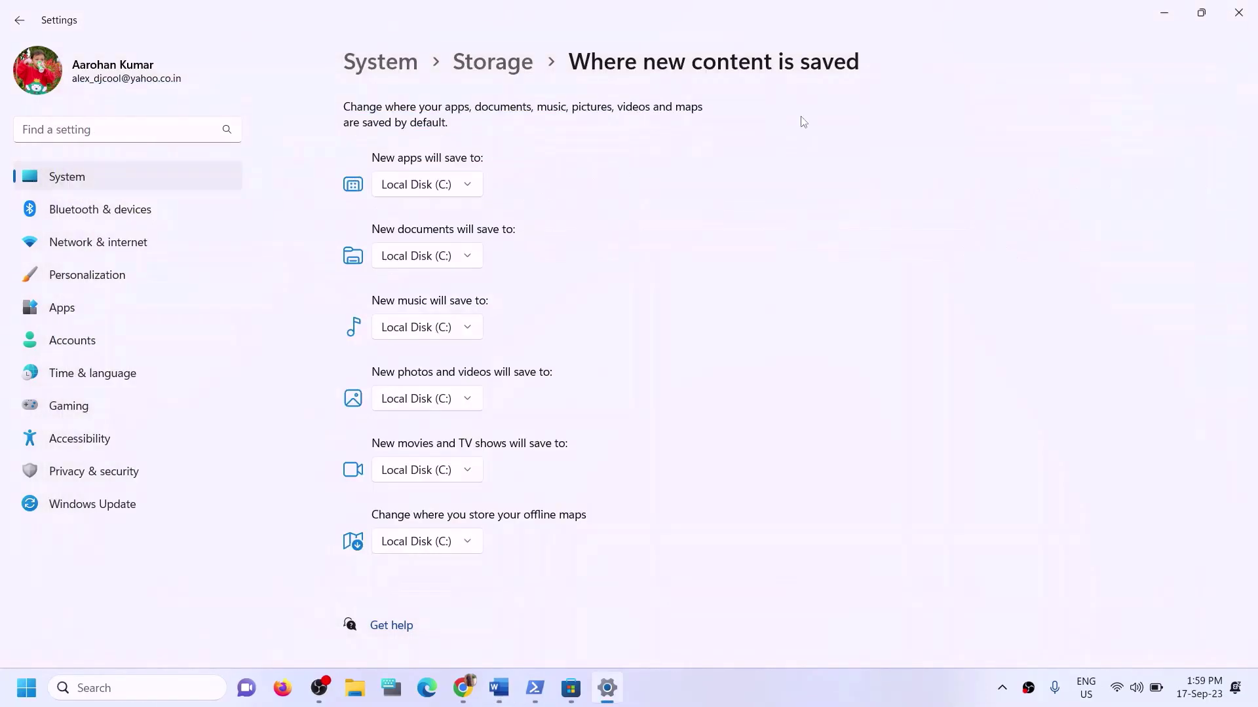
click(478, 188)
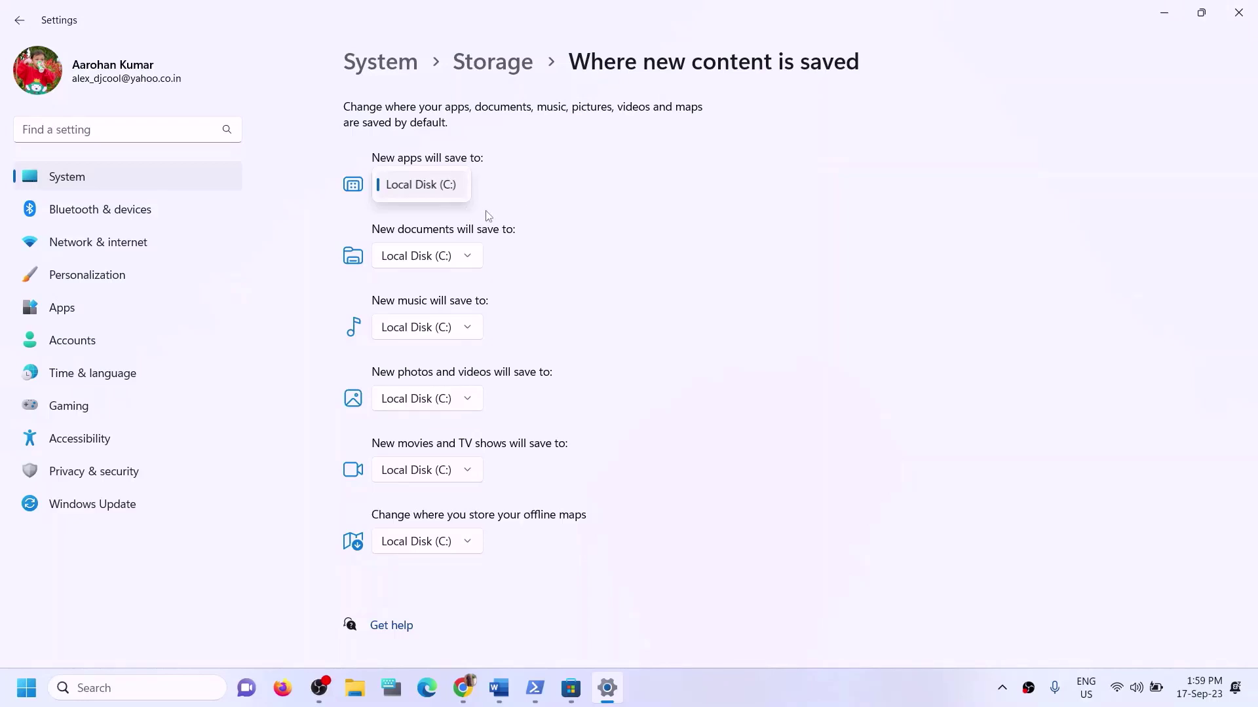
click(532, 202)
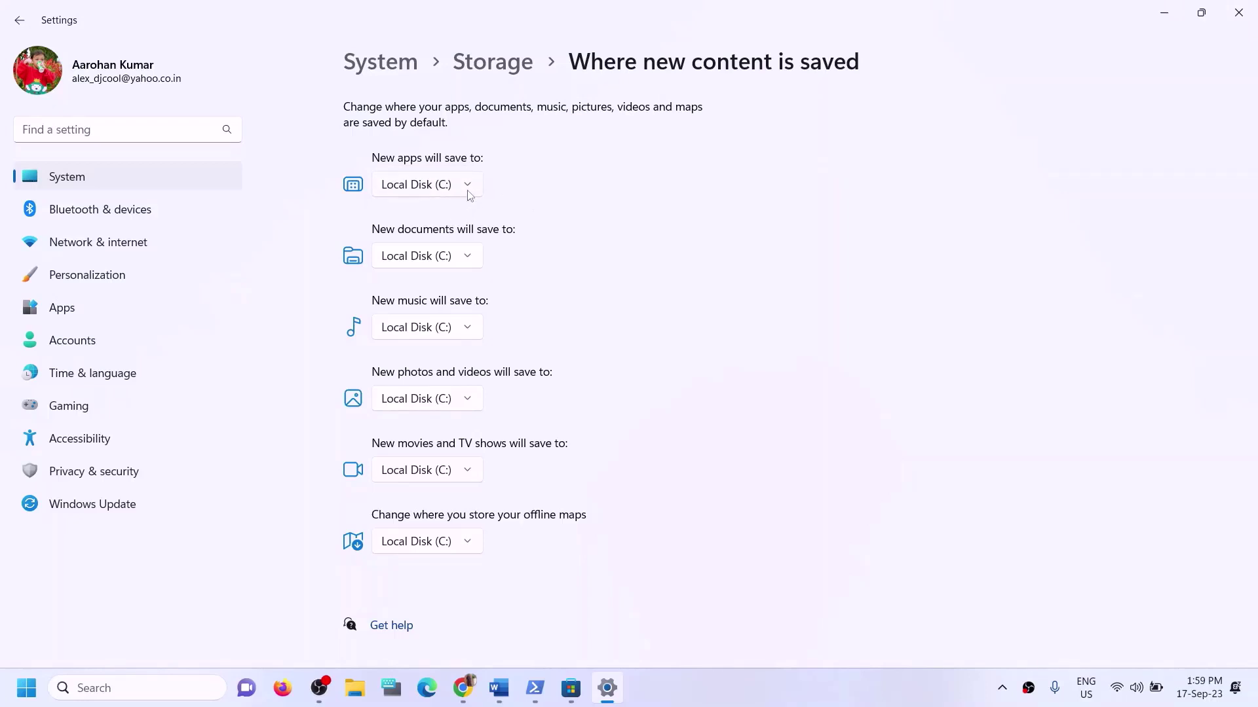
- Reread the C drive and different drive options in Step 12 of the Word guide, and return to Settings
click(499, 688)
click(548, 412)
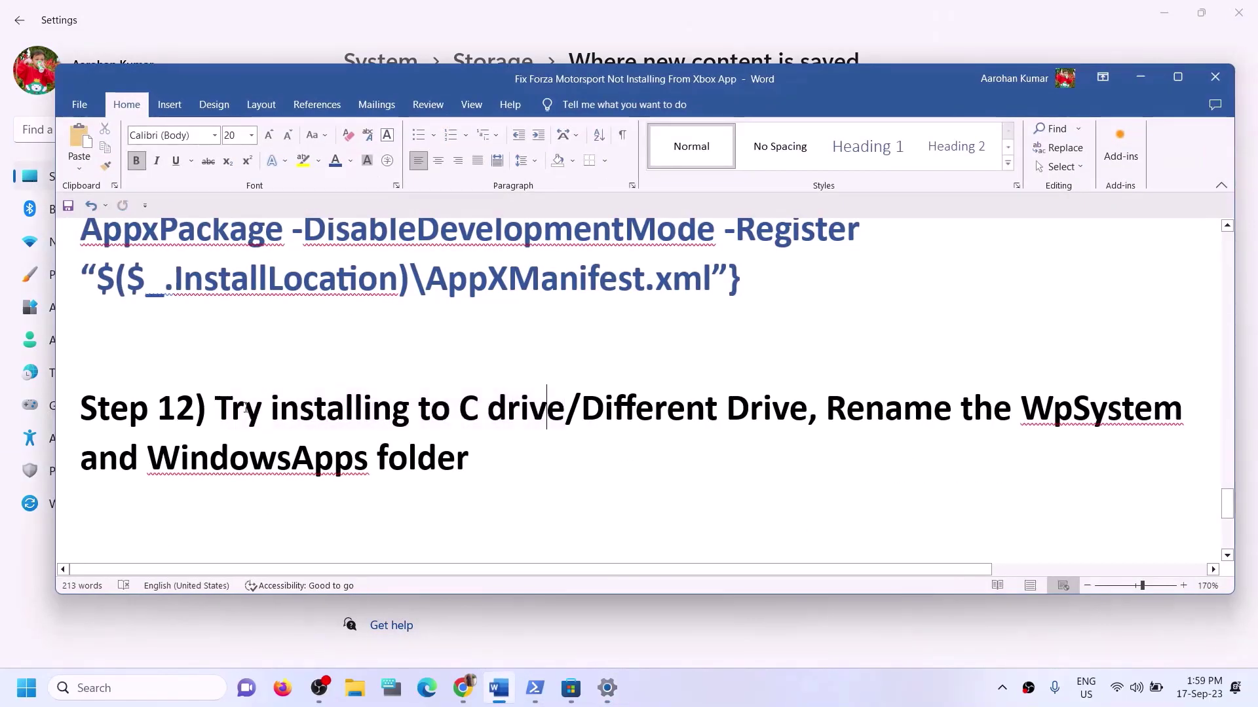
drag(215, 410, 566, 409)
click(500, 449)
drag(272, 409, 794, 413)
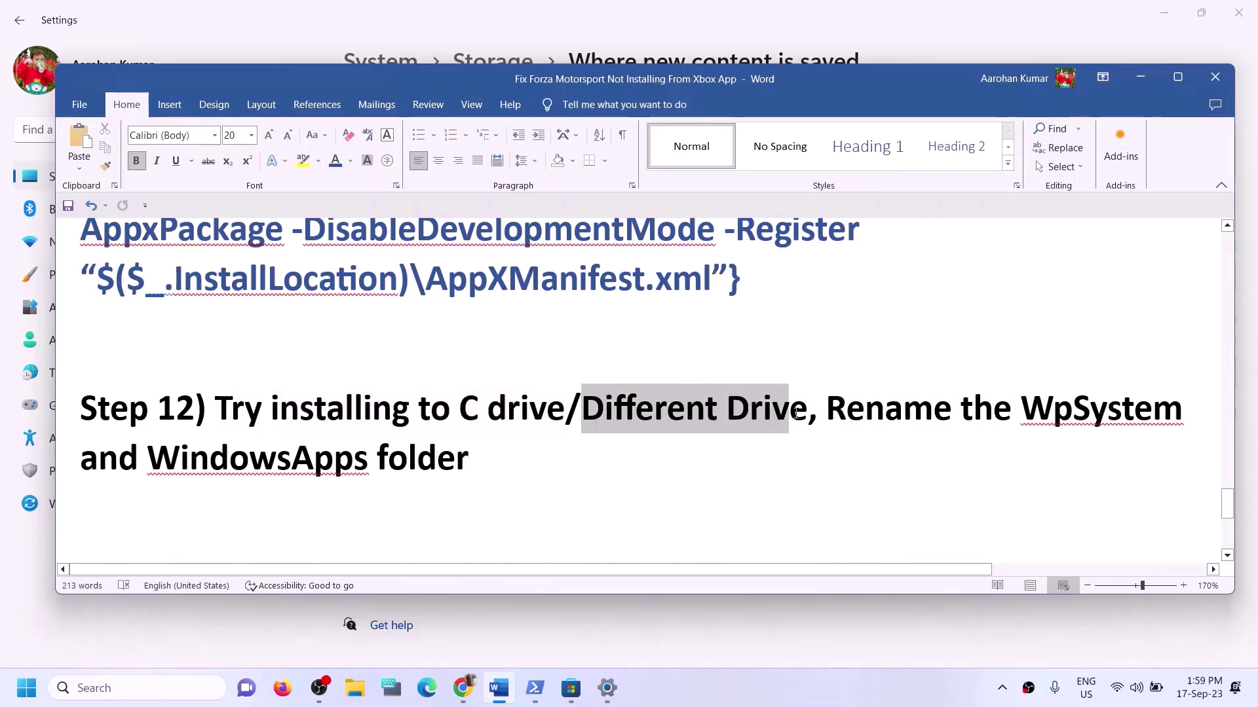
click(1140, 77)
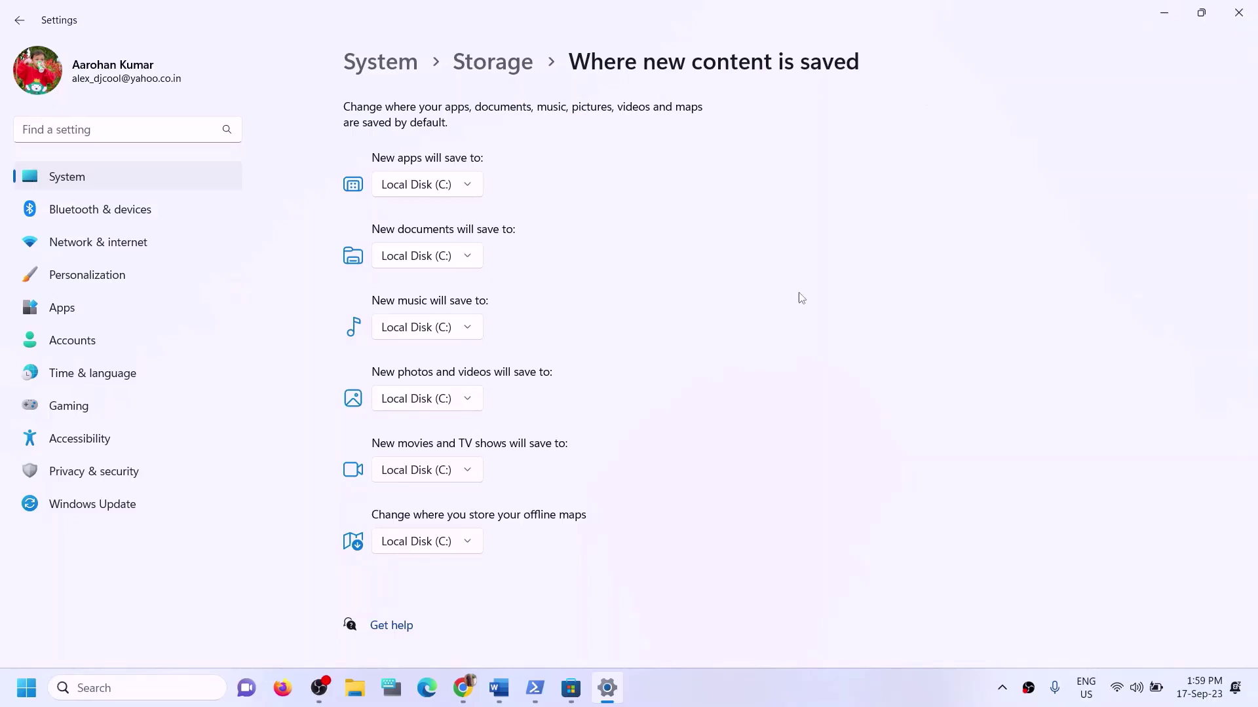
- Close the File Explorer window of the D: drive and choose Local Disk (D:) as the save location for new apps
click(471, 186)
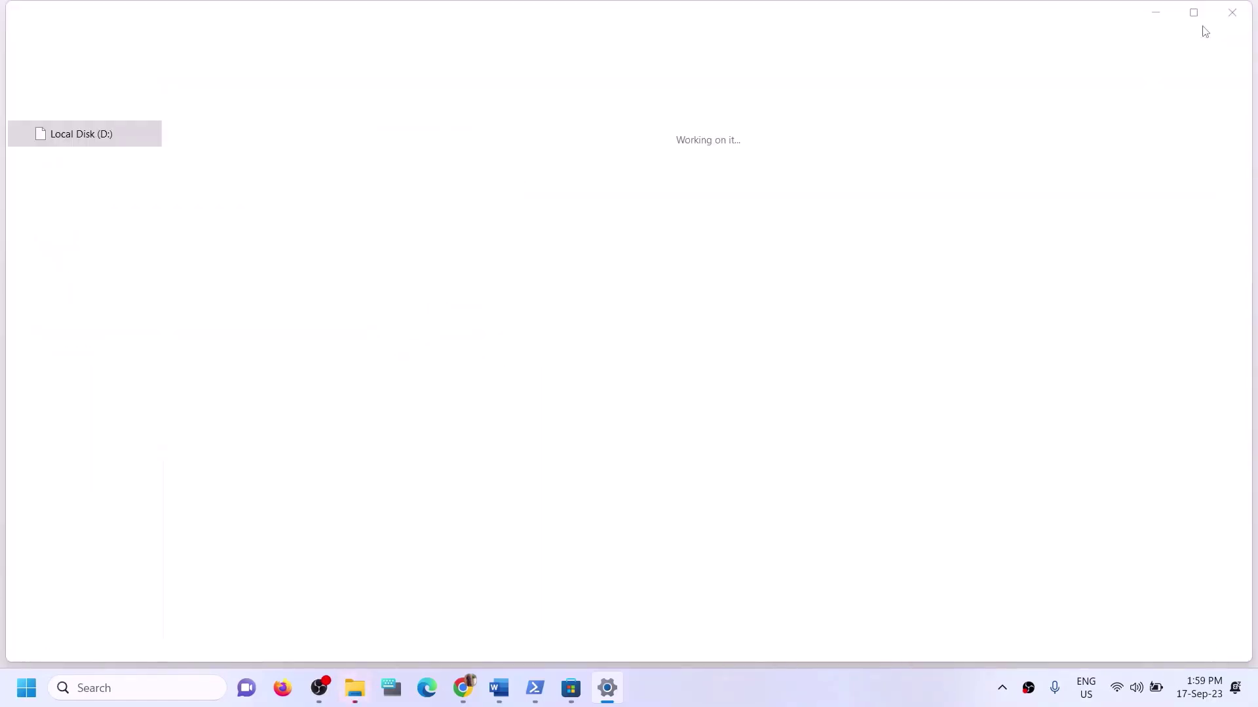
click(1232, 13)
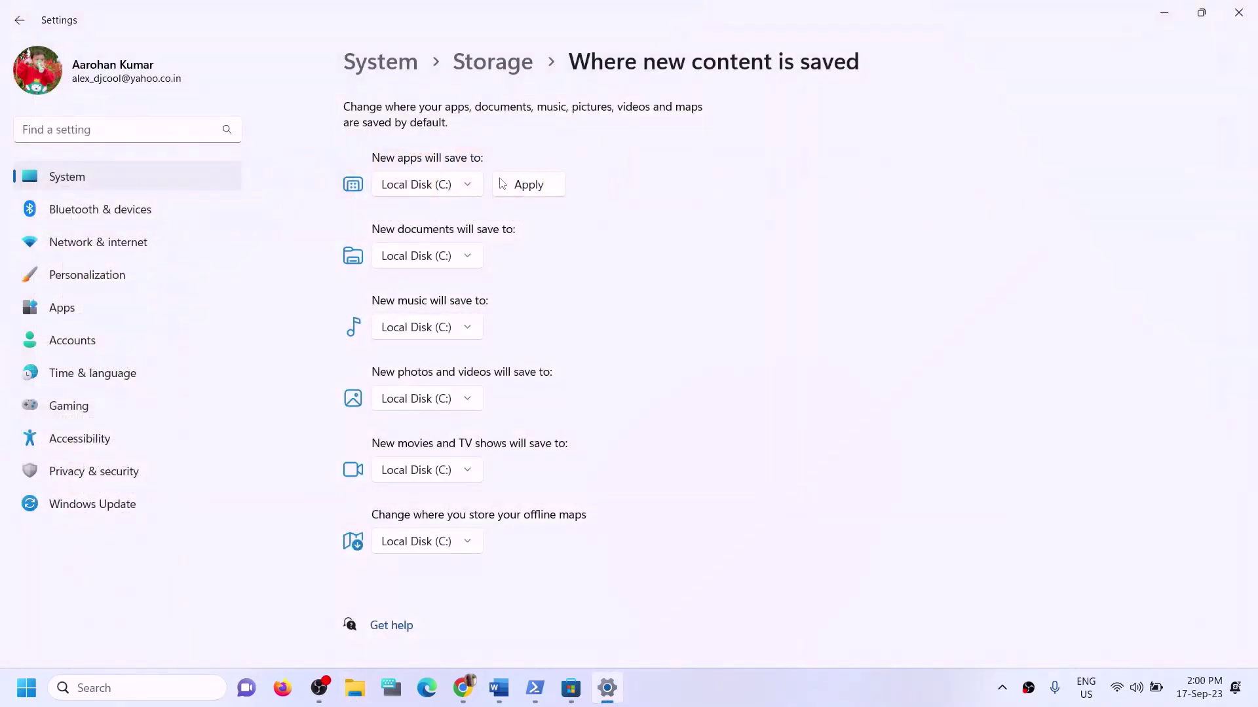
click(425, 186)
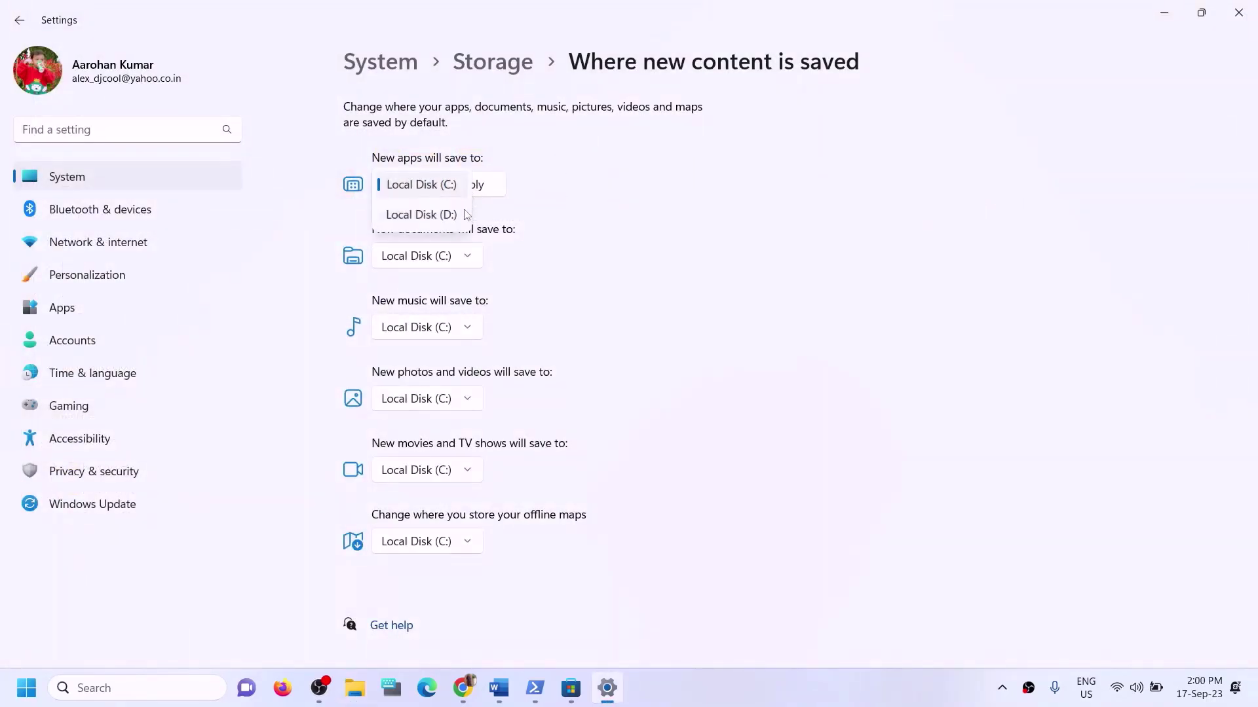
click(429, 216)
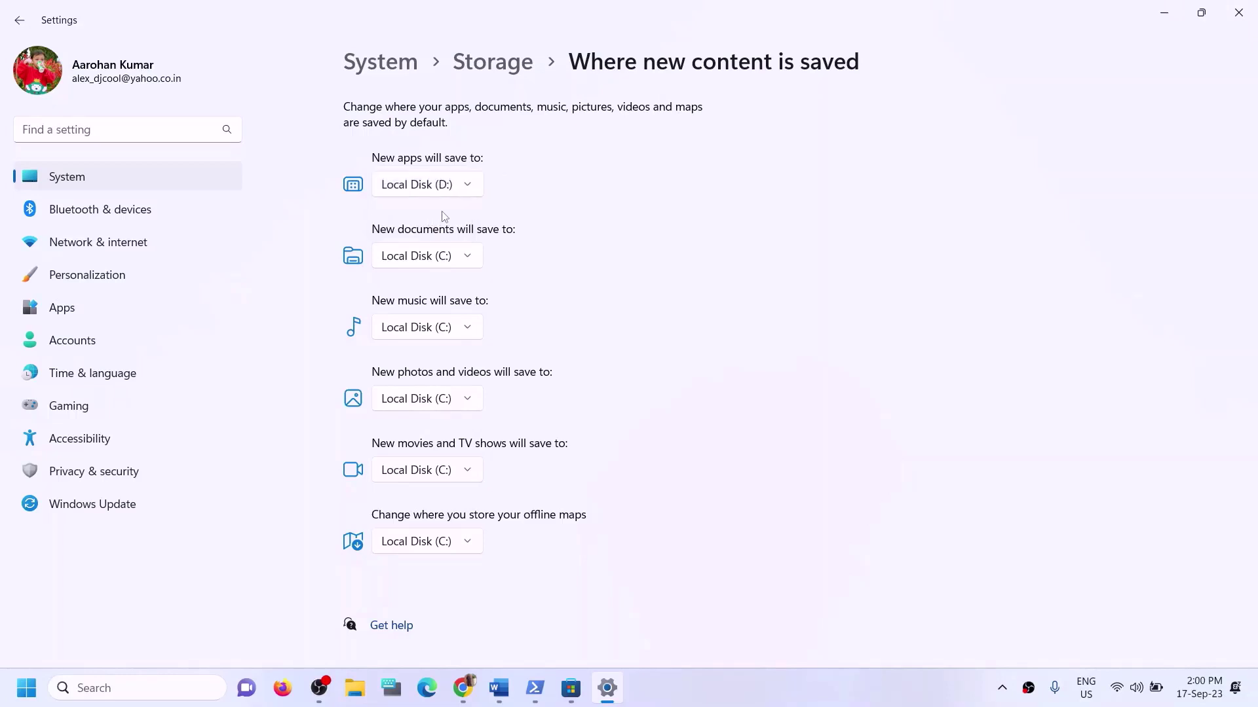
- Set the save location for new apps to Local Disk (C:) and apply it
click(471, 192)
click(449, 159)
click(517, 188)
- Set new apps to save to Local Disk (D:), apply the change, recheck the drive choices and close Settings
click(466, 187)
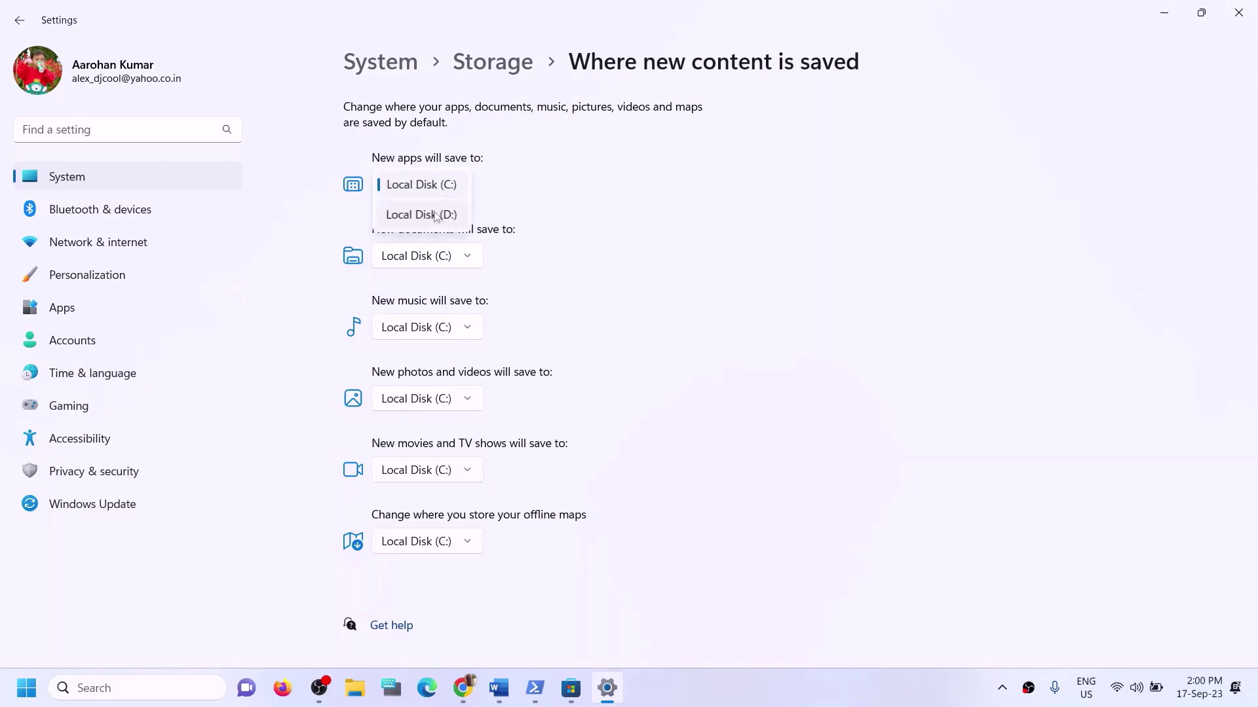
click(416, 215)
click(529, 190)
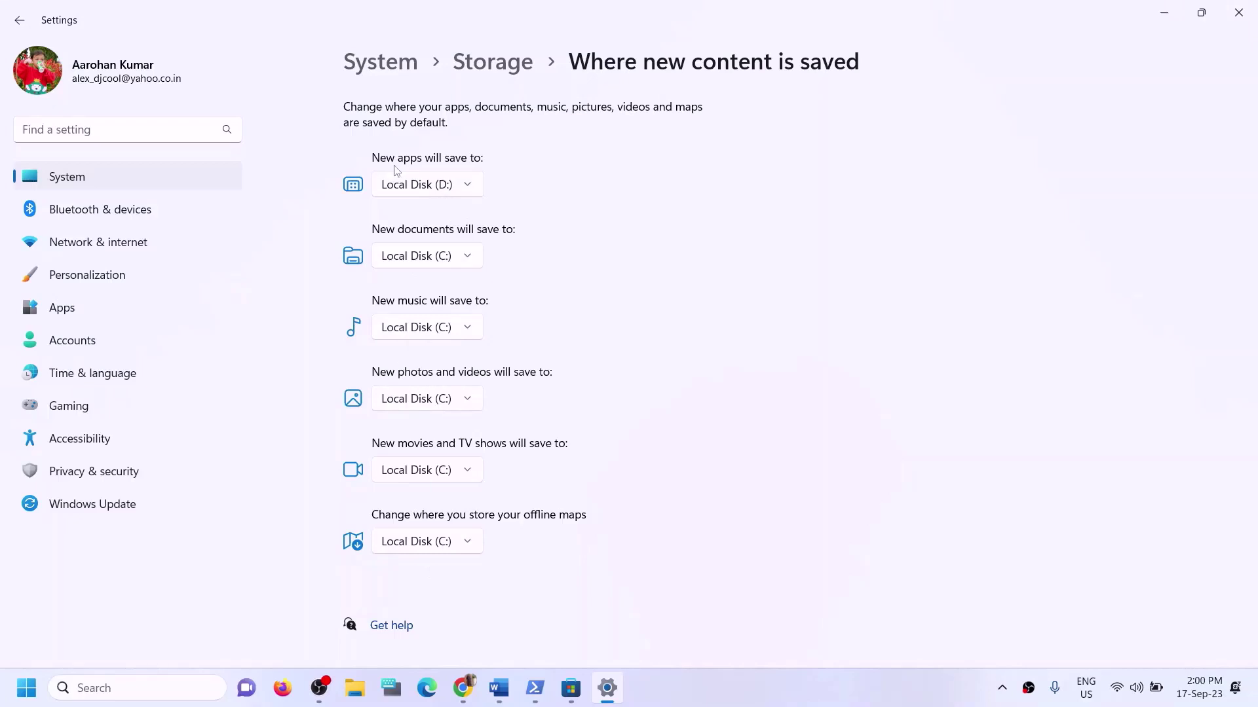
click(471, 190)
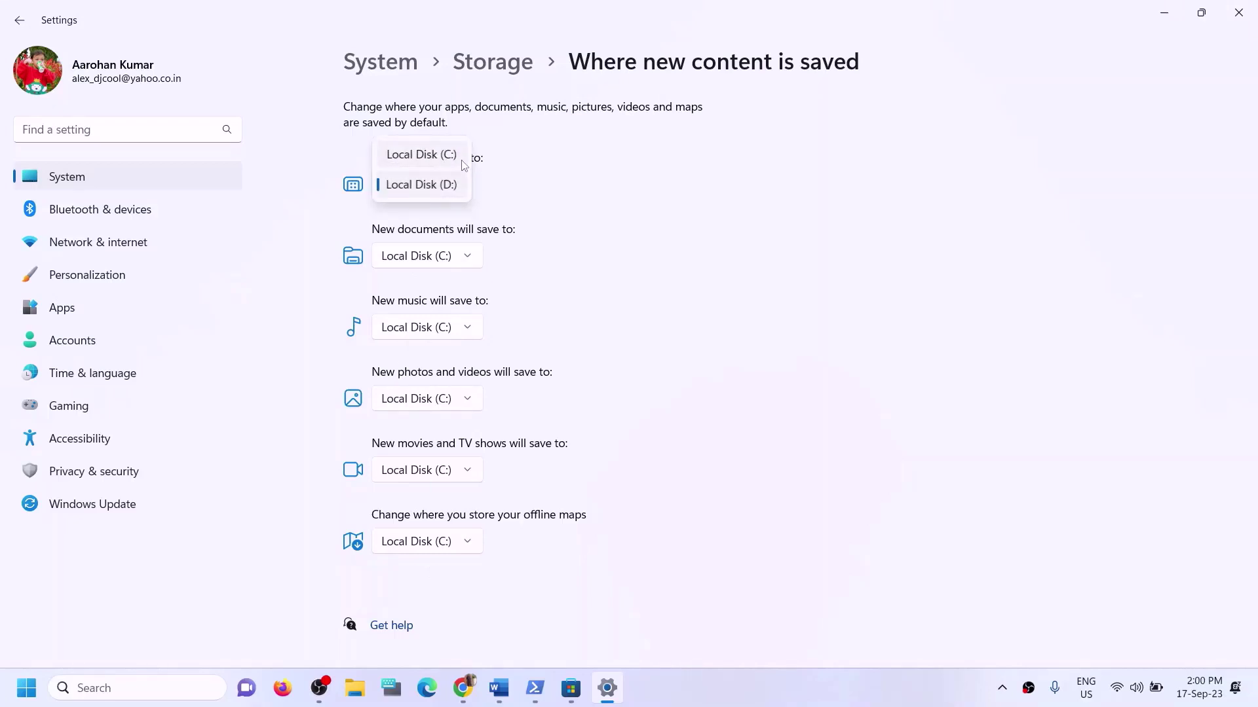
click(580, 195)
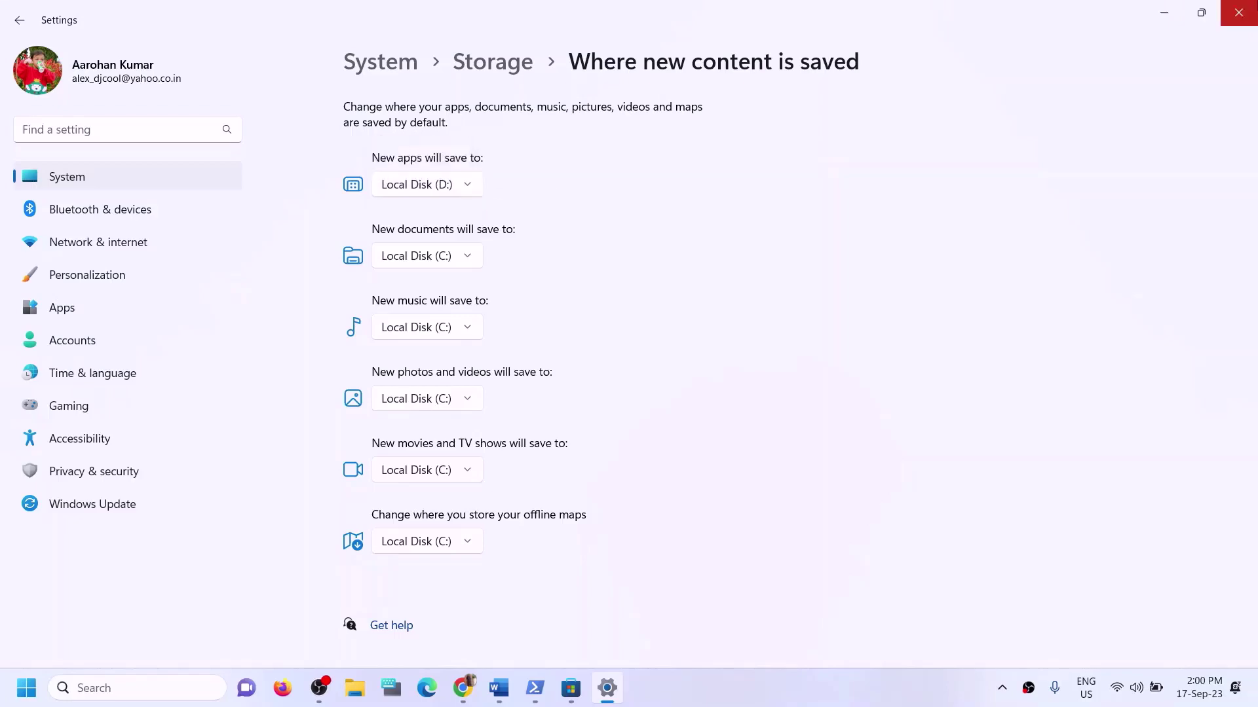
click(1238, 12)
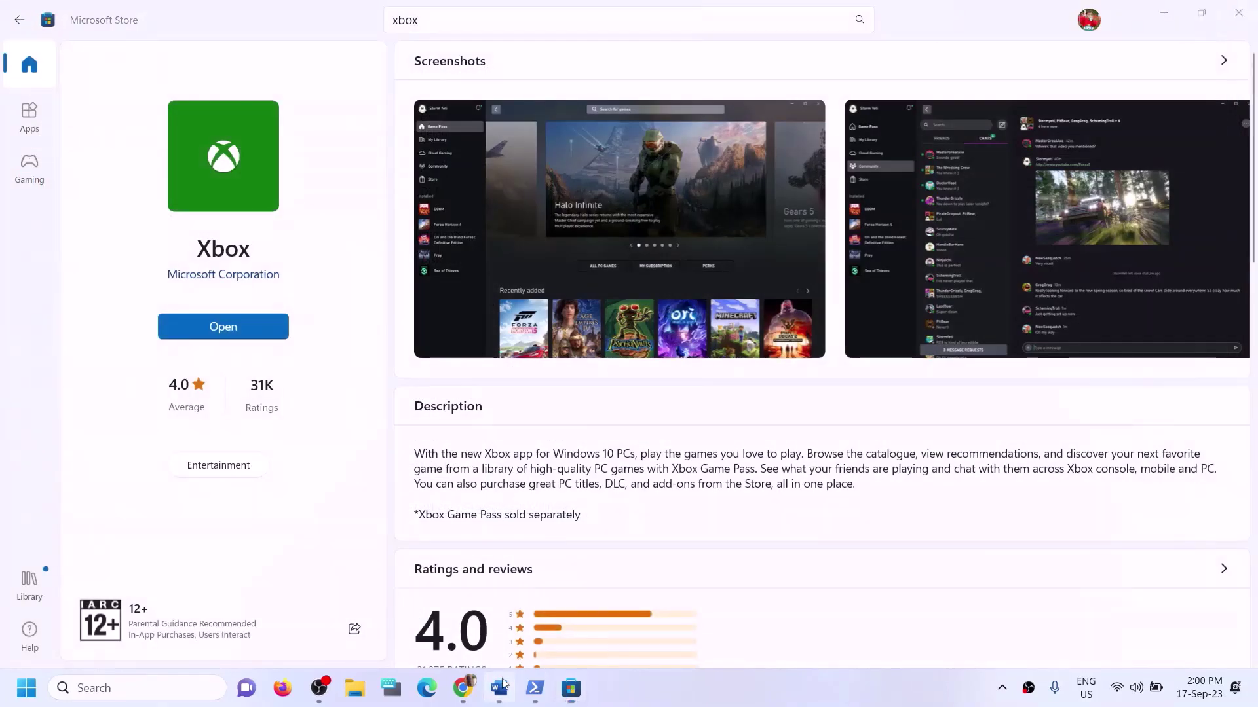
- Review Step 12 of the Word guide on installing to a different drive and renaming the WpSystem and WindowsApps folders
click(499, 687)
drag(580, 408, 790, 408)
click(327, 408)
drag(215, 408, 725, 408)
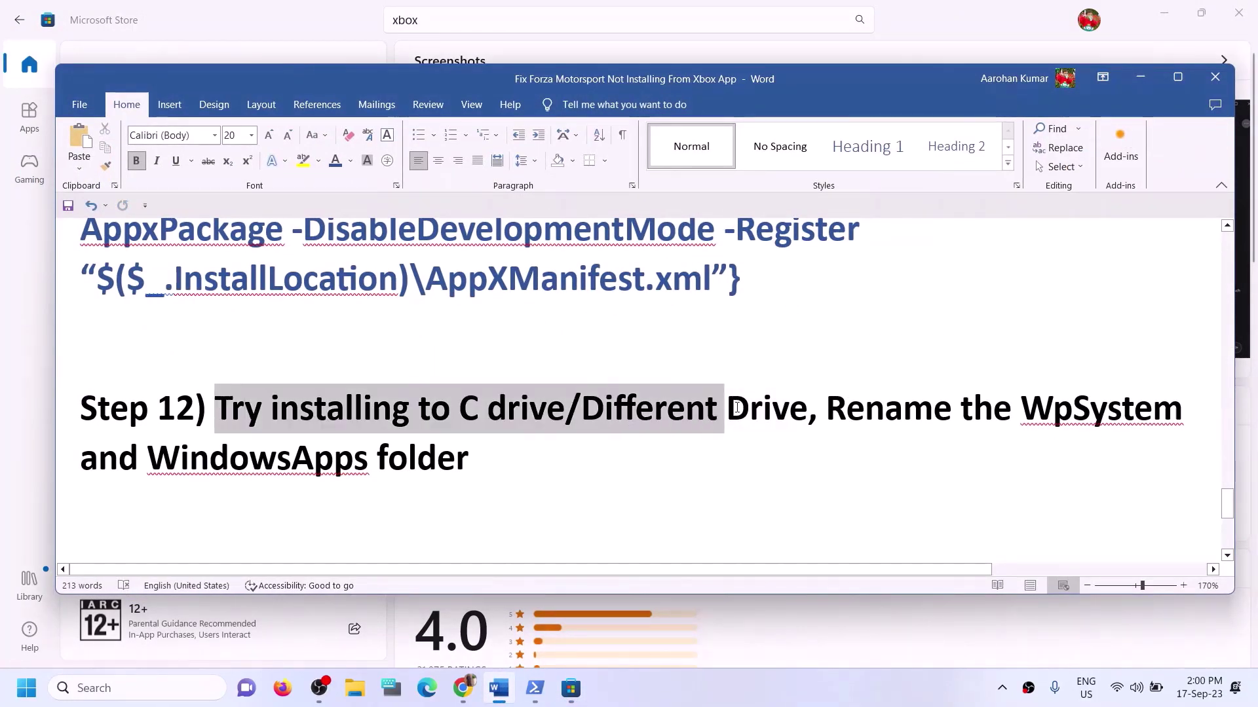
click(750, 408)
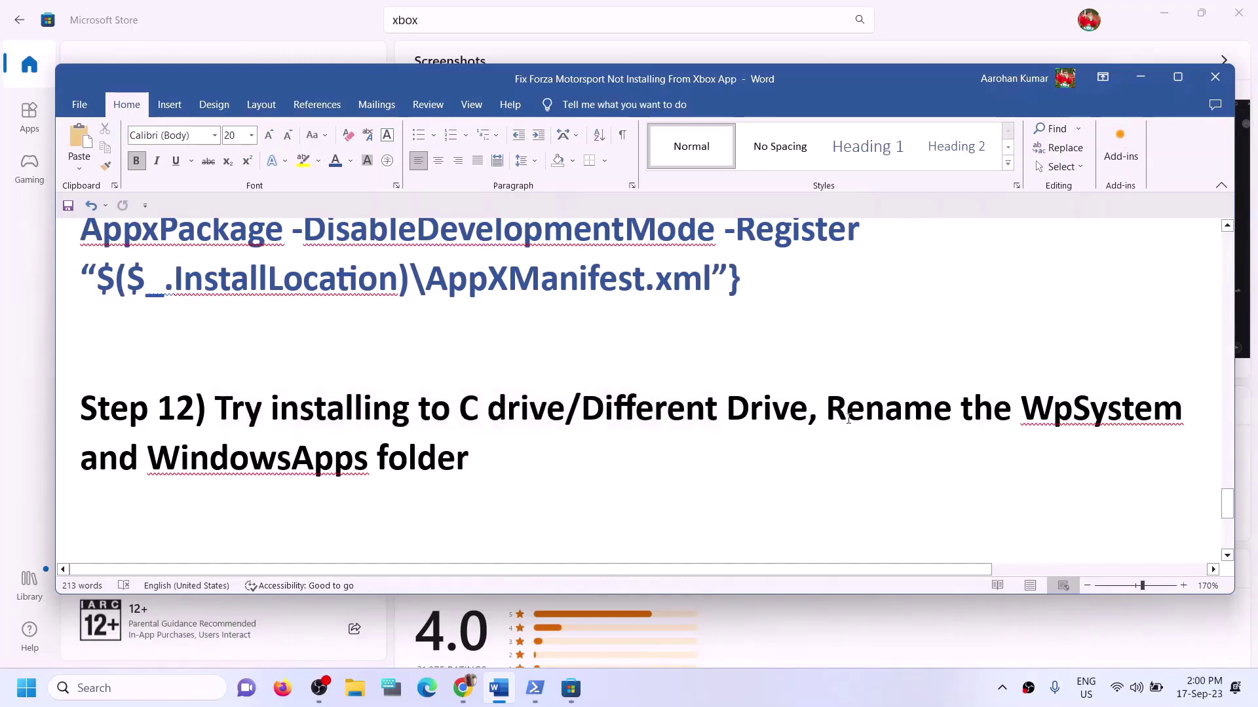
drag(826, 409, 1092, 461)
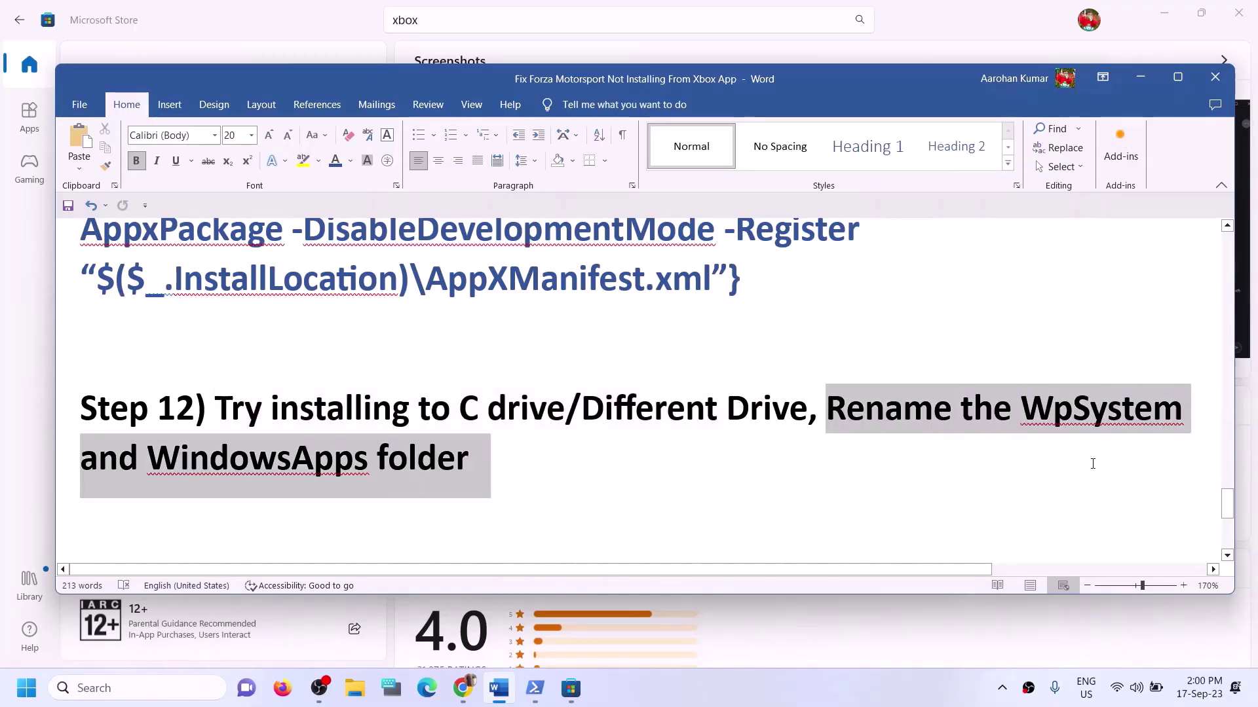
click(174, 466)
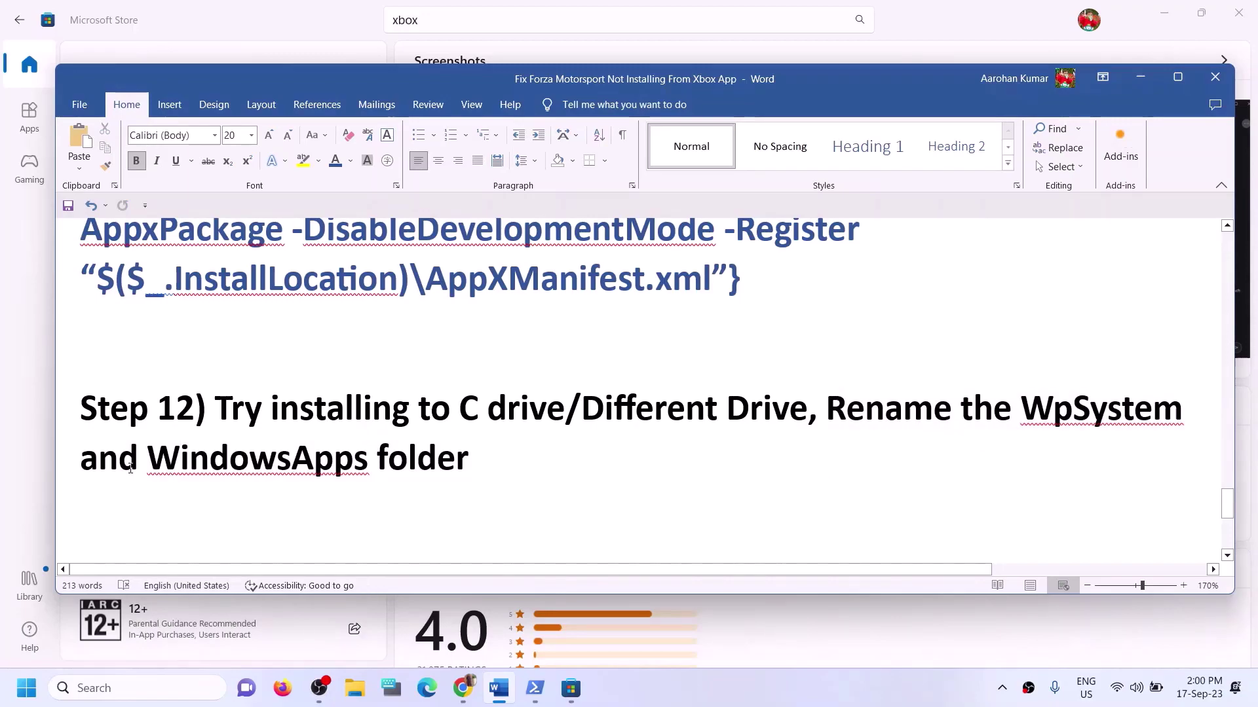
drag(130, 468, 589, 500)
click(590, 500)
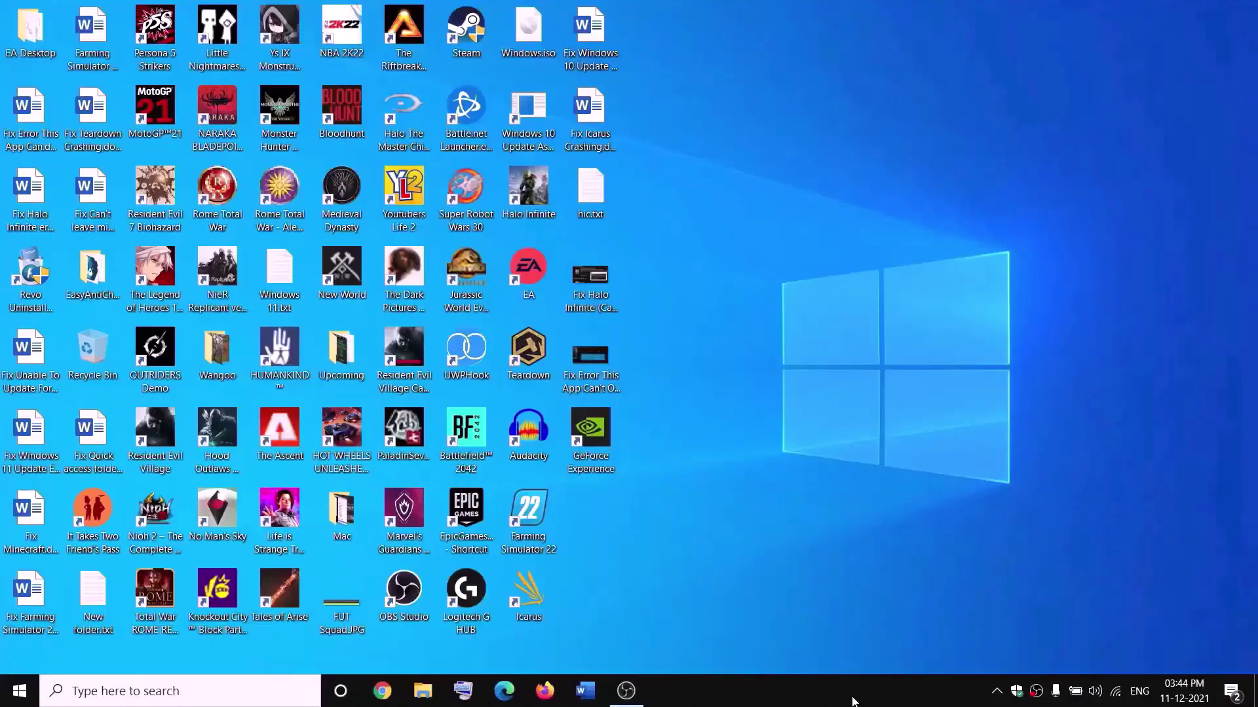
- Open the New Volume (D:) drive in File Explorer and select the WpSystem folder
click(424, 690)
click(65, 331)
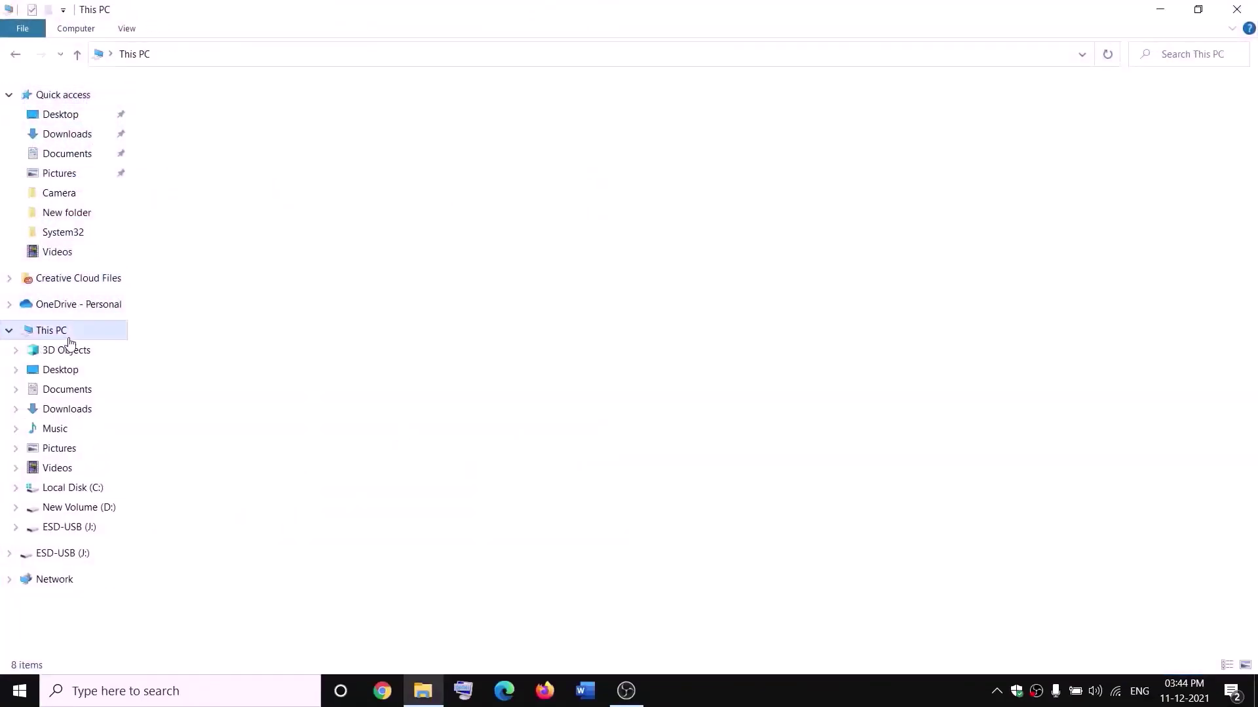
double_click(469, 245)
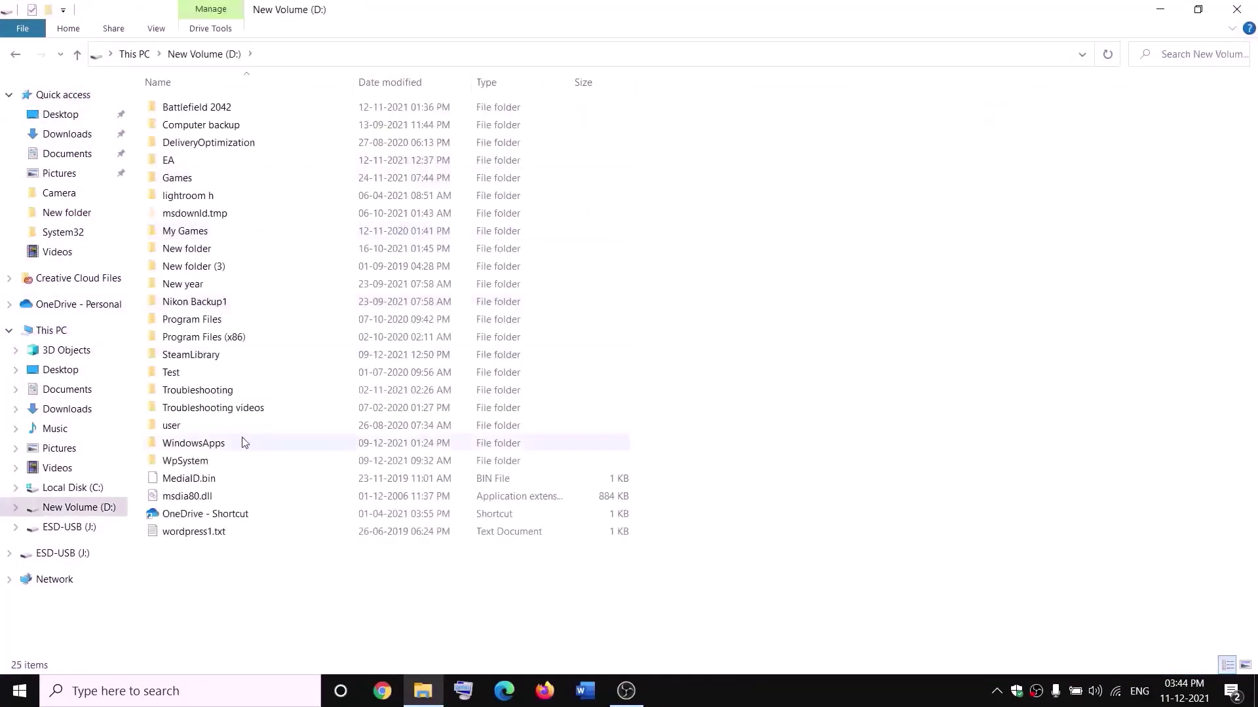
click(196, 460)
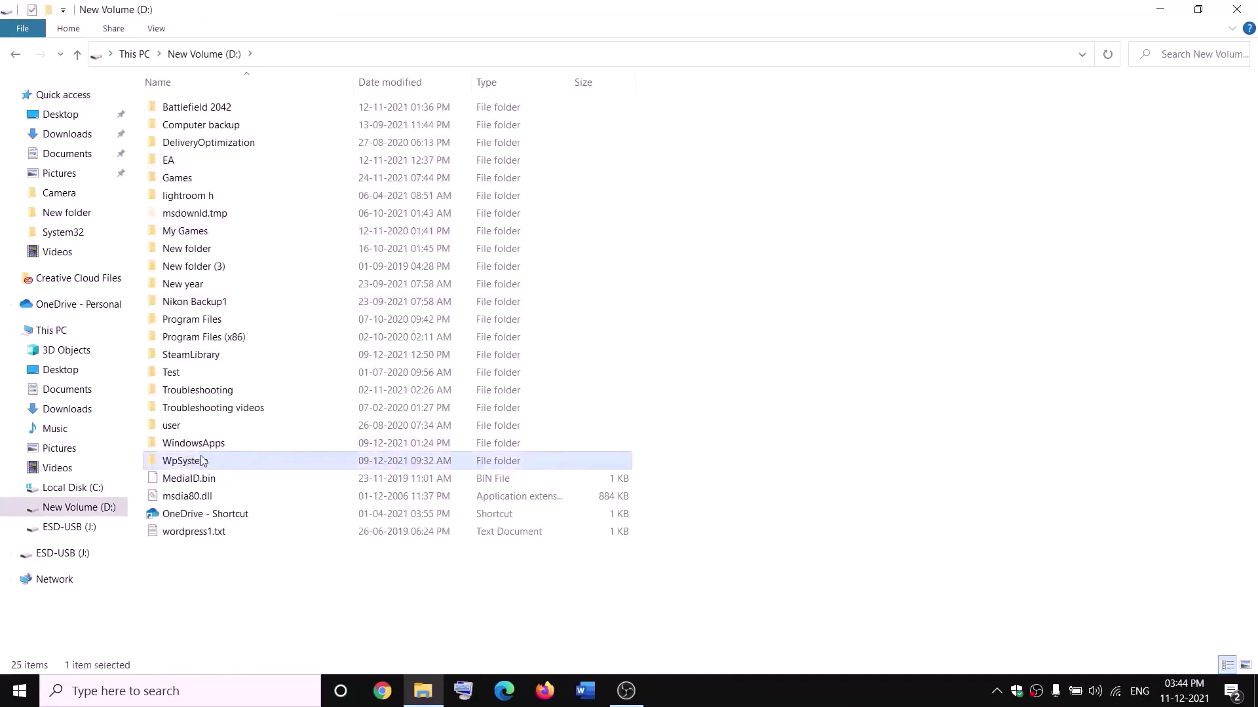
right_click(204, 466)
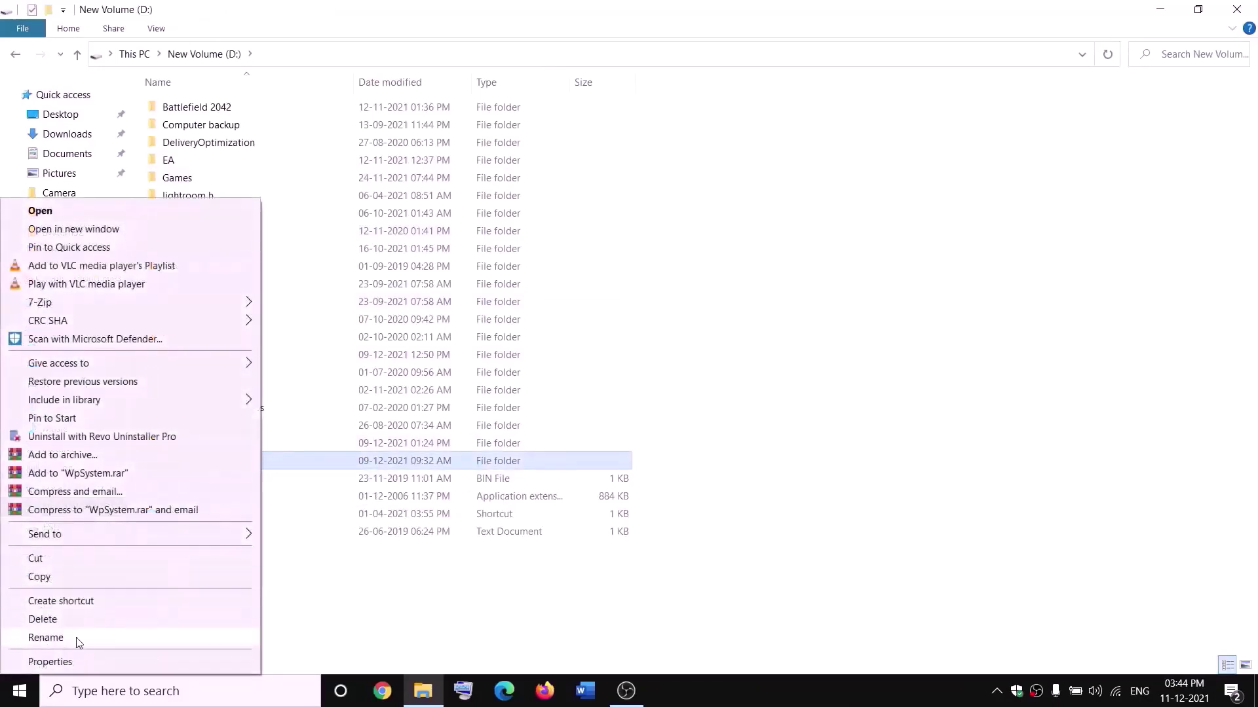
click(397, 599)
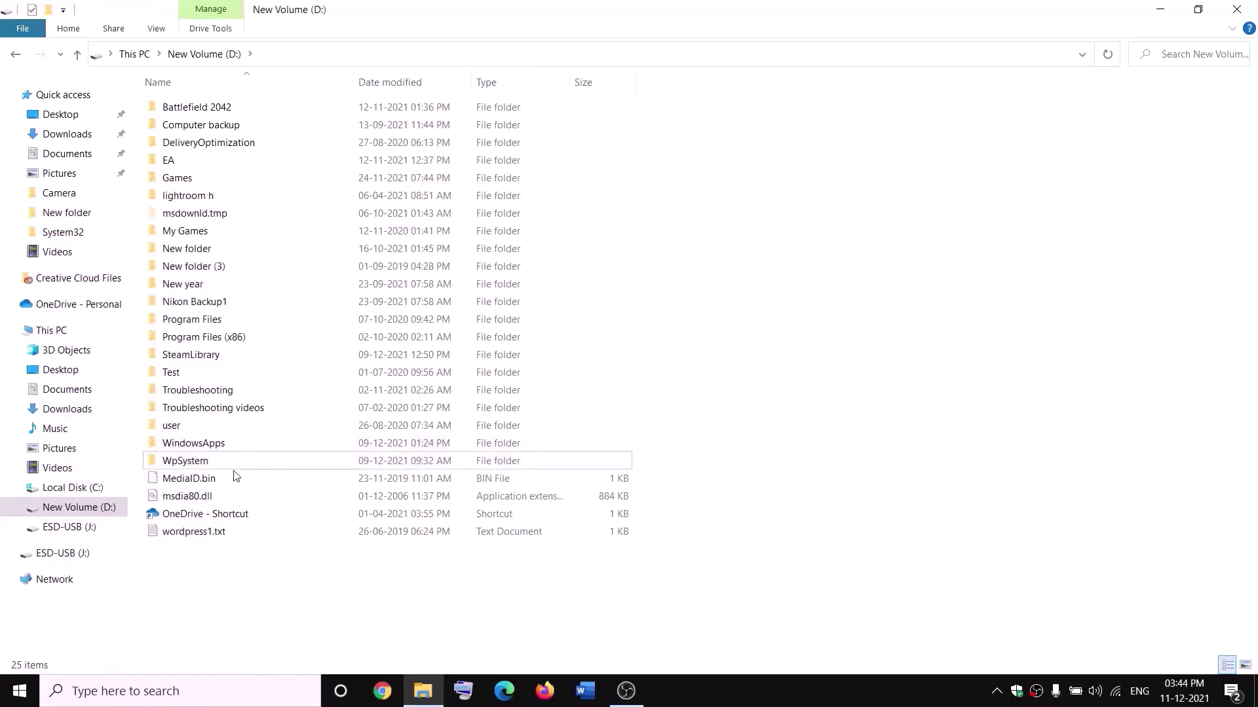
- Open the advanced security settings of the WpSystem folder on the D: drive
right_click(186, 463)
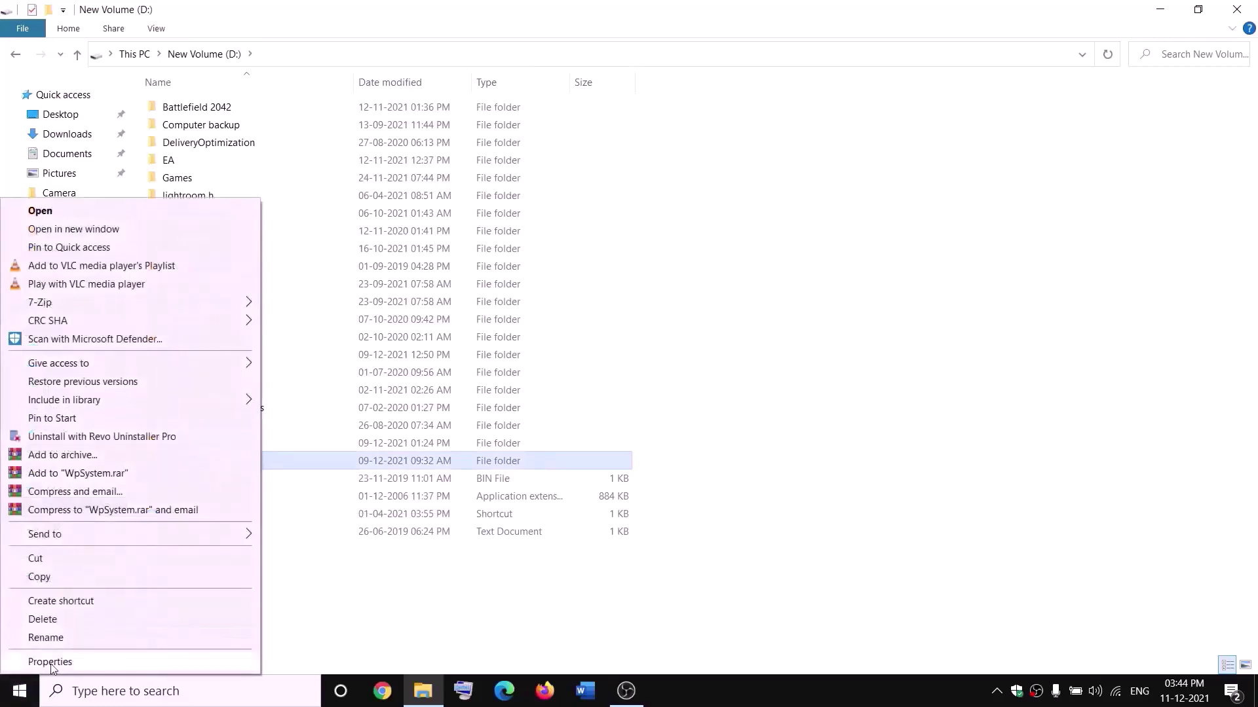
click(50, 662)
drag(374, 292, 563, 184)
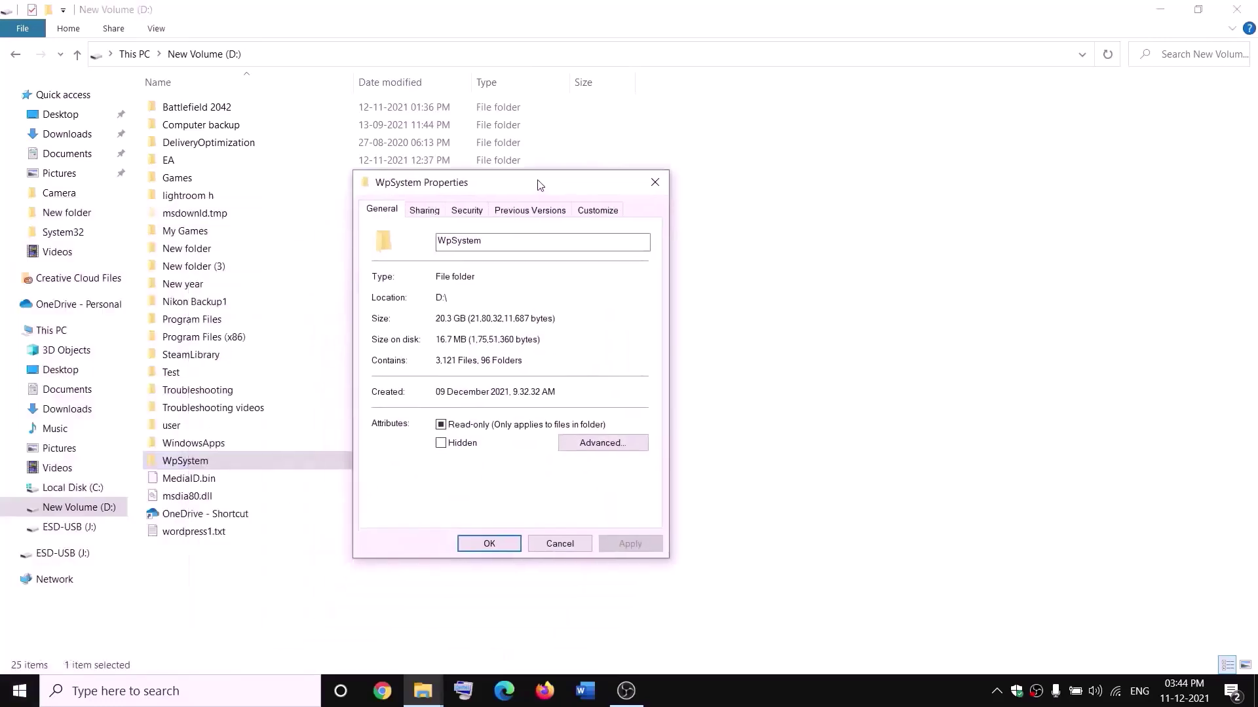
click(467, 212)
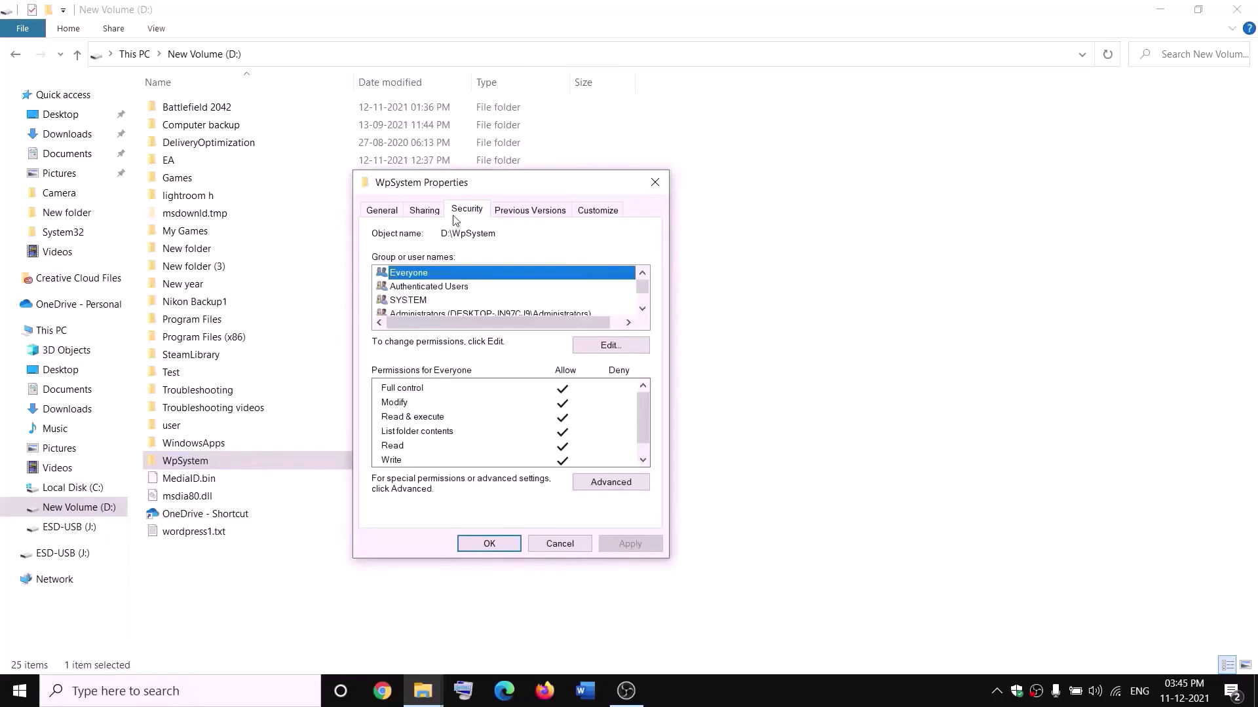
click(610, 485)
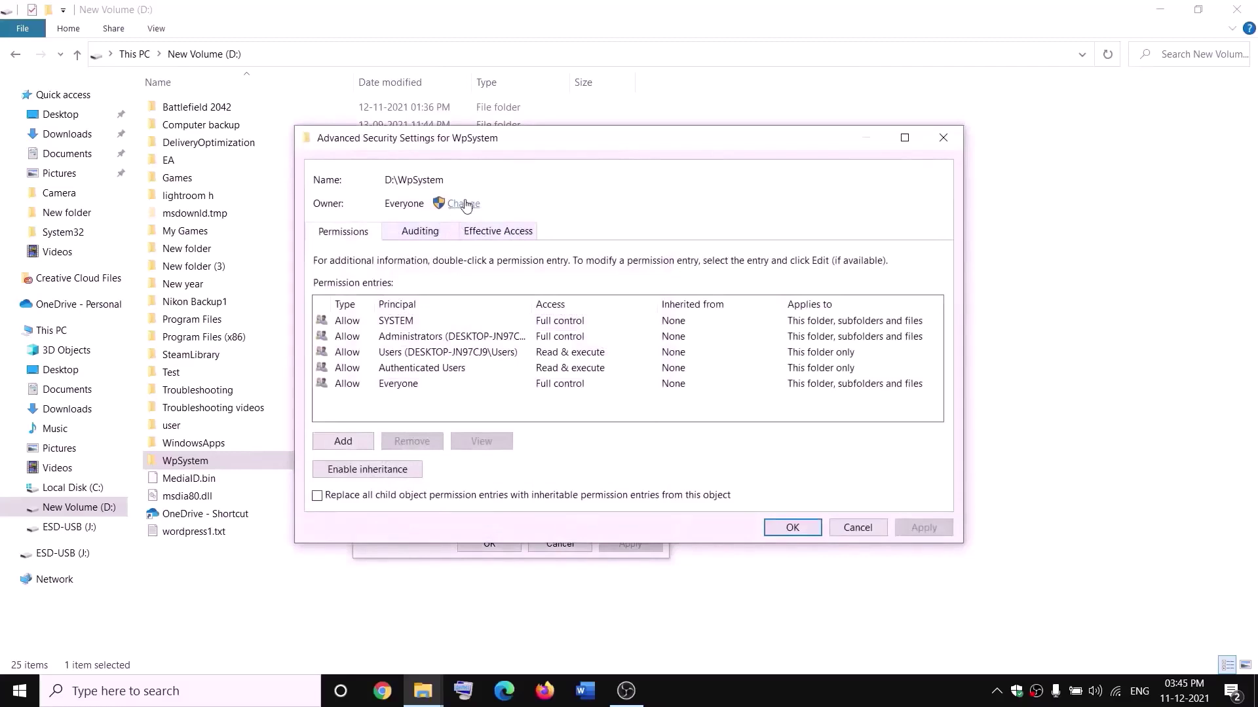
- Set the owner of the WpSystem folder to Everyone, apply the ownership change and close the folder's properties
click(464, 204)
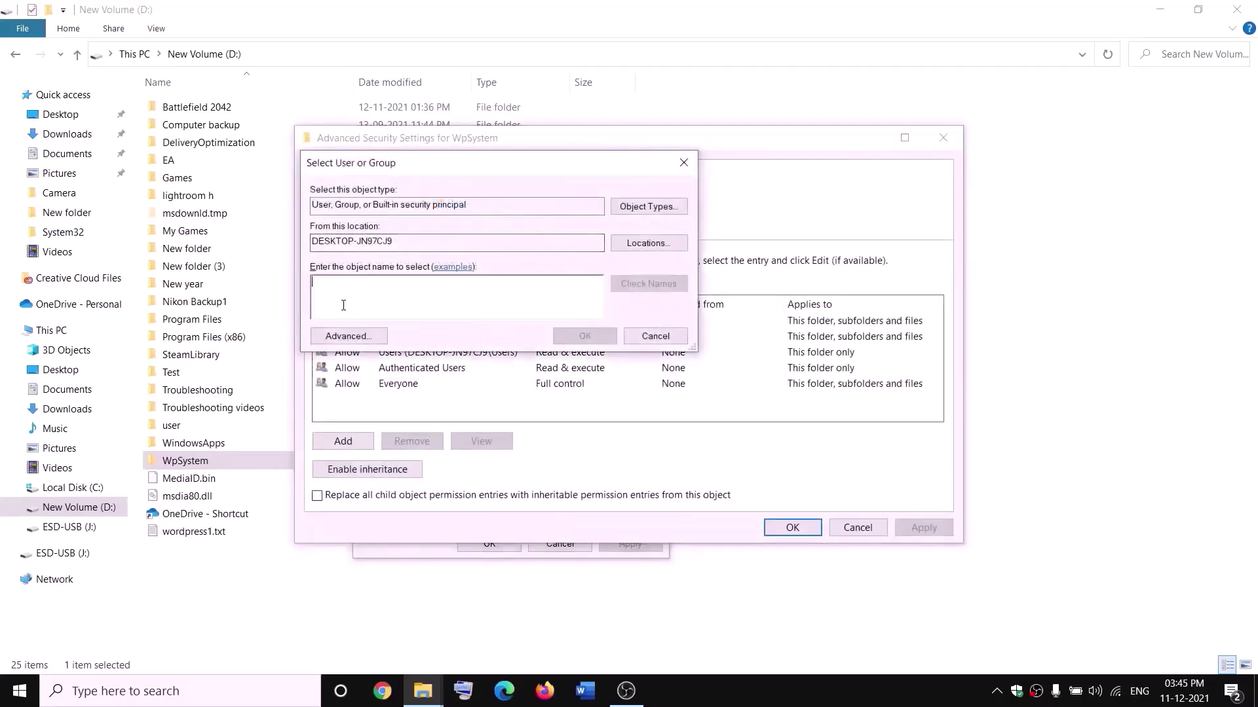
text(weveryone)
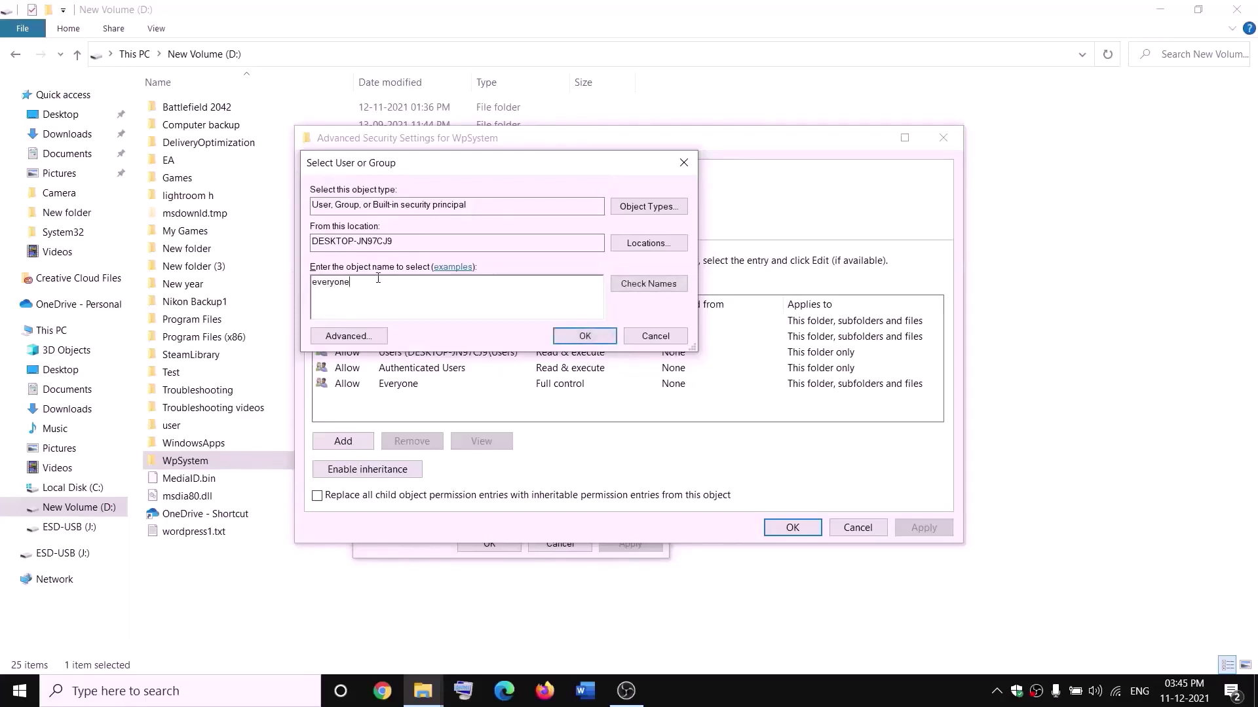
drag(378, 278, 310, 282)
click(649, 283)
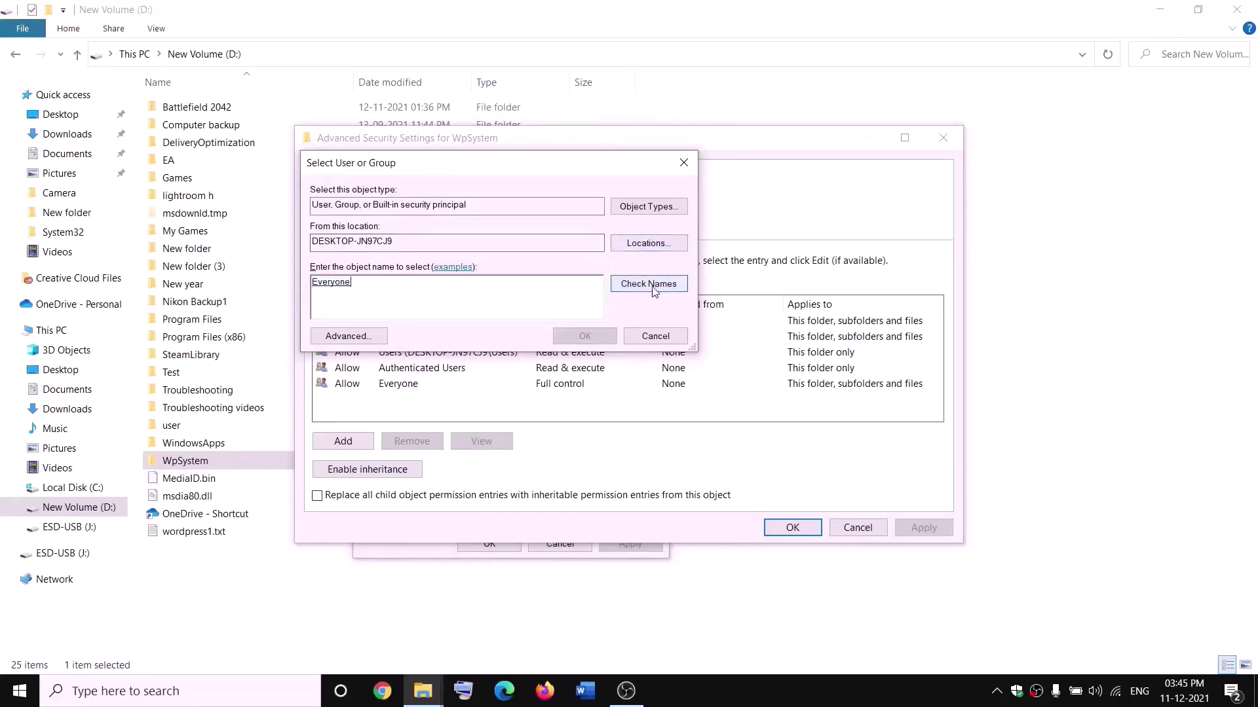
click(585, 336)
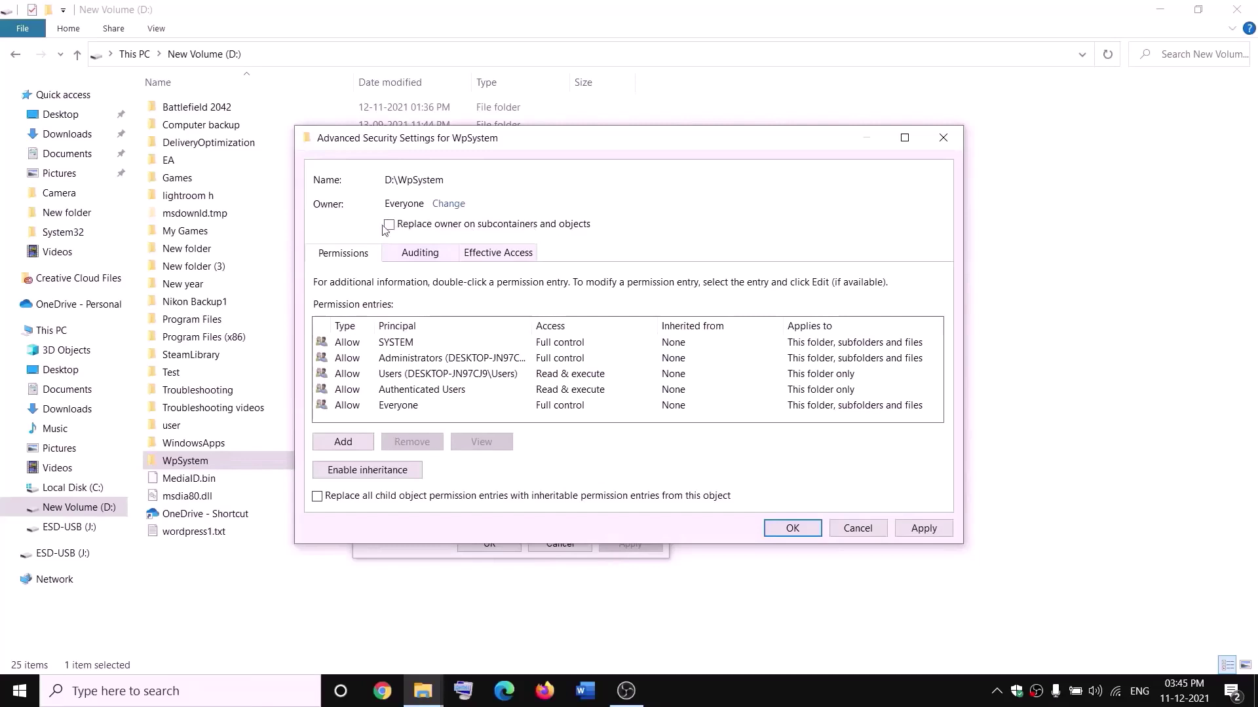
click(945, 532)
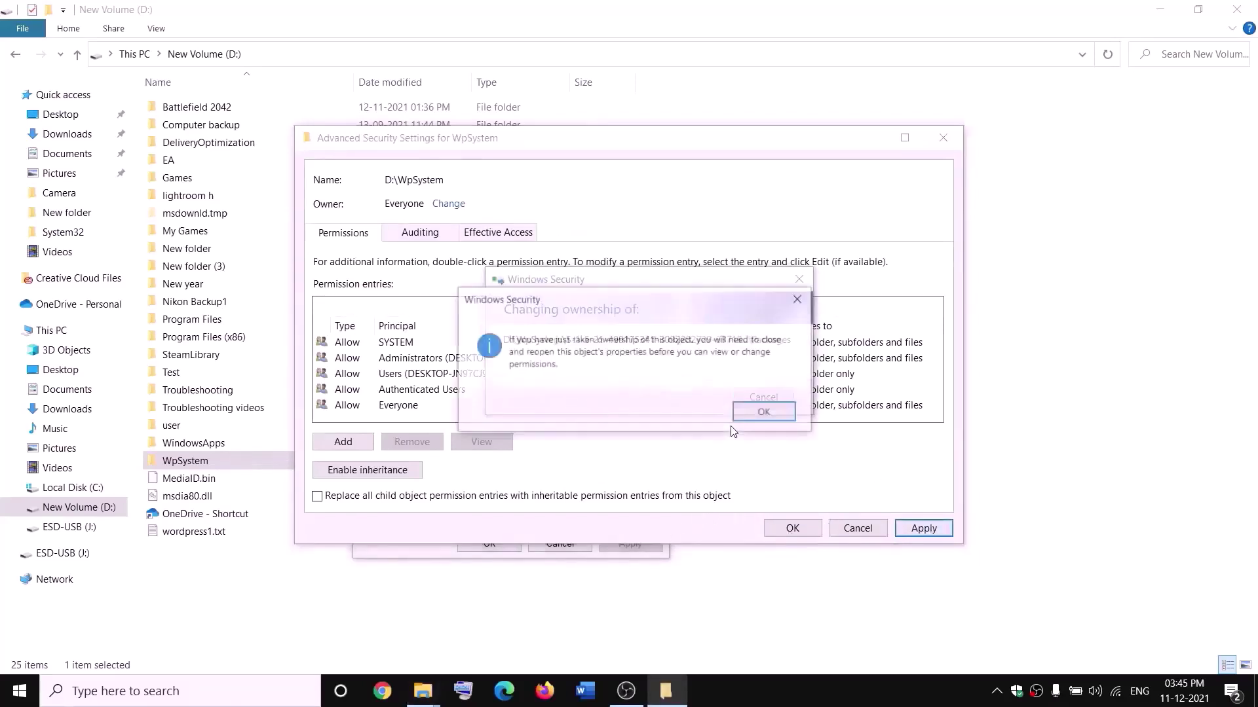
click(753, 412)
click(792, 528)
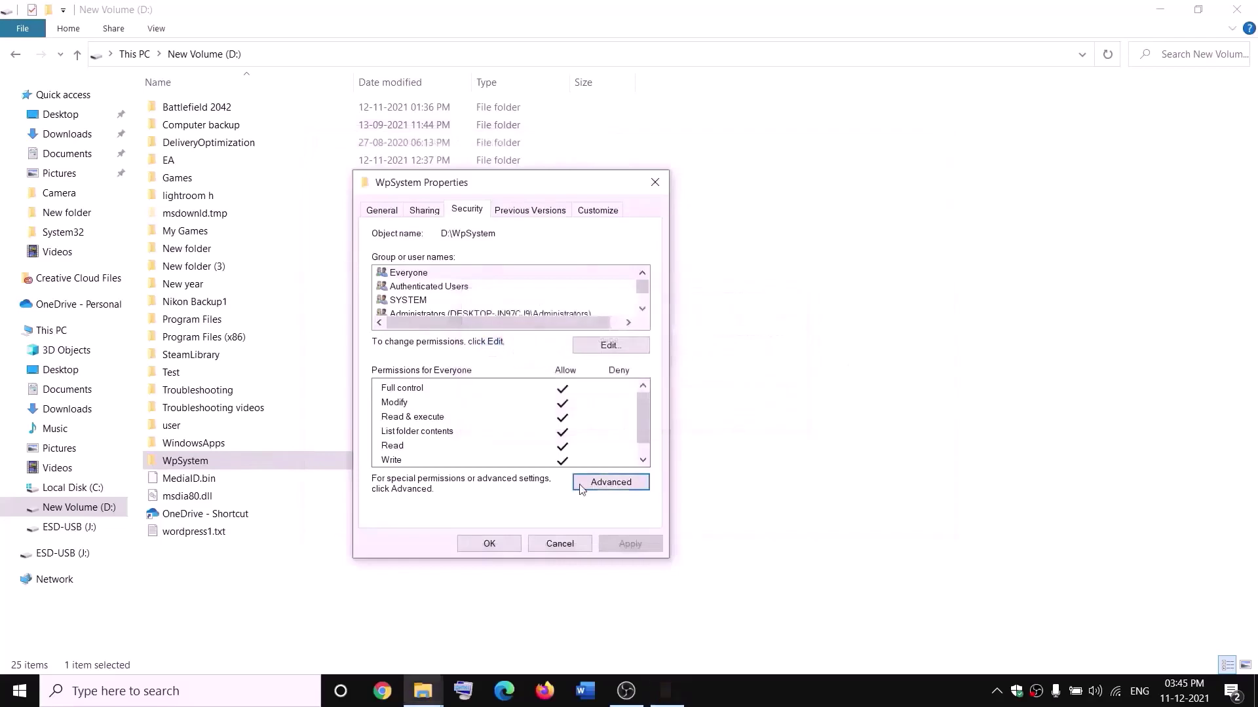
click(489, 543)
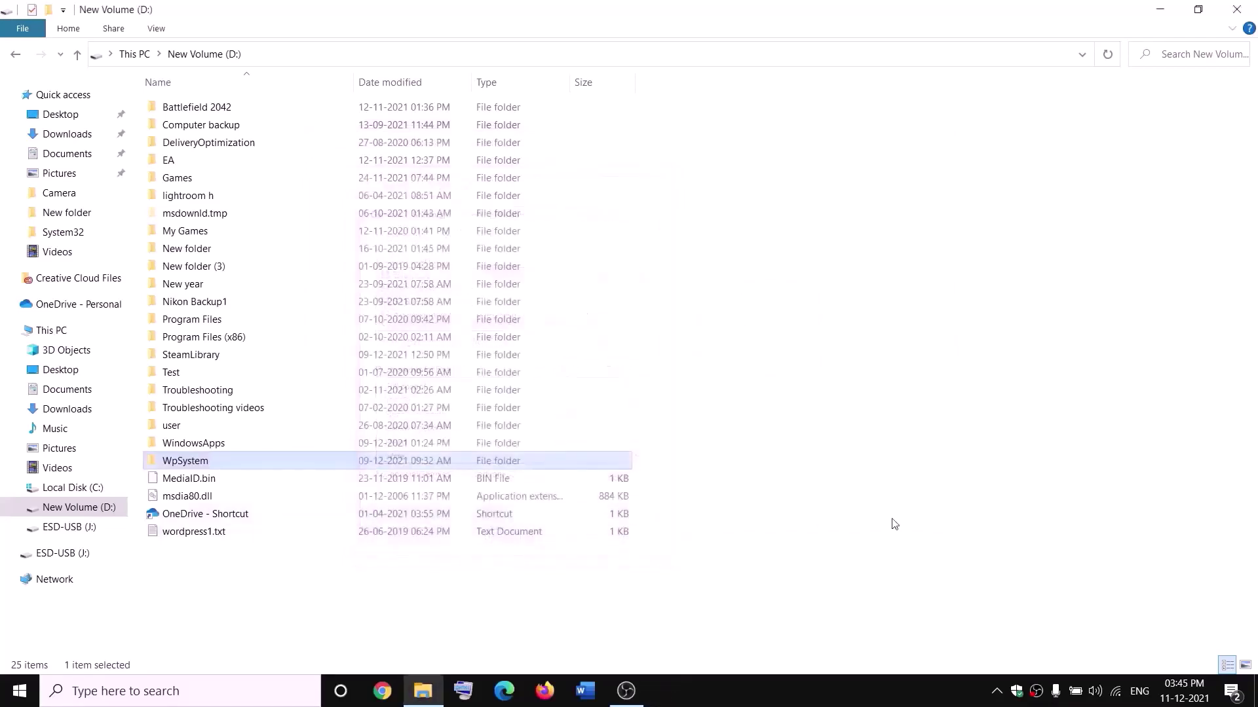
- Reopen the WpSystem folder's properties and bring up its advanced security settings again
right_click(188, 464)
click(73, 660)
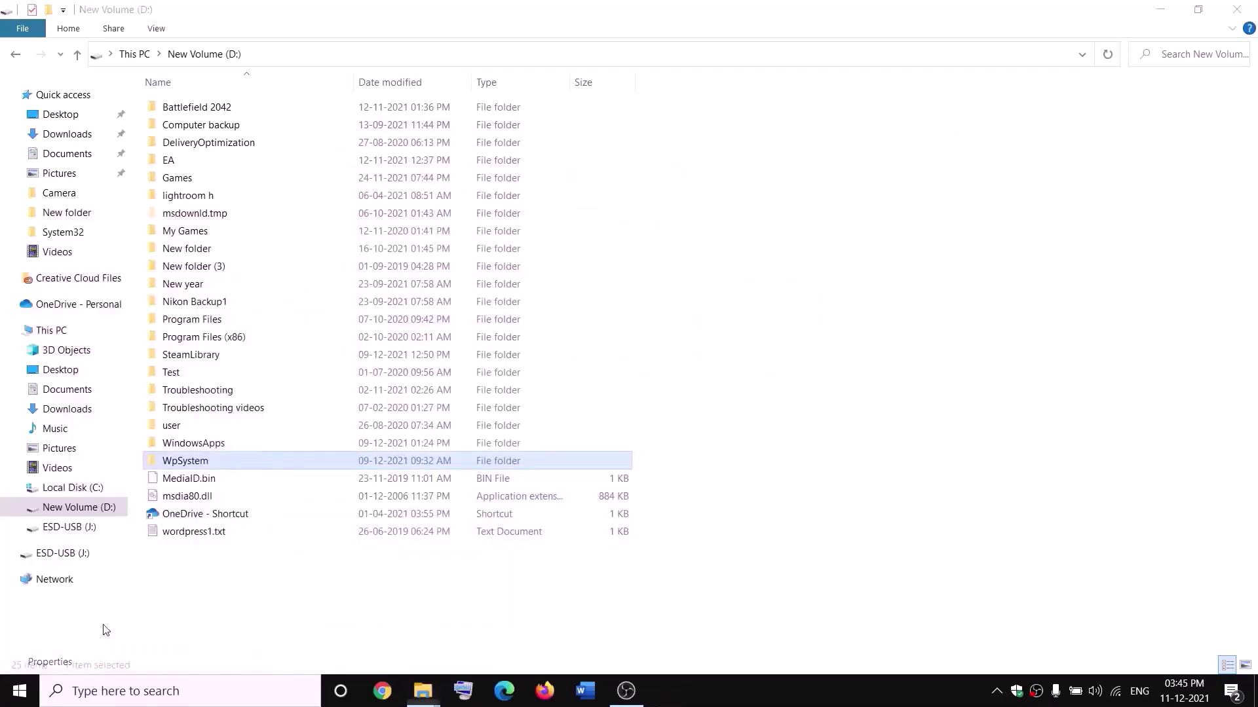
click(462, 239)
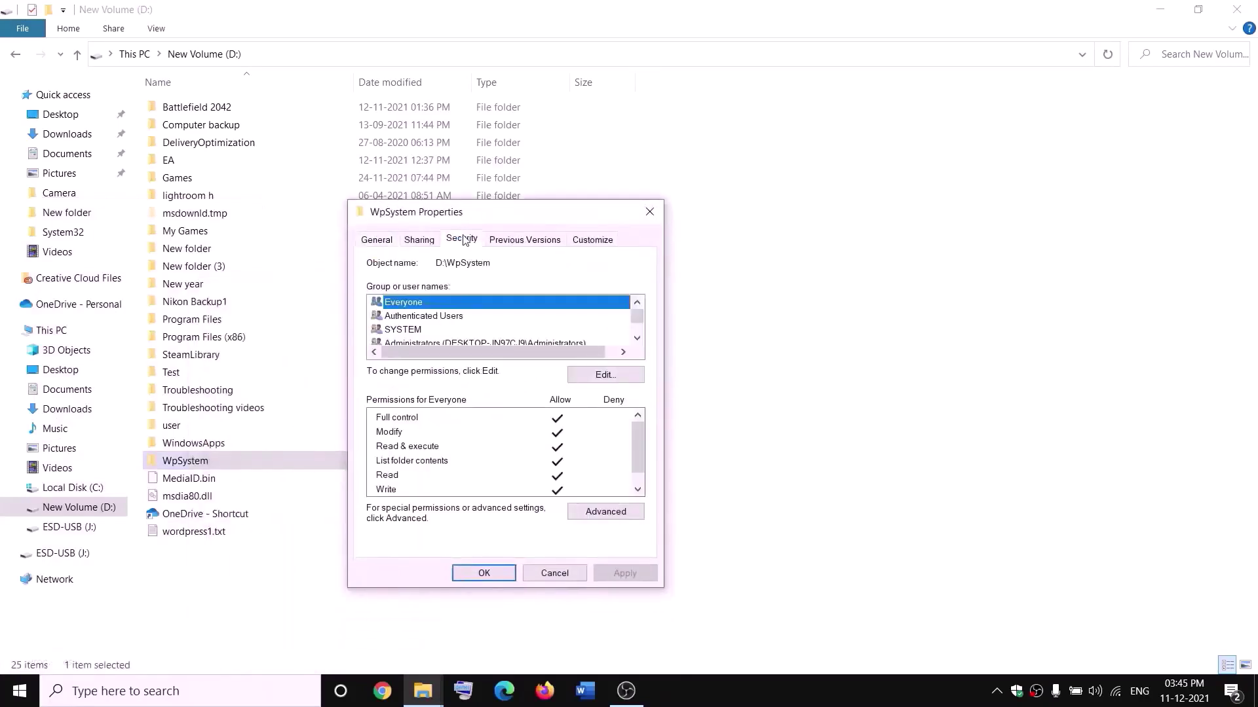
click(605, 512)
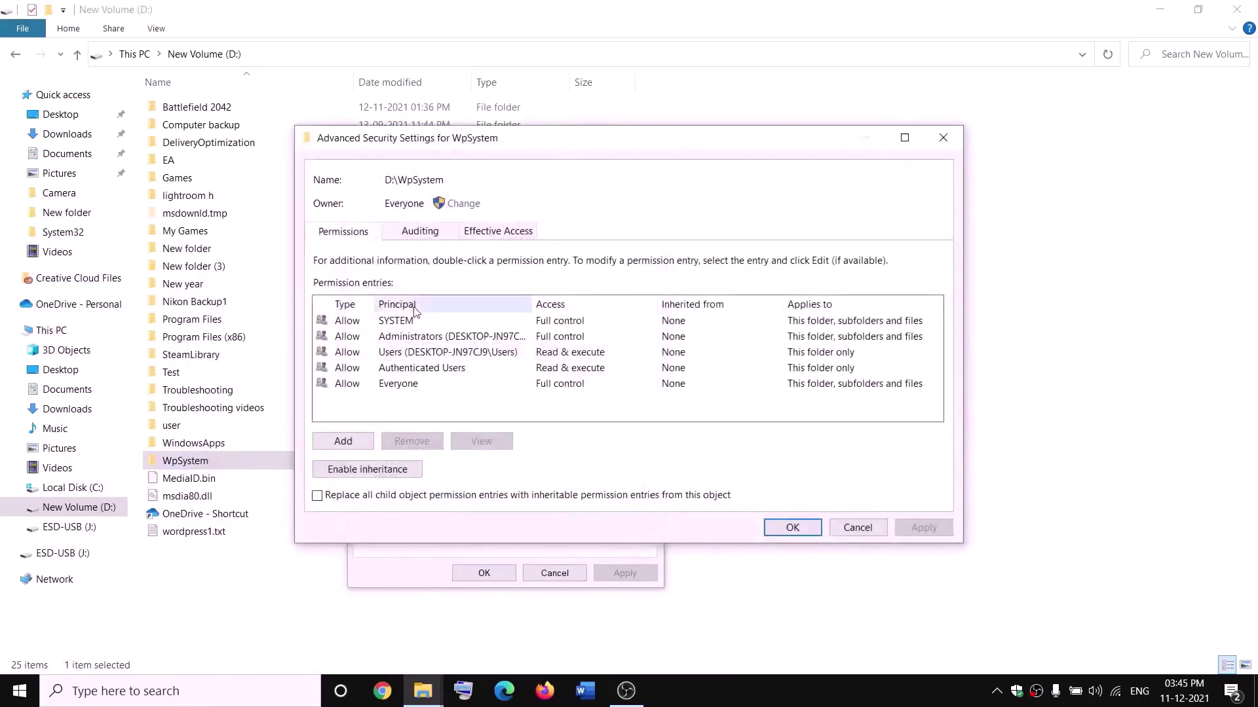
- Add a permission entry granting Everyone full control of the WpSystem folder, then accept and close all its property dialogs
click(343, 442)
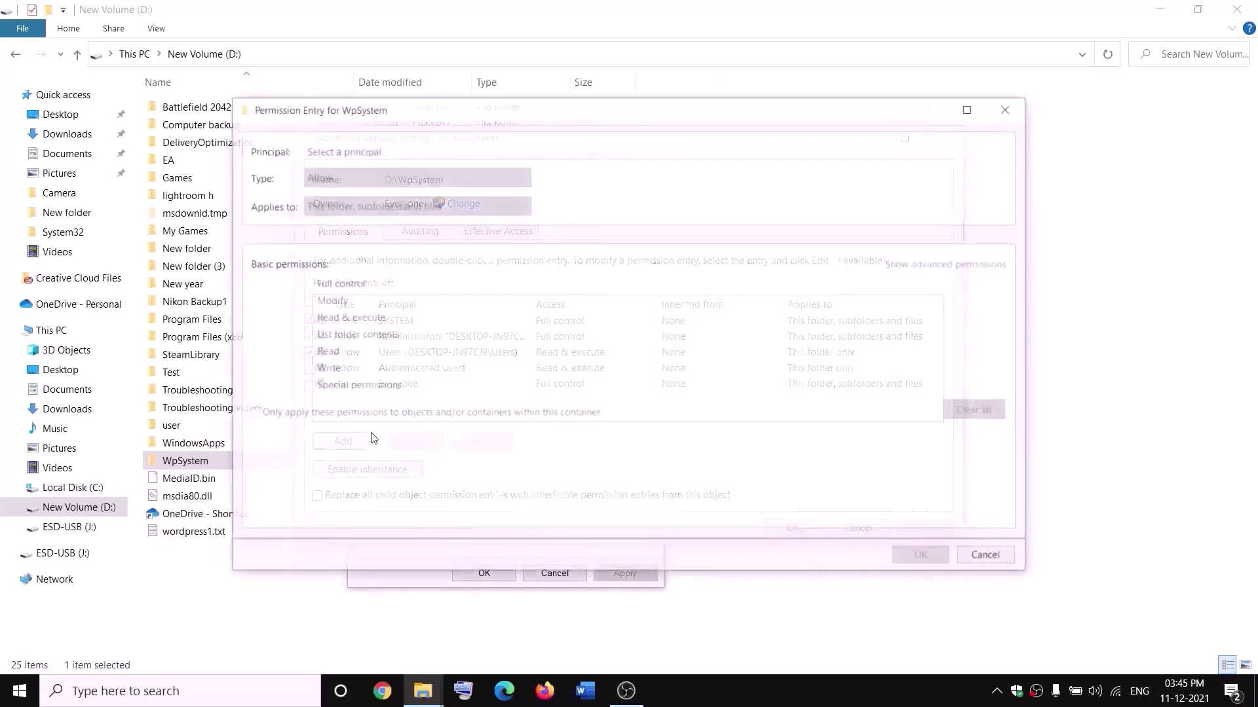
click(343, 152)
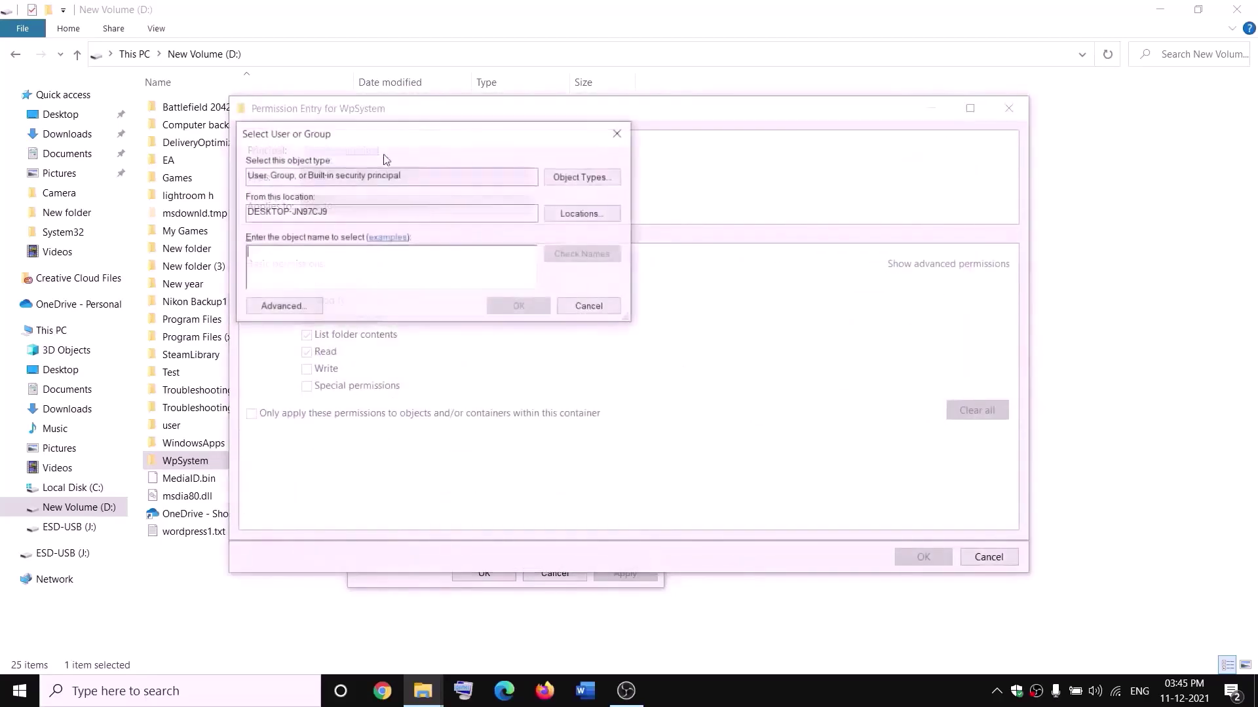
text(everyone)
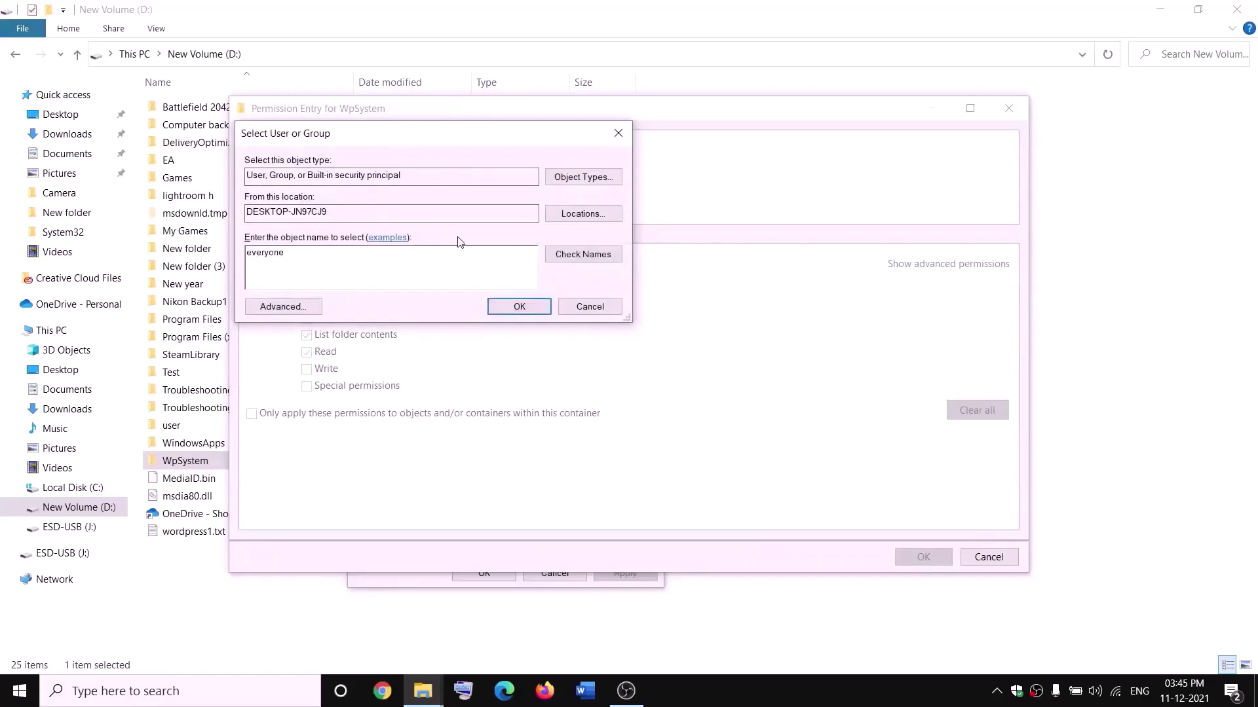
click(583, 255)
click(524, 307)
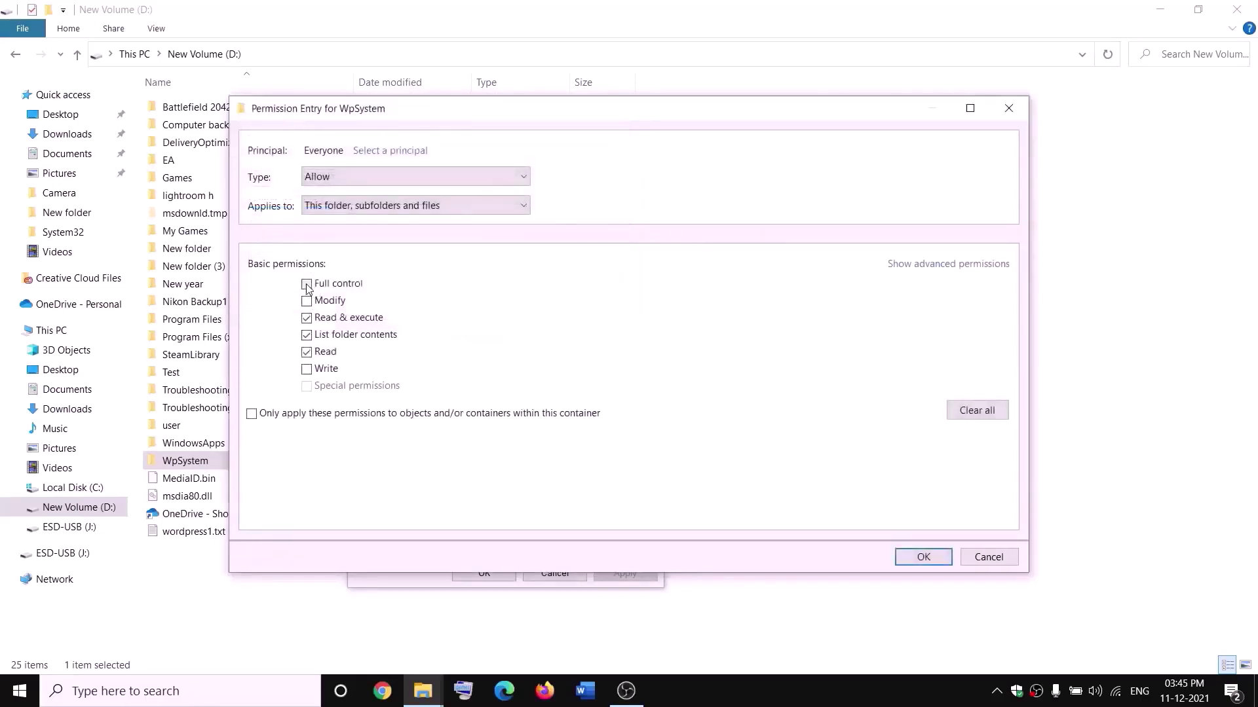
click(308, 286)
click(923, 556)
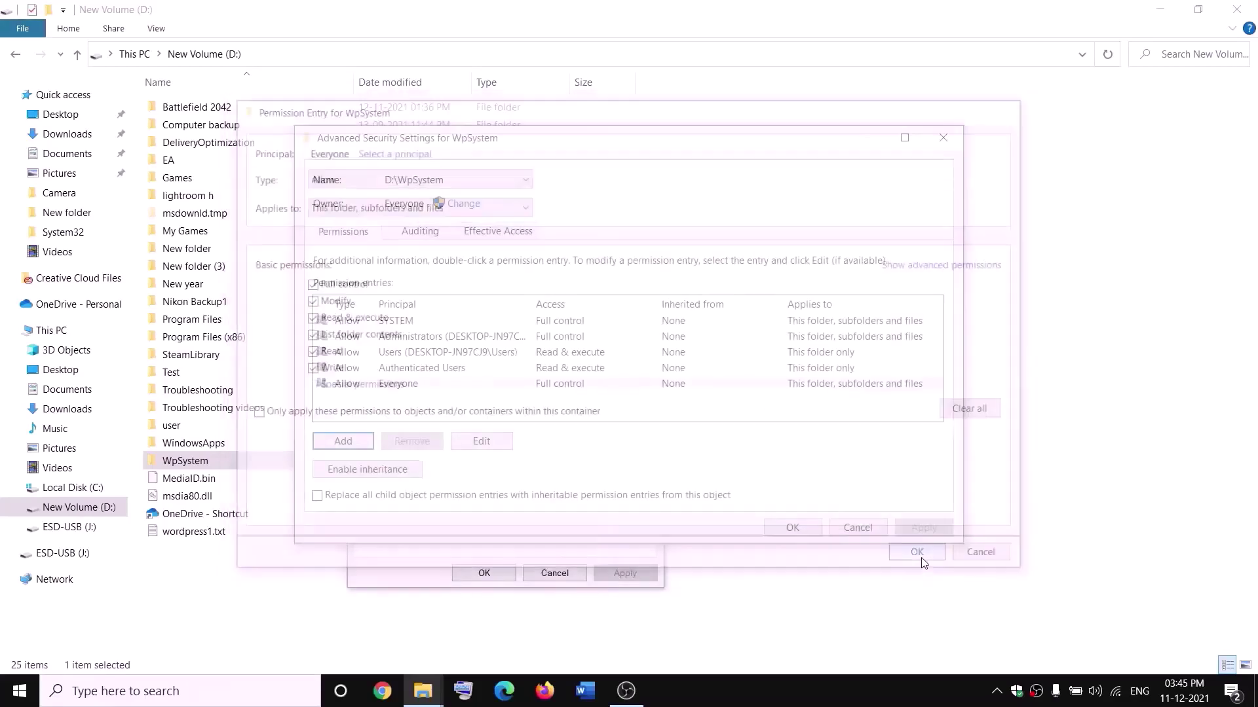
click(922, 528)
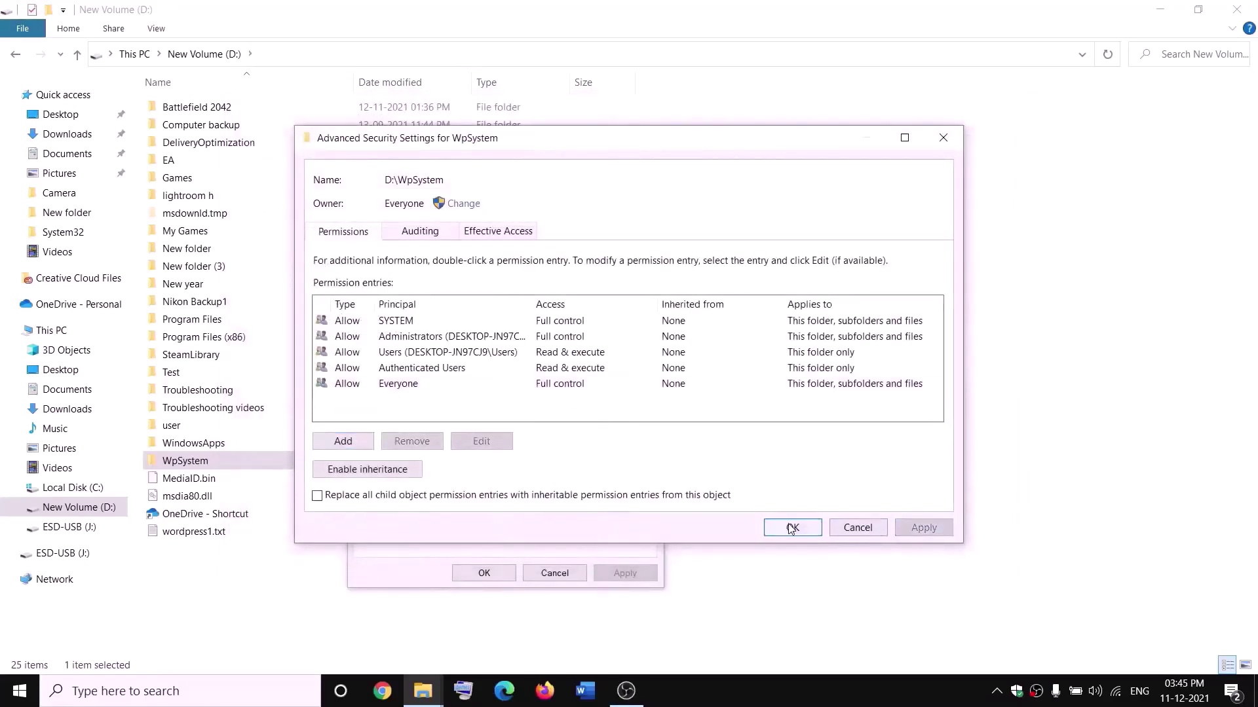
click(792, 528)
click(485, 573)
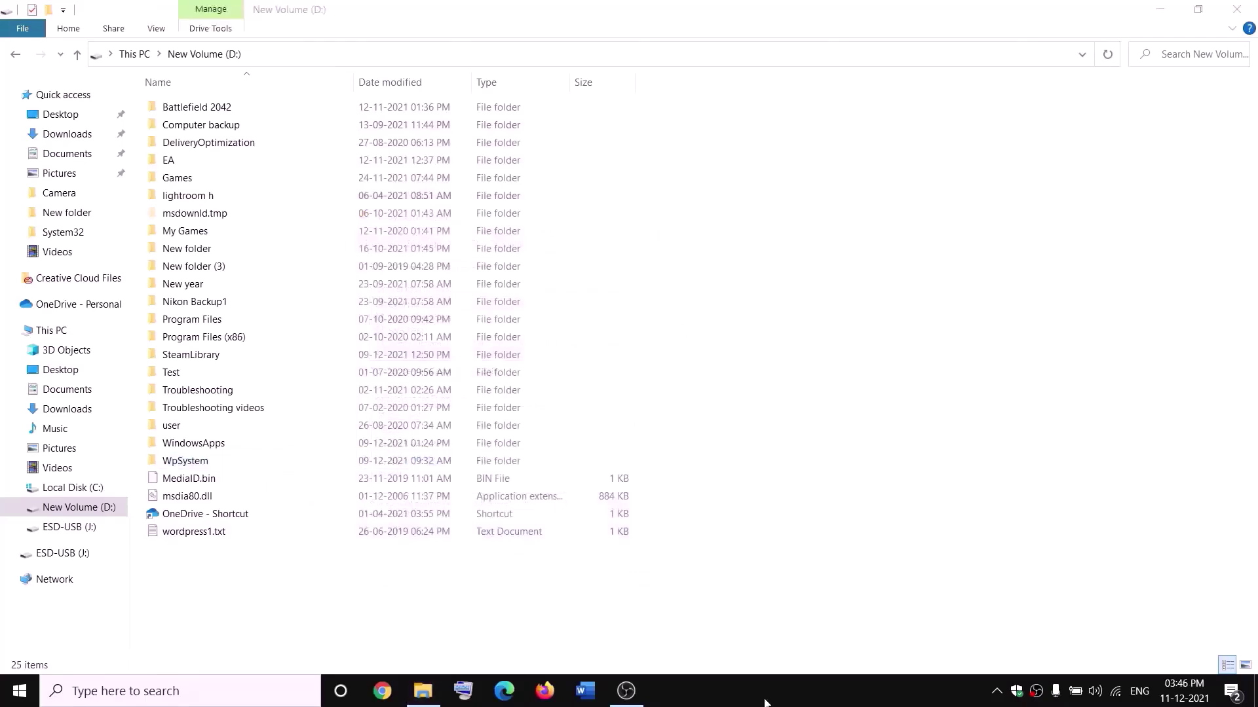
- Rename the WpSystem folder on the D: drive as WpSystem.old
right_click(184, 463)
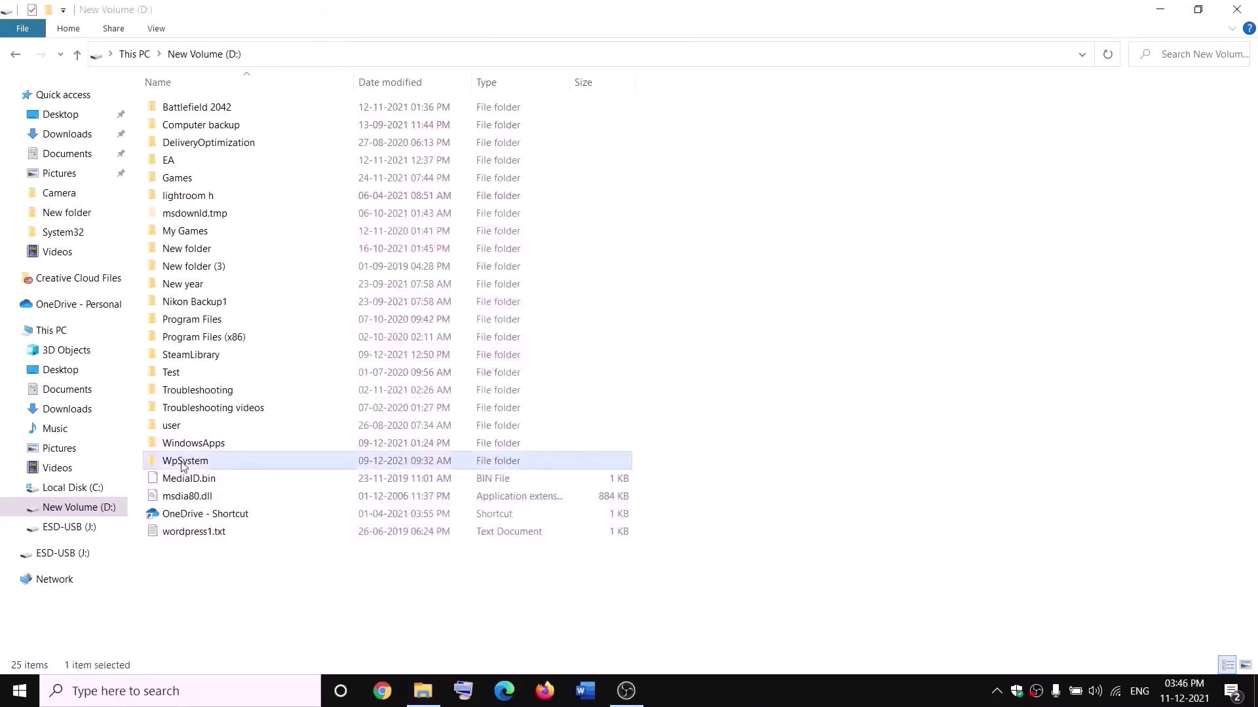
click(46, 638)
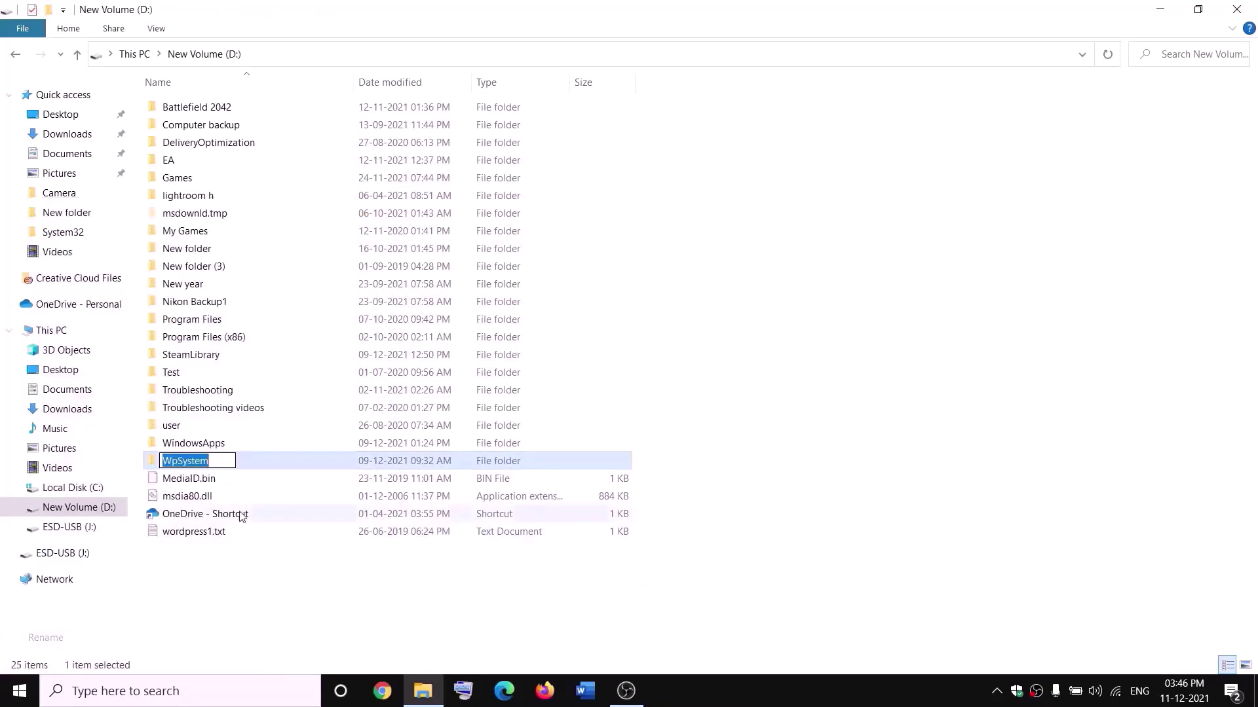
key(End)
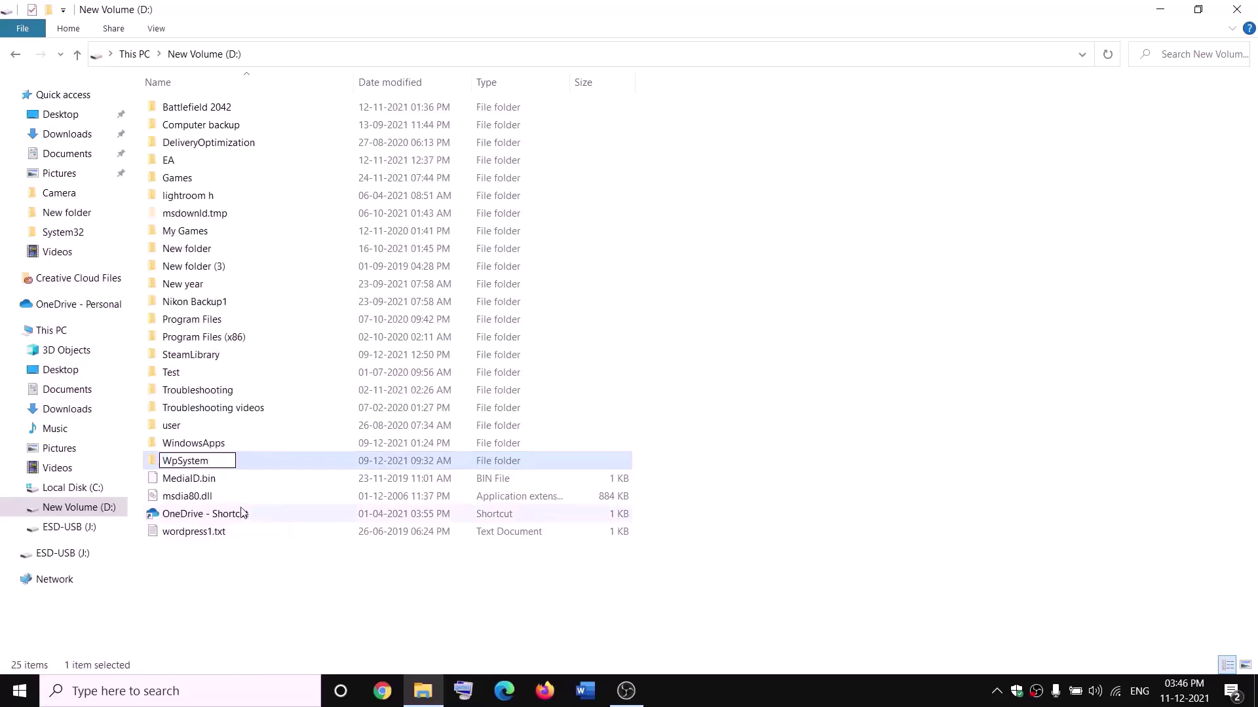
text(.old)
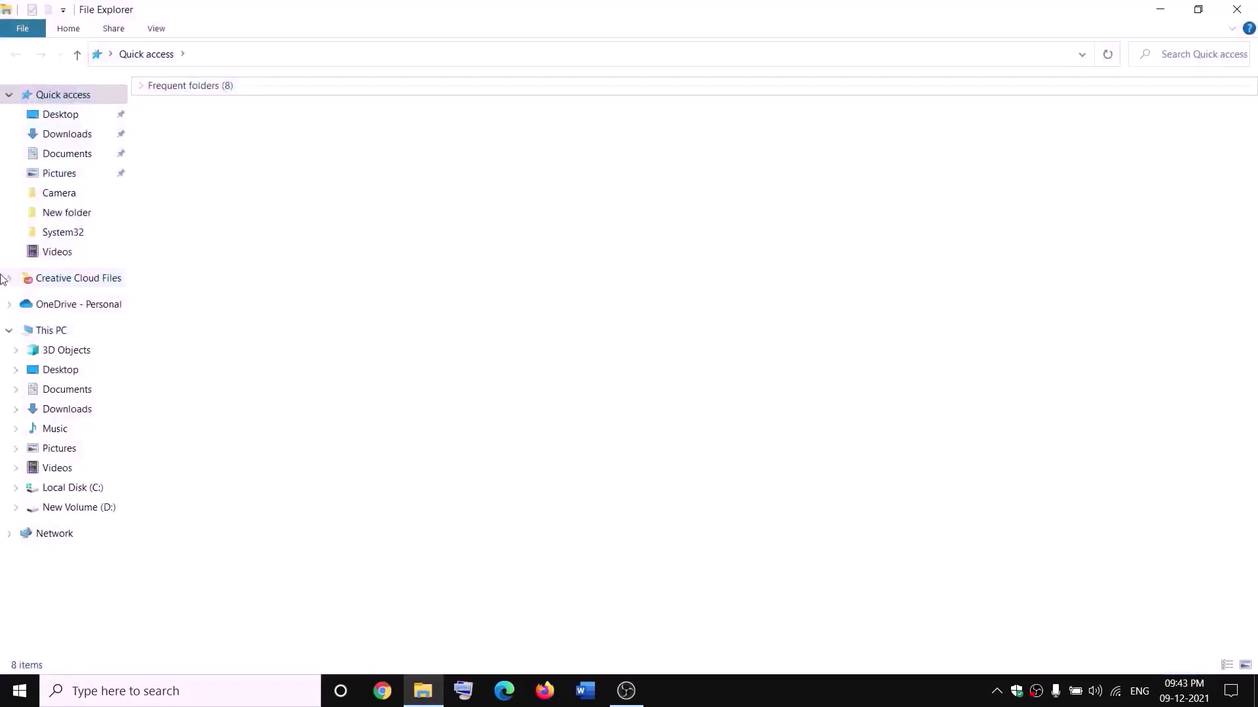
- Open the D: drive and bring up the advanced security settings of its WindowsApps folder
click(30, 329)
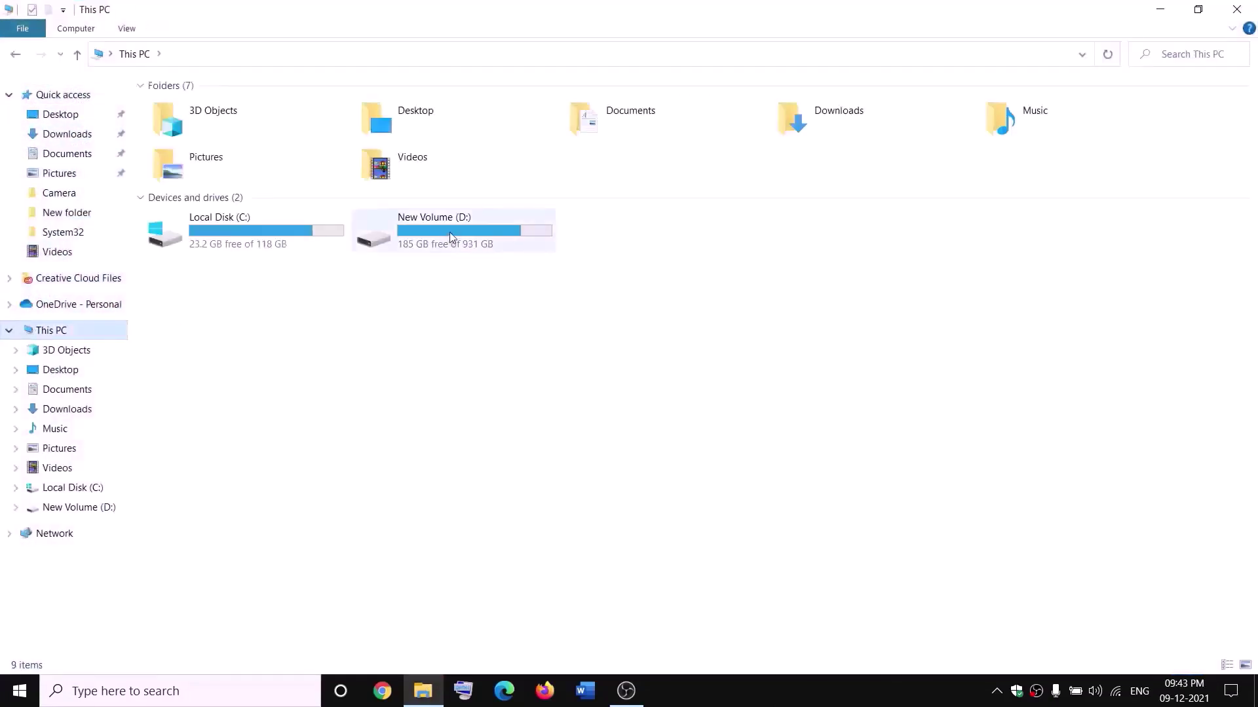
double_click(450, 237)
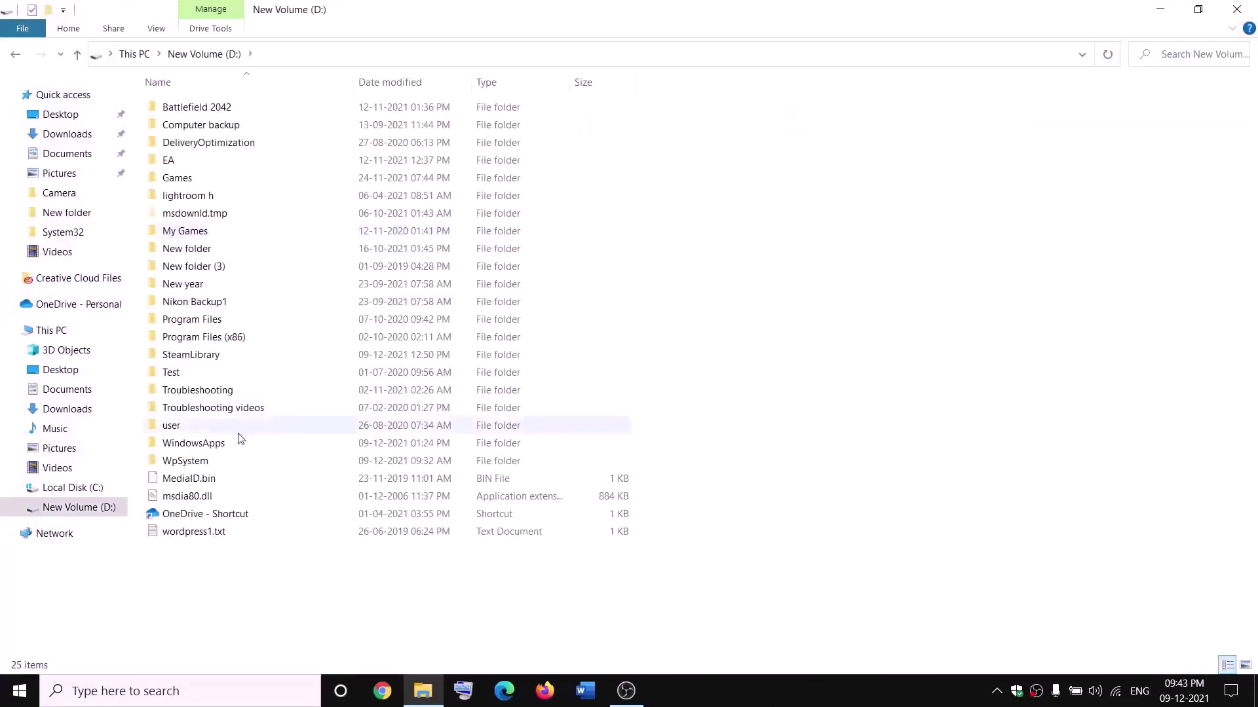
click(223, 443)
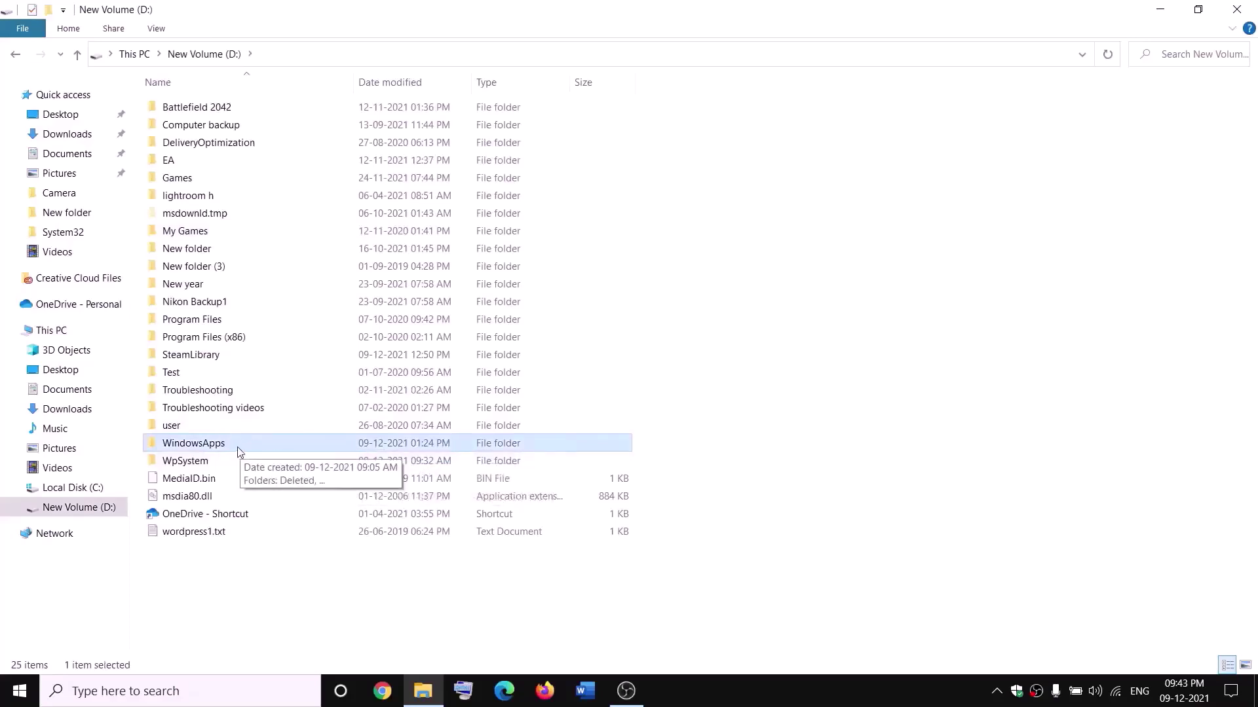
right_click(237, 447)
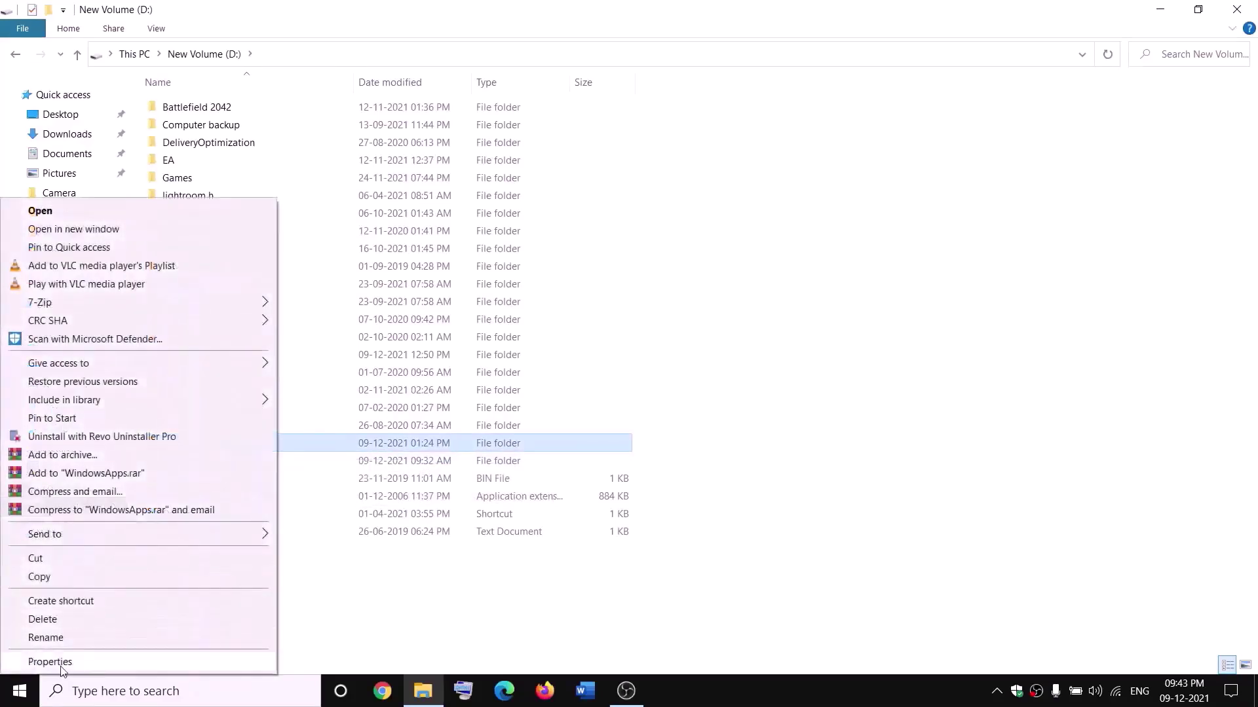
click(50, 662)
click(356, 319)
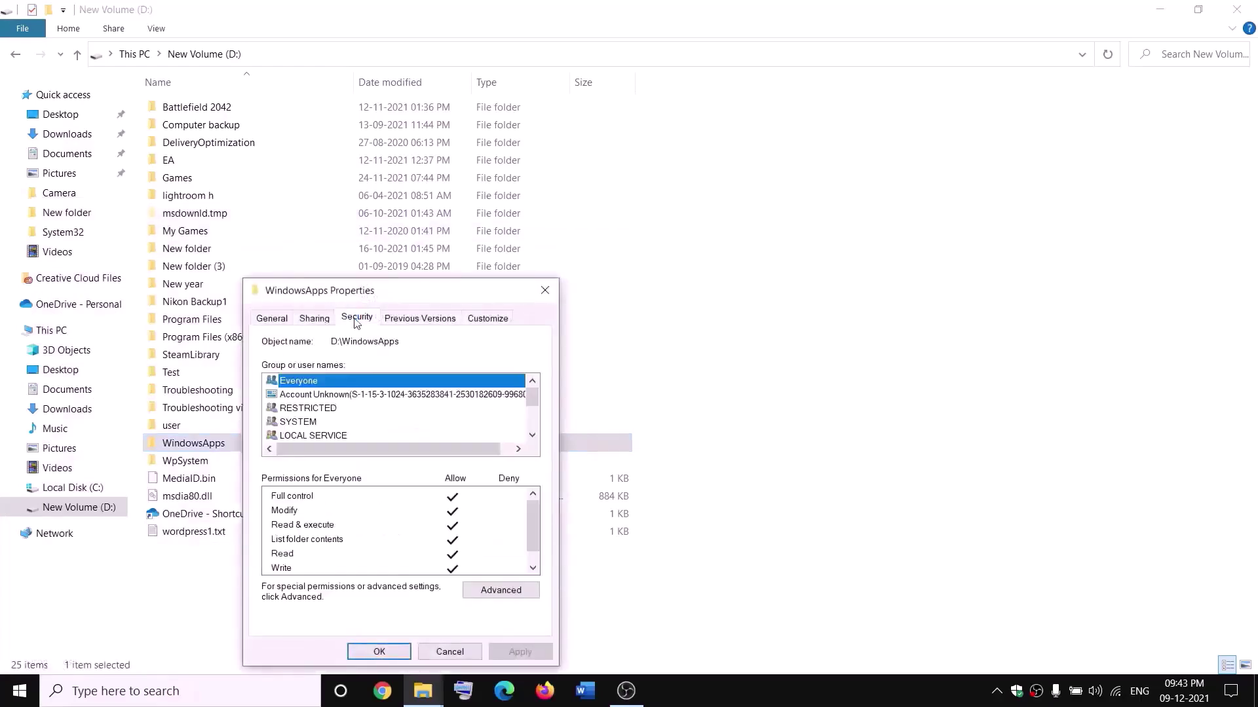
click(490, 588)
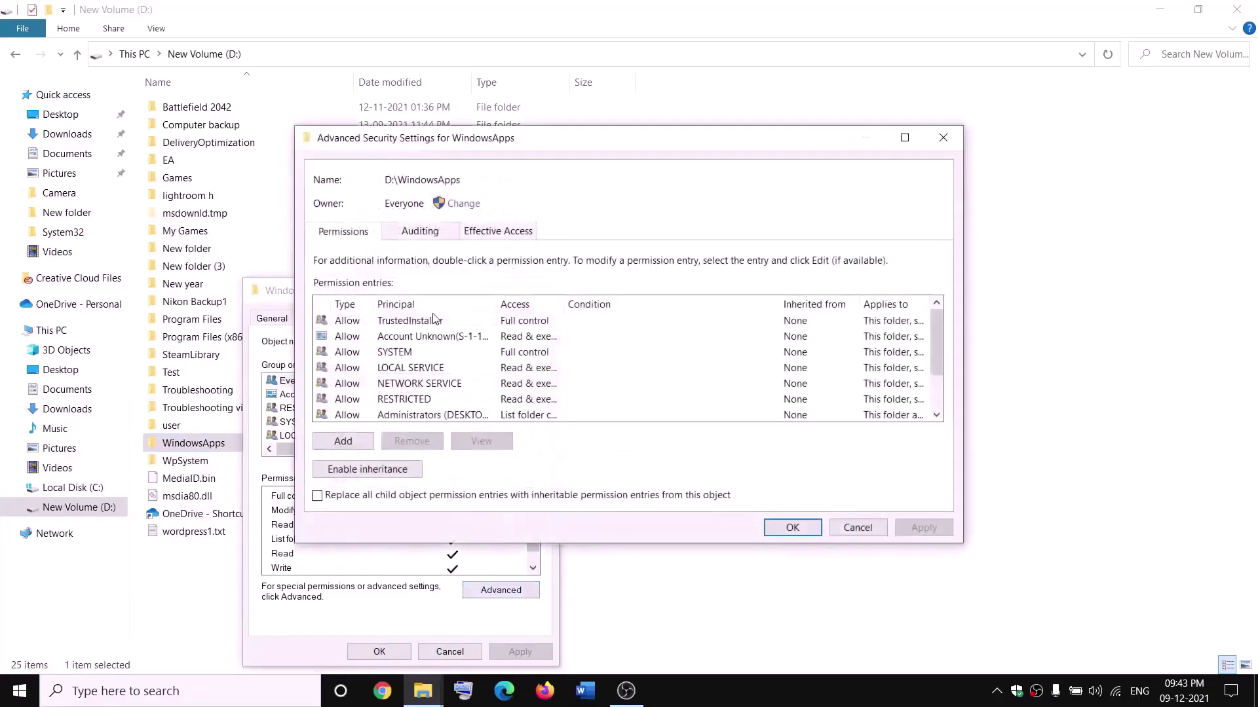
- Set the owner of the WindowsApps folder to Everyone, including subcontainers and objects, then apply the change and close the folder's properties
click(461, 204)
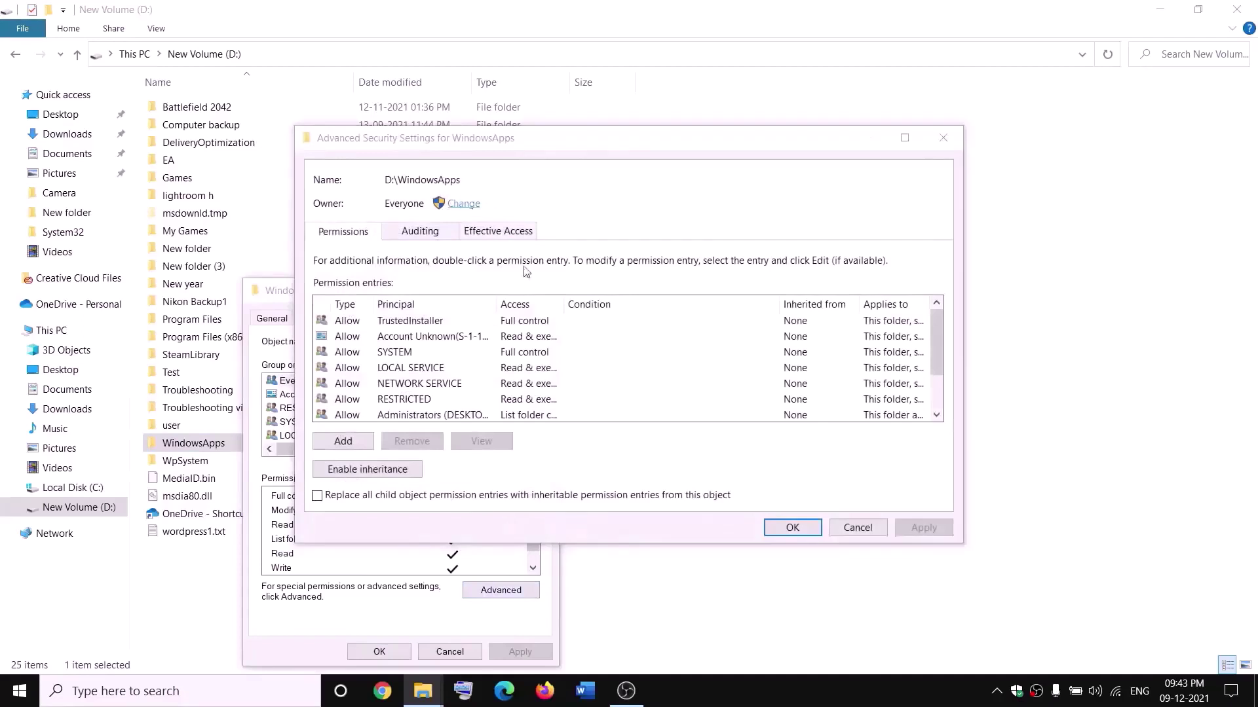
text(eve)
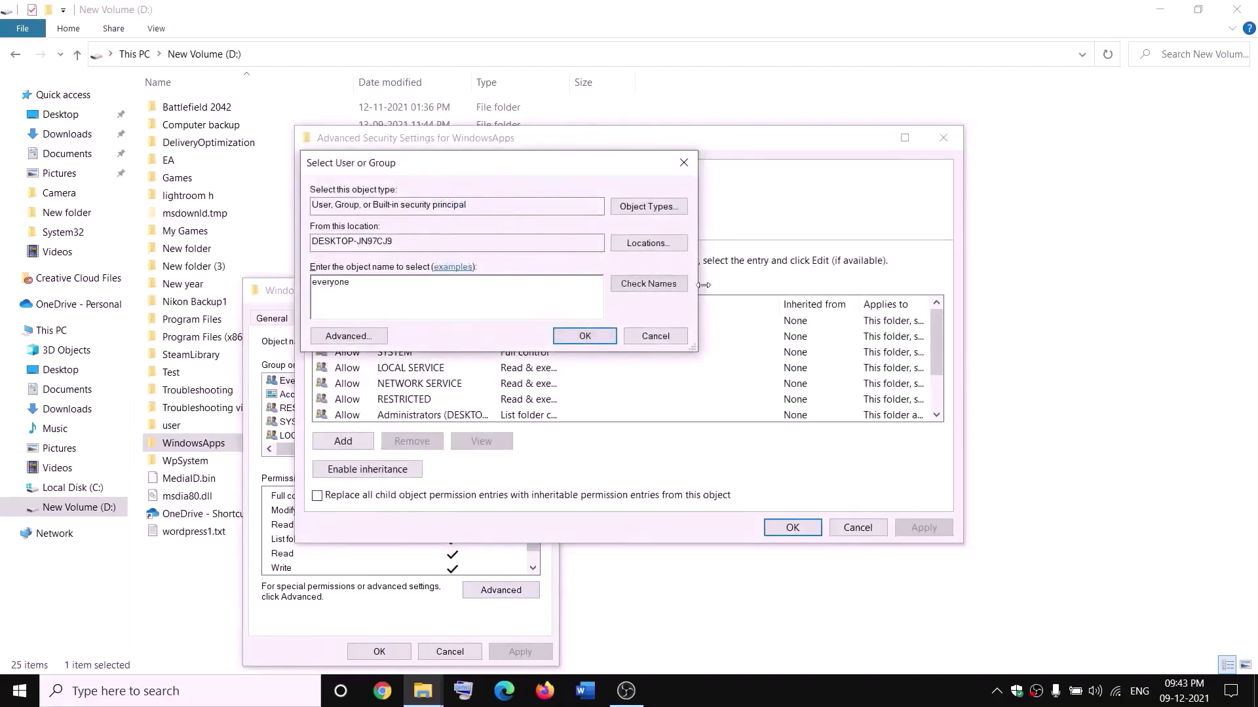
text(ryone)
click(662, 288)
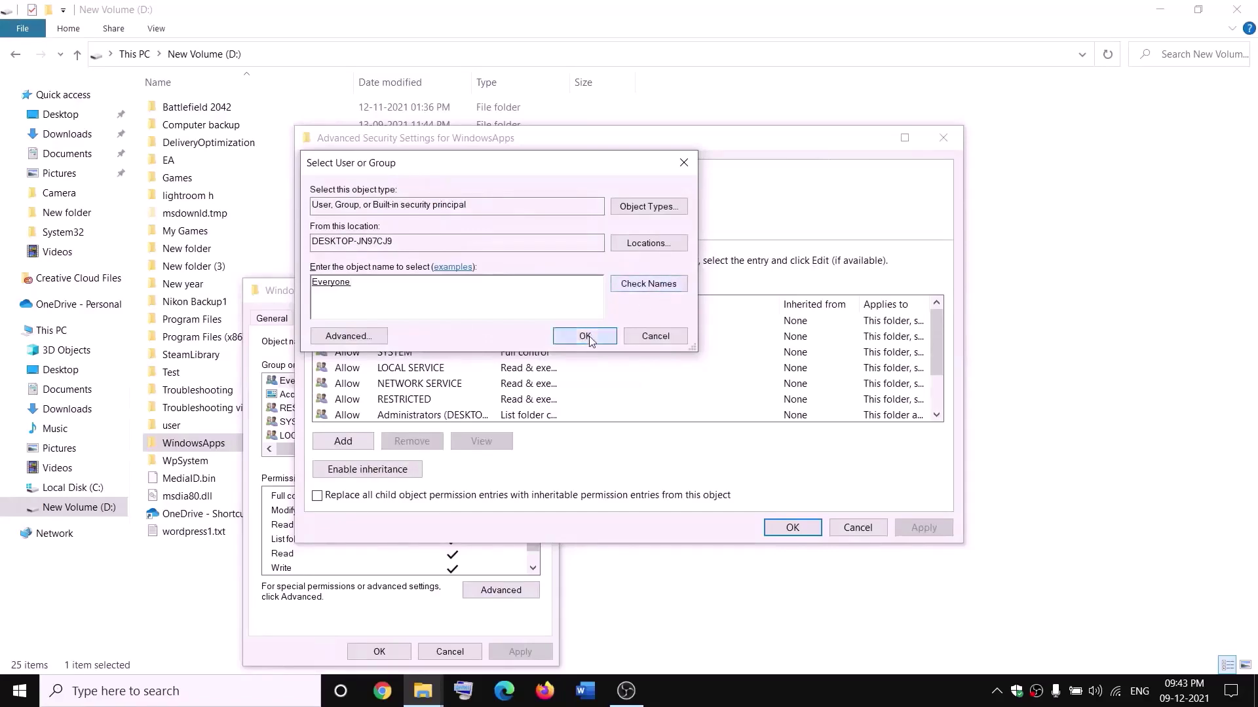
click(591, 337)
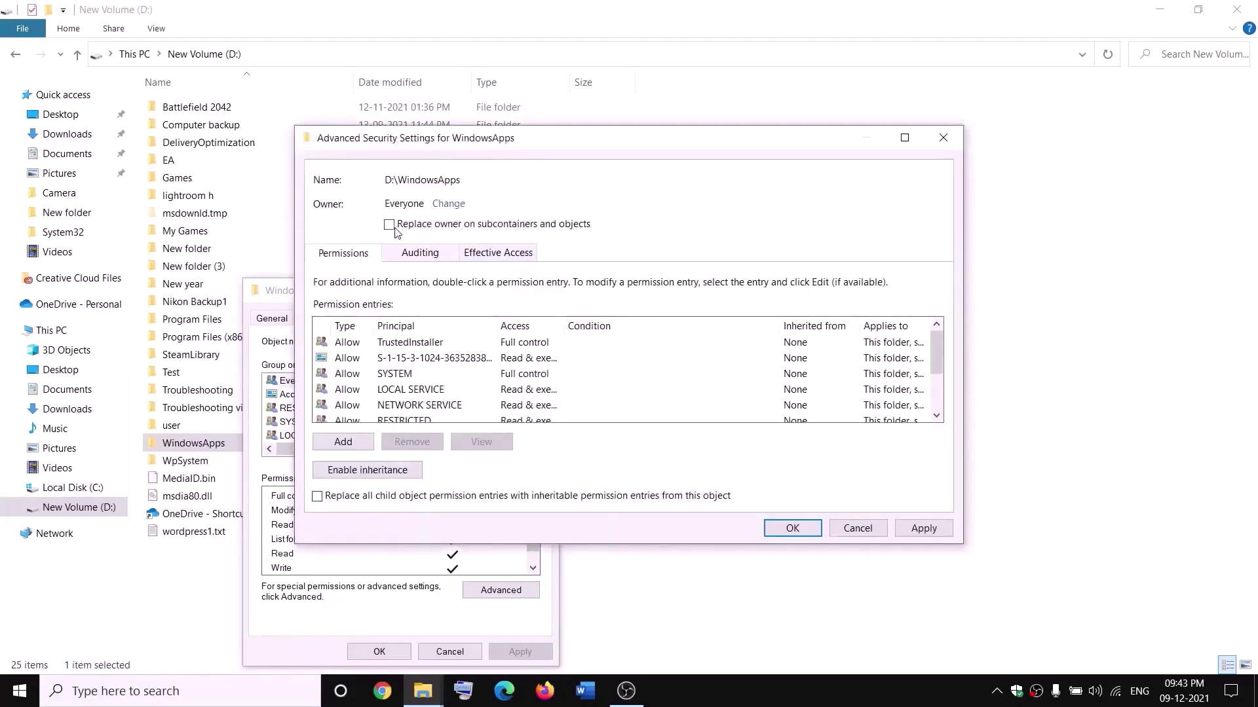
click(389, 226)
click(924, 528)
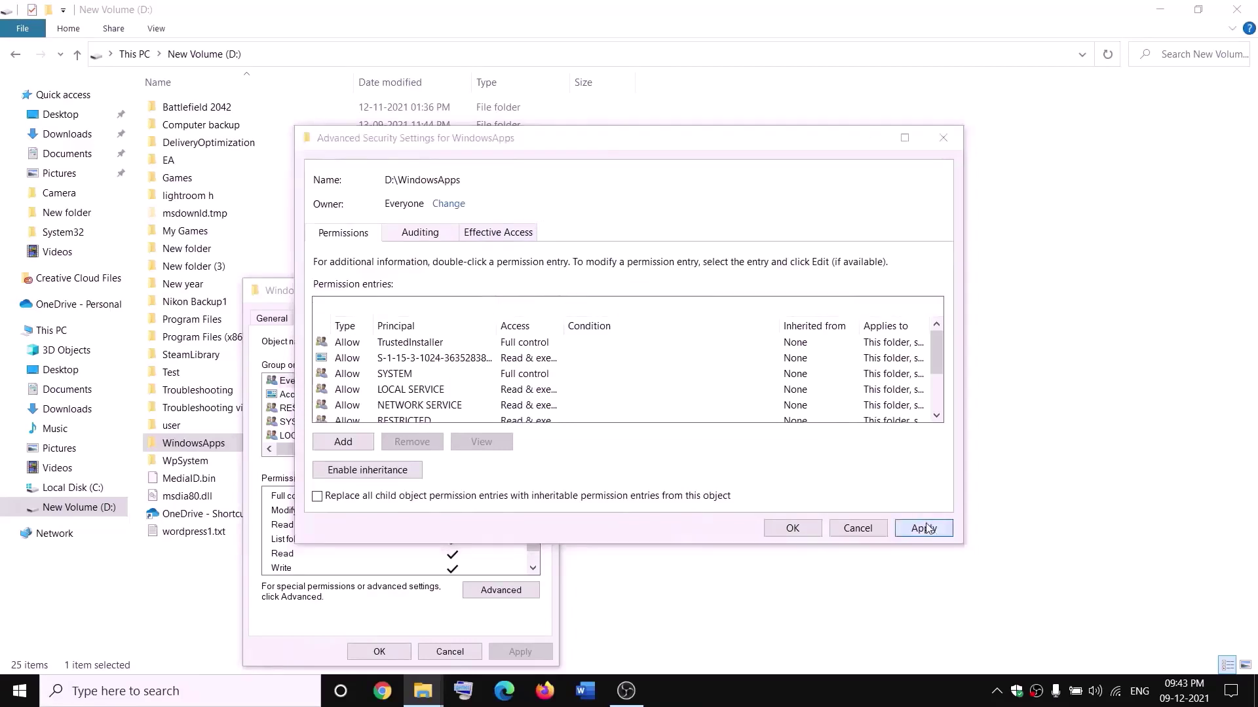
click(765, 414)
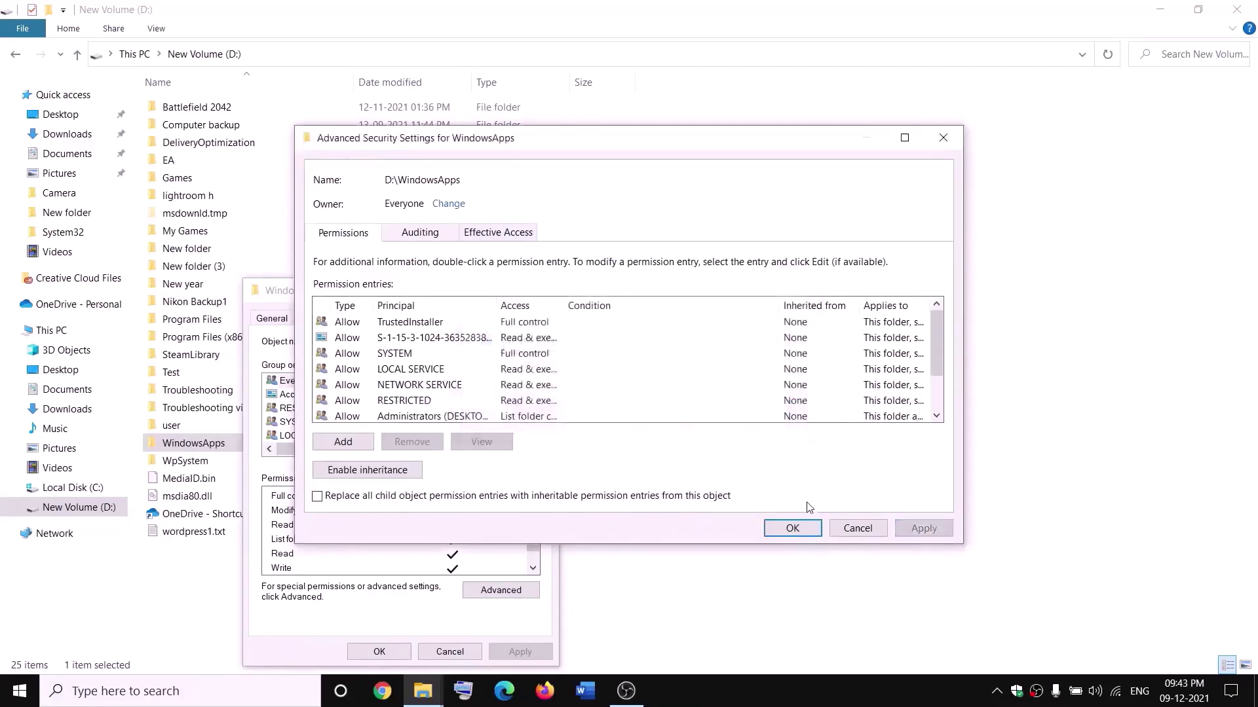
click(792, 529)
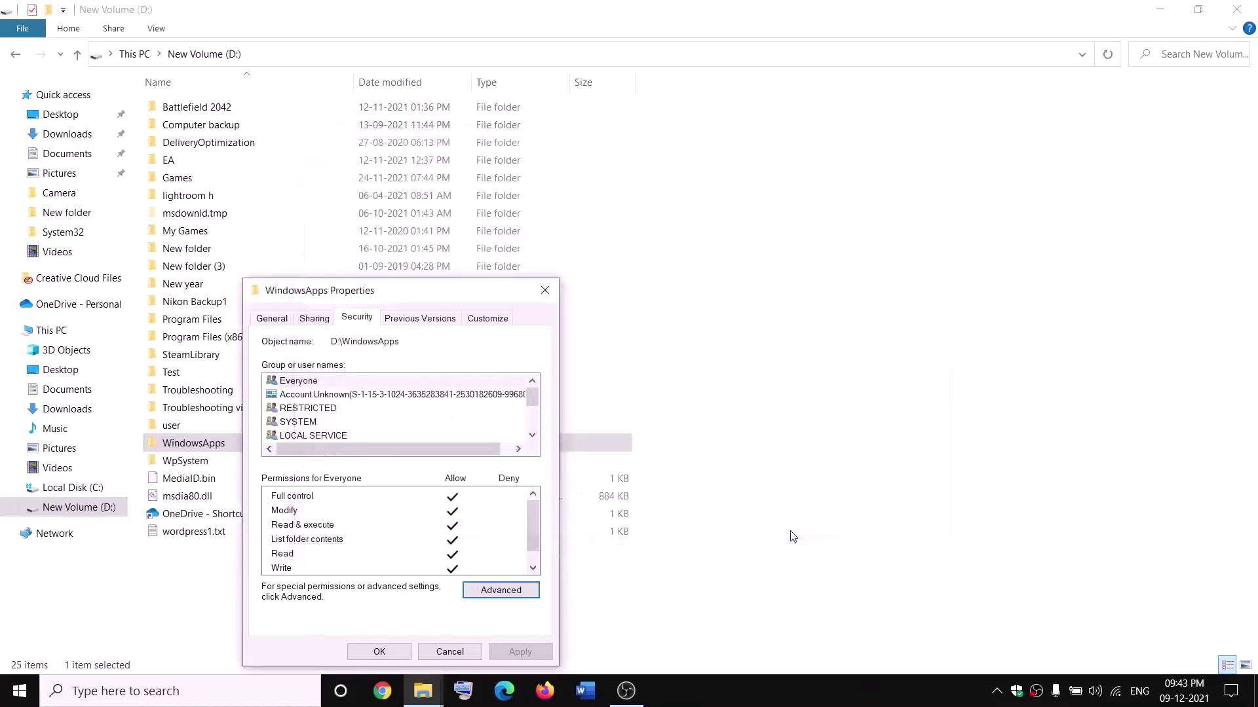
click(391, 655)
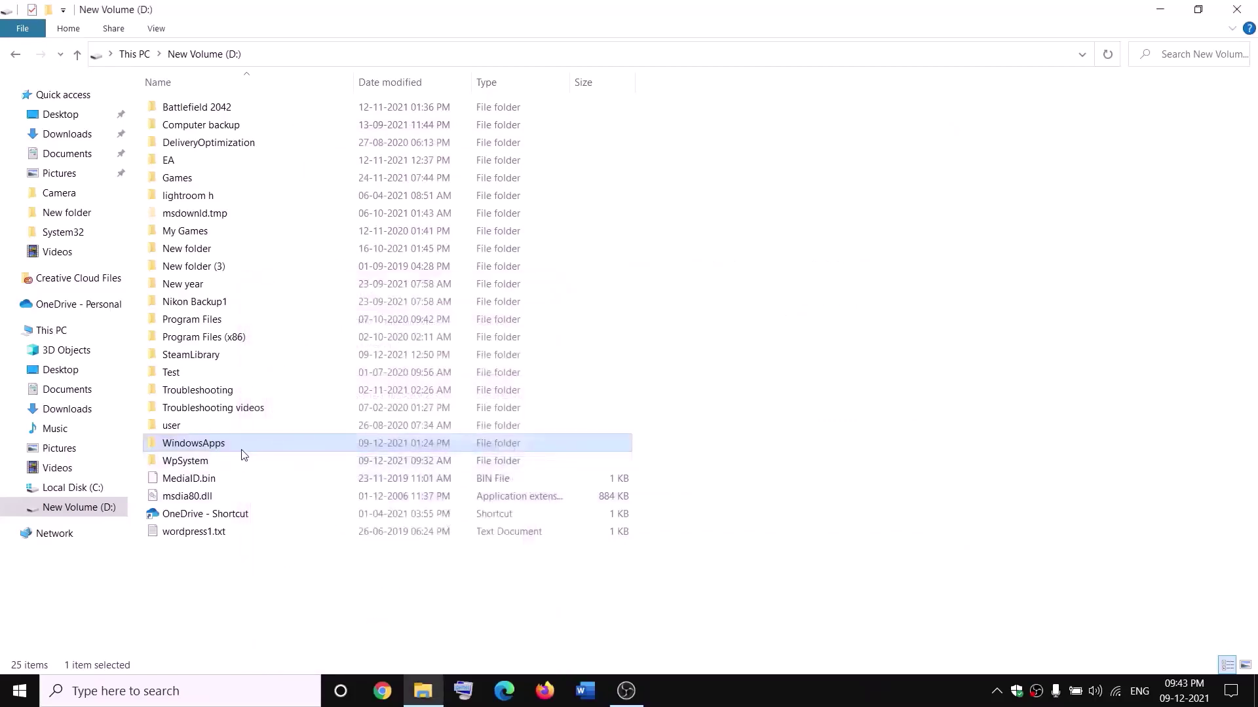
- Reopen the WindowsApps folder's properties and bring up its advanced security settings again
right_click(240, 450)
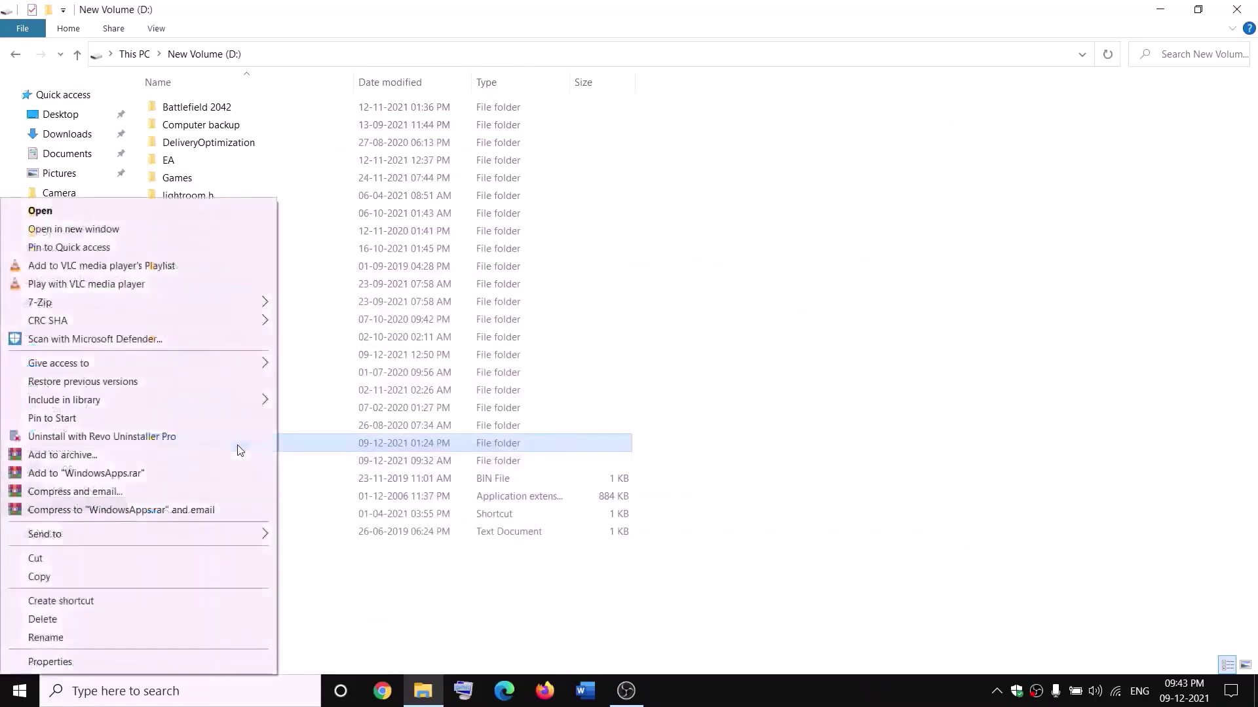
click(48, 665)
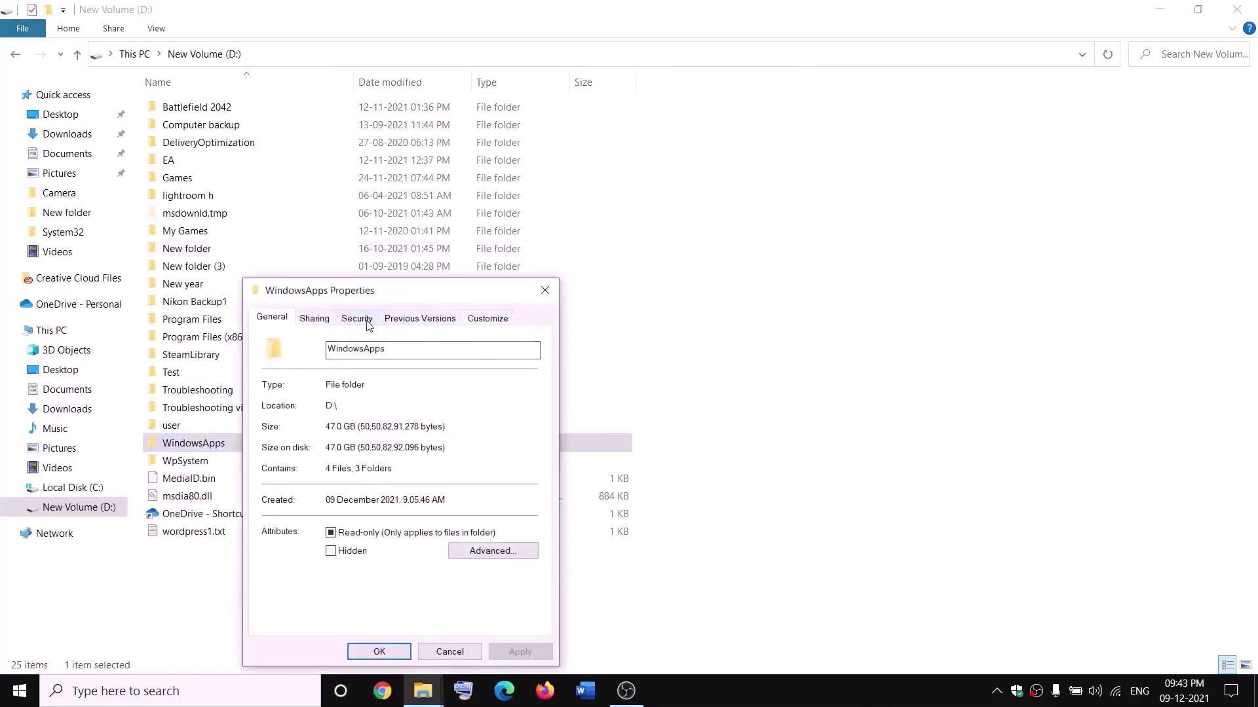
click(368, 321)
click(529, 592)
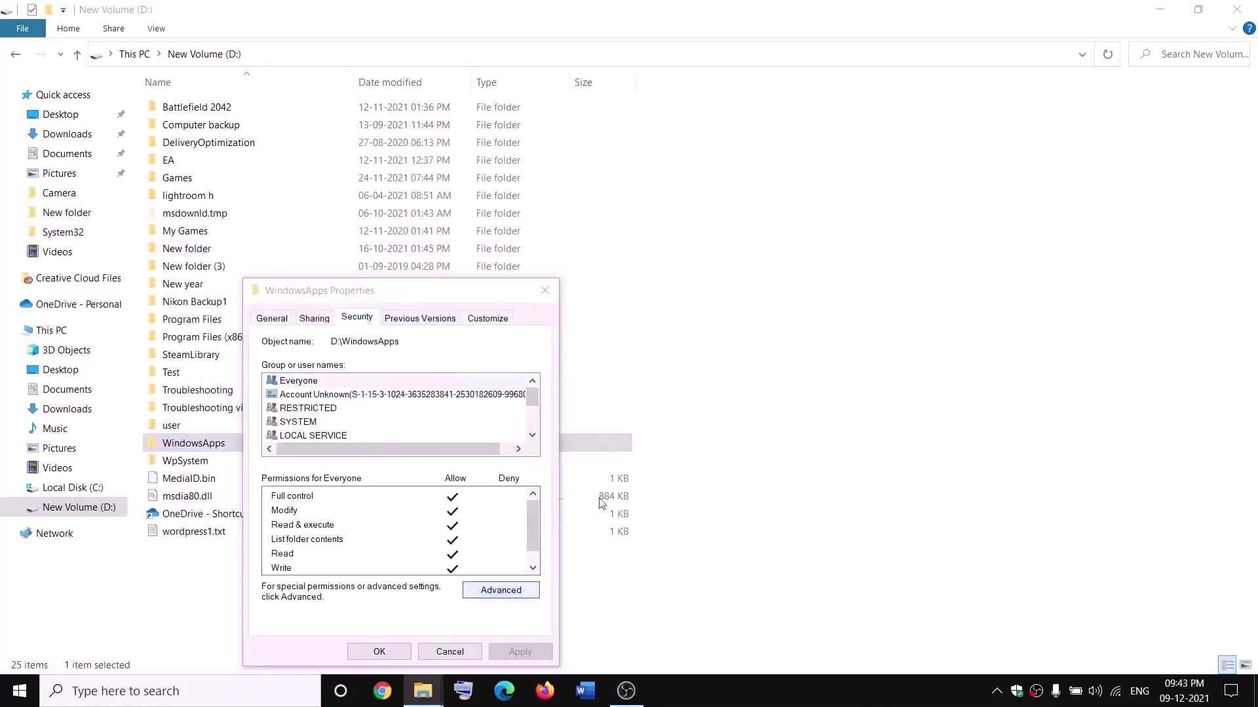
- Add a permission entry granting Everyone full control of the WindowsApps folder, then apply it and close all its property dialogs
click(343, 441)
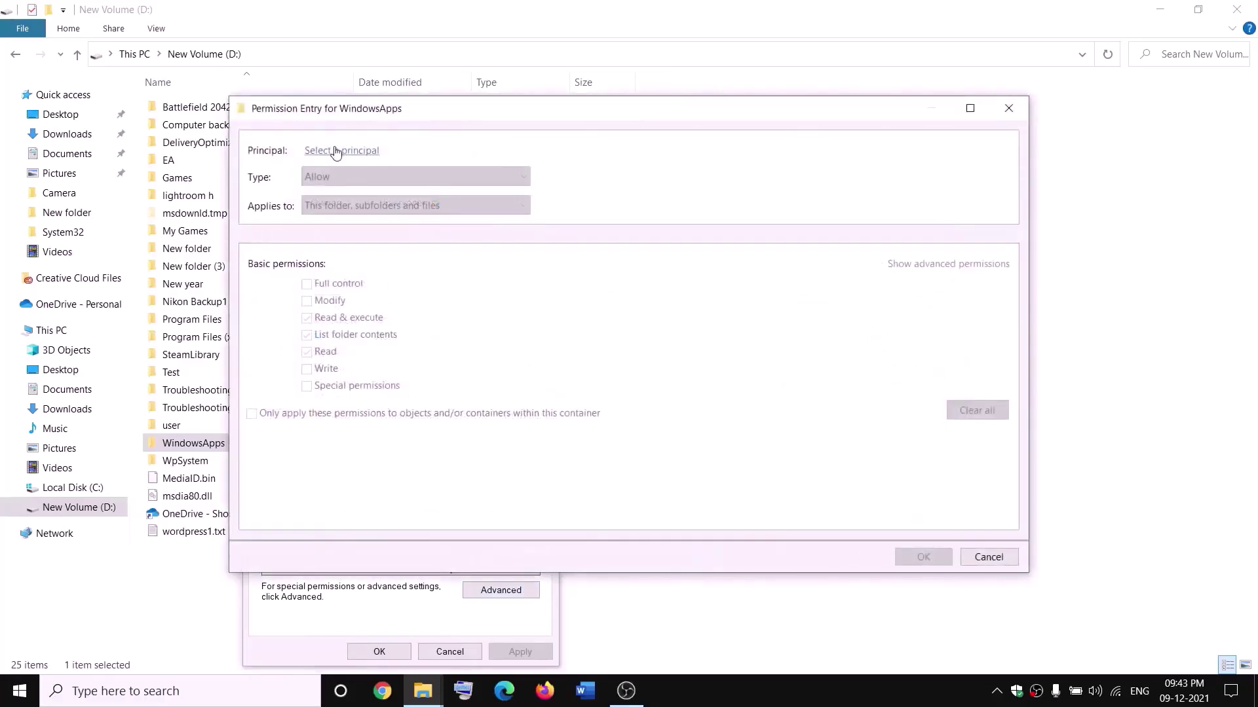
click(335, 151)
text(everyone)
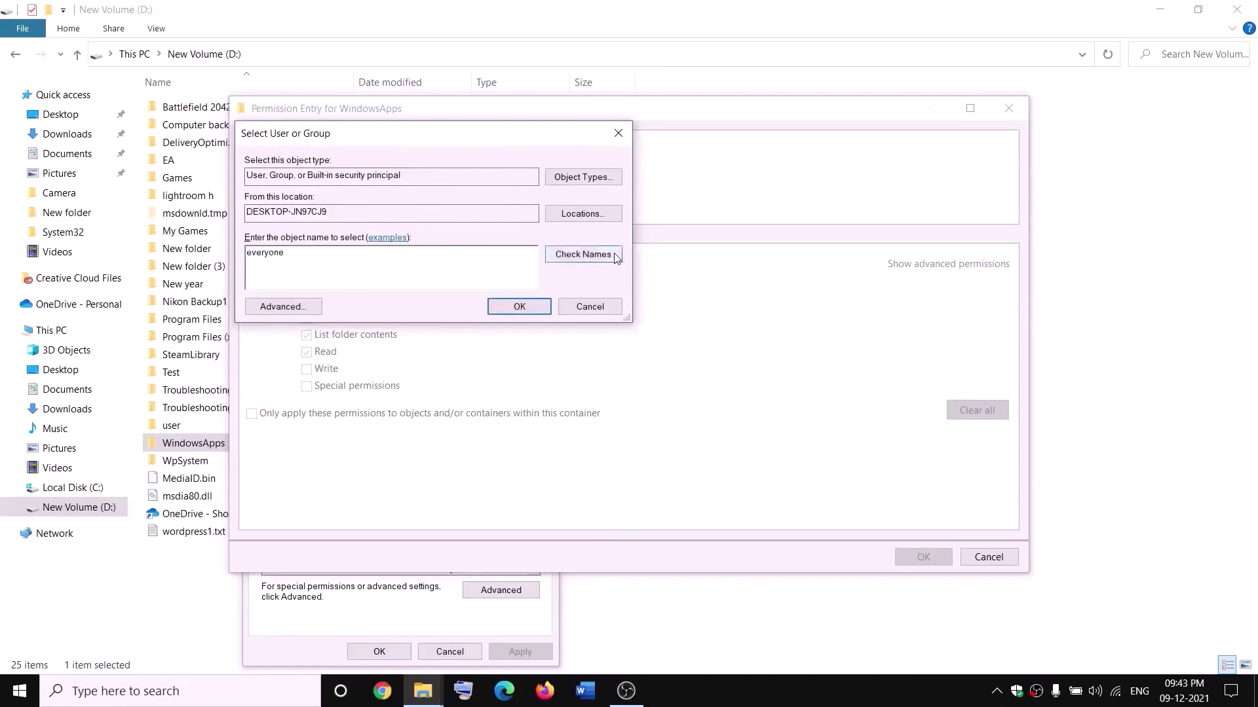
click(593, 254)
click(519, 307)
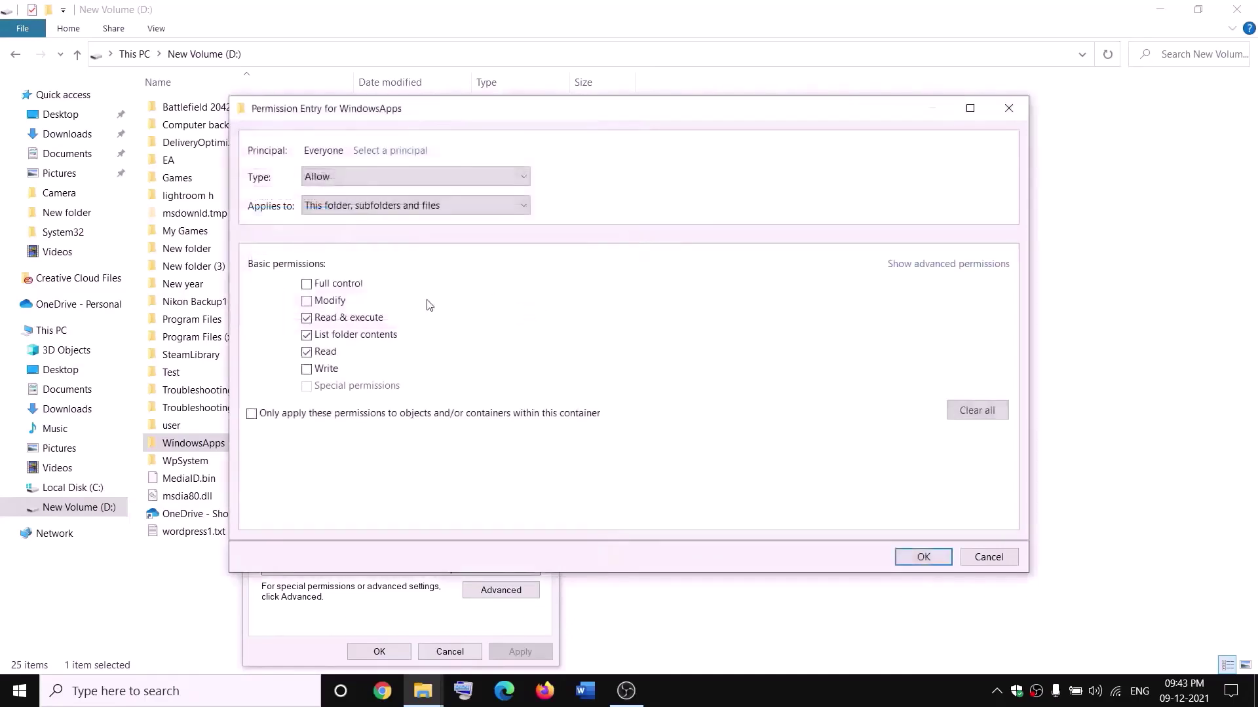
click(934, 557)
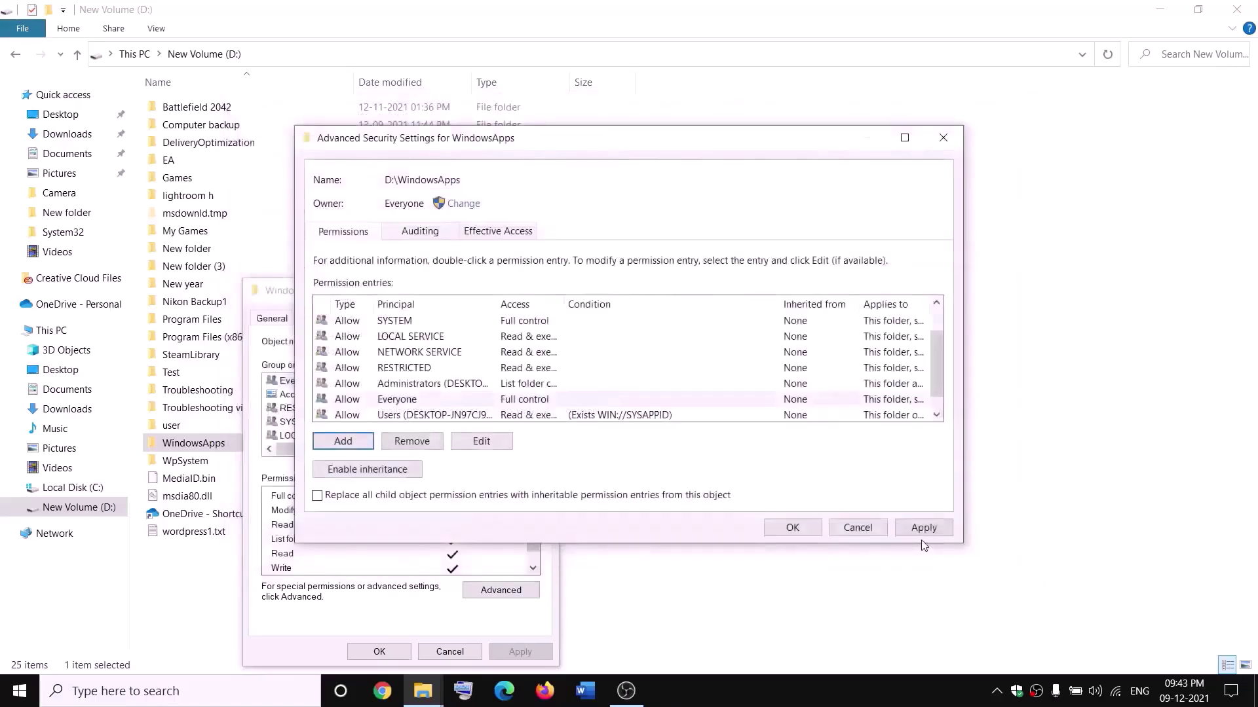
click(923, 528)
click(788, 532)
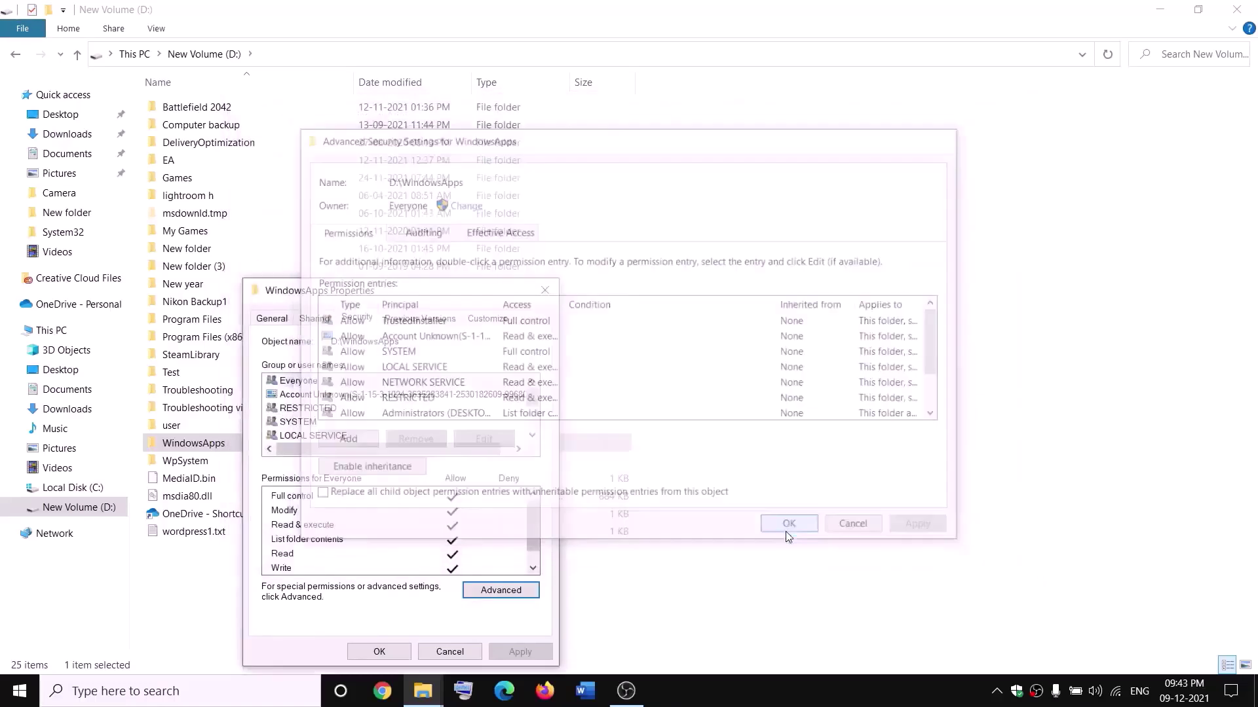
click(400, 650)
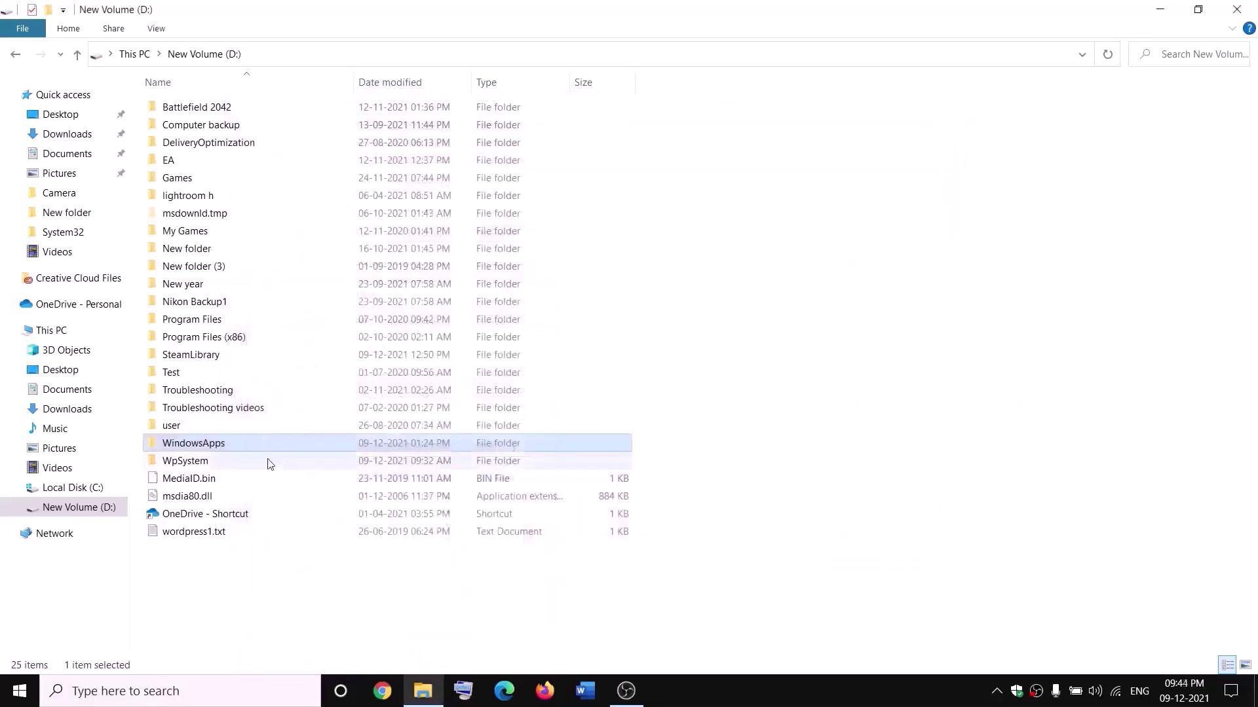
- Rename the WindowsApps folder on the D: drive as WindowsApps.old
right_click(238, 450)
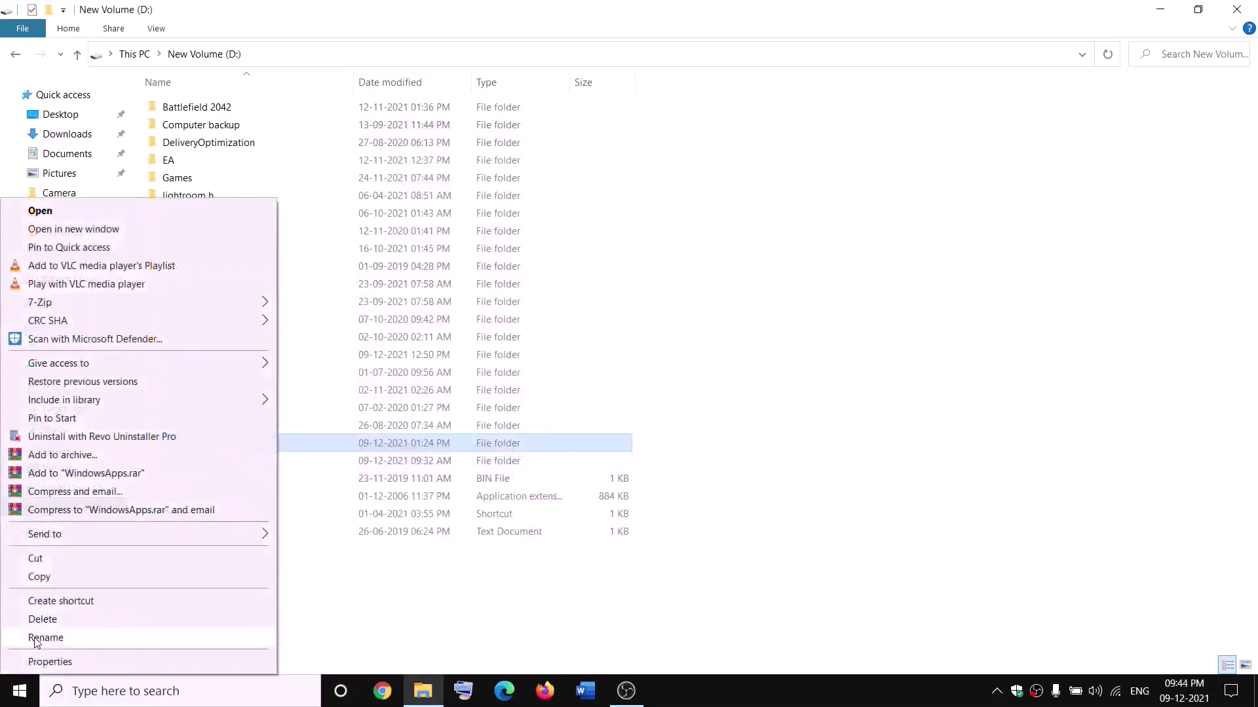
click(38, 637)
click(235, 440)
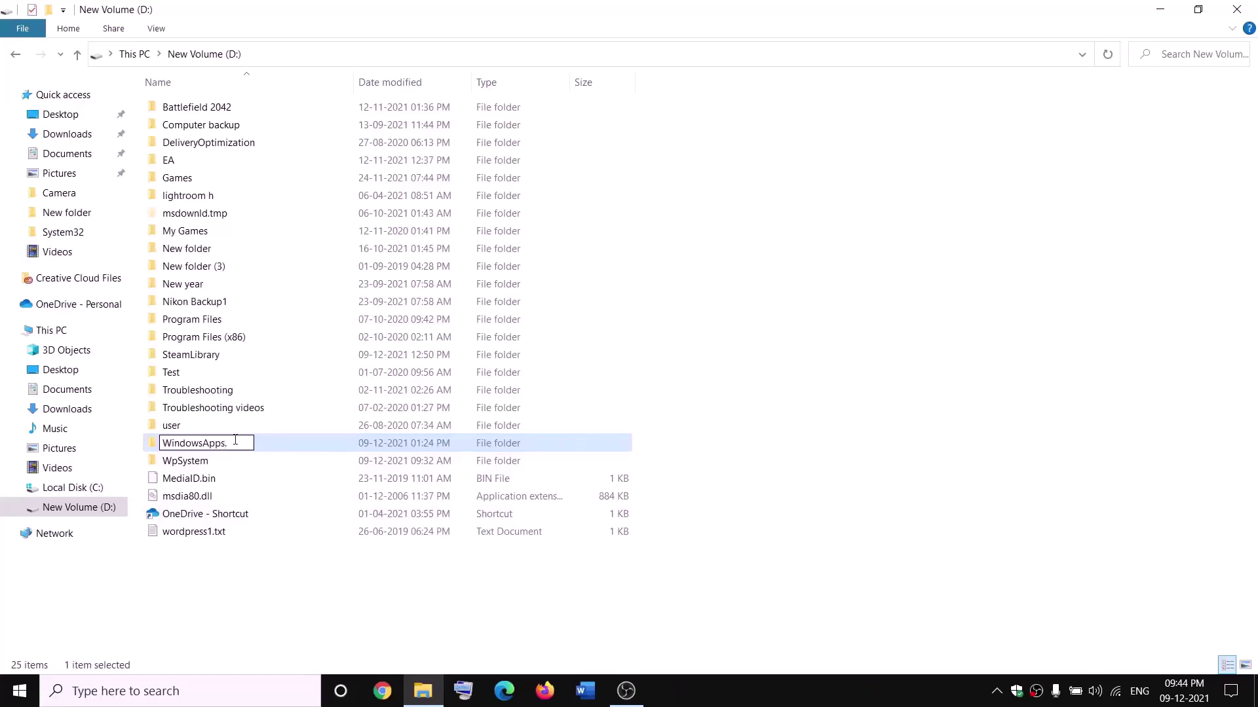
text(.old)
click(287, 571)
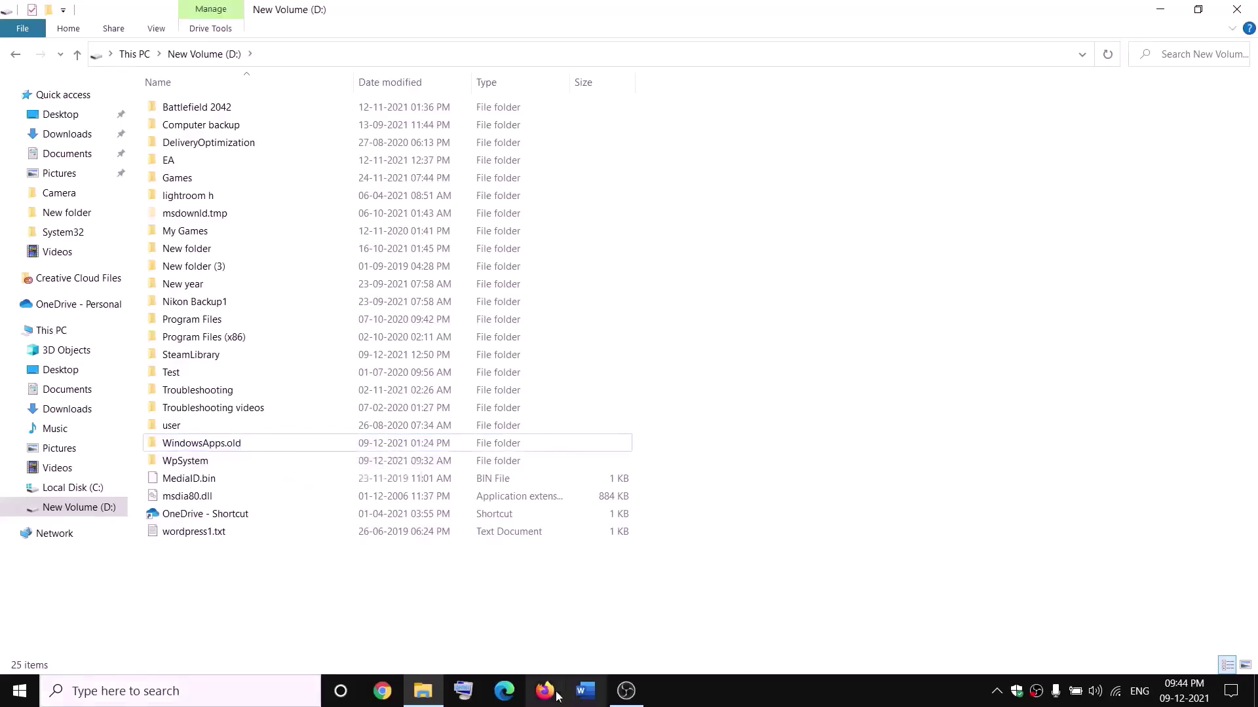
- Switch to Task Manager, end the Gaming Services background process, and close Task Manager
right_click(19, 691)
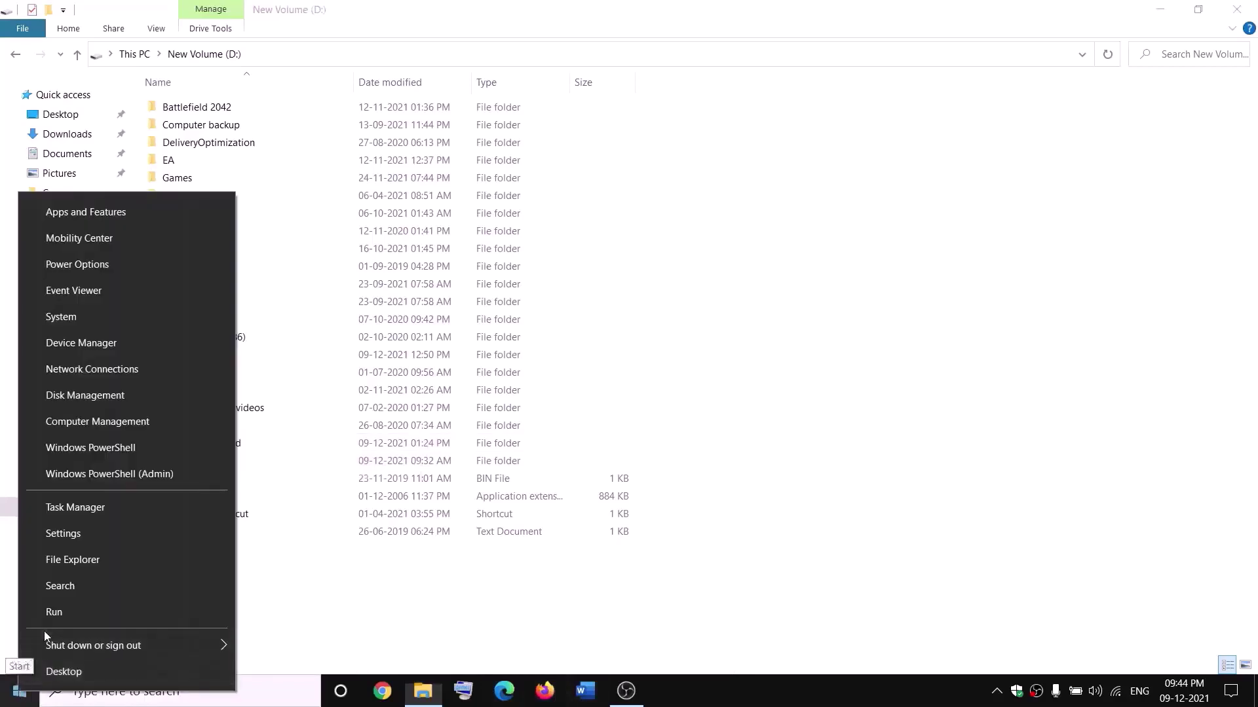
click(68, 514)
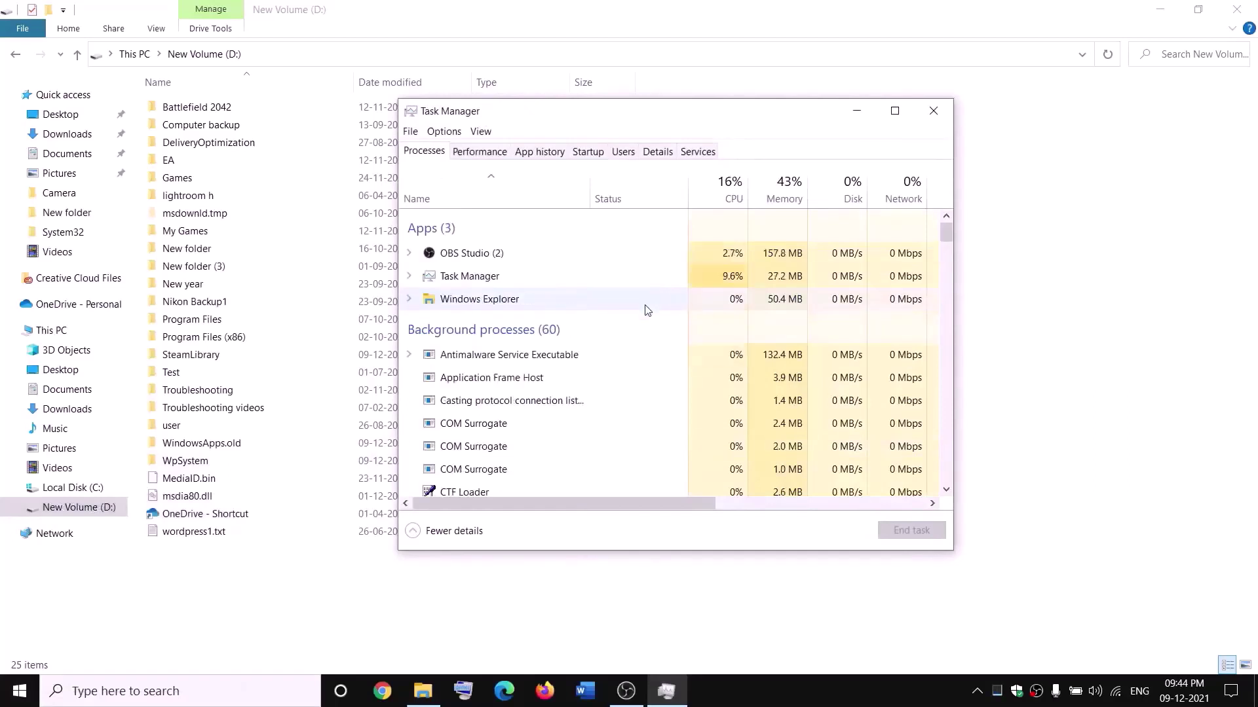
scroll(572, 370, down, 3)
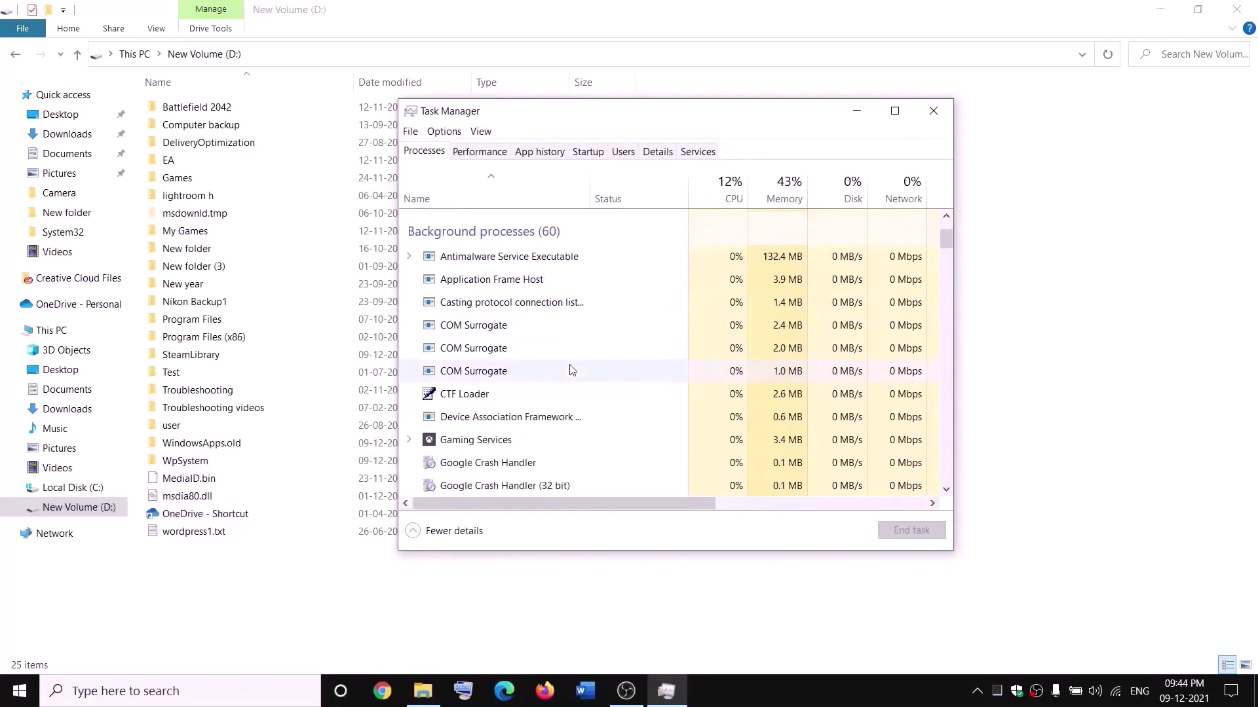
right_click(456, 445)
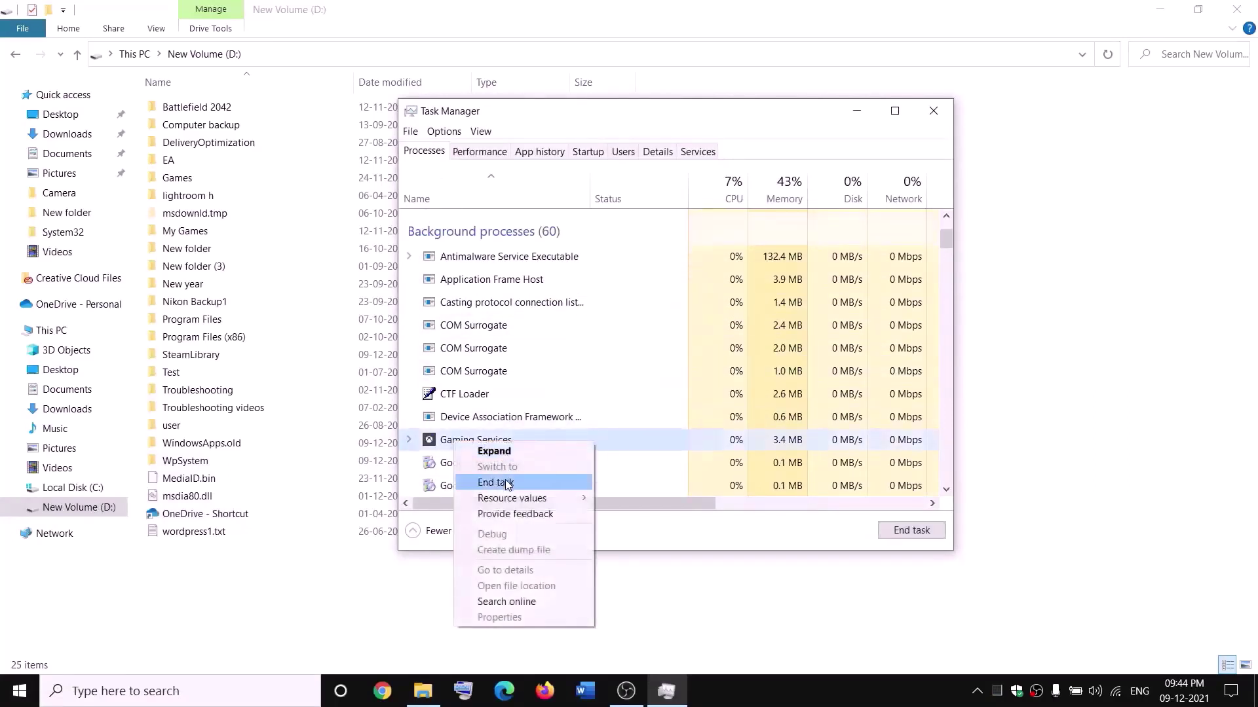
click(504, 489)
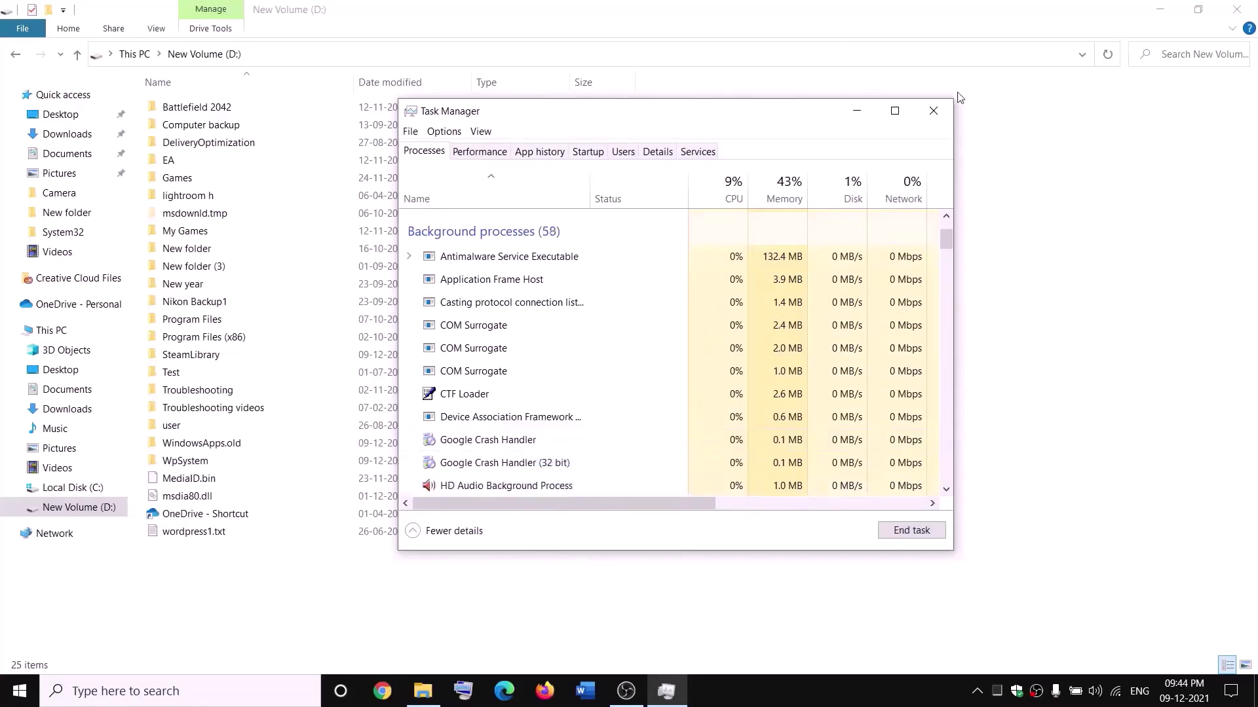
click(945, 116)
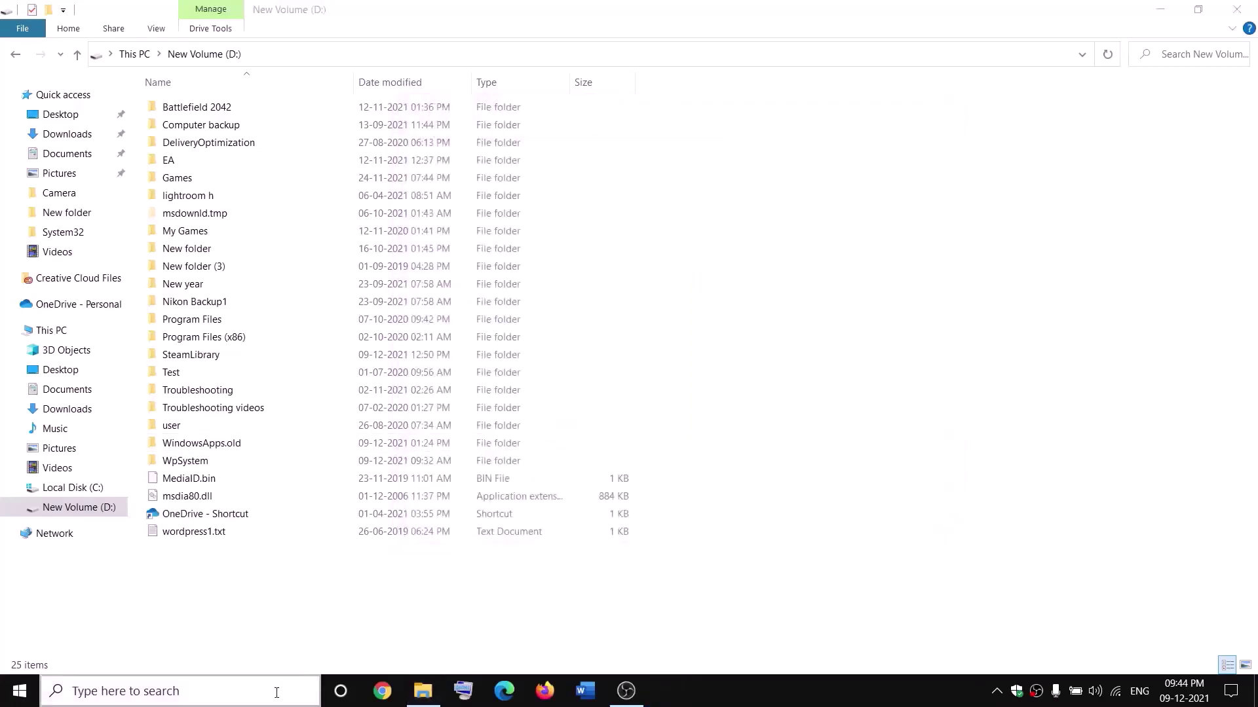
- Open the Services console, jump to the Gaming Services entries, and start the one that logs on as Local Service
click(276, 693)
text(services)
key(Return)
click(541, 352)
key(g)
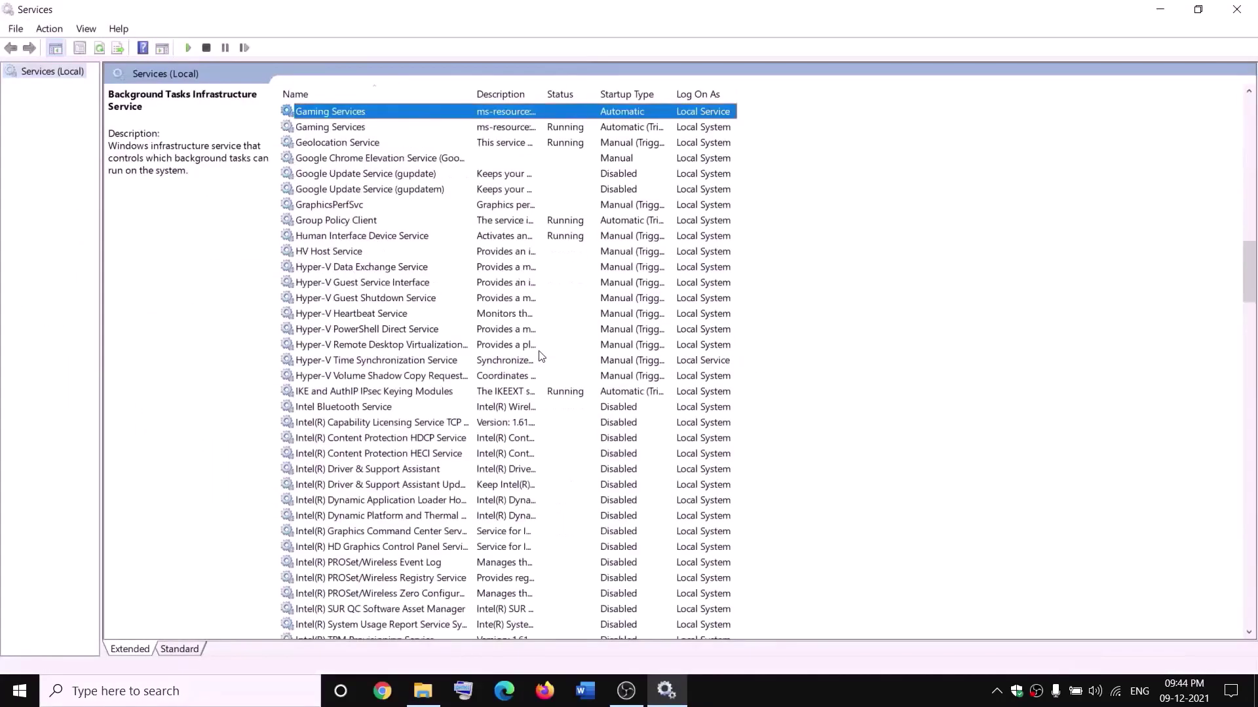
click(557, 178)
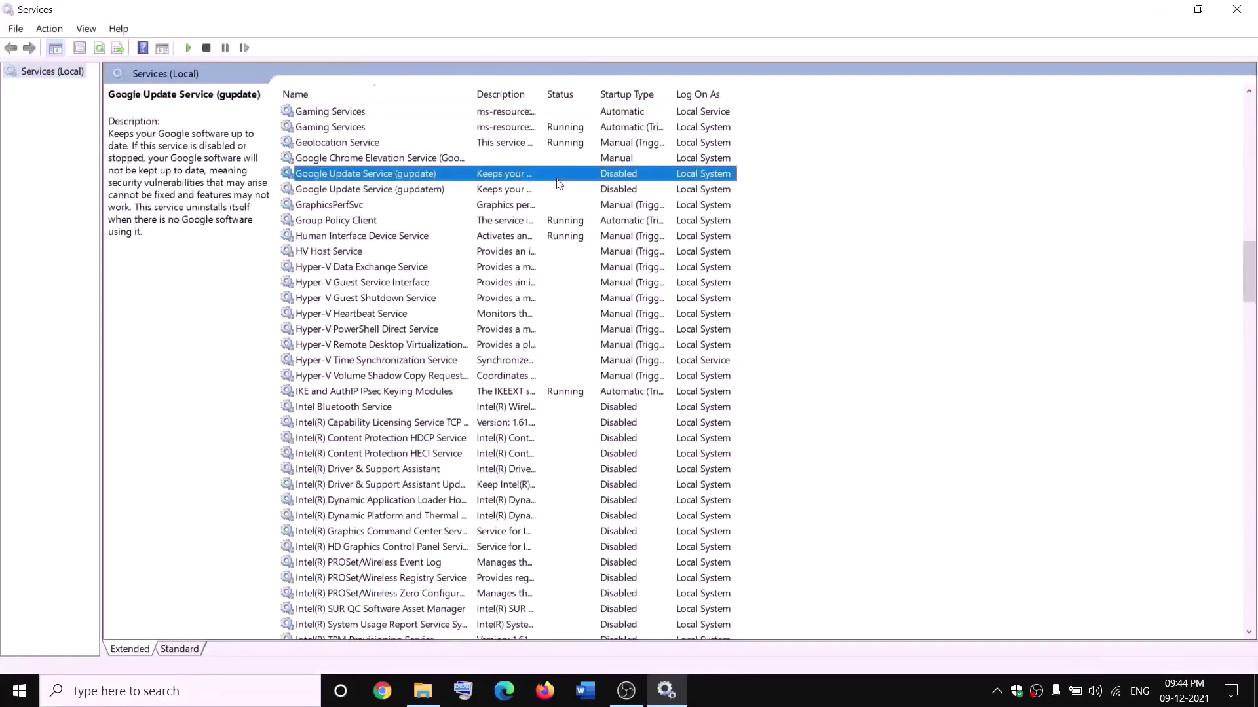
right_click(522, 114)
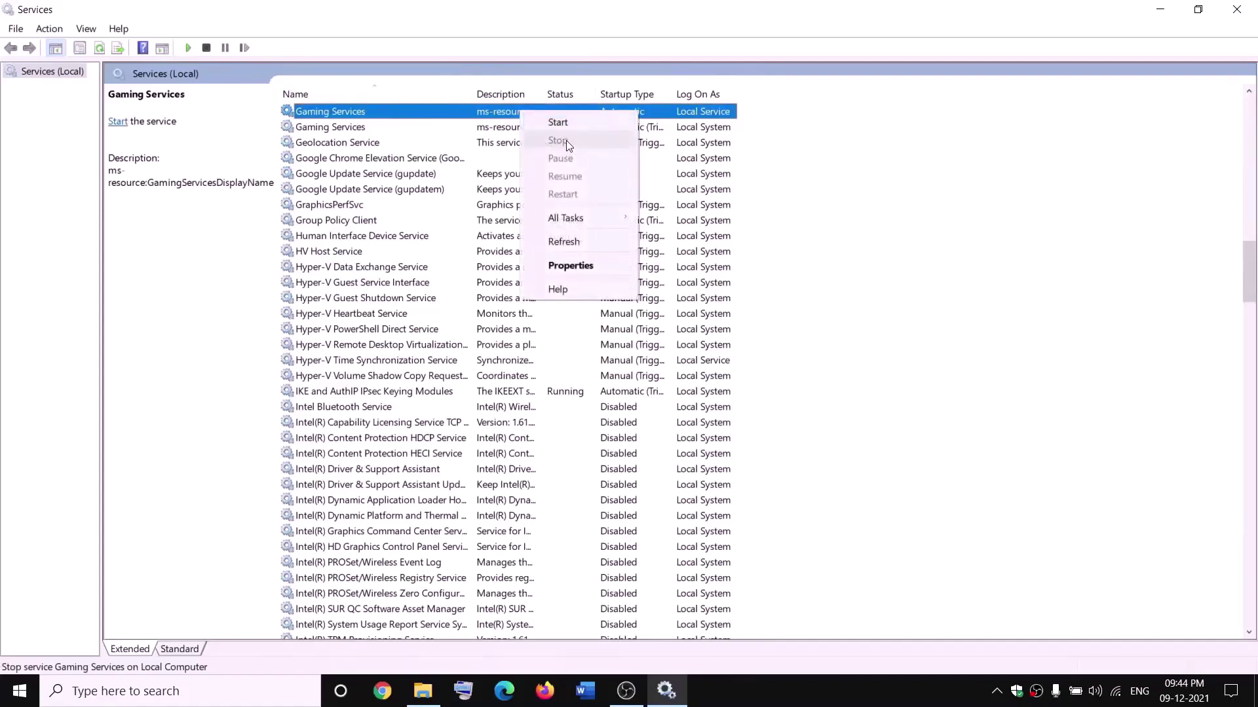
click(562, 123)
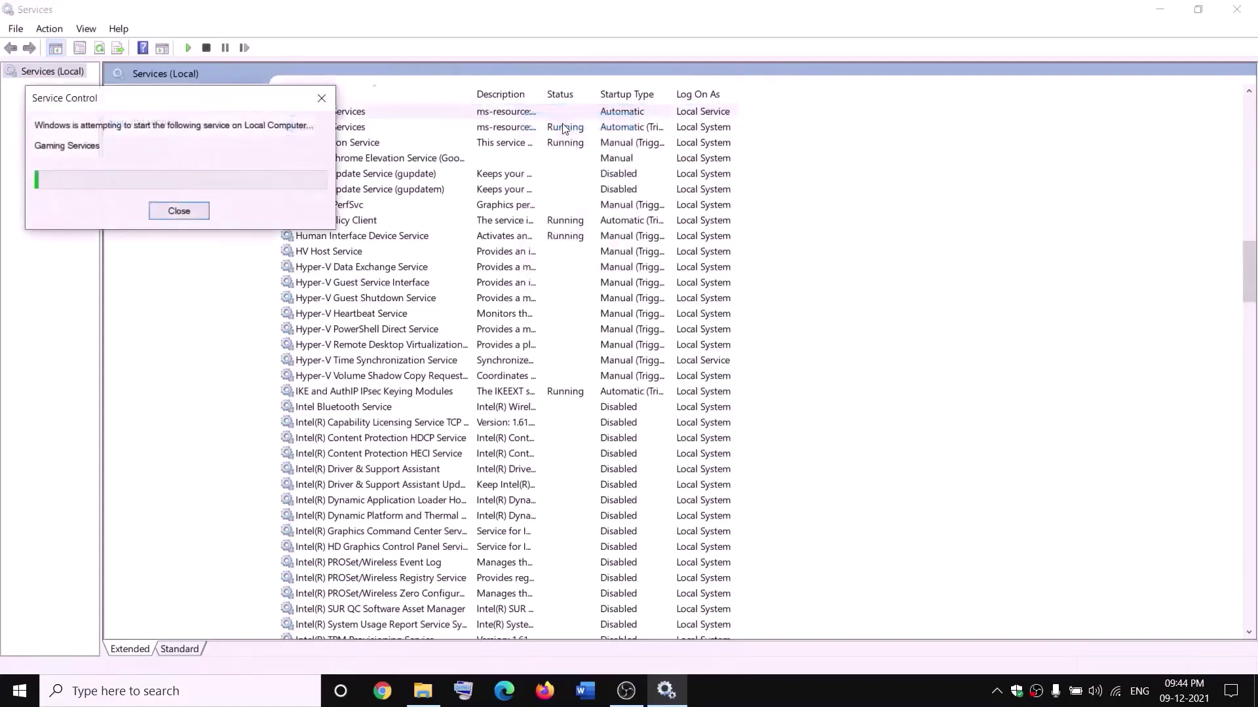
- Stop both Gaming Services entries, then switch to File Explorer to check the WindowsApps.old folder on the D: drive
right_click(513, 118)
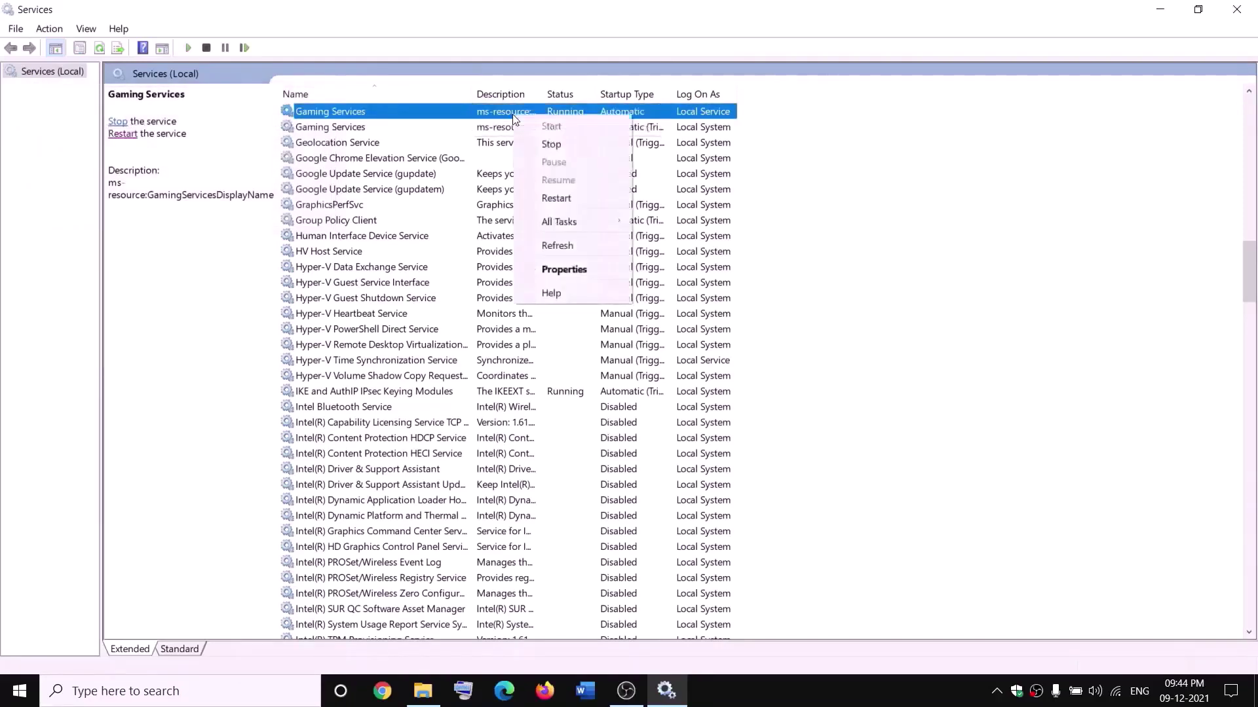
click(551, 142)
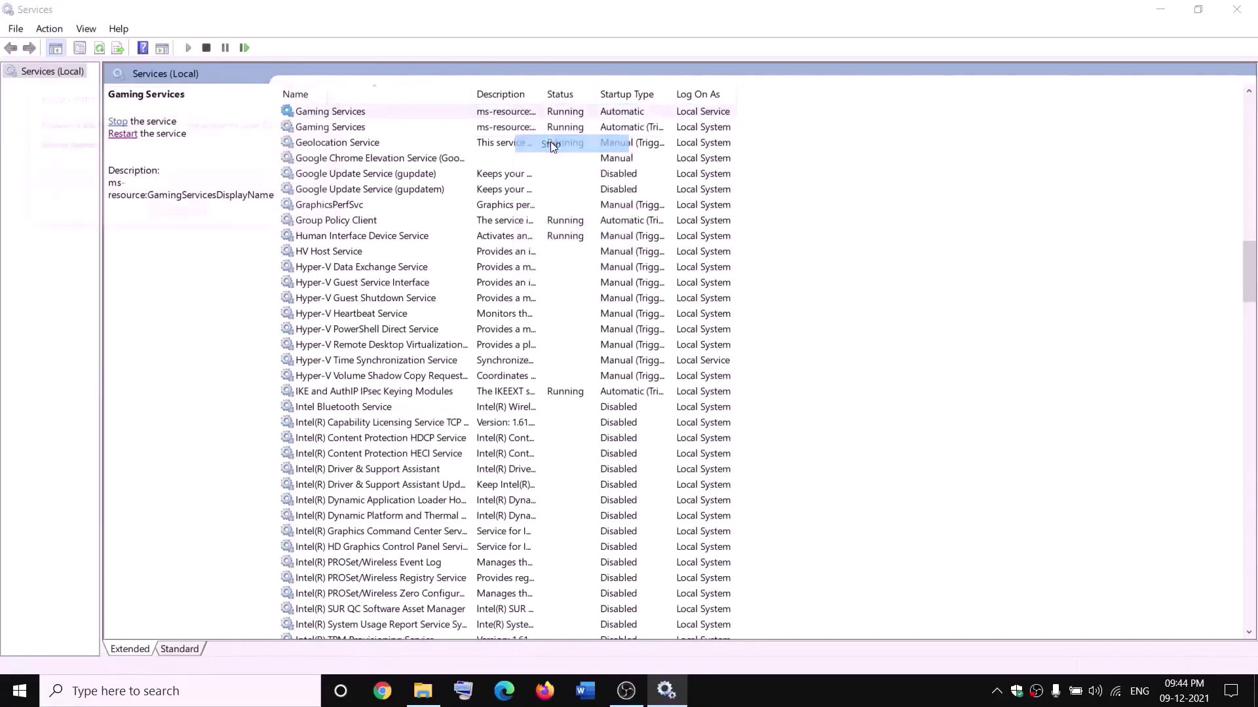
click(512, 129)
right_click(513, 130)
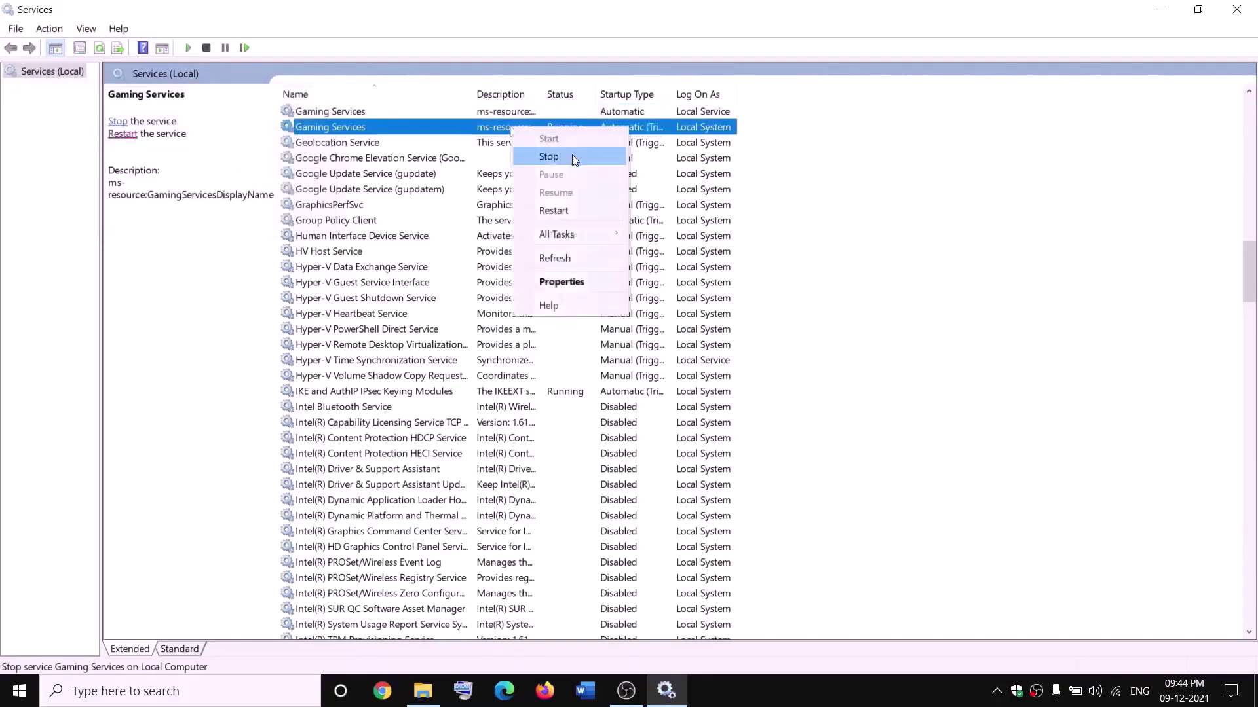
click(572, 156)
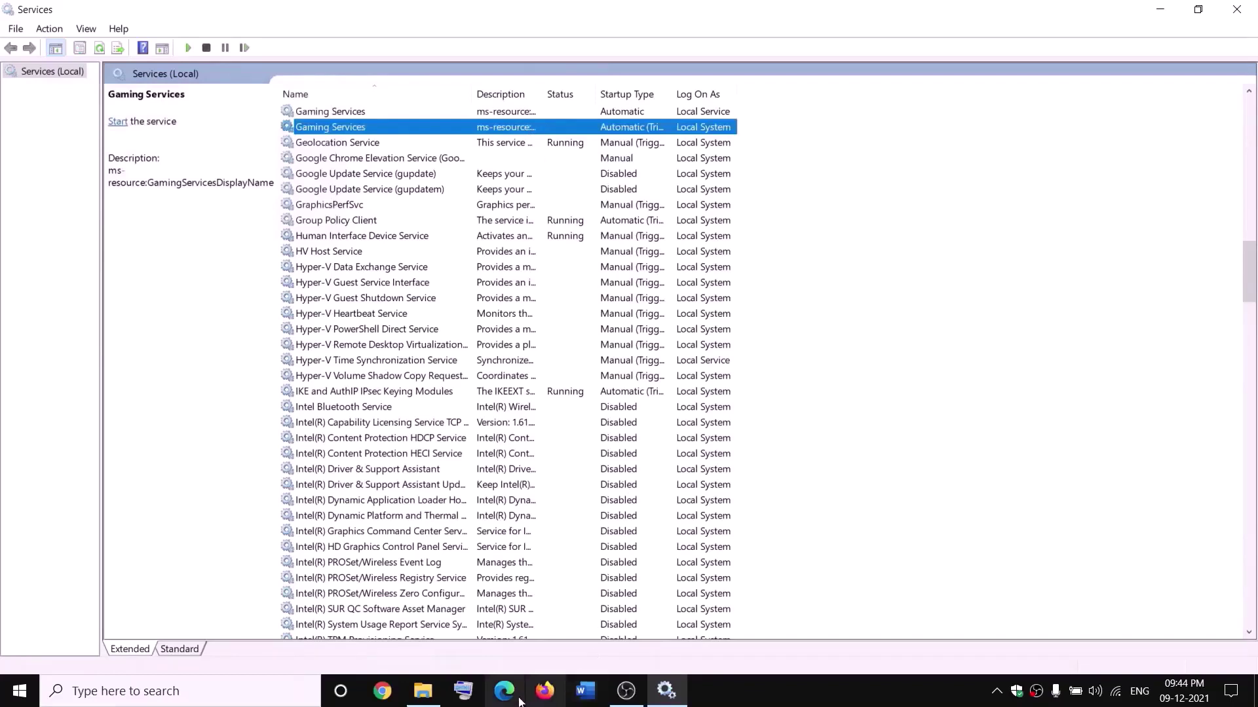
click(423, 691)
click(222, 448)
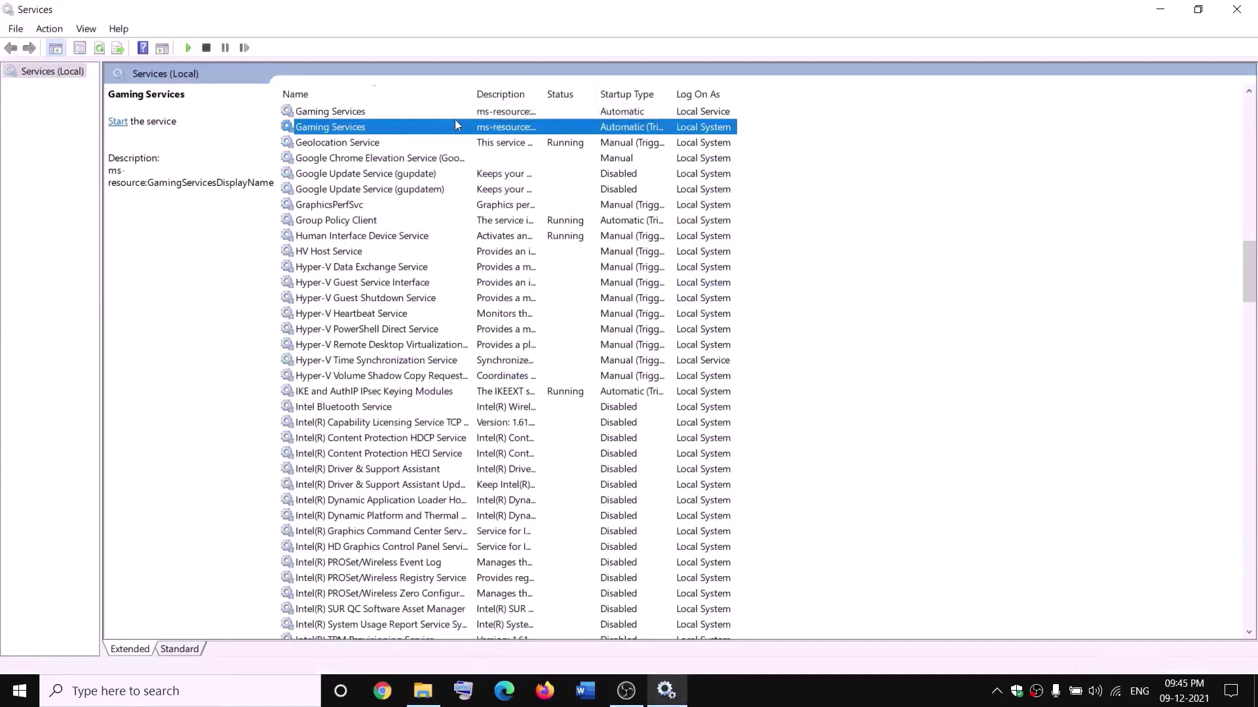
- Start both Gaming Services entries again in the Services console
click(465, 113)
right_click(465, 112)
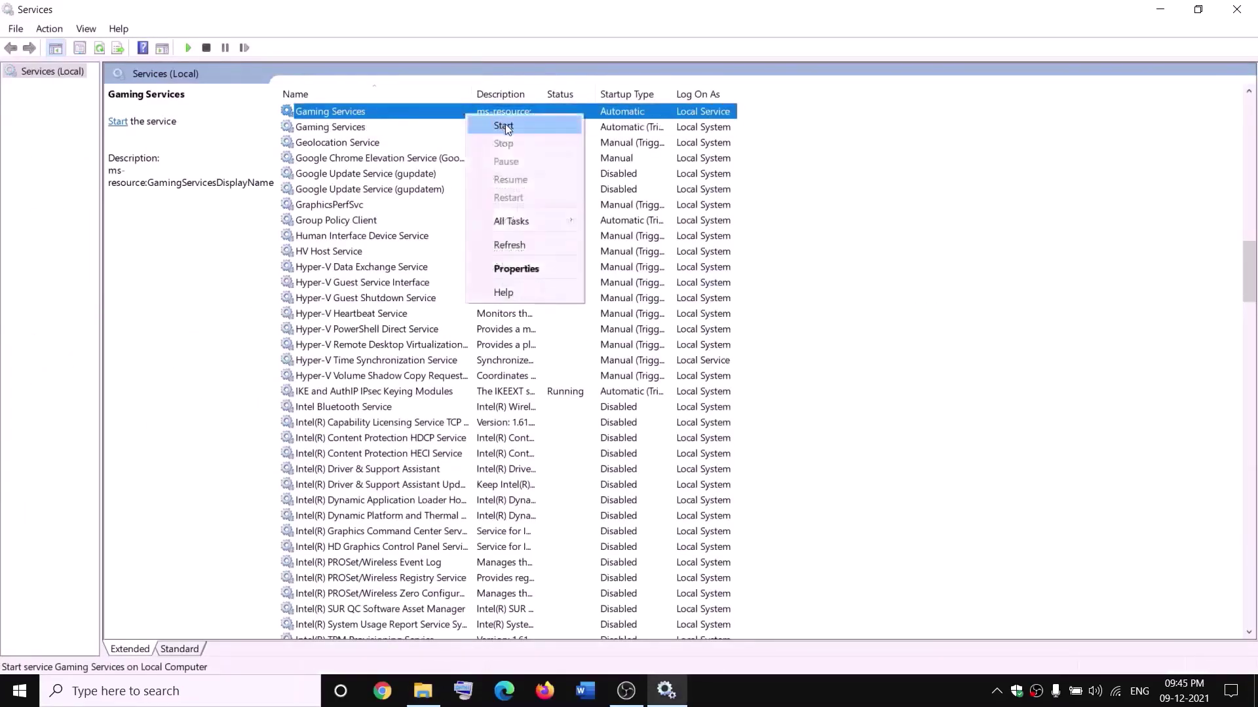
click(502, 126)
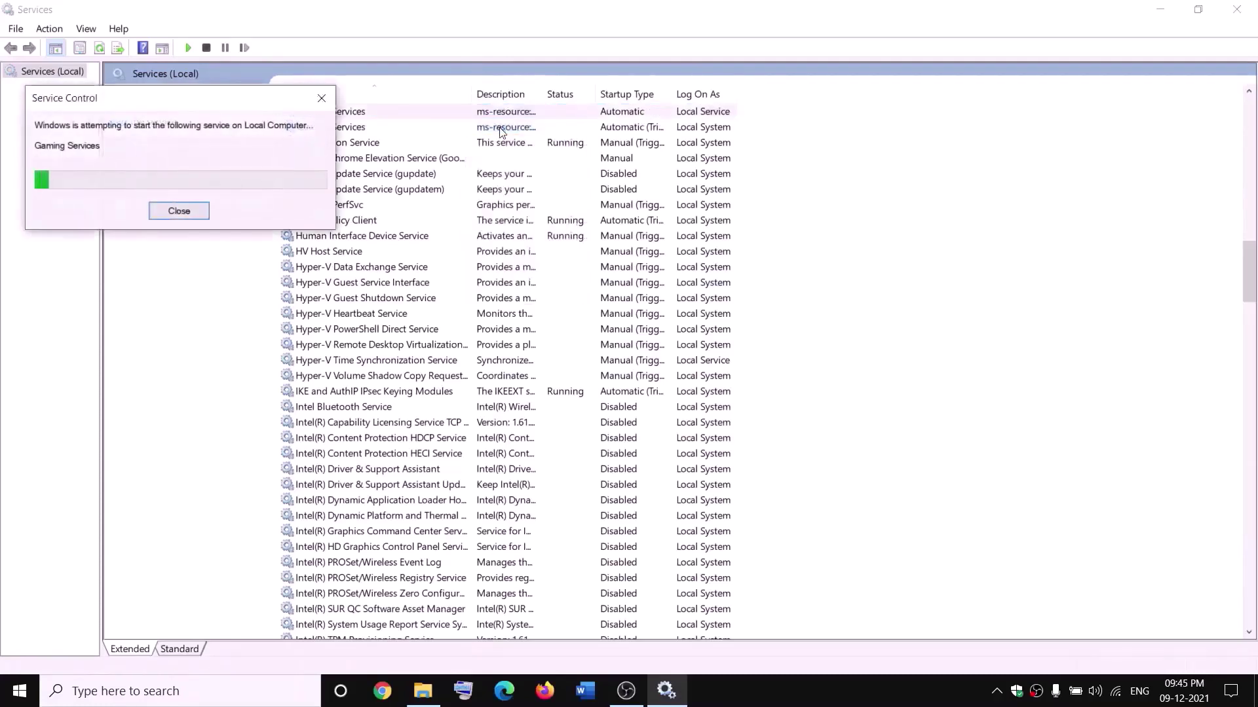
right_click(508, 130)
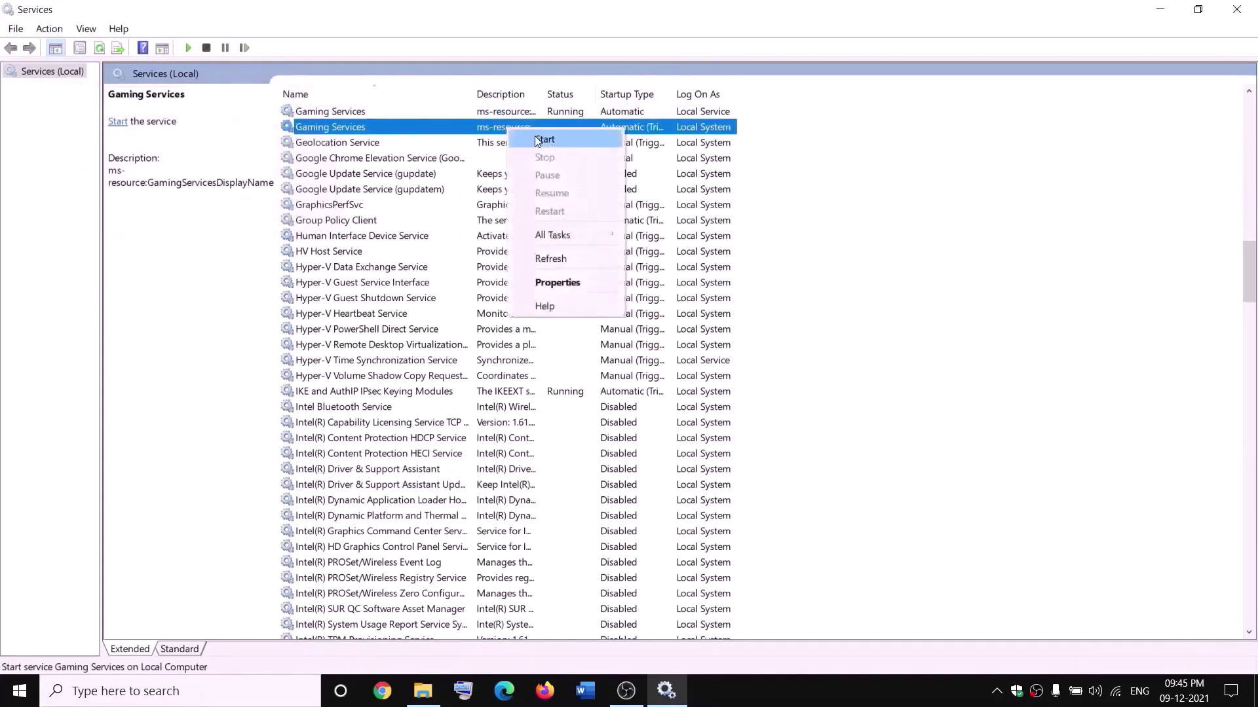
click(534, 135)
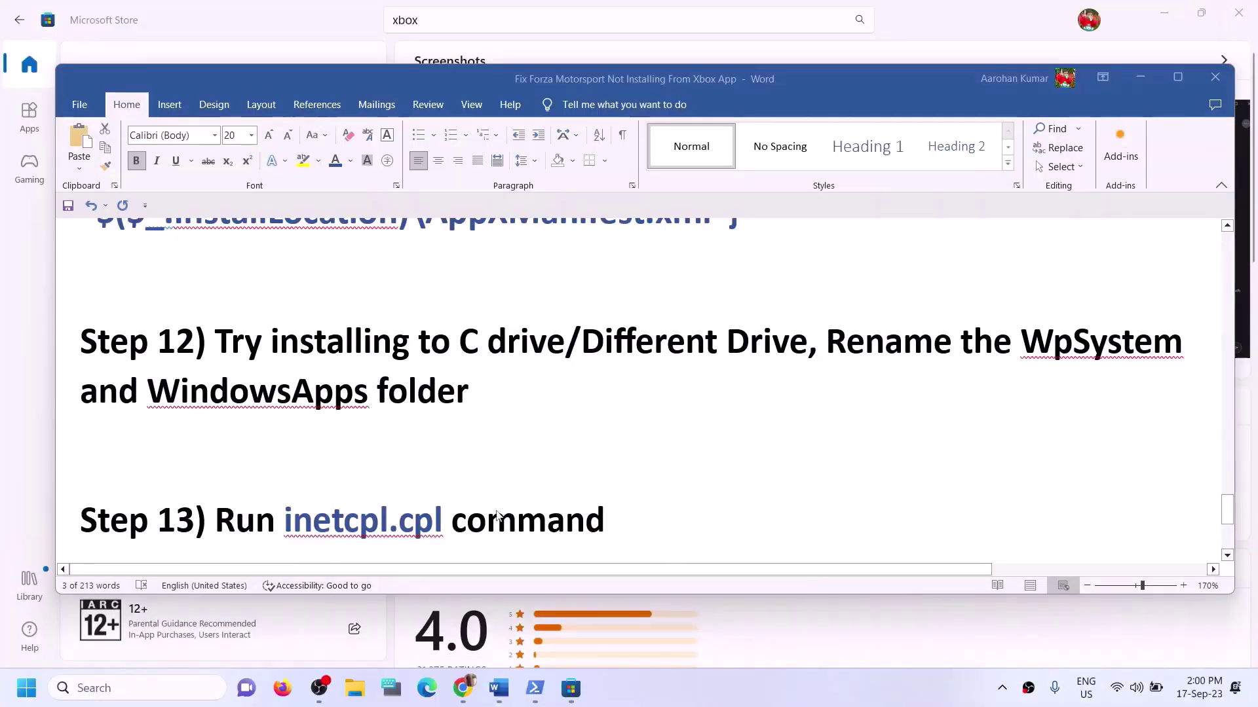
- Copy the inetcpl.cpl command from Step 13 of the Word guide and run it from Windows search
scroll(496, 515, down, 1)
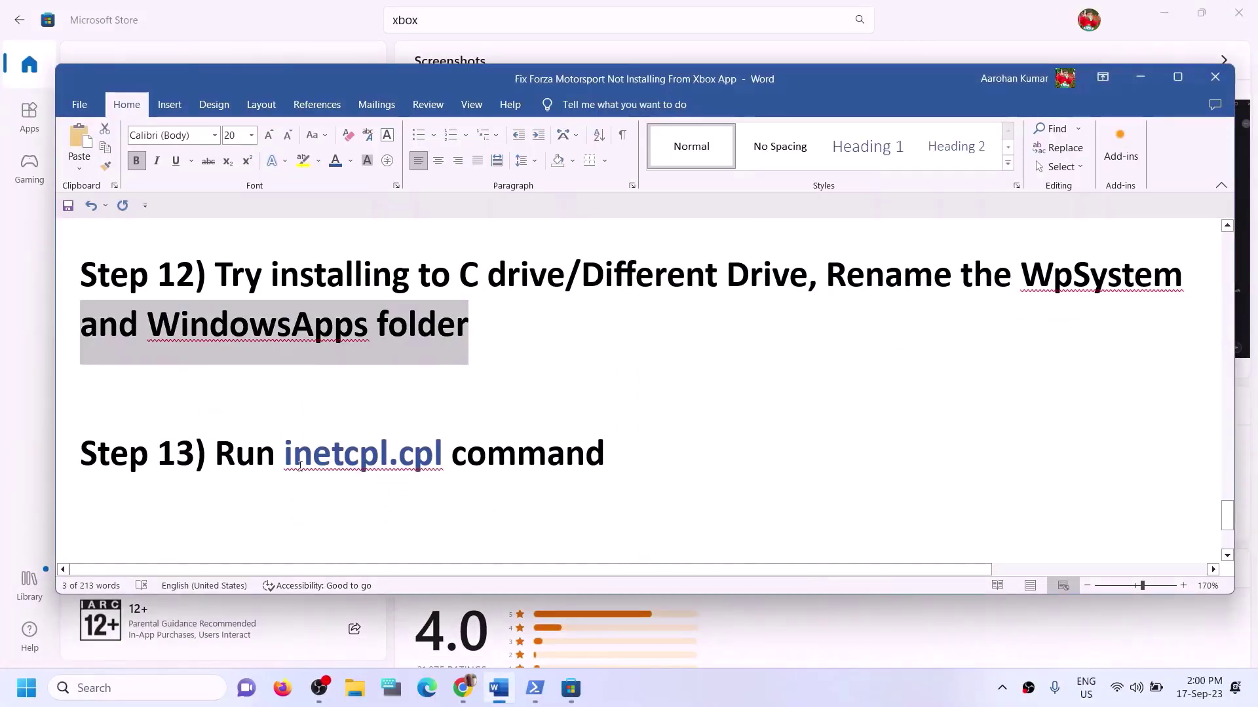
drag(287, 460, 418, 460)
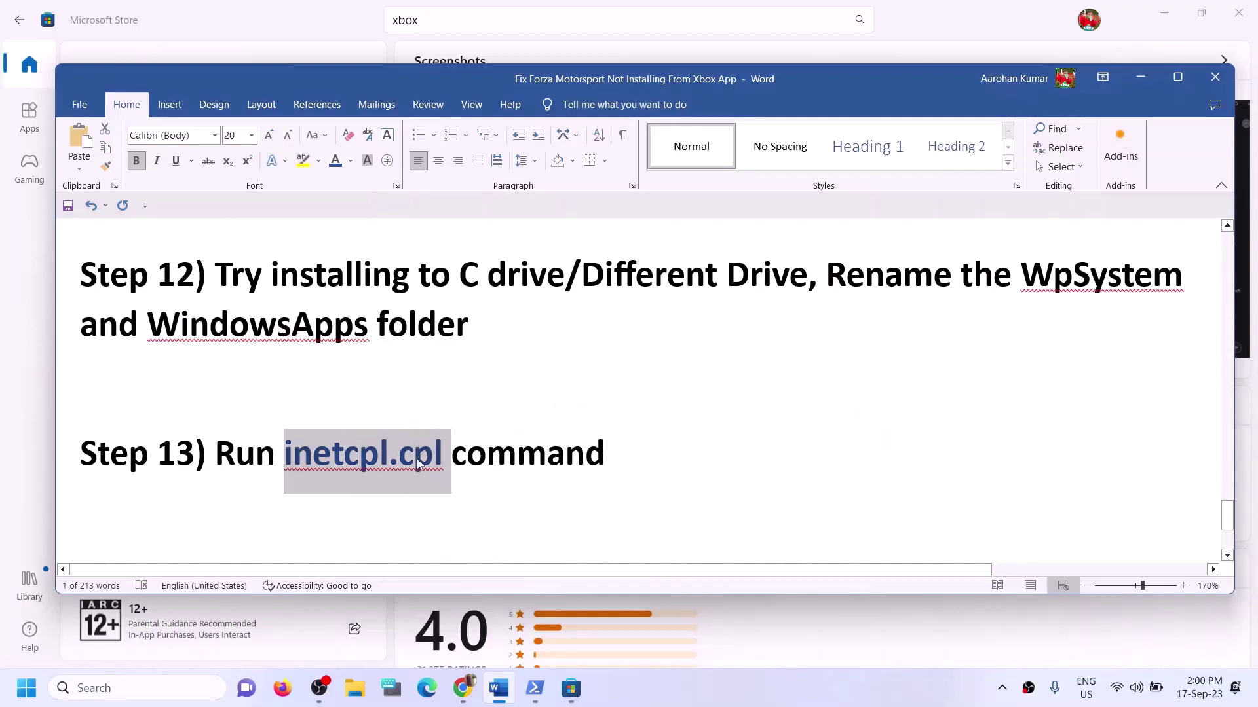
key(ctrl+c)
click(93, 689)
key(ctrl+v)
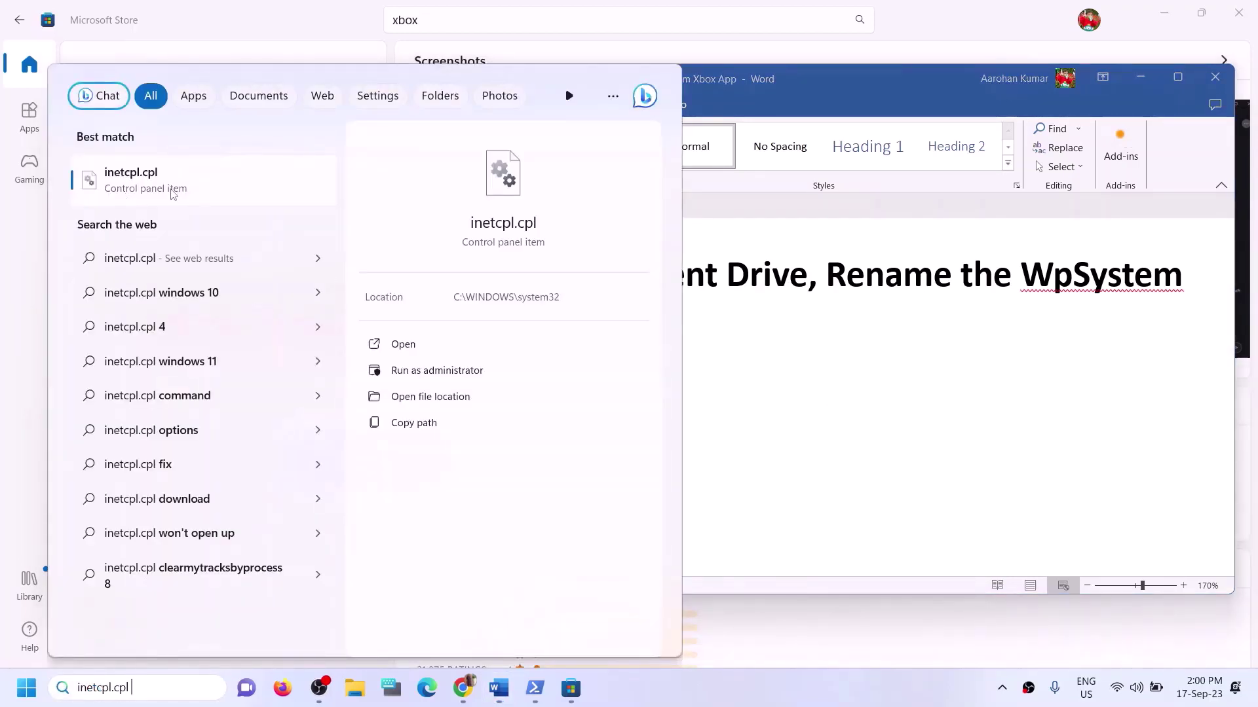
click(139, 195)
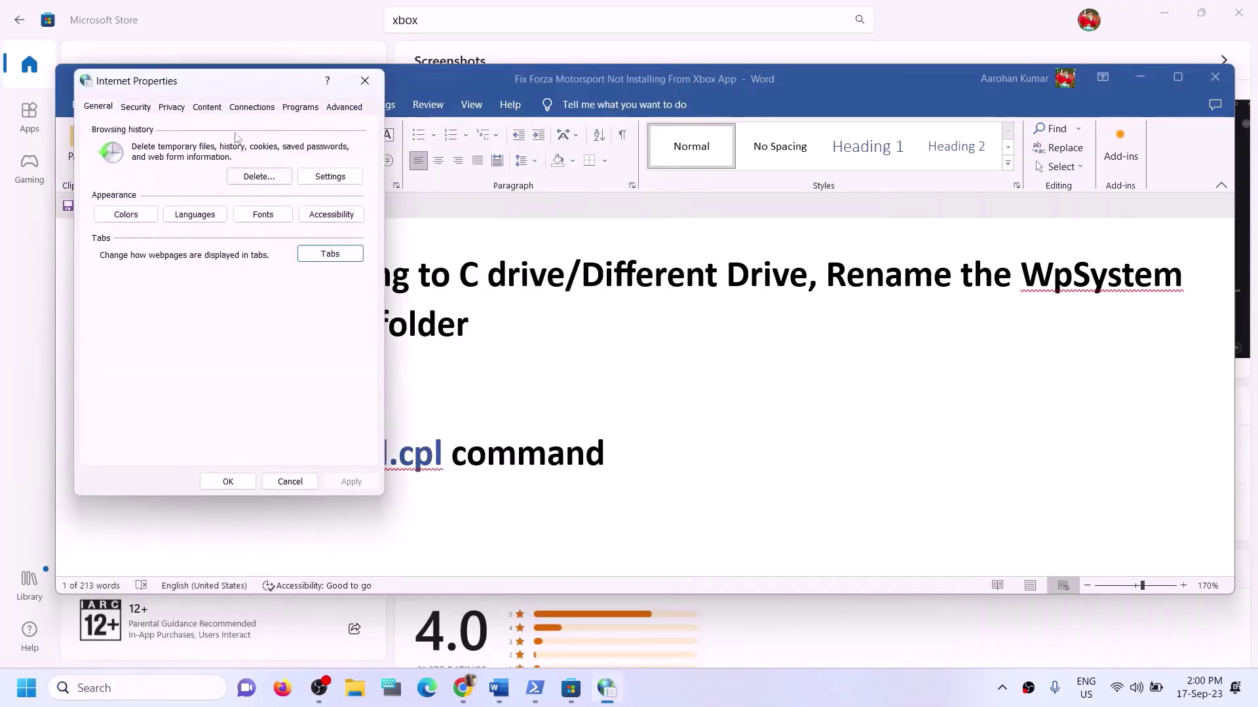
- Review the SSL and TLS options in the advanced settings of Internet Properties, then accept the dialog
click(344, 107)
drag(262, 84, 468, 98)
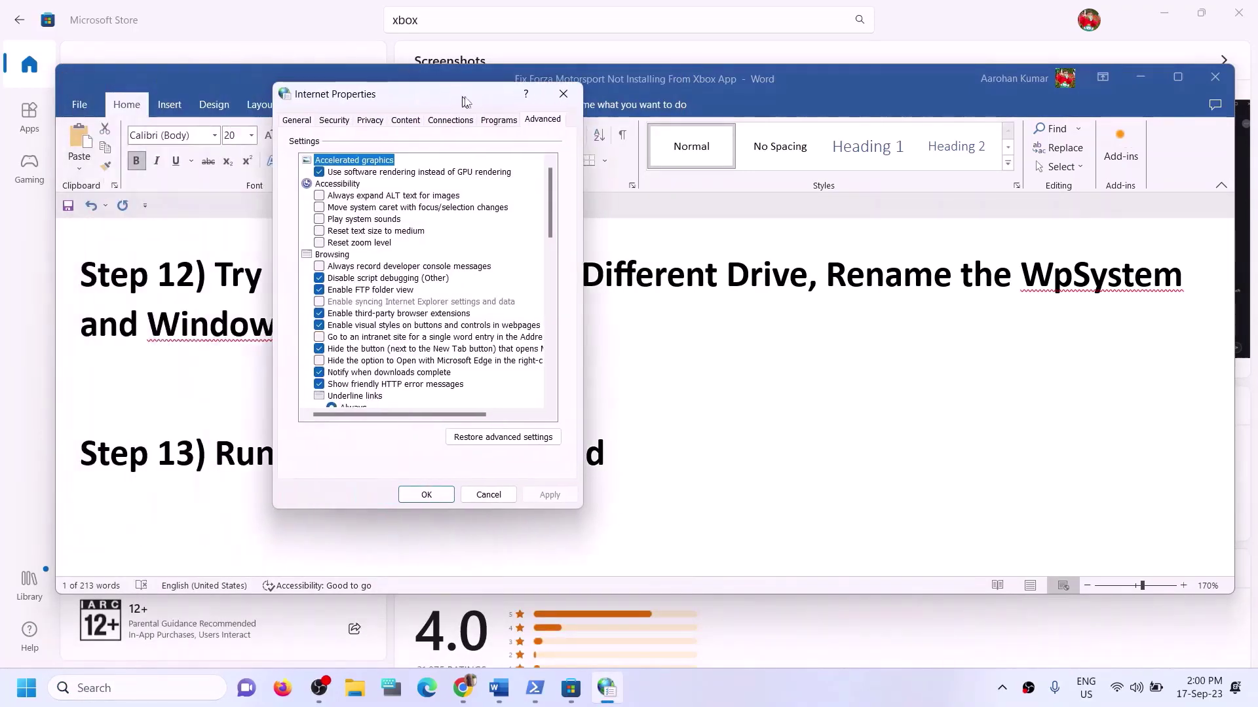
scroll(416, 385, down, 15)
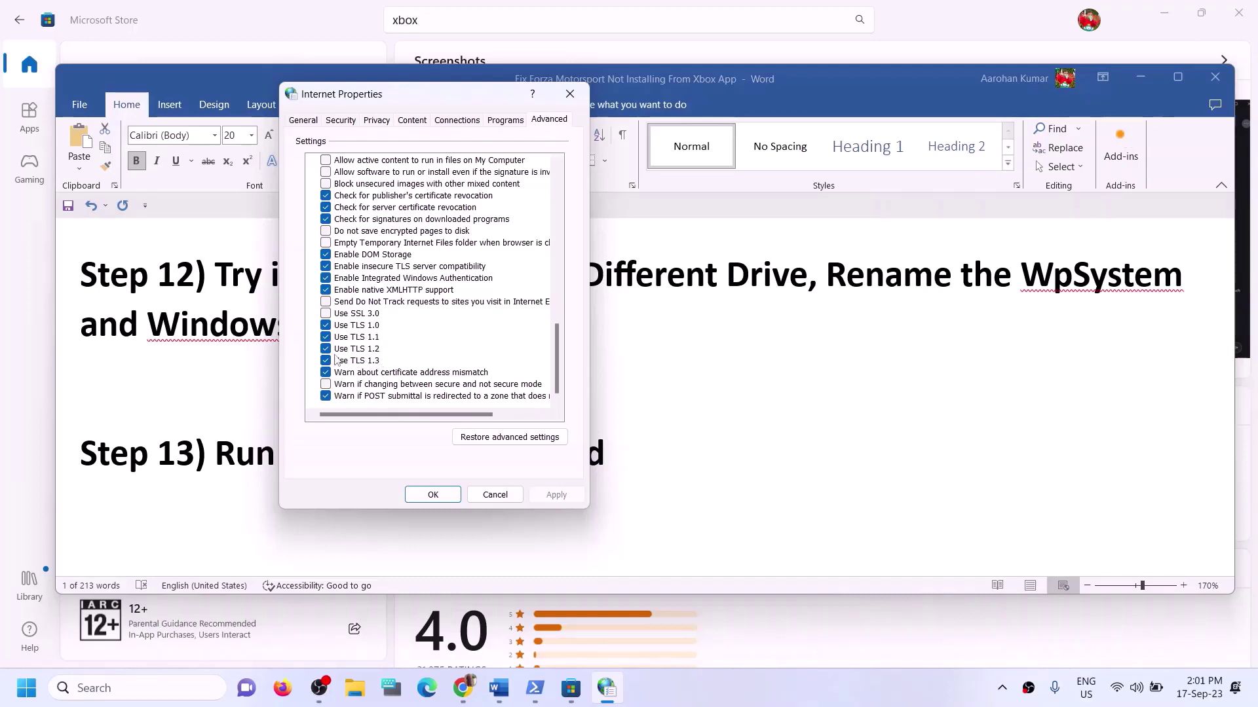
click(435, 495)
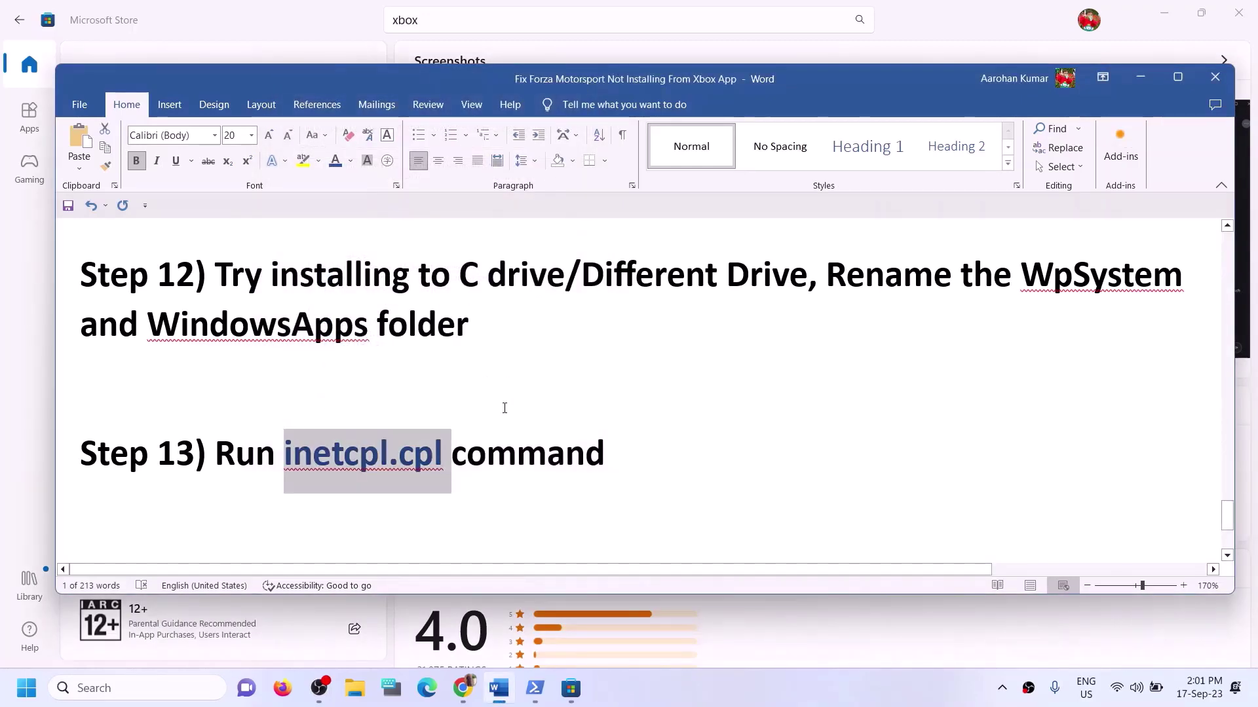
- Highlight the Step 14 instruction on updating Windows with the media creation tool, then its Windows 10 and Windows 11 download links
scroll(505, 408, up, 1)
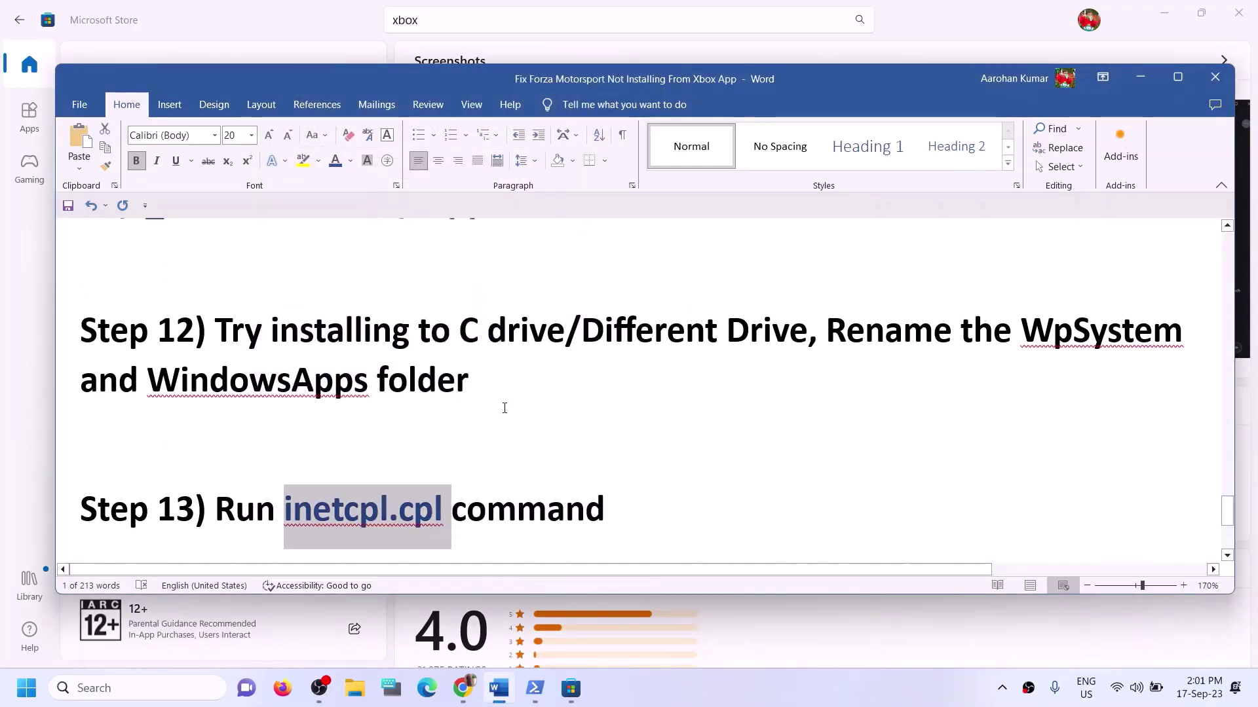
scroll(505, 408, down, 5)
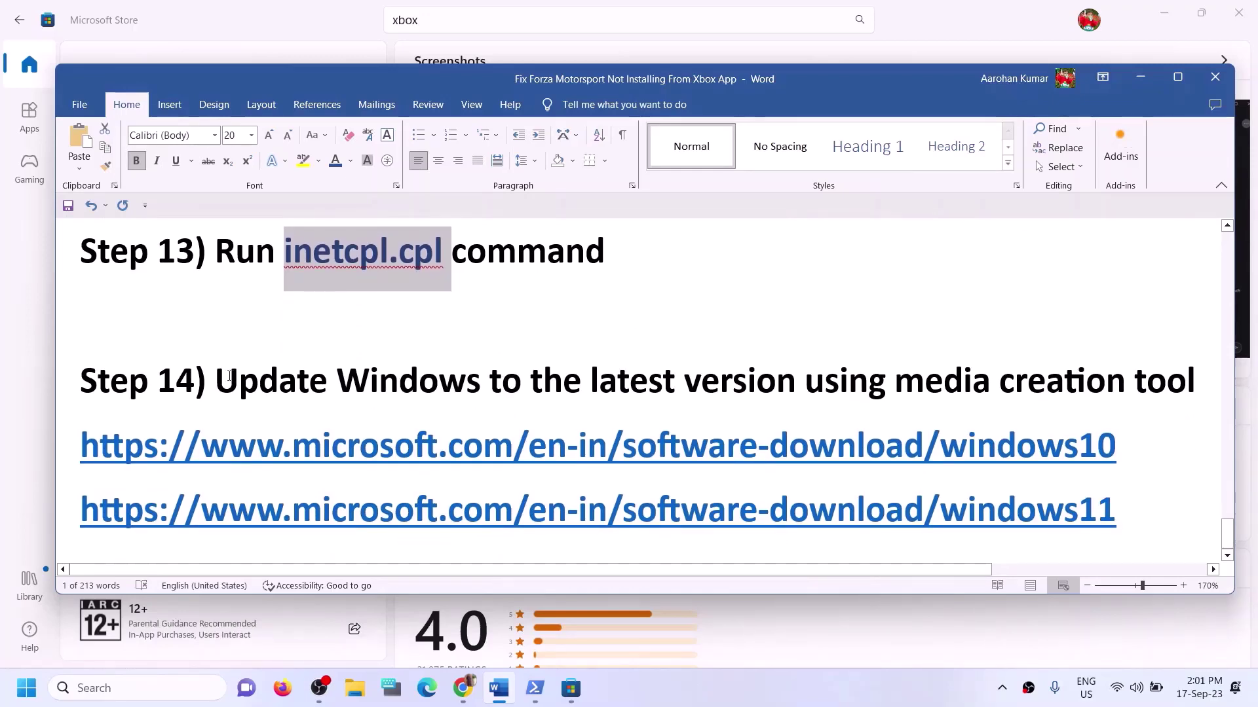
drag(216, 389, 1199, 393)
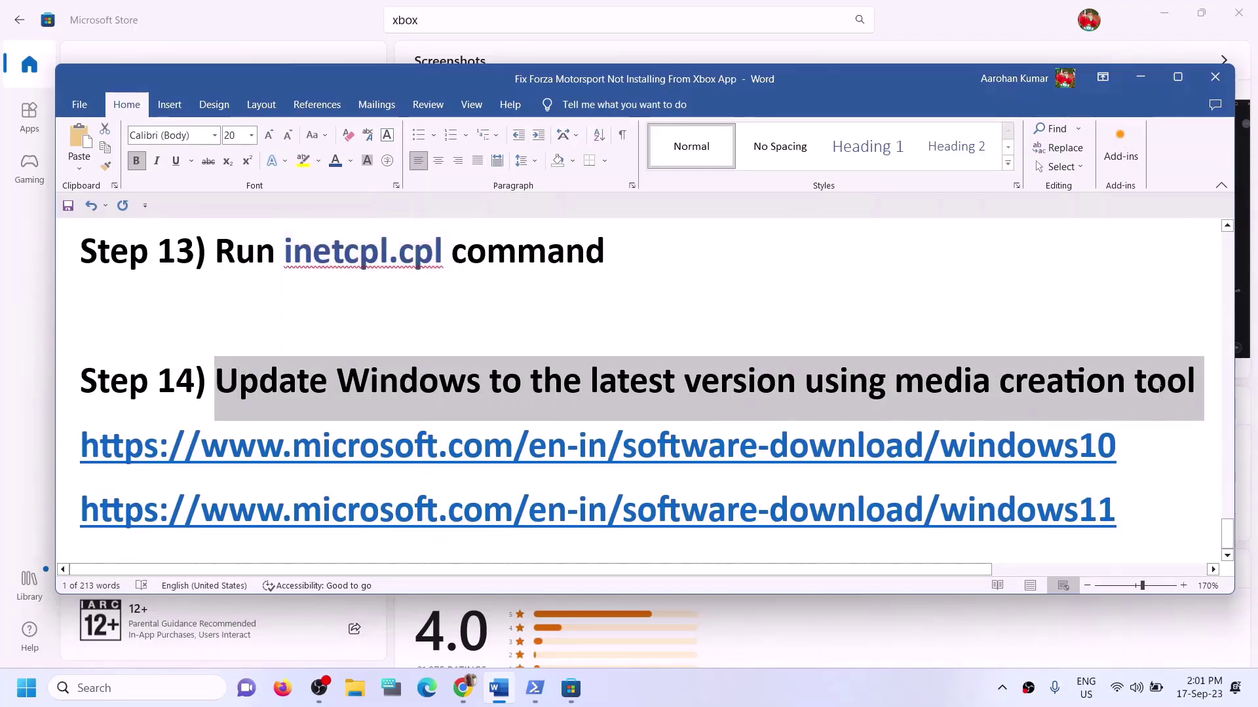
click(824, 701)
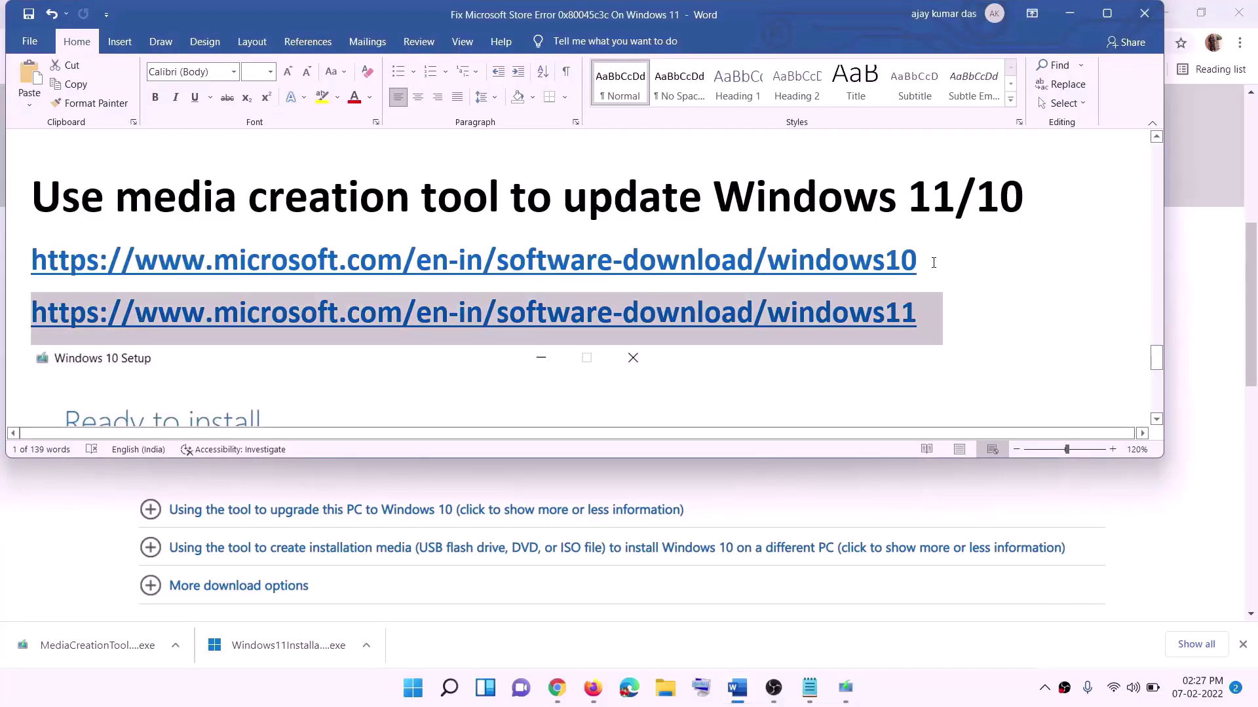
triple_click(930, 260)
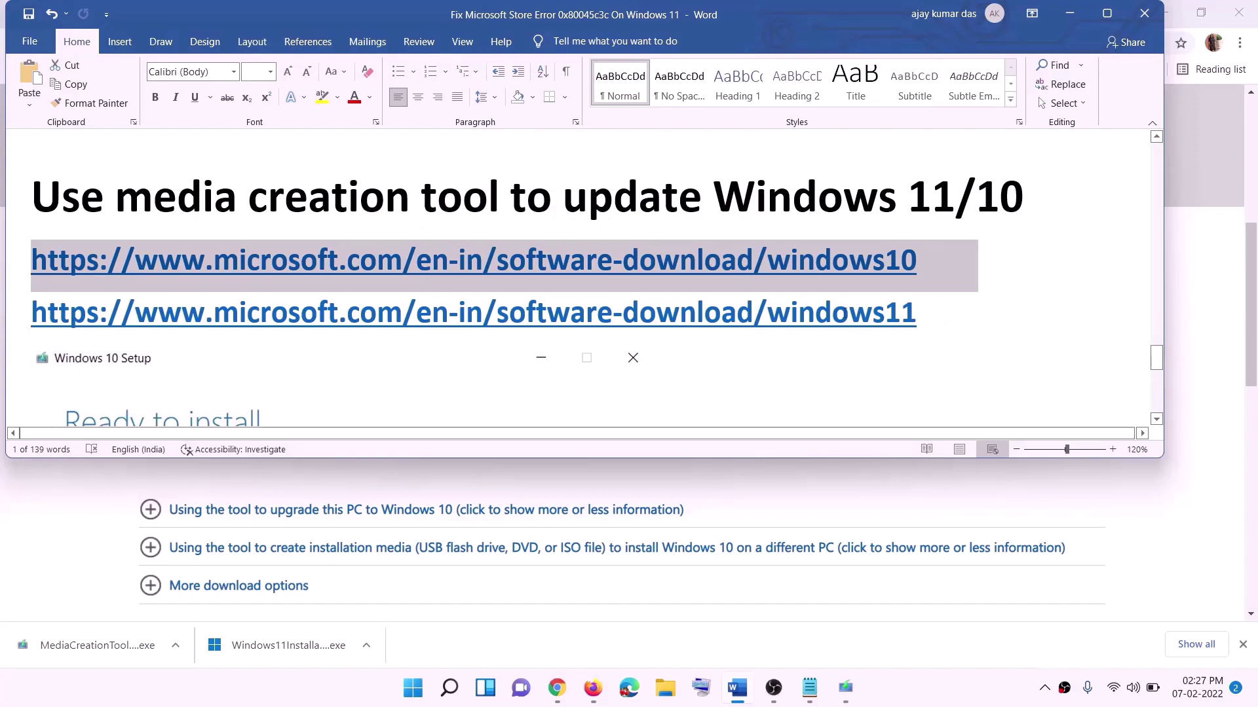
triple_click(590, 313)
- Bring up the Windows 10 download page in the browser and highlight the media creation tool mention under Create Windows 10 installation media
click(1070, 13)
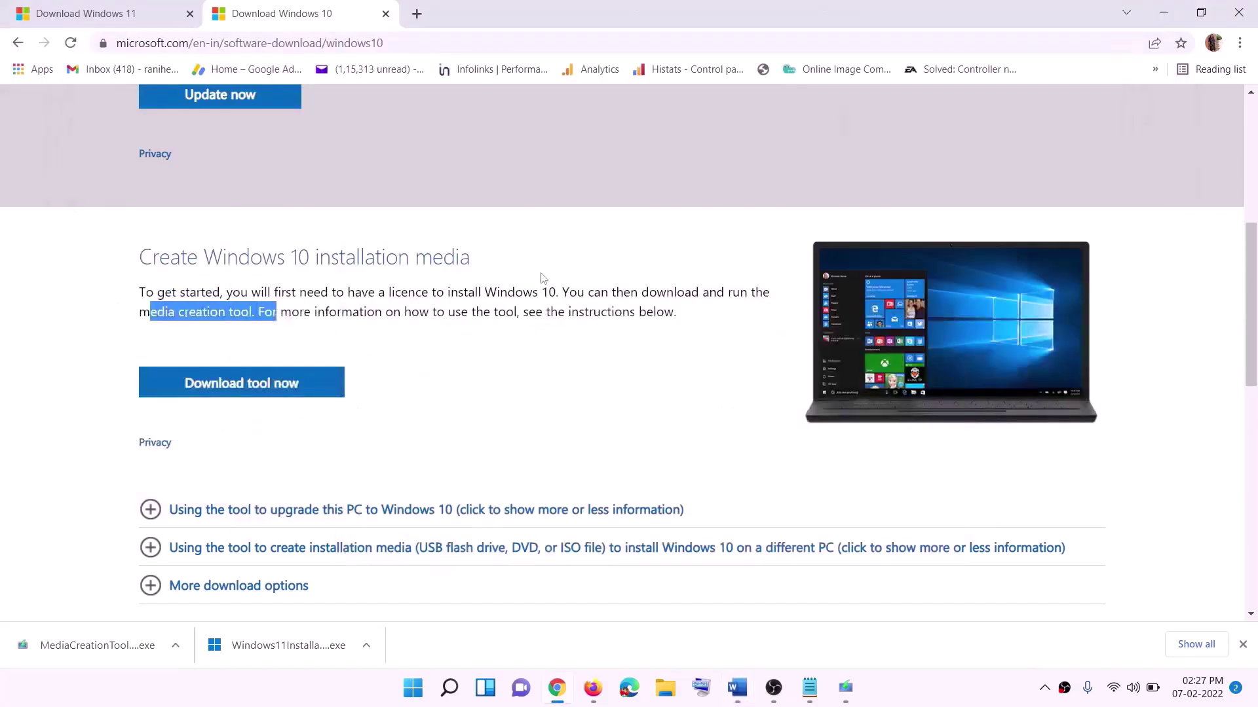
scroll(541, 277, up, 6)
scroll(389, 239, down, 5)
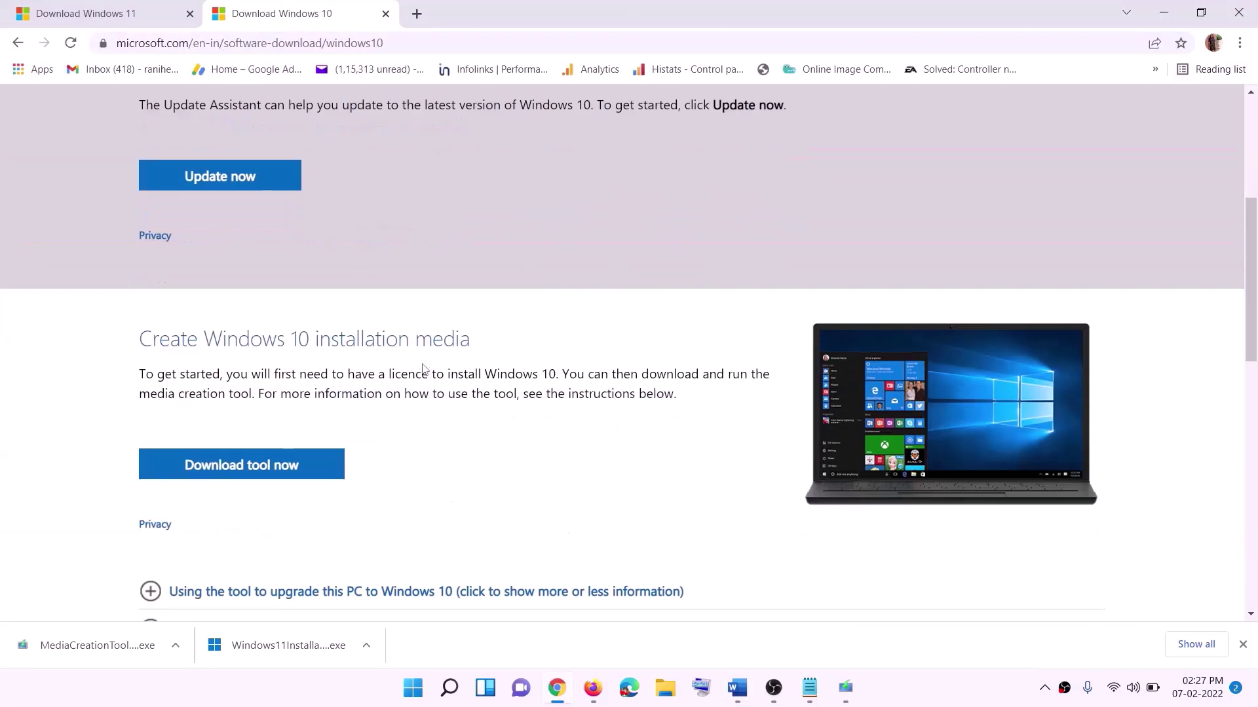
drag(150, 394, 280, 394)
scroll(419, 364, down, 2)
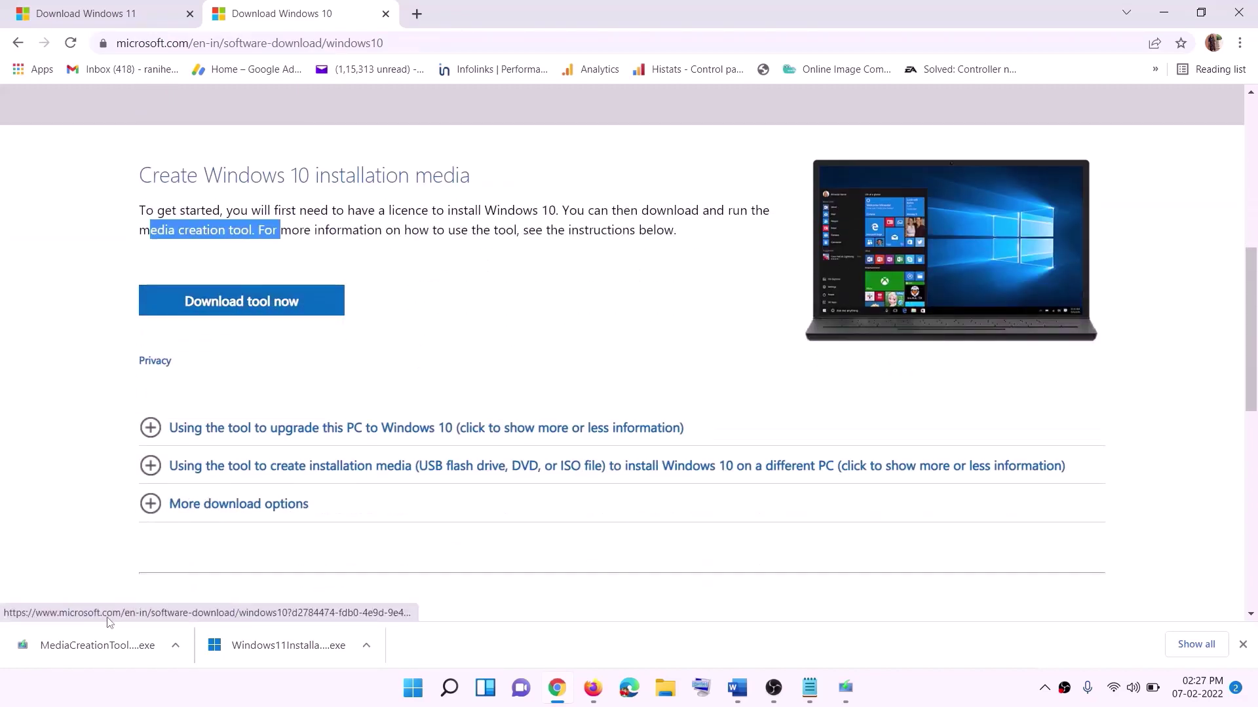
- Switch to Windows 10 Setup, accept the license terms, and proceed with Upgrade this PC now to start the download
click(859, 699)
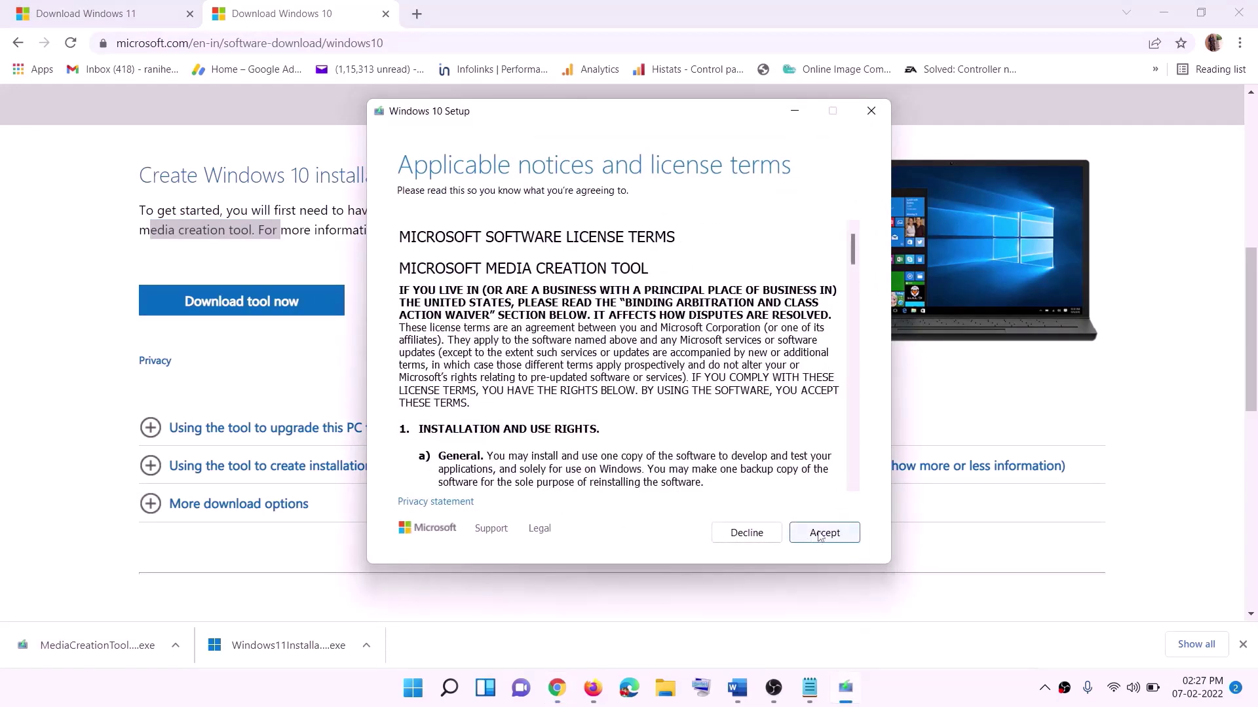
click(818, 534)
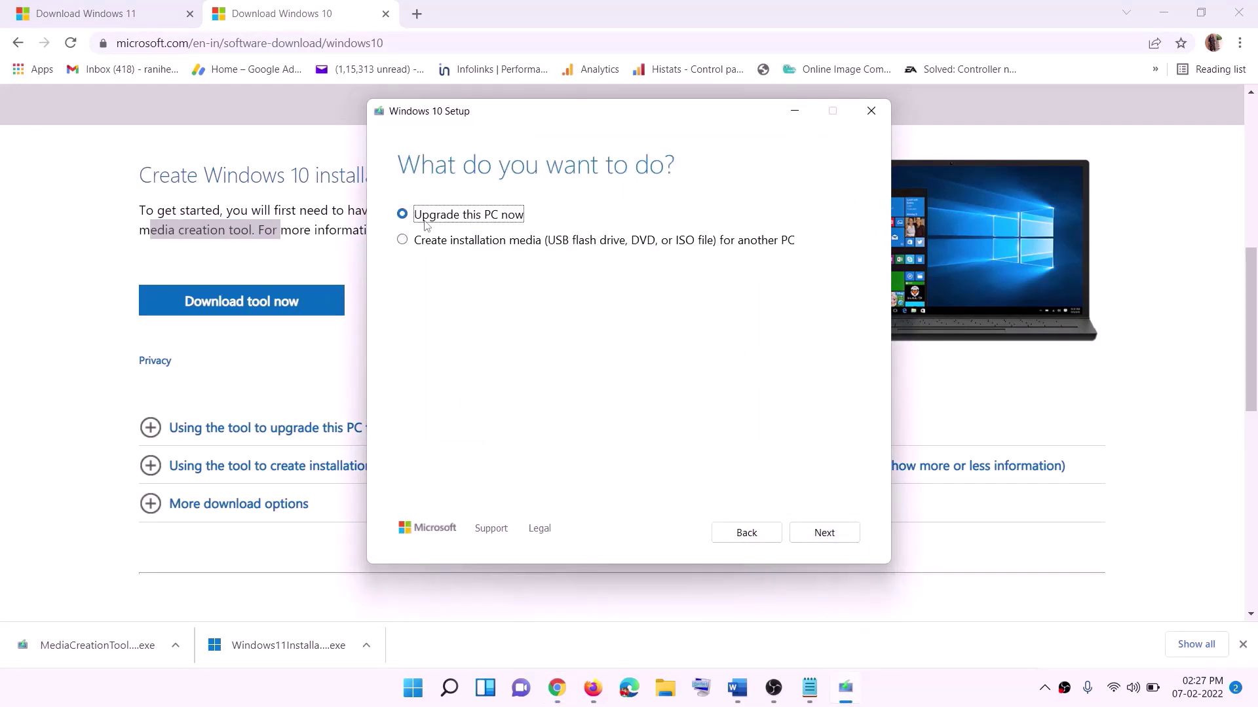
click(823, 534)
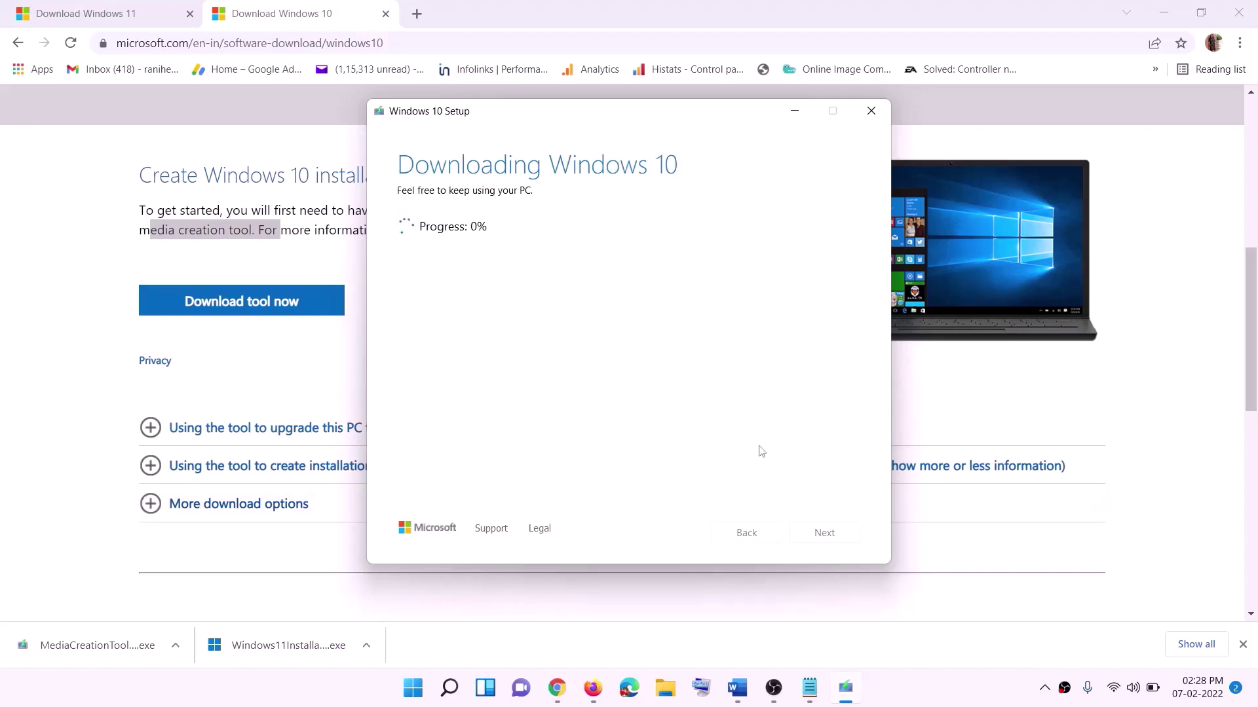
click(929, 701)
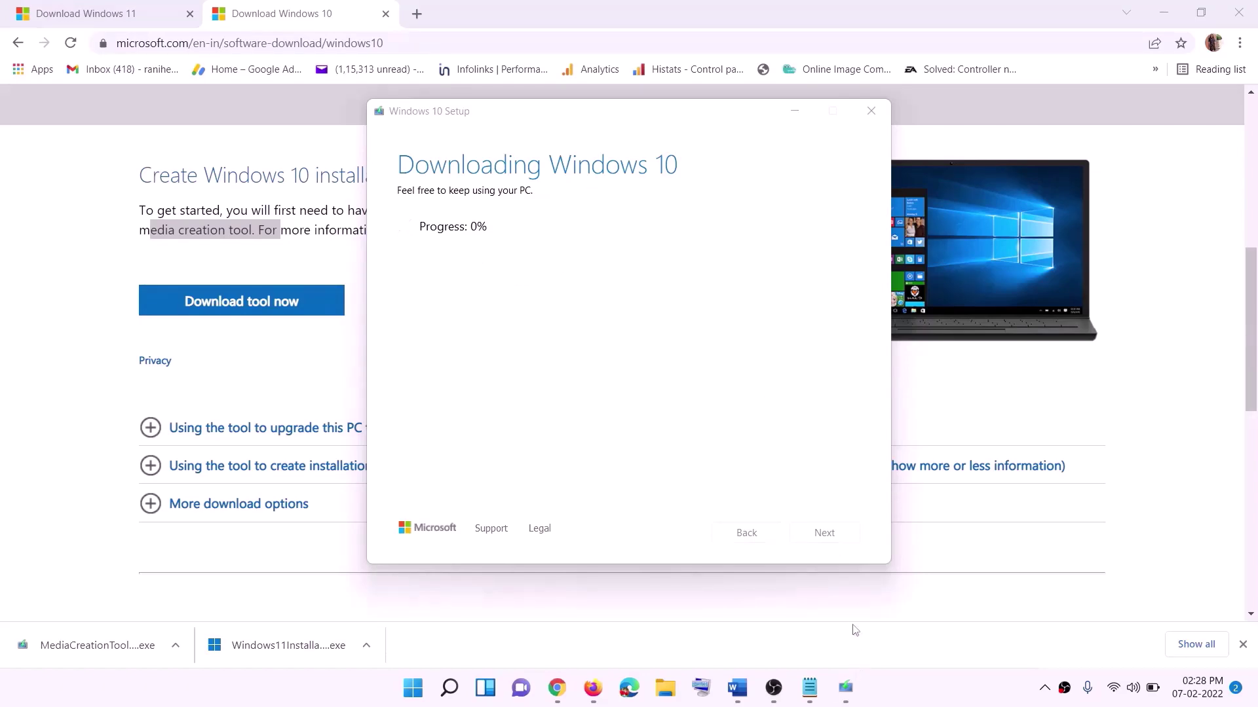
- Switch to the Word guide, maximize it, and examine the Ready to install screenshot of Windows 10 Setup
click(749, 696)
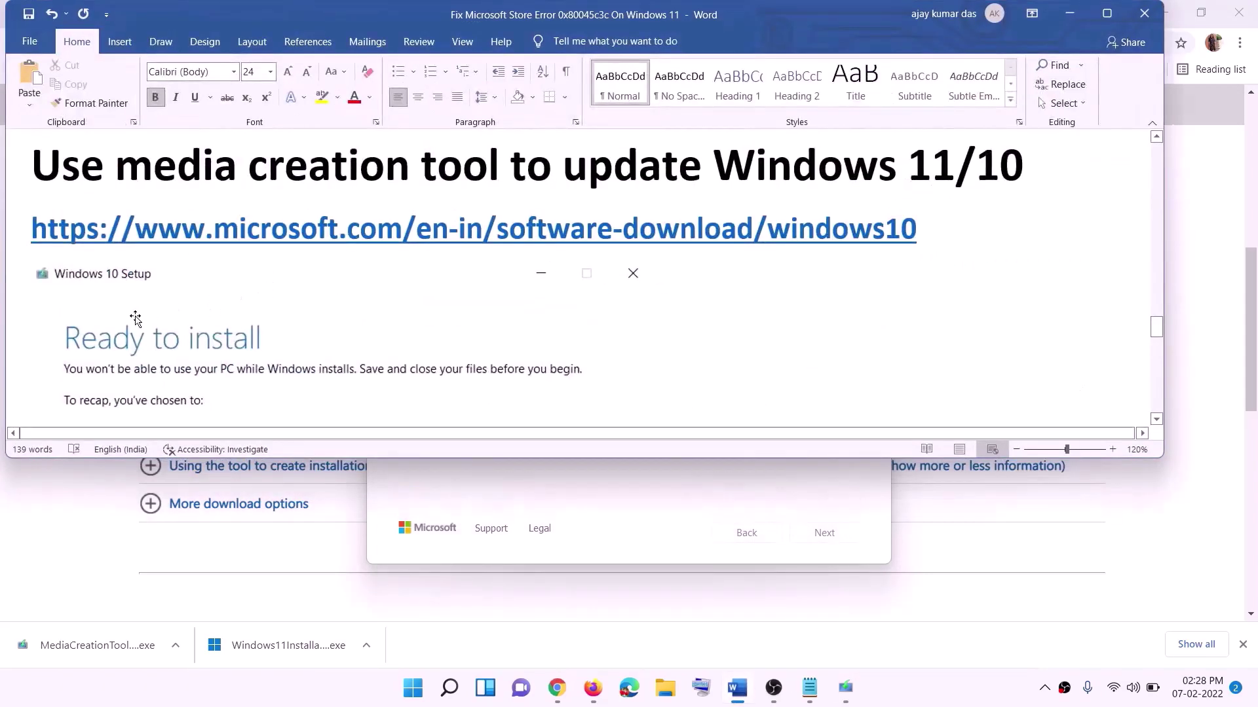
scroll(135, 318, down, 1)
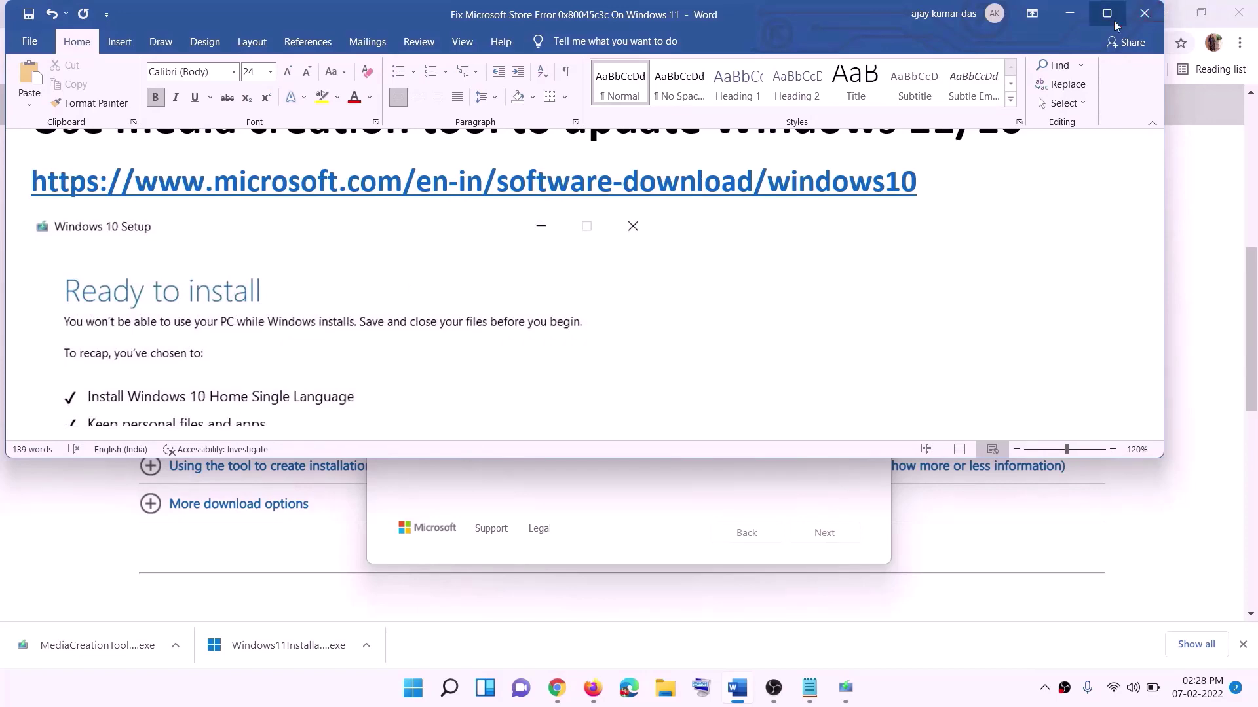
click(1107, 13)
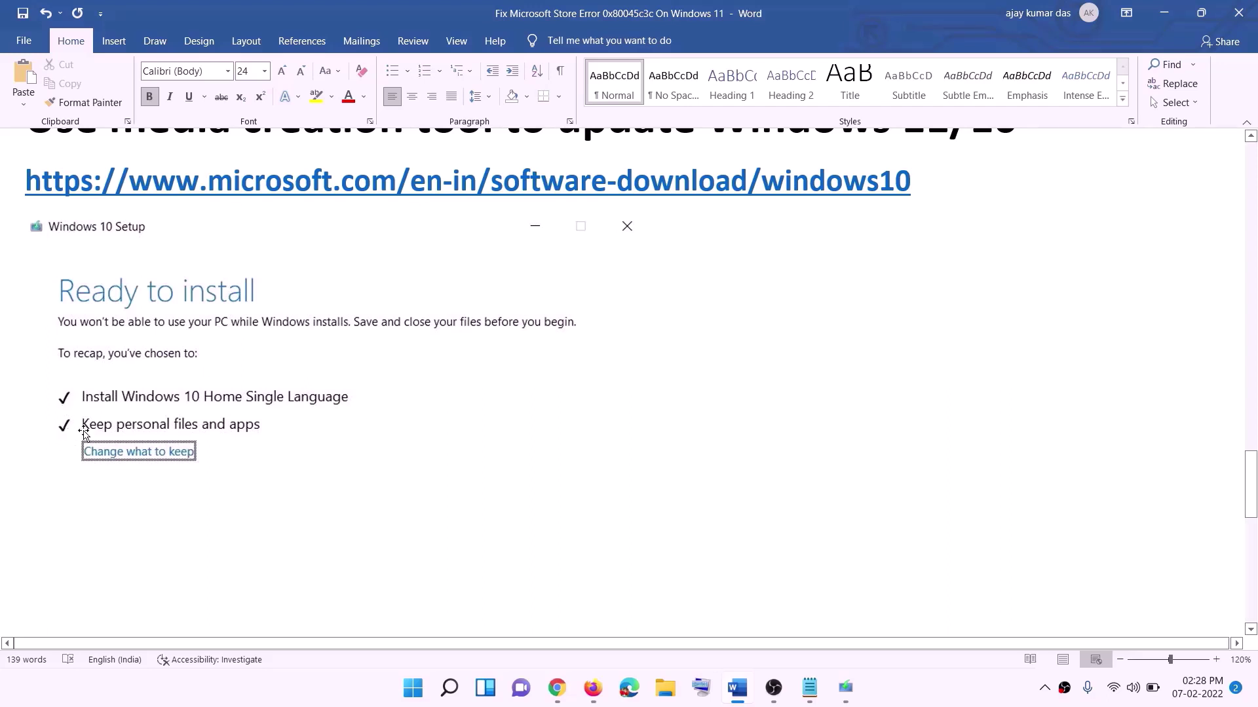
- Examine the rest of the Windows 10 Setup screenshot in the guide, including its Install option
scroll(646, 454, down, 3)
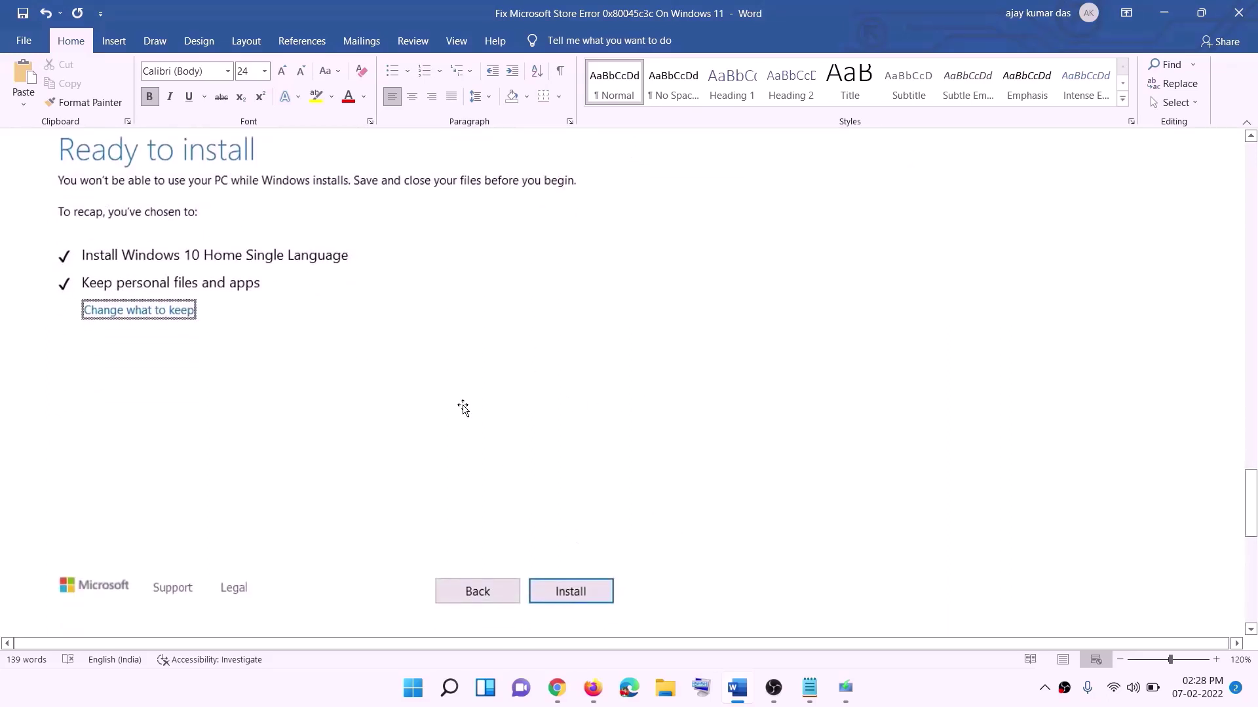
scroll(515, 406, up, 1)
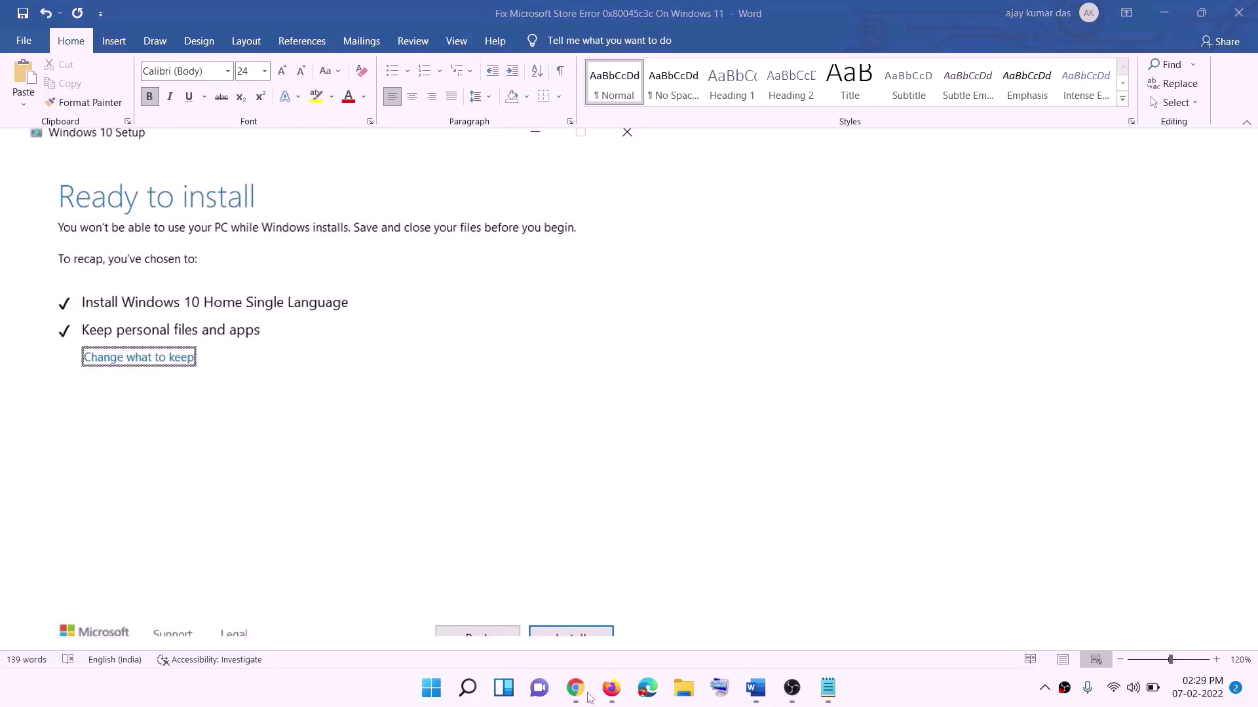
- Switch to Chrome's Download Windows 11 page and highlight the media creation tool mention under Create Windows 11 Installation Media
click(577, 689)
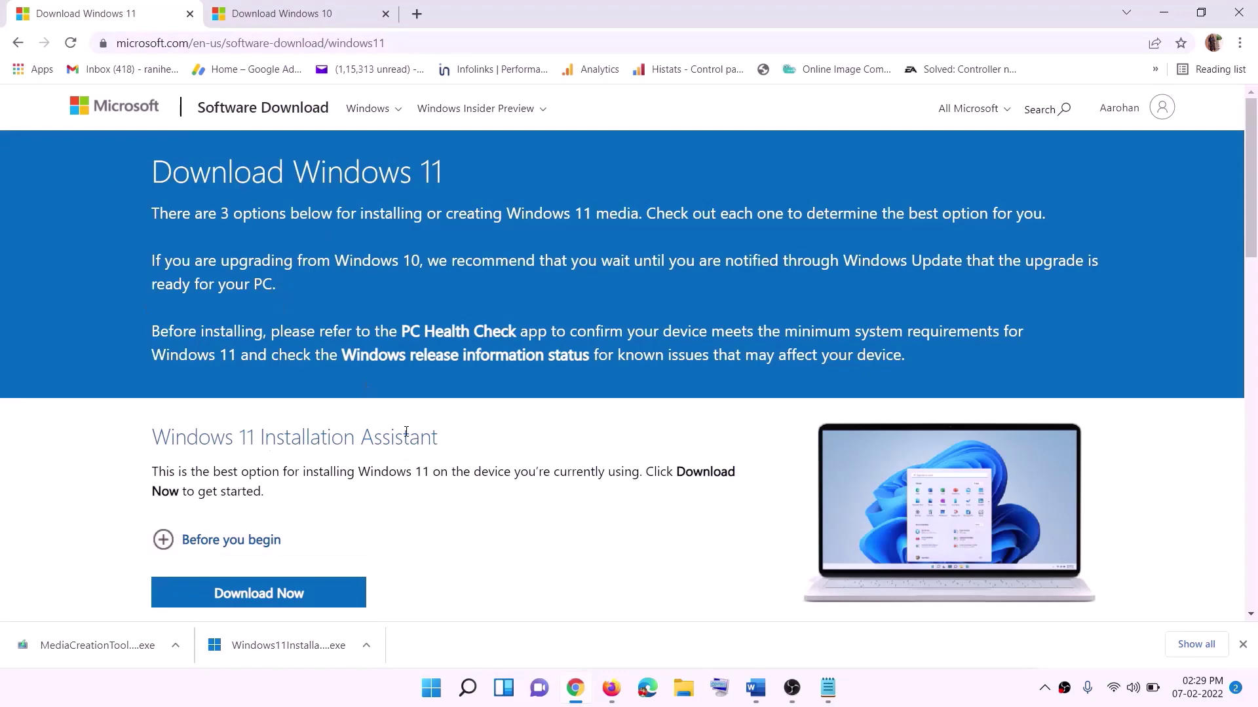
scroll(406, 431, down, 5)
click(240, 388)
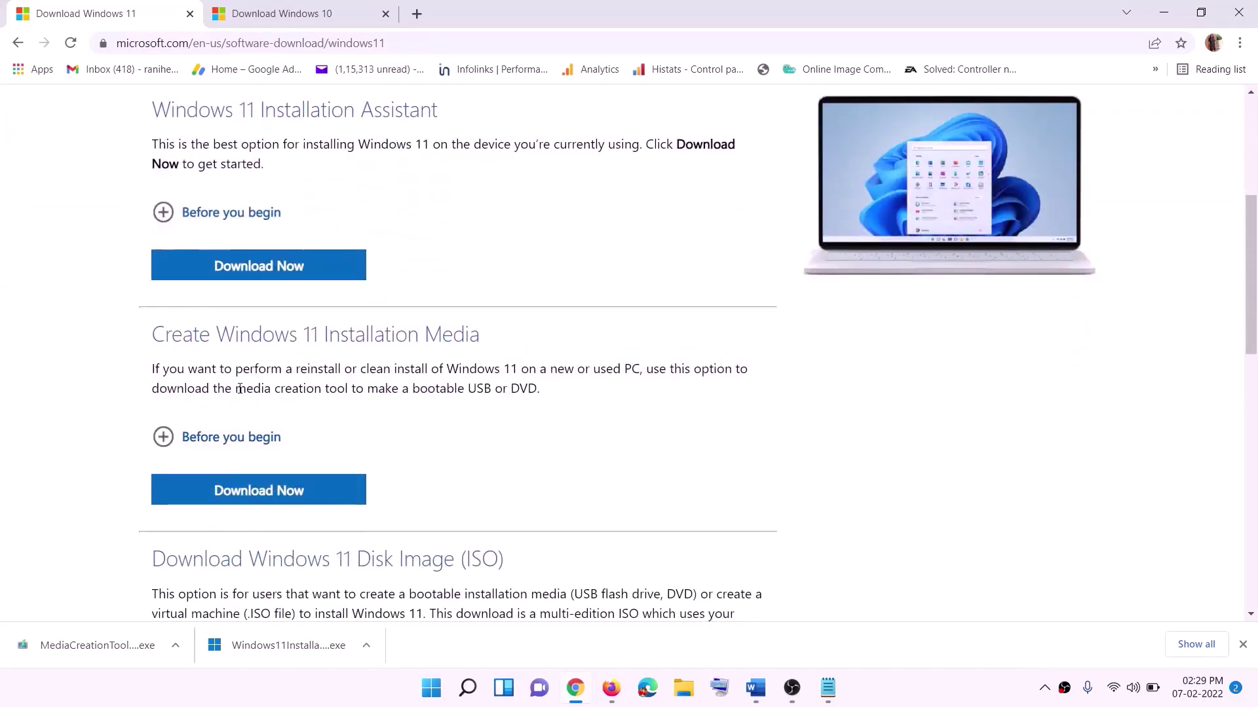
drag(239, 389, 363, 390)
- Download and run the Windows 11 media creation tool, allow it to make changes, and accept the license terms
click(251, 496)
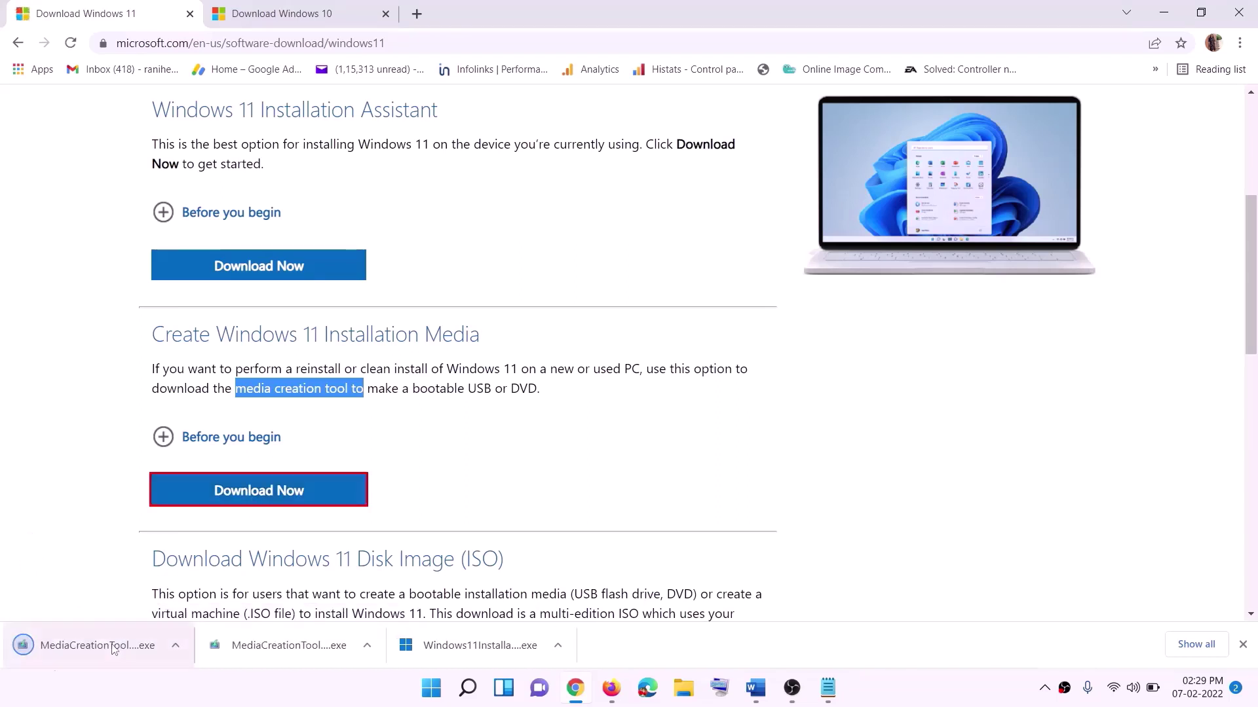
click(88, 646)
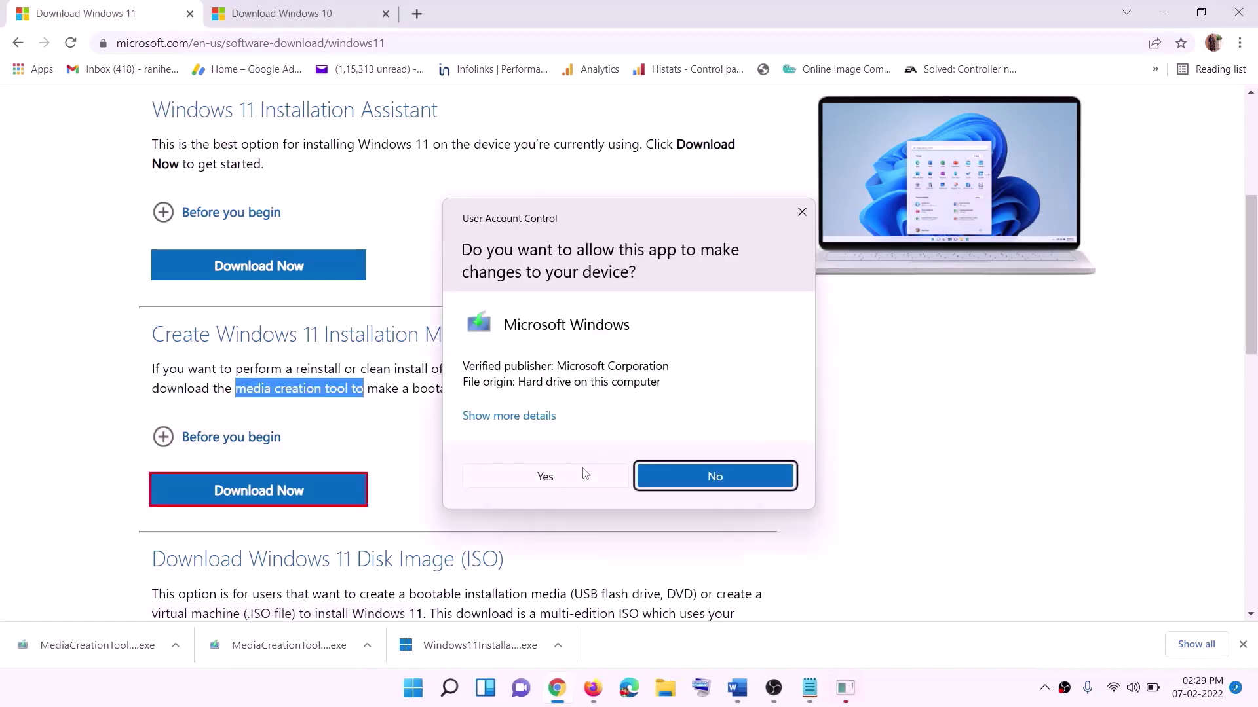
click(549, 477)
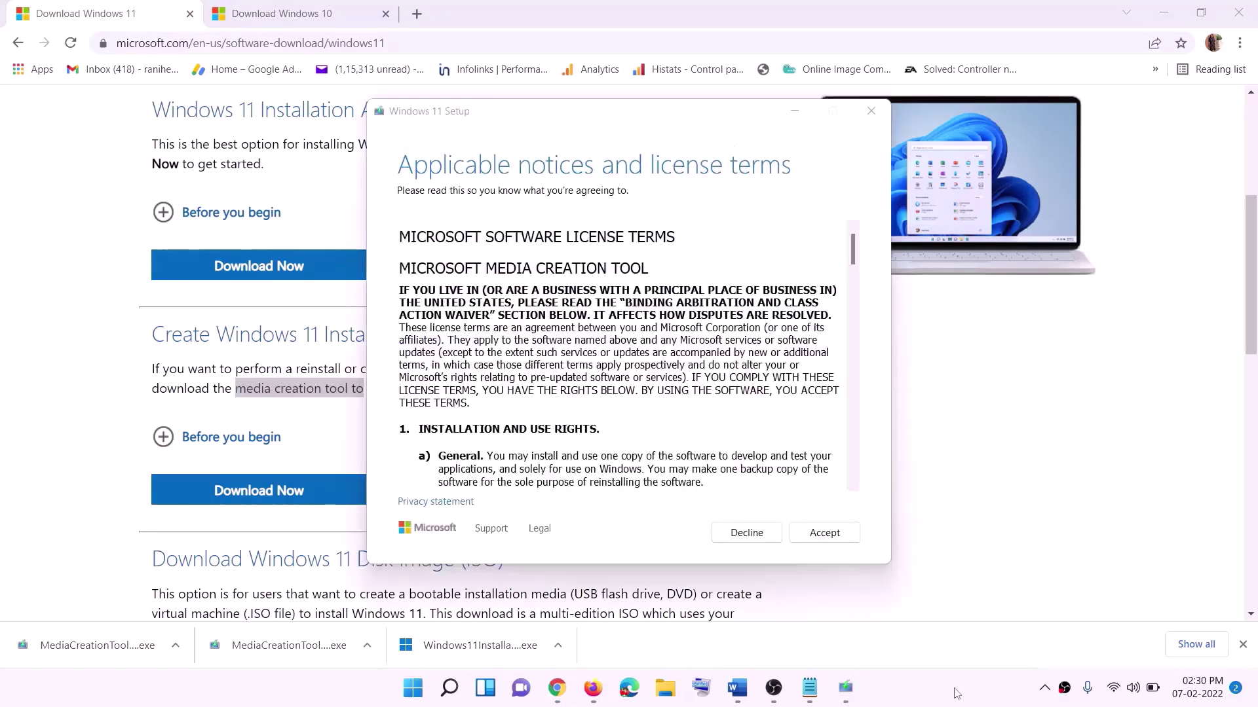
click(819, 533)
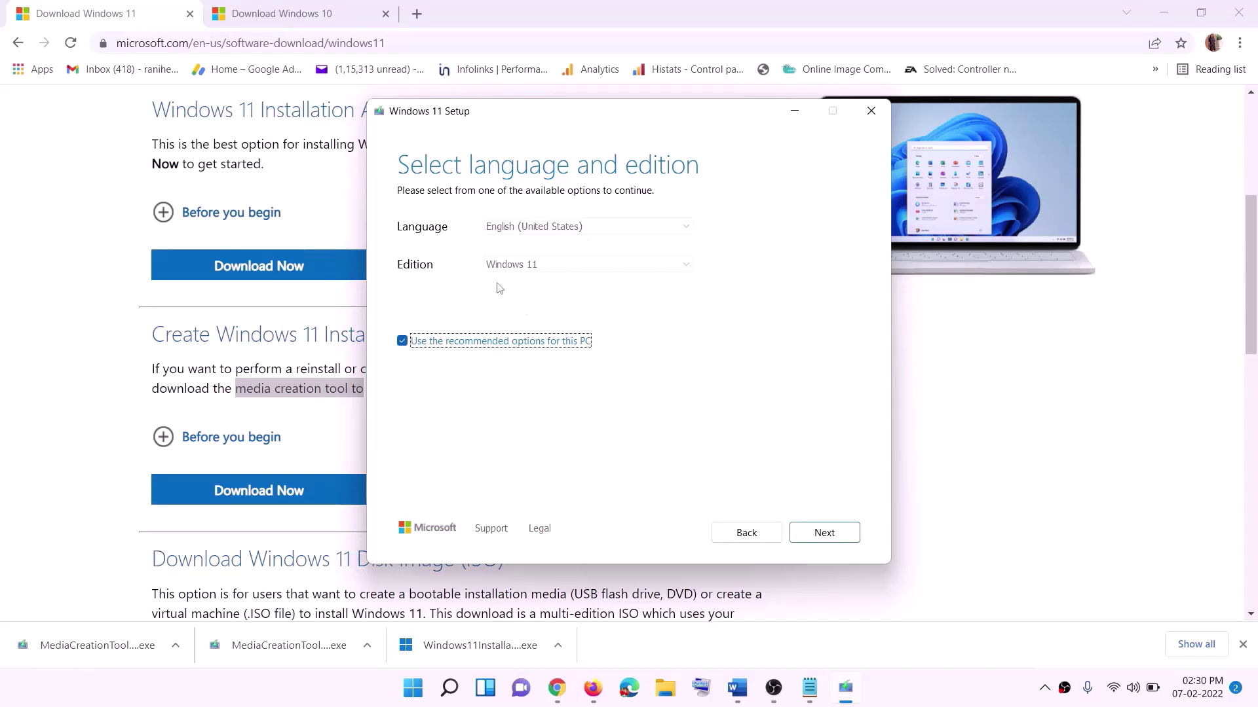
- Keep the recommended language and edition, choose ISO file as the media, and save it as Windows on the Desktop
click(818, 531)
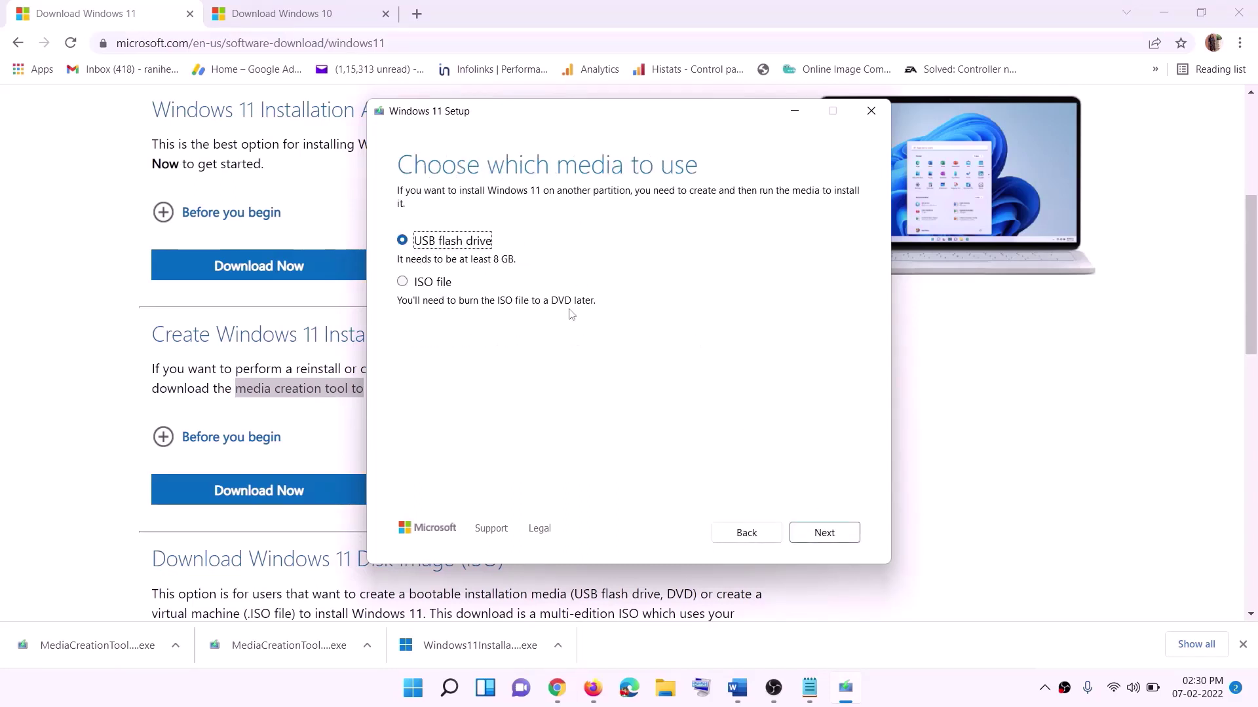
click(416, 283)
click(824, 533)
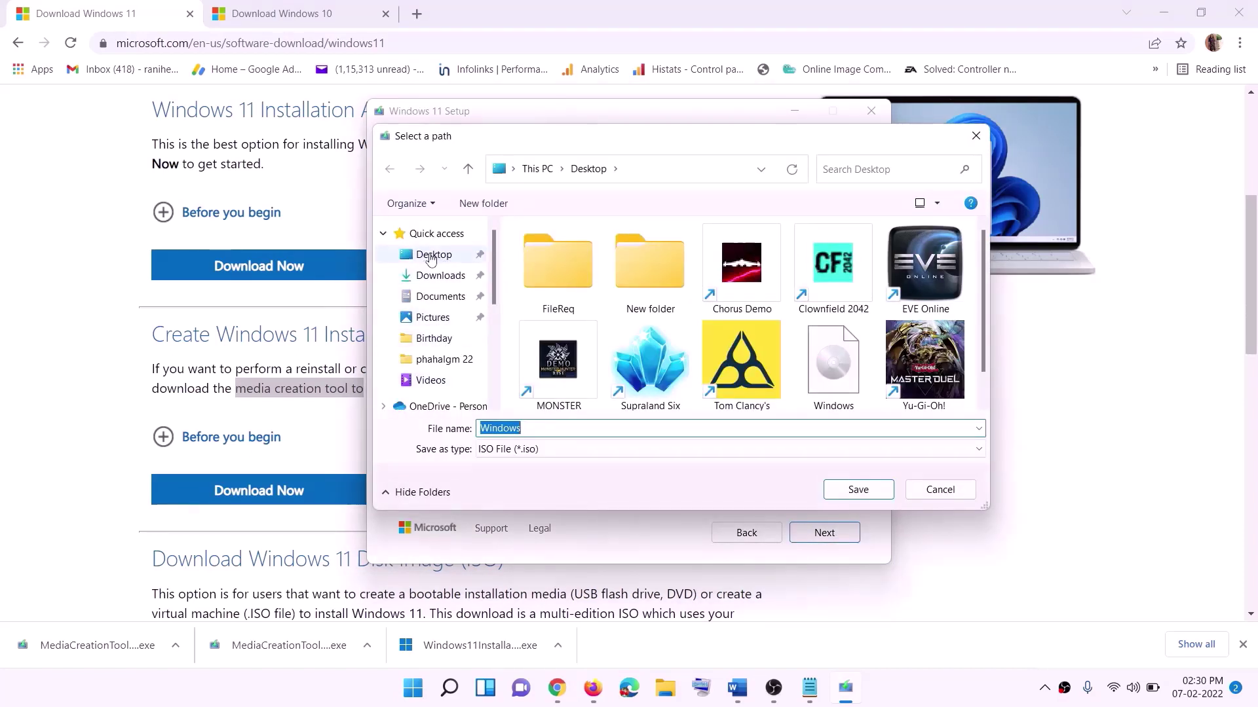
click(401, 259)
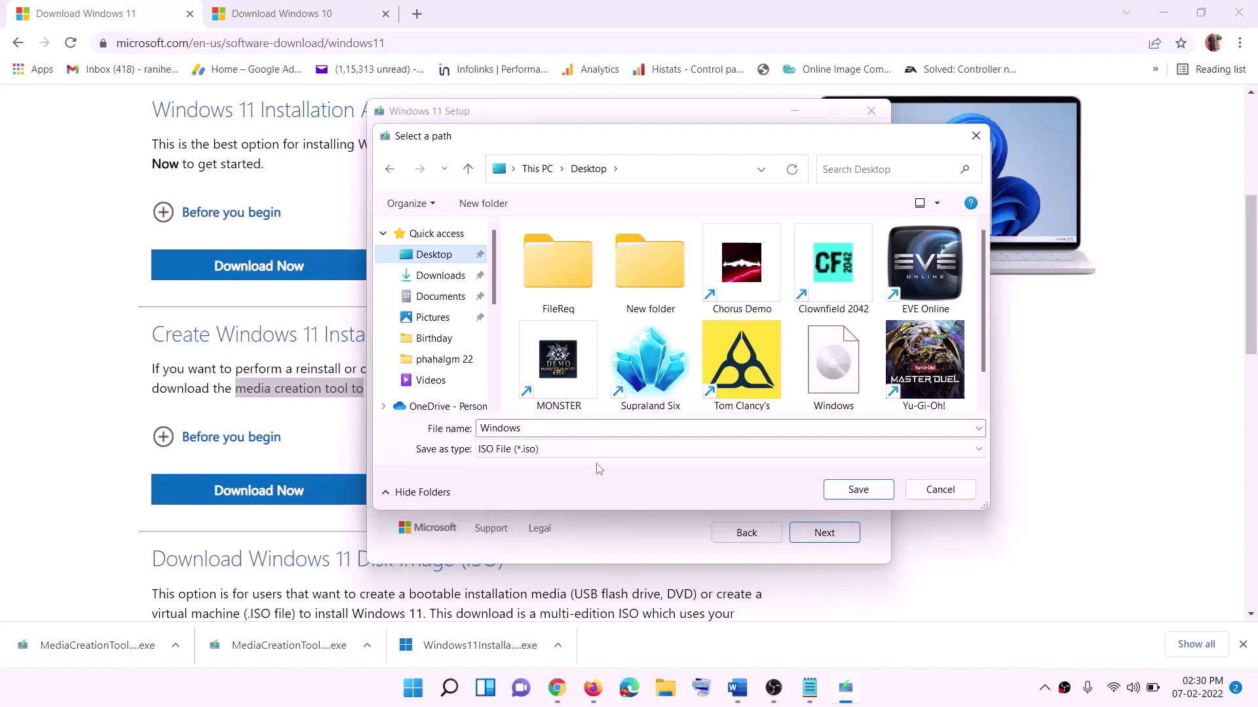
click(863, 492)
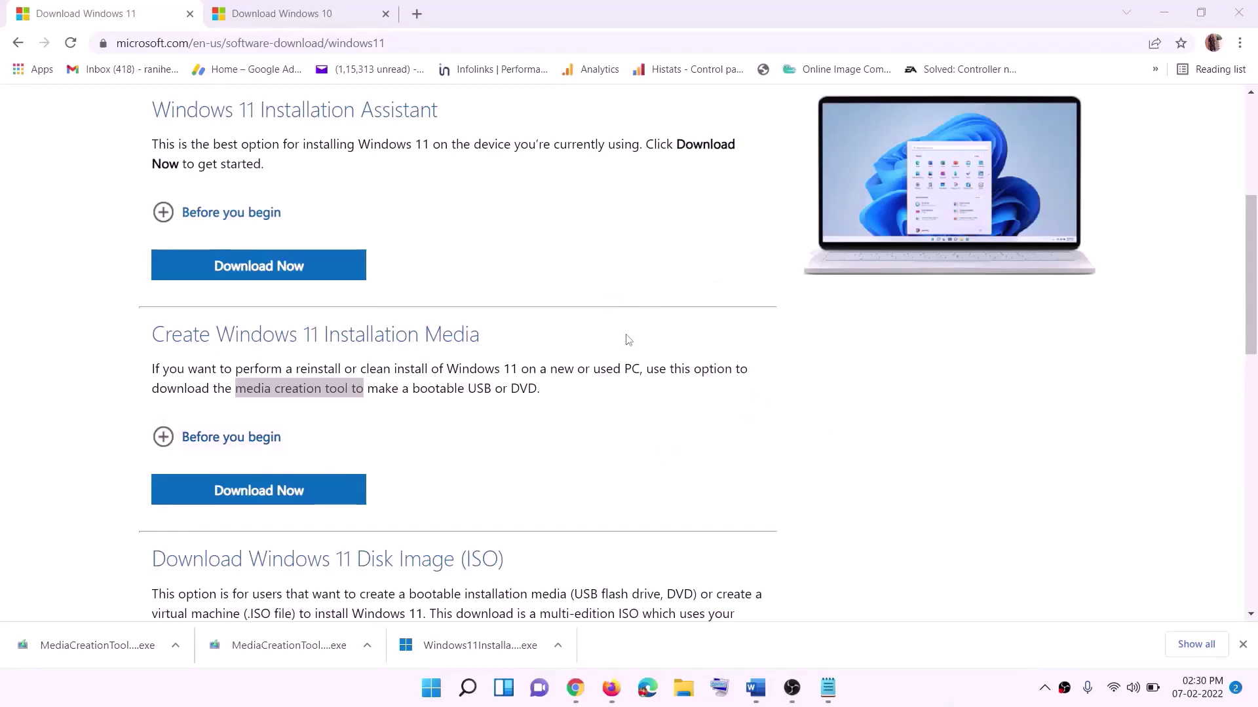
- Show the desktop, move the Windows ISO file to a free spot among the icons, and open it
key(super+d)
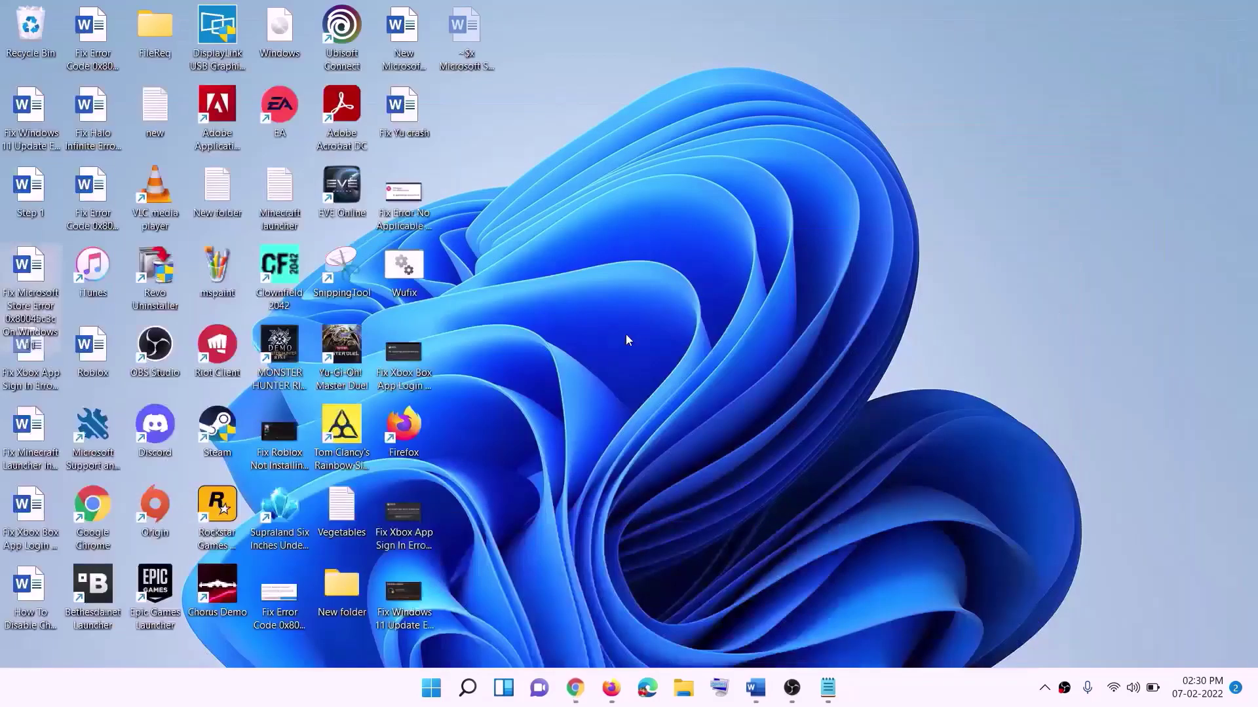
drag(286, 34, 507, 406)
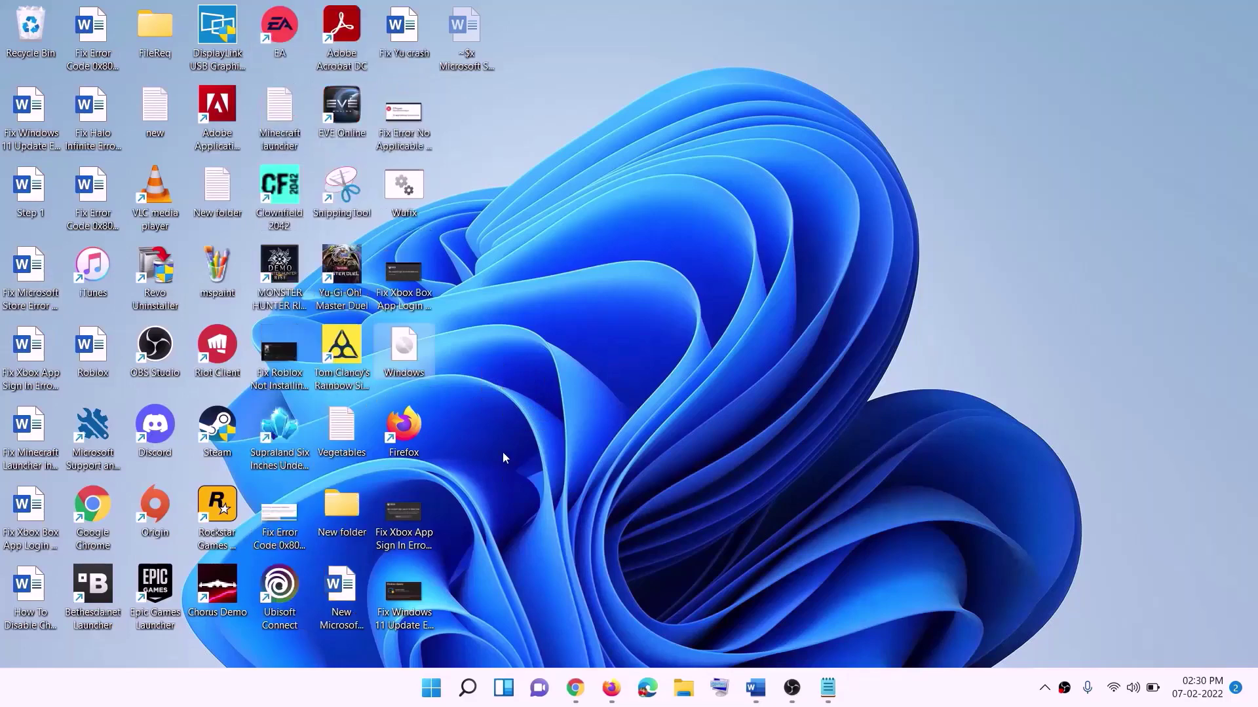
double_click(406, 354)
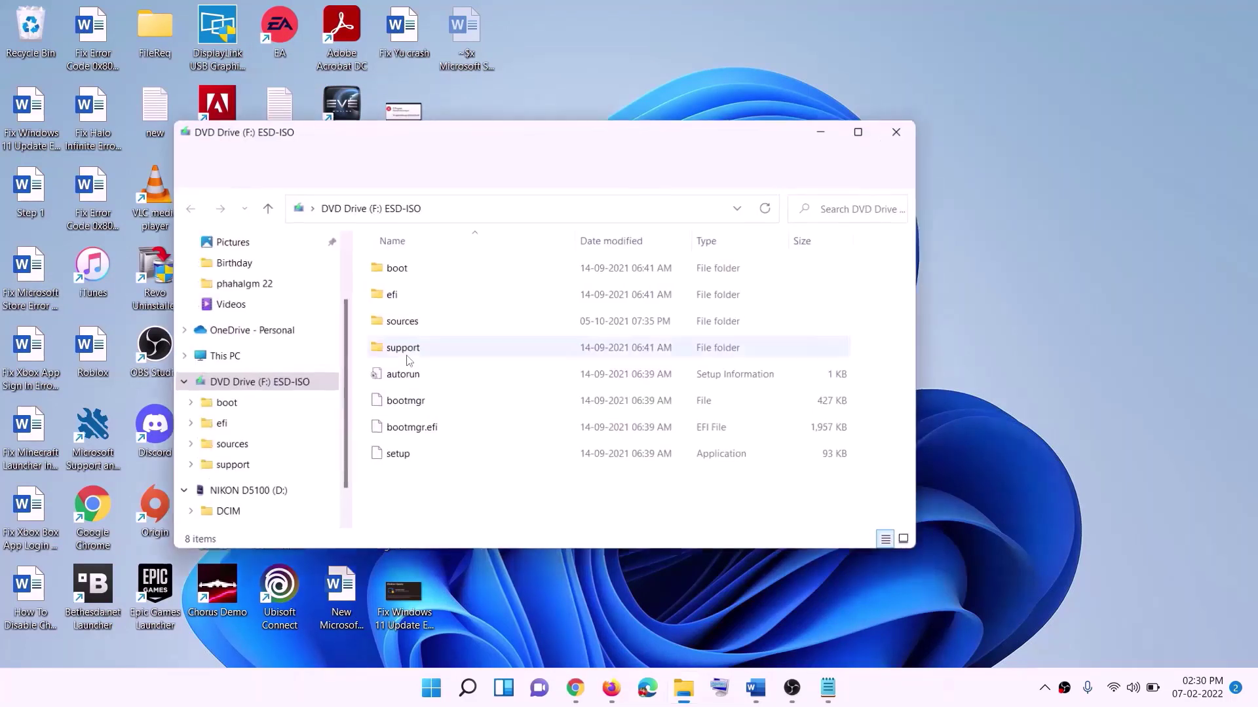
- Run setup from the mounted ESD-ISO drive and continue past the Install Windows 11 page
click(398, 458)
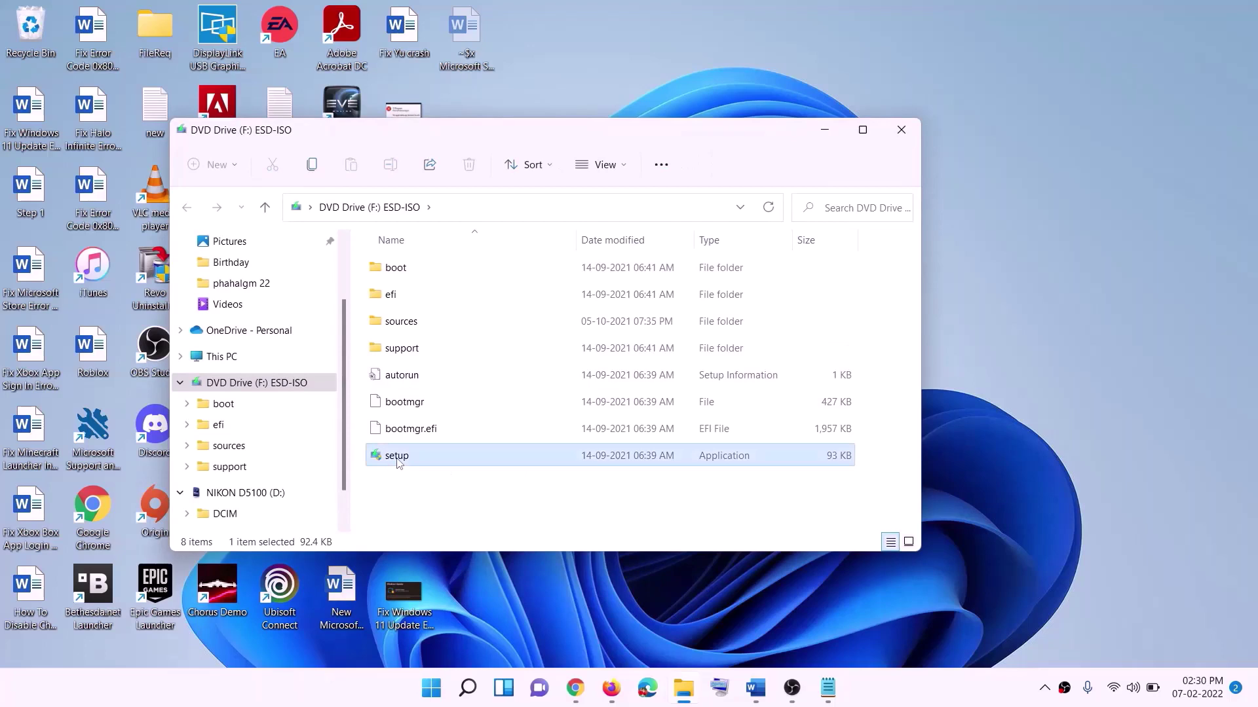
double_click(432, 458)
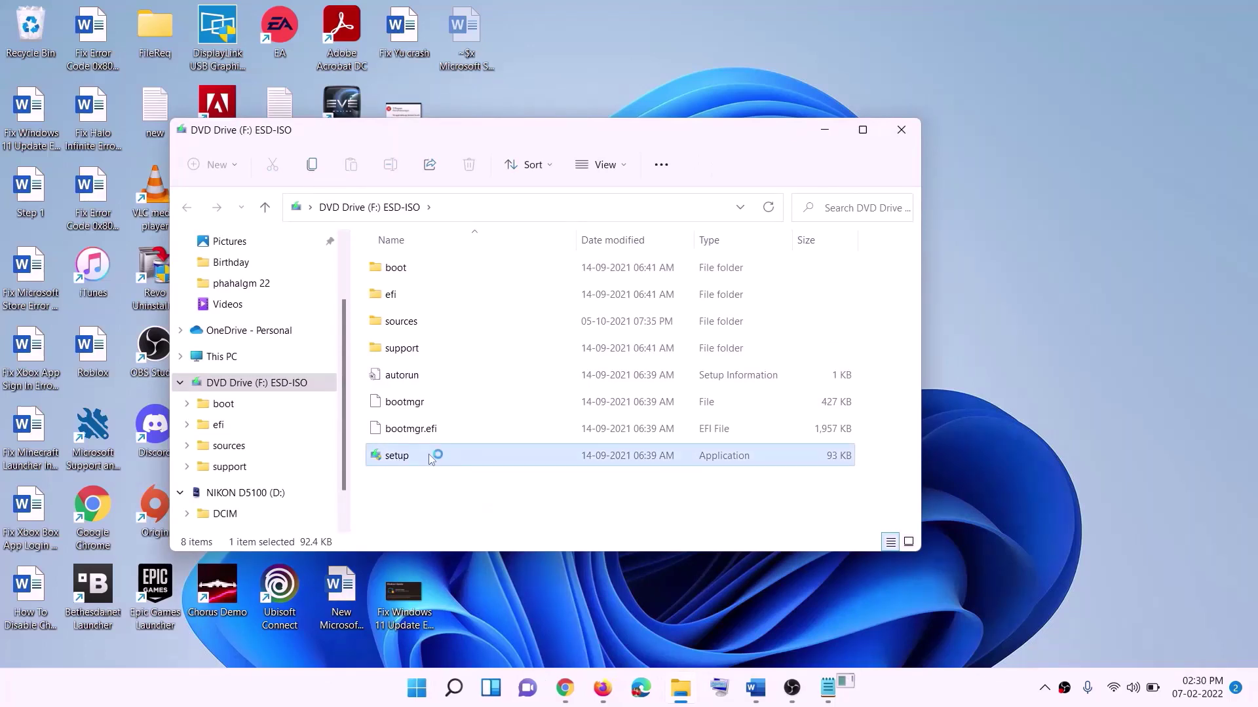
click(516, 505)
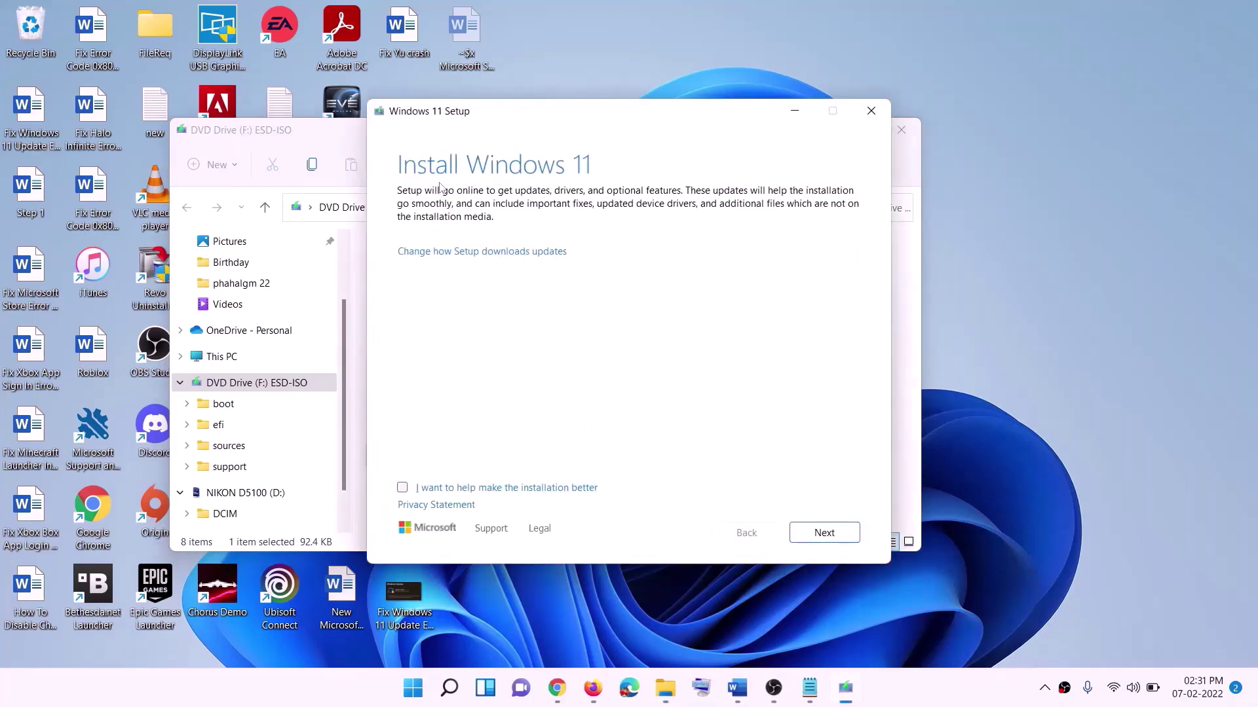
click(824, 533)
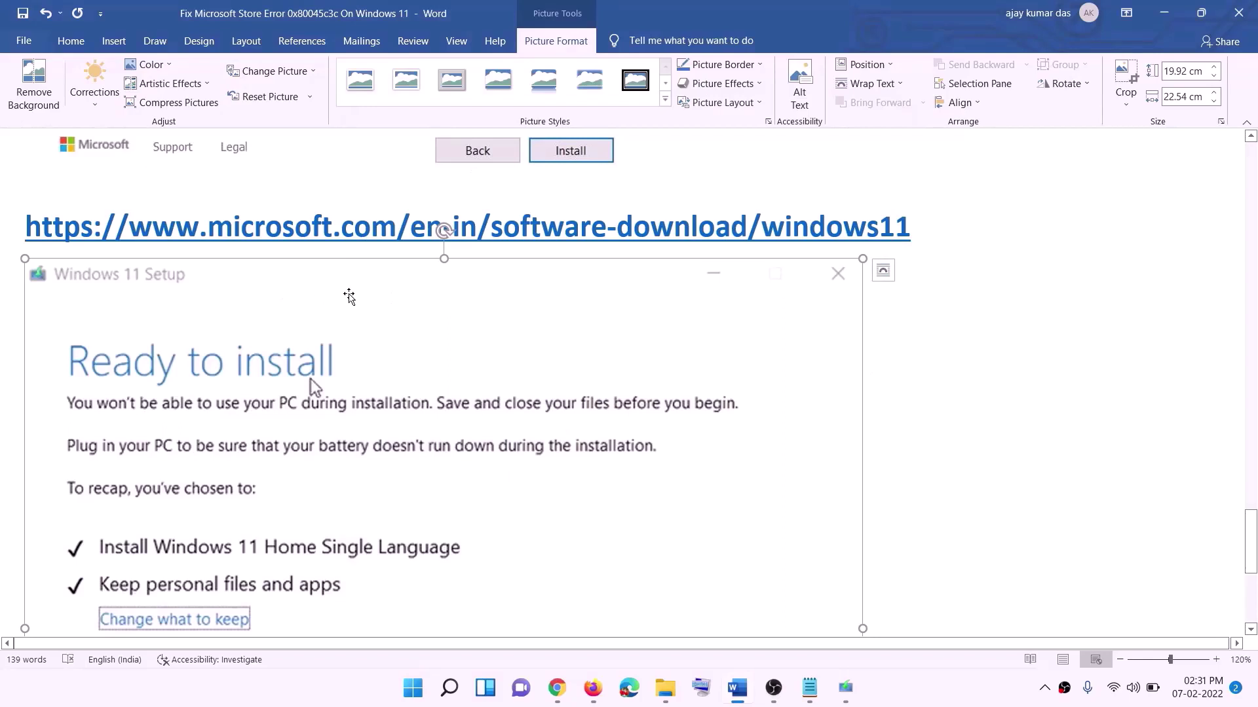
- Examine the Windows 11 Setup screenshot in the Word guide, including Keep personal files and apps and the Install option
scroll(291, 326, down, 3)
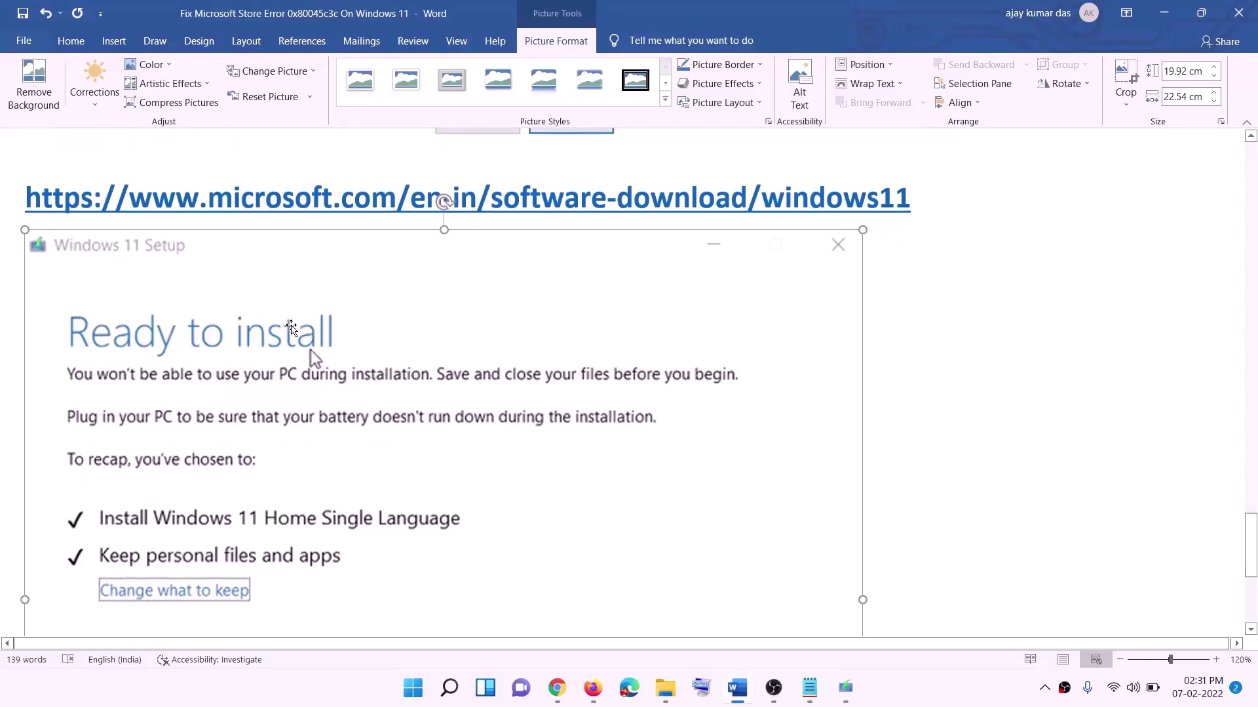
scroll(290, 325, down, 3)
scroll(344, 262, down, 1)
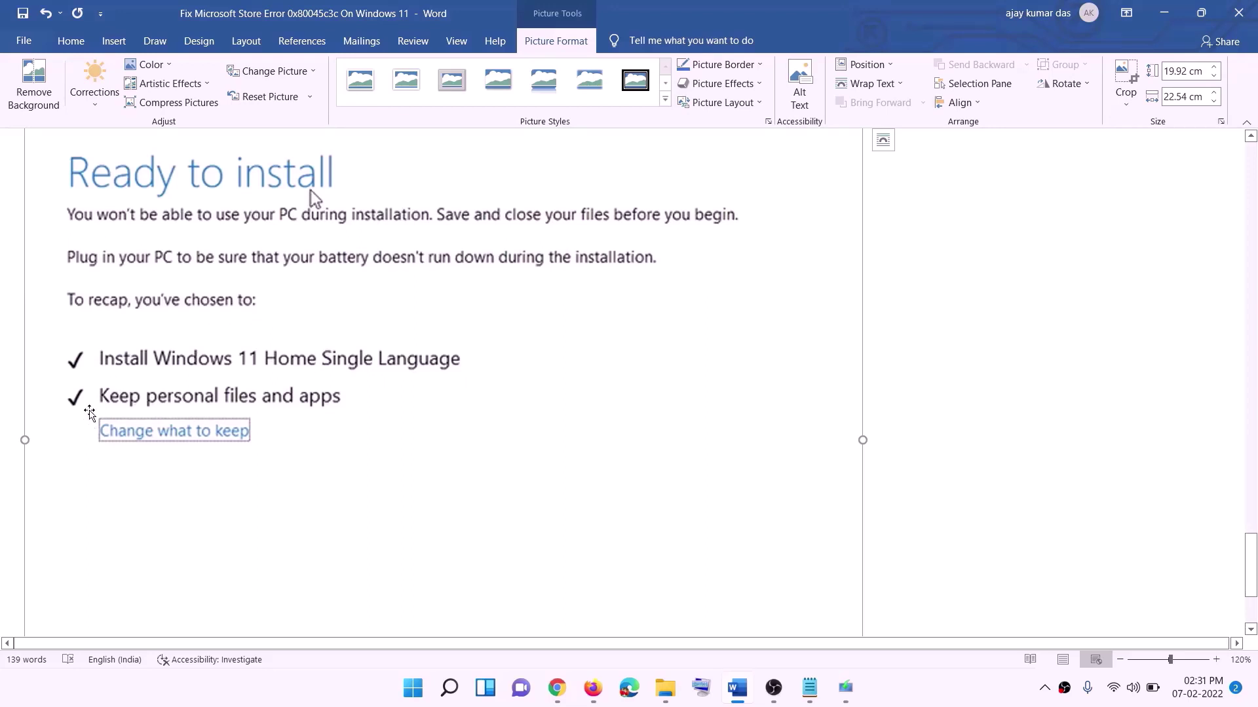
scroll(674, 520, down, 3)
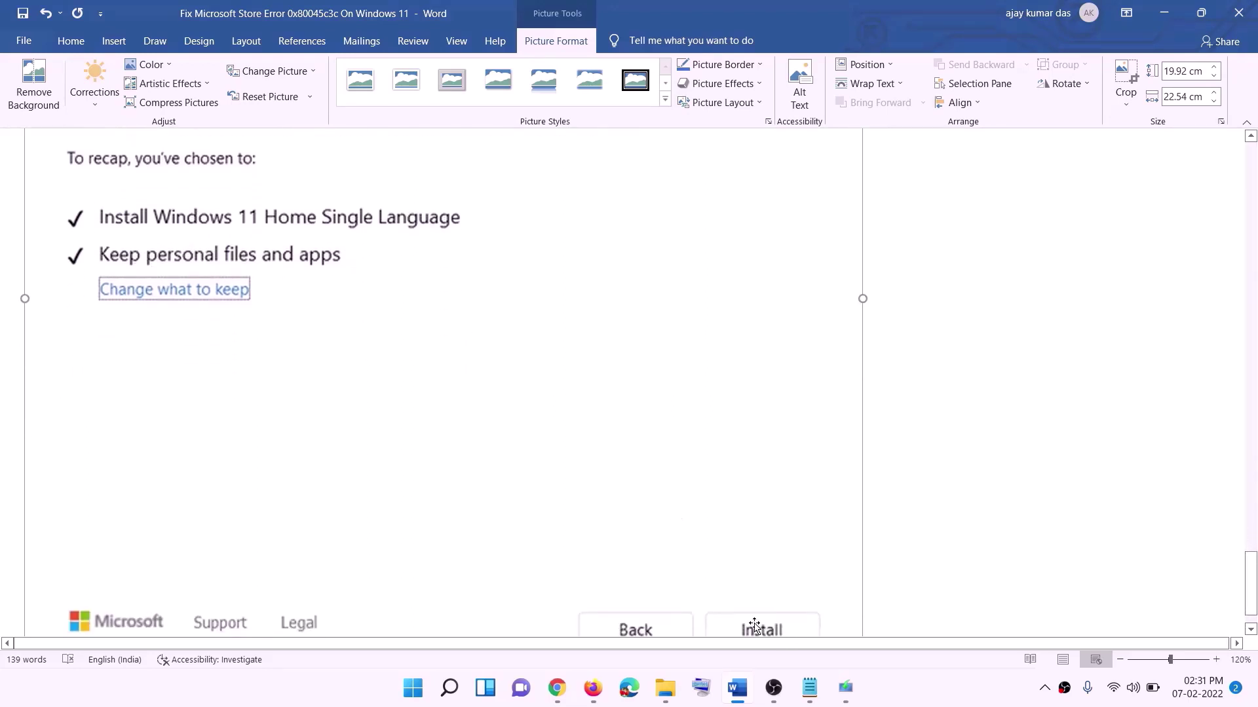
scroll(667, 489, up, 7)
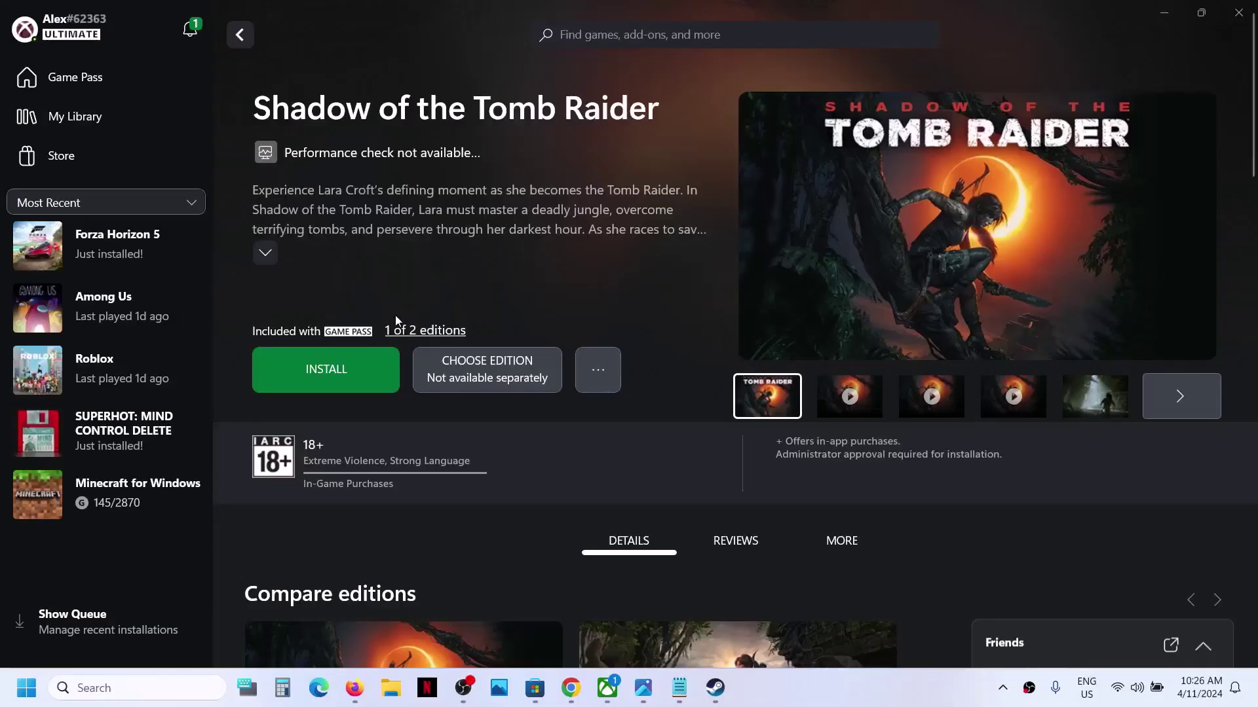
- Install Shadow of the Tomb Raider from the Xbox app to C:\XboxGames without a desktop shortcut
click(339, 368)
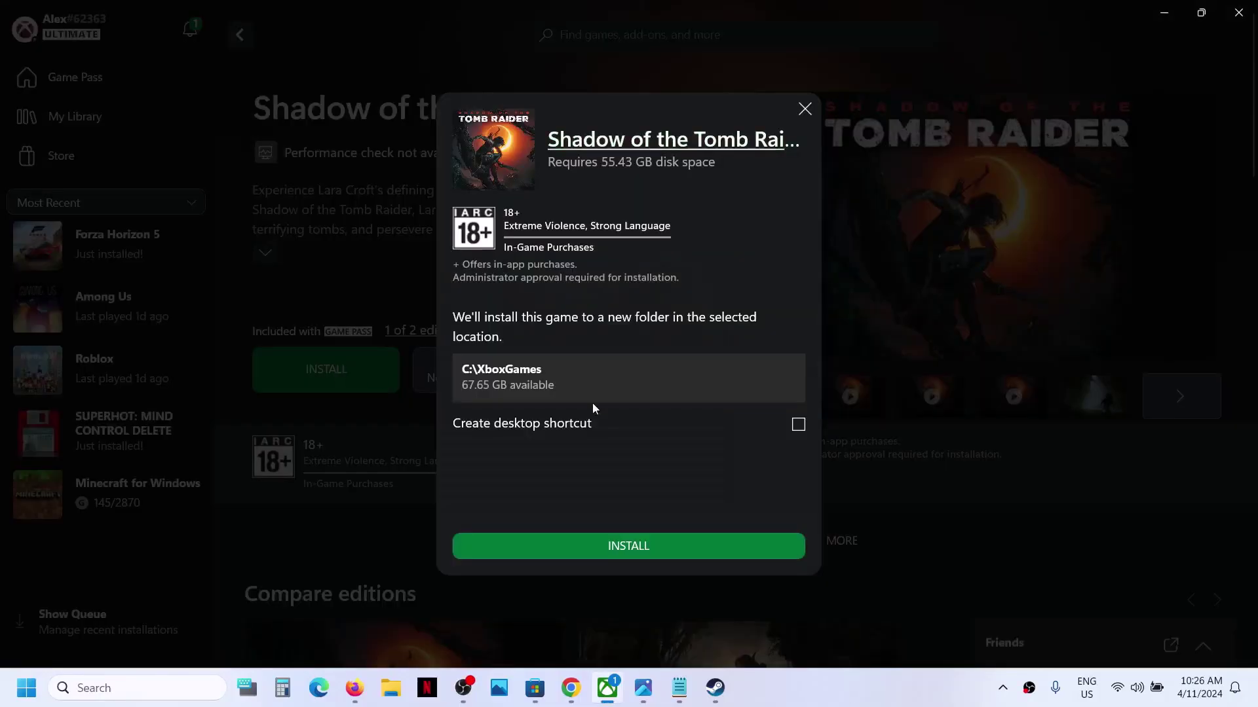
click(628, 546)
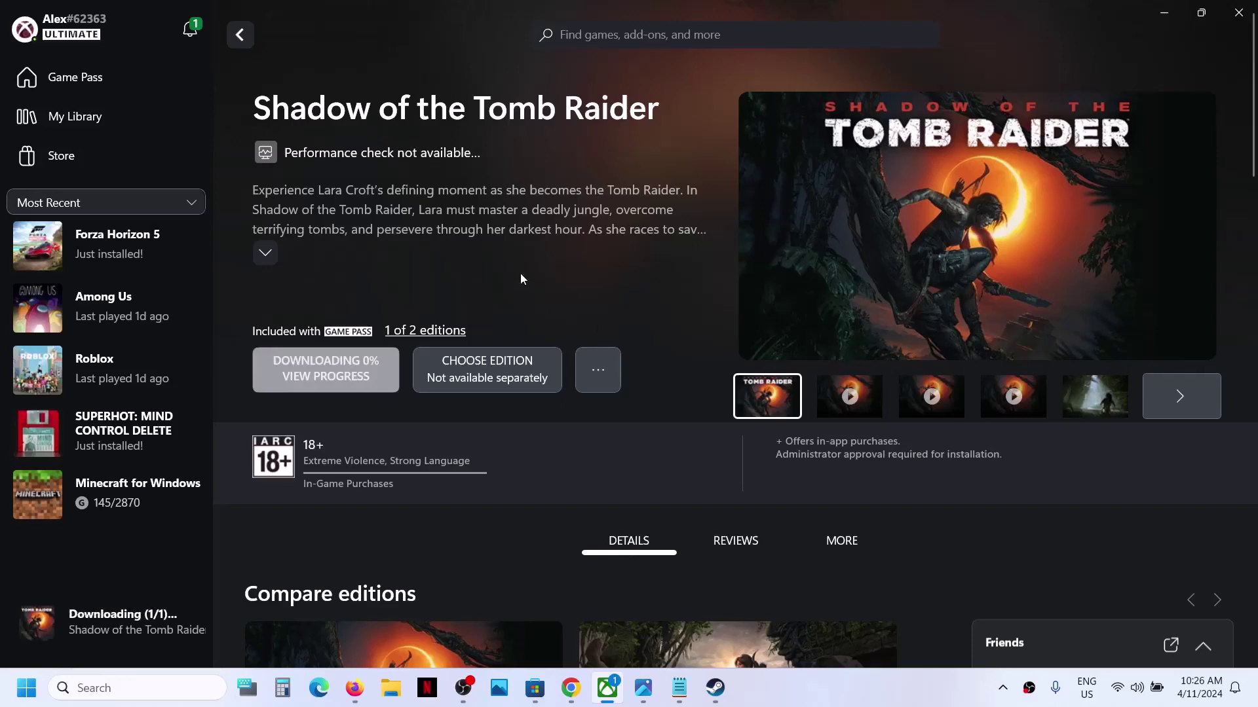